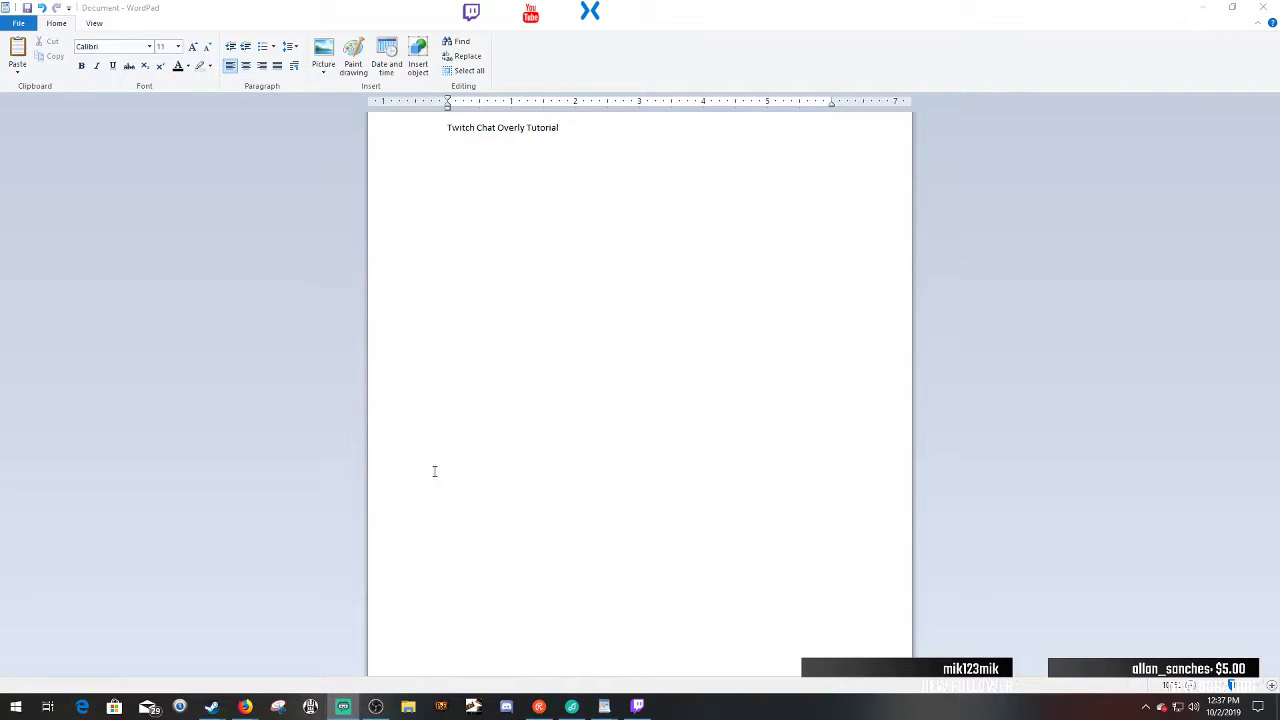
- Switch to OBS, place the Firefox Twitch chat pop-out beside it, and copy the pop-out's URL
{"action": "mouse_move", "coordinate": [375, 708]}
{"action": "left_click", "coordinate": [376, 706]}
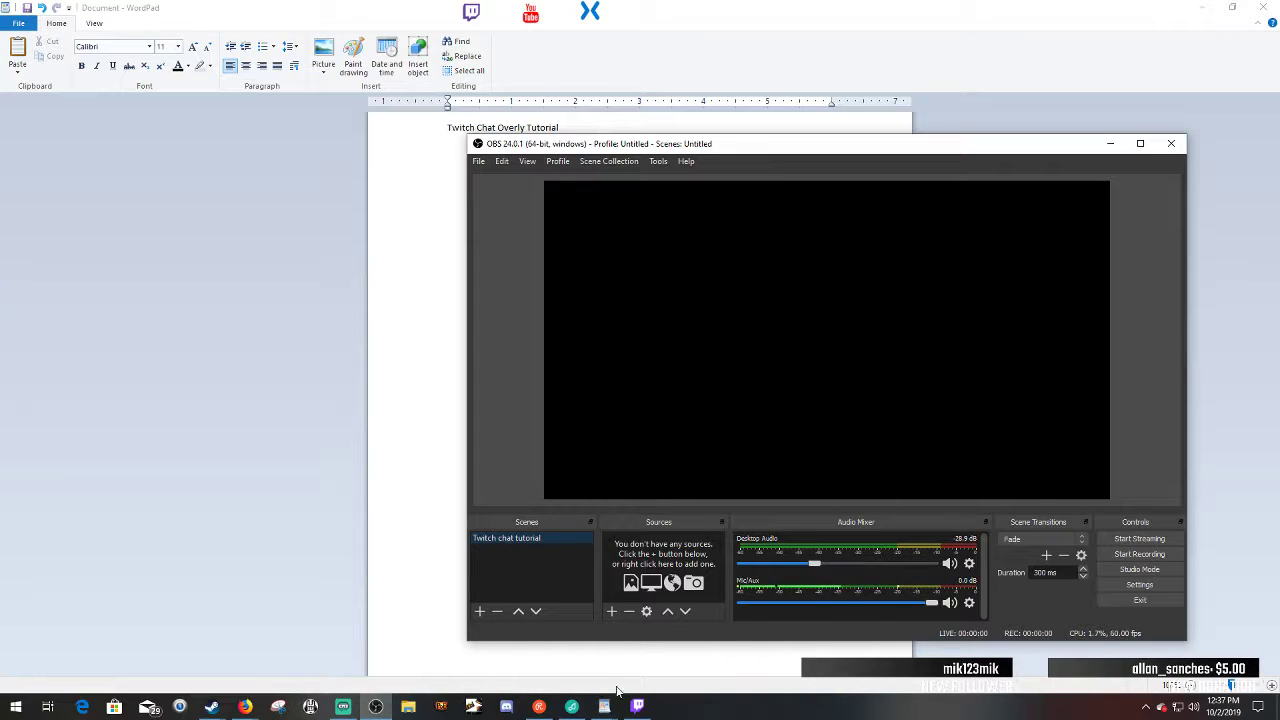
{"action": "mouse_move", "coordinate": [374, 707]}
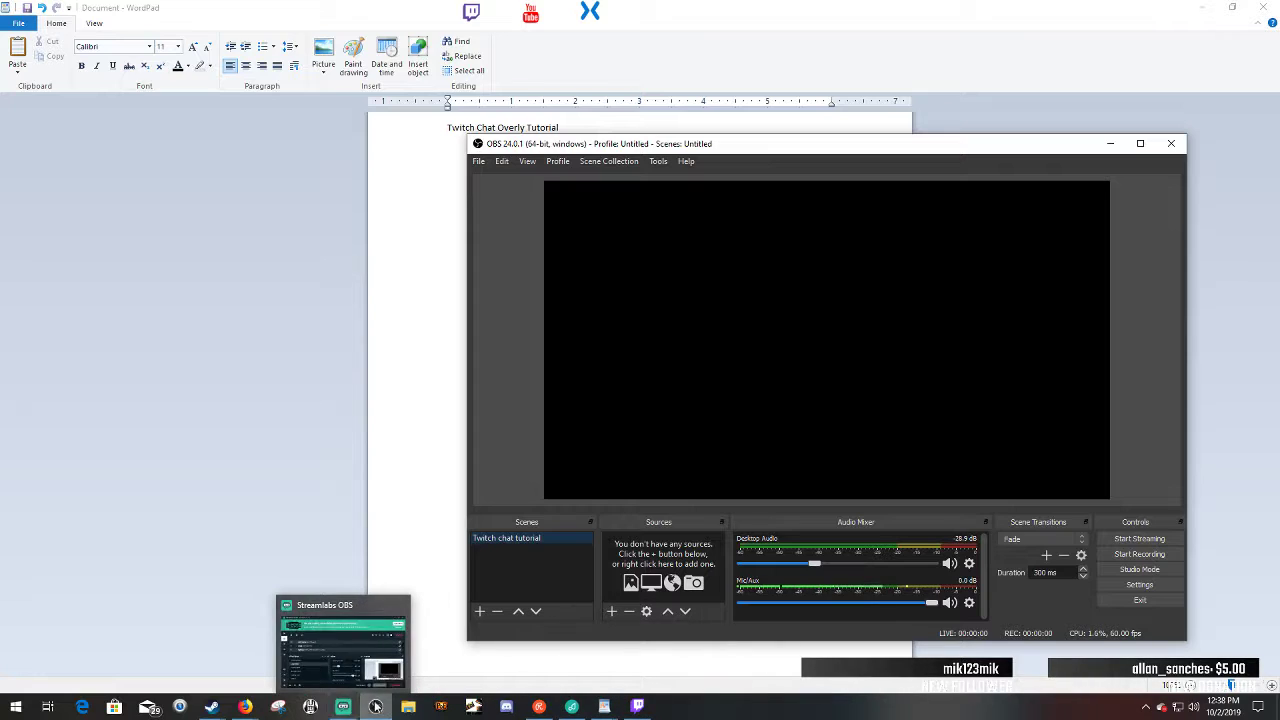
{"action": "mouse_move", "coordinate": [555, 707]}
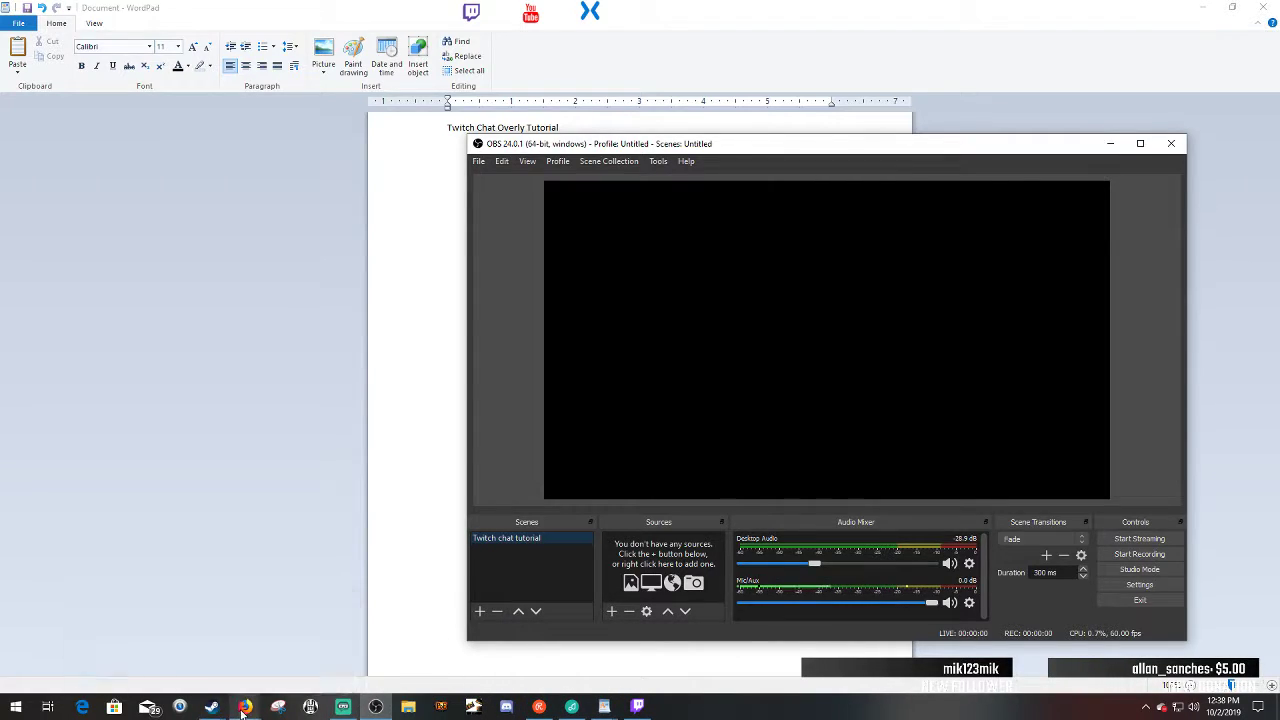
{"action": "left_click", "coordinate": [335, 640]}
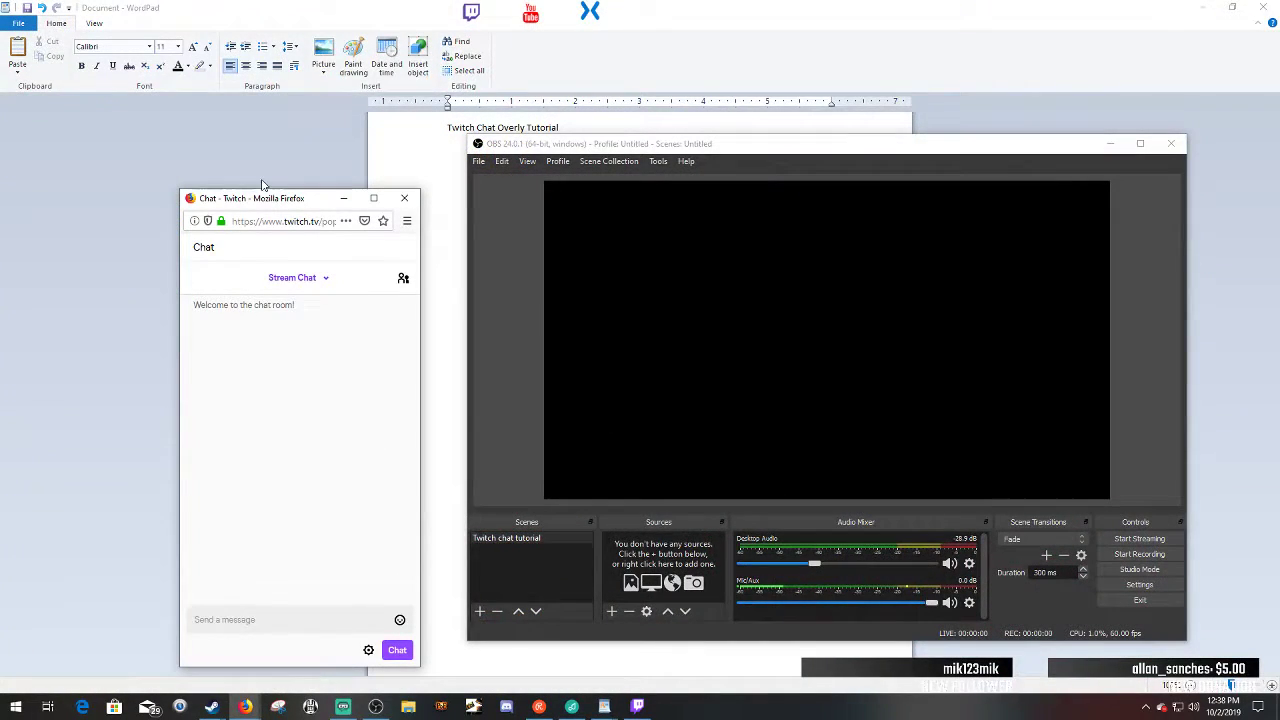
{"action": "left_click_drag", "start_coordinate": [277, 204], "coordinate": [163, 125]}
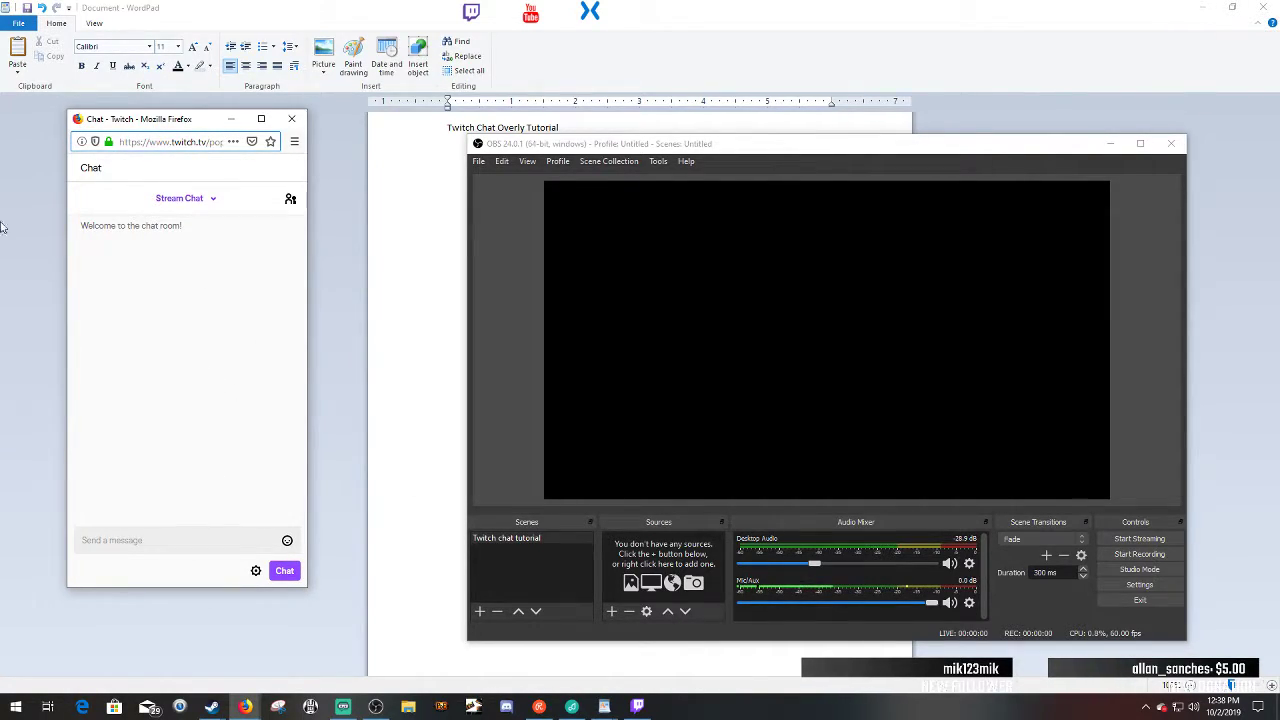
{"action": "left_click", "coordinate": [203, 141]}
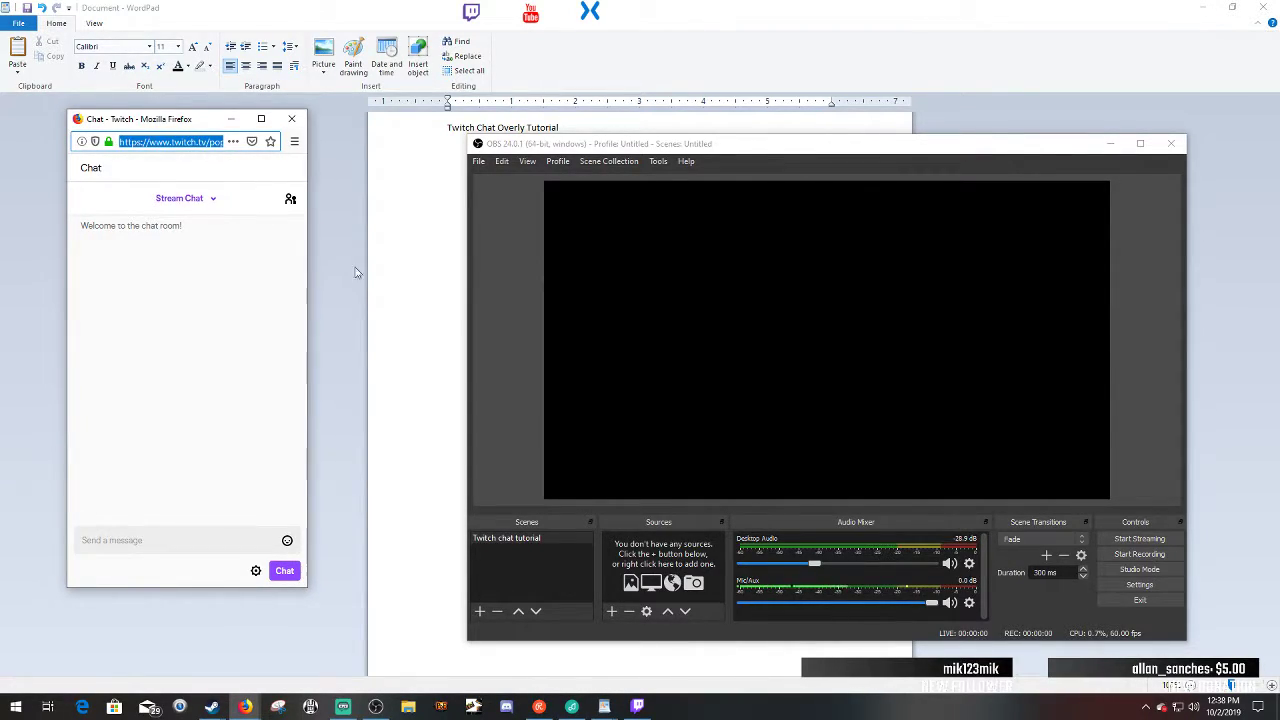
- Add a new Browser source named "chat" to the Twitch chat tutorial scene
{"action": "left_click", "coordinate": [613, 611]}
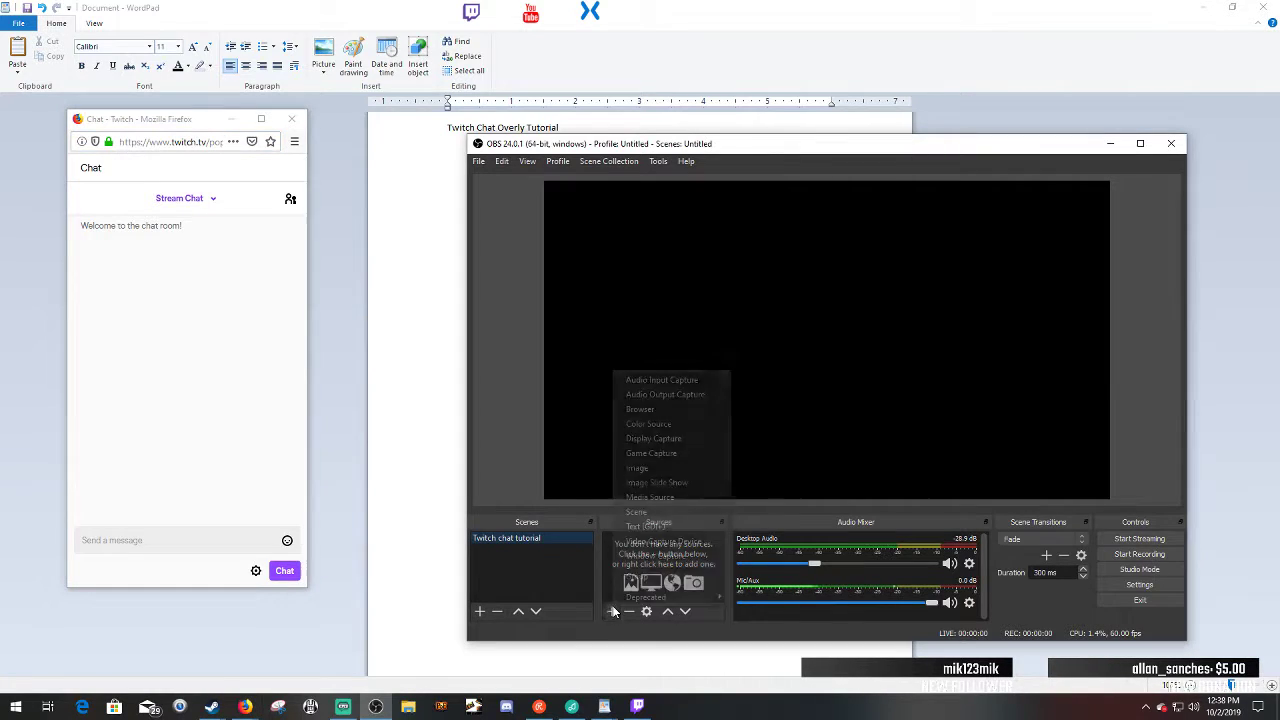
{"action": "left_click", "coordinate": [679, 410]}
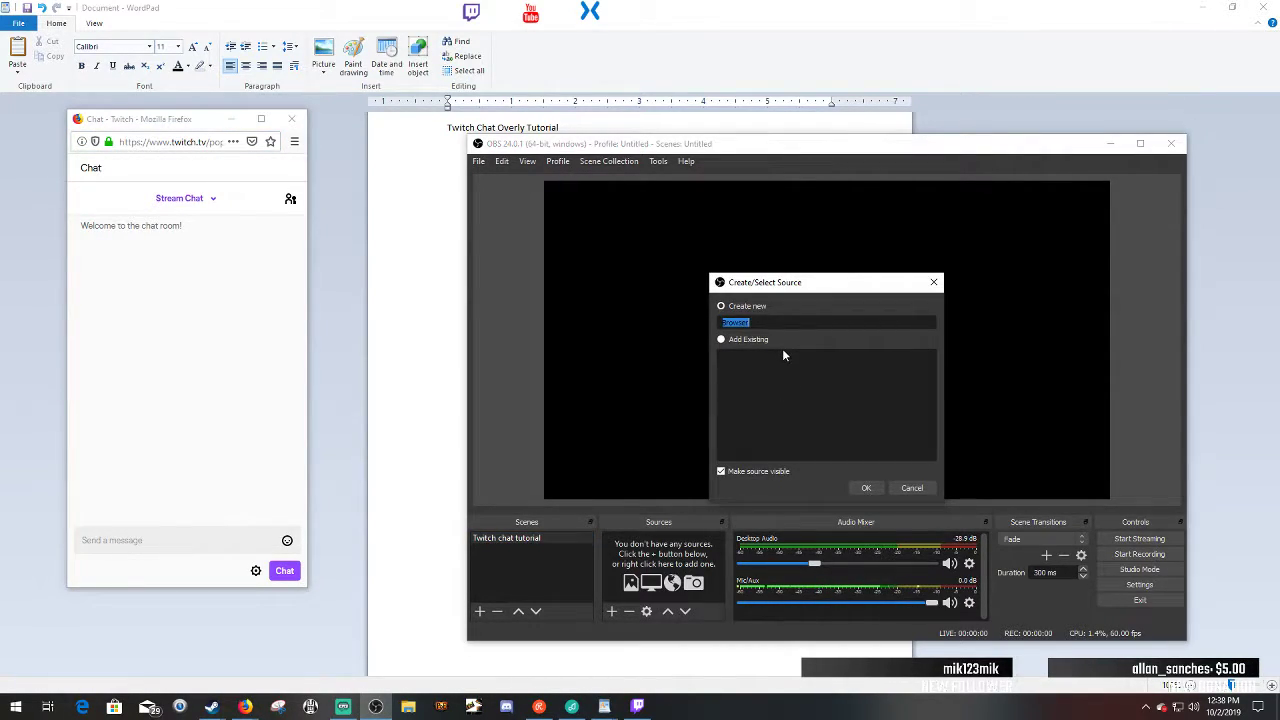
{"action": "type", "text": "chat"}
{"action": "left_click", "coordinate": [864, 488]}
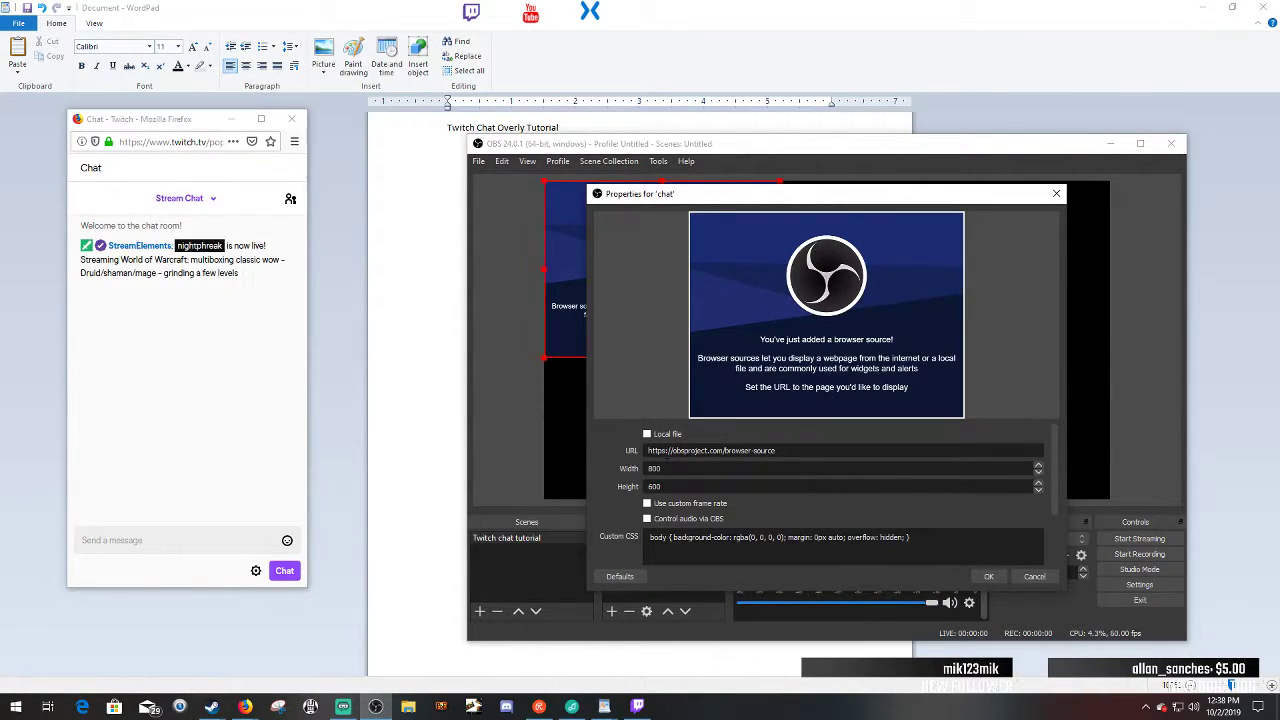
- Set the chat browser source's URL to the copied Twitch chat pop-out address and its width to 300
{"action": "left_click_drag", "start_coordinate": [791, 451], "coordinate": [561, 450]}
{"action": "type", "text": "https://www.twitch.tv/popout/nightphreak/dashboard/live/chat"}
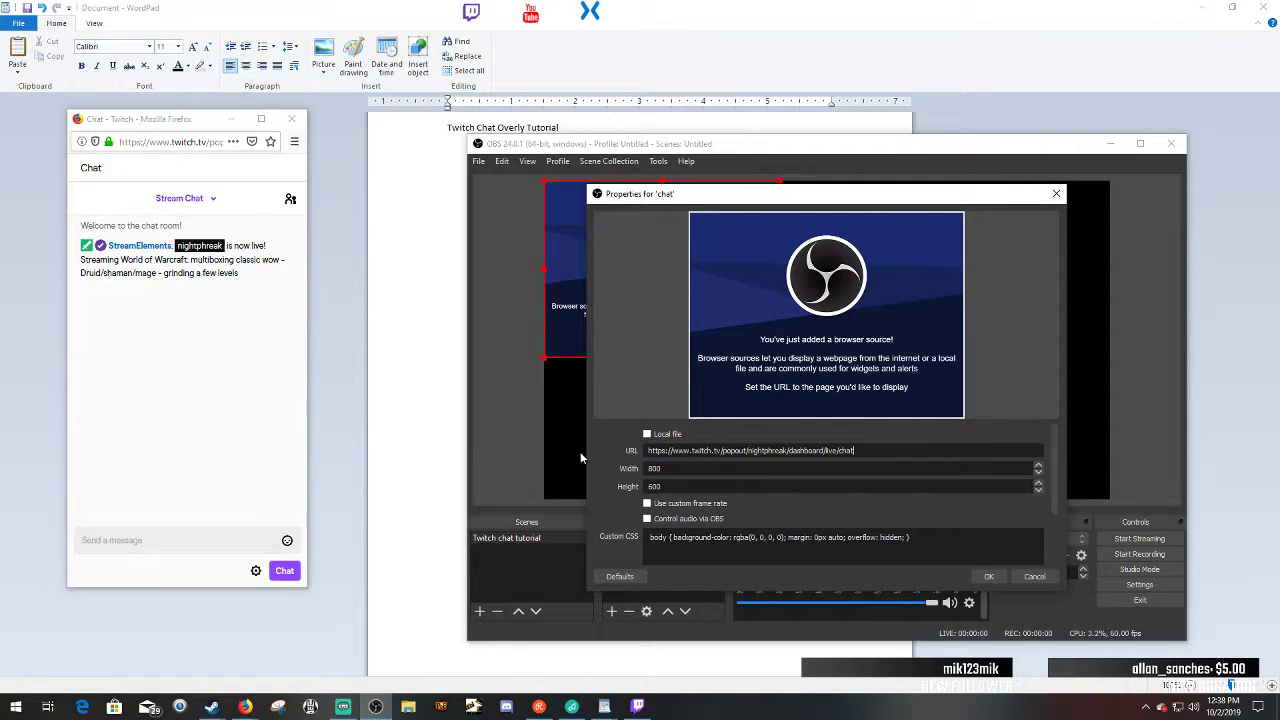
{"action": "double_click", "coordinate": [677, 468]}
{"action": "left_click_drag", "start_coordinate": [887, 190], "coordinate": [355, 163]}
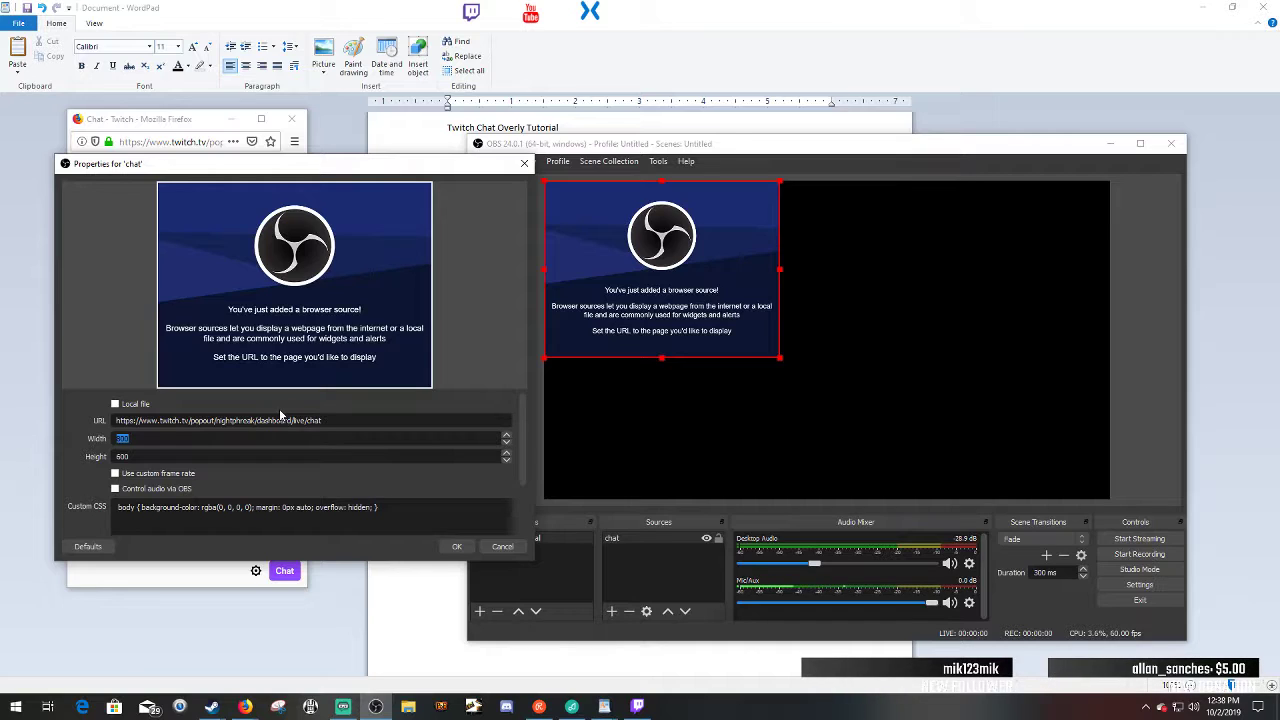
{"action": "type", "text": "300"}
{"action": "key", "text": "Return"}
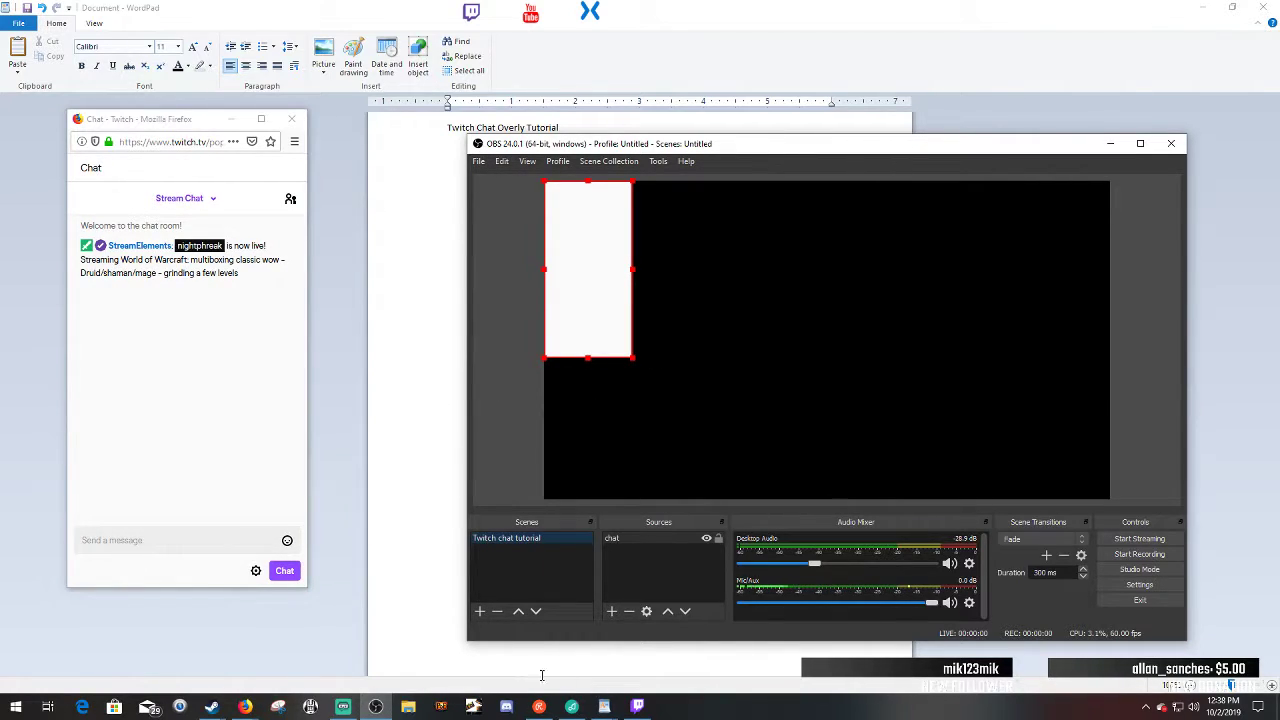
- Set the chat browser source's height to 800
{"action": "left_click", "coordinate": [646, 540]}
{"action": "right_click", "coordinate": [646, 540]}
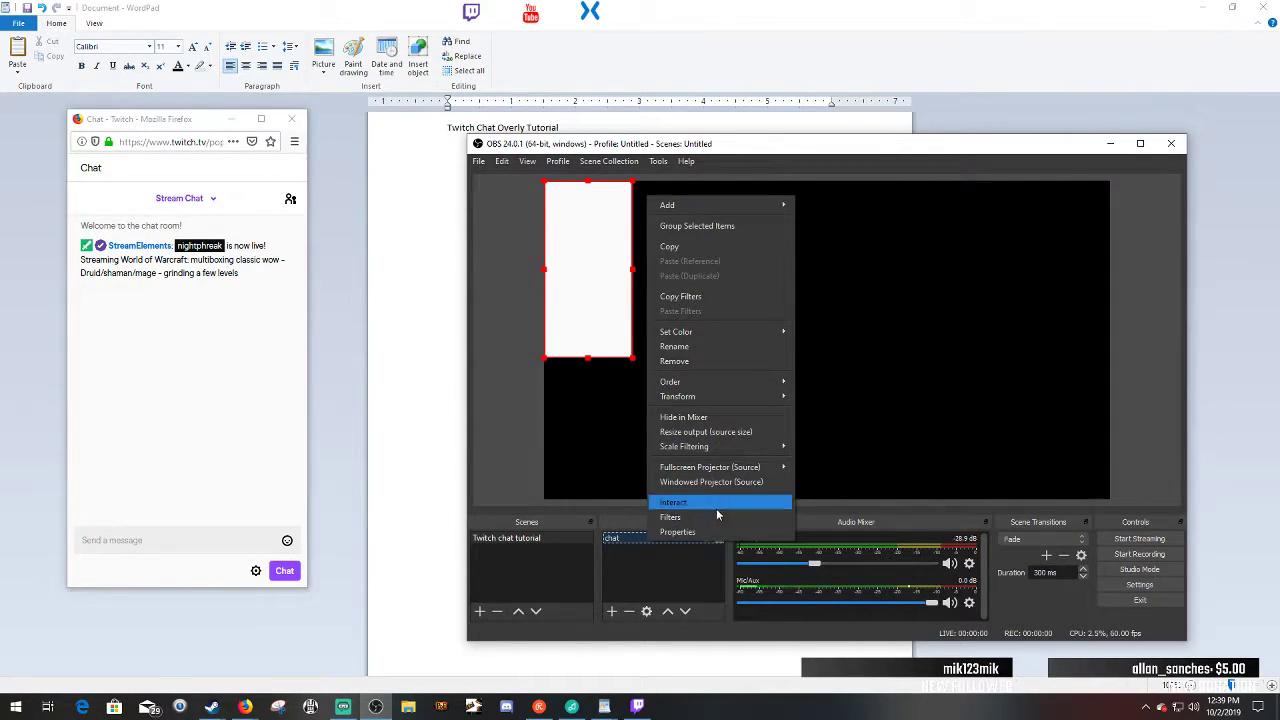
{"action": "left_click", "coordinate": [712, 535]}
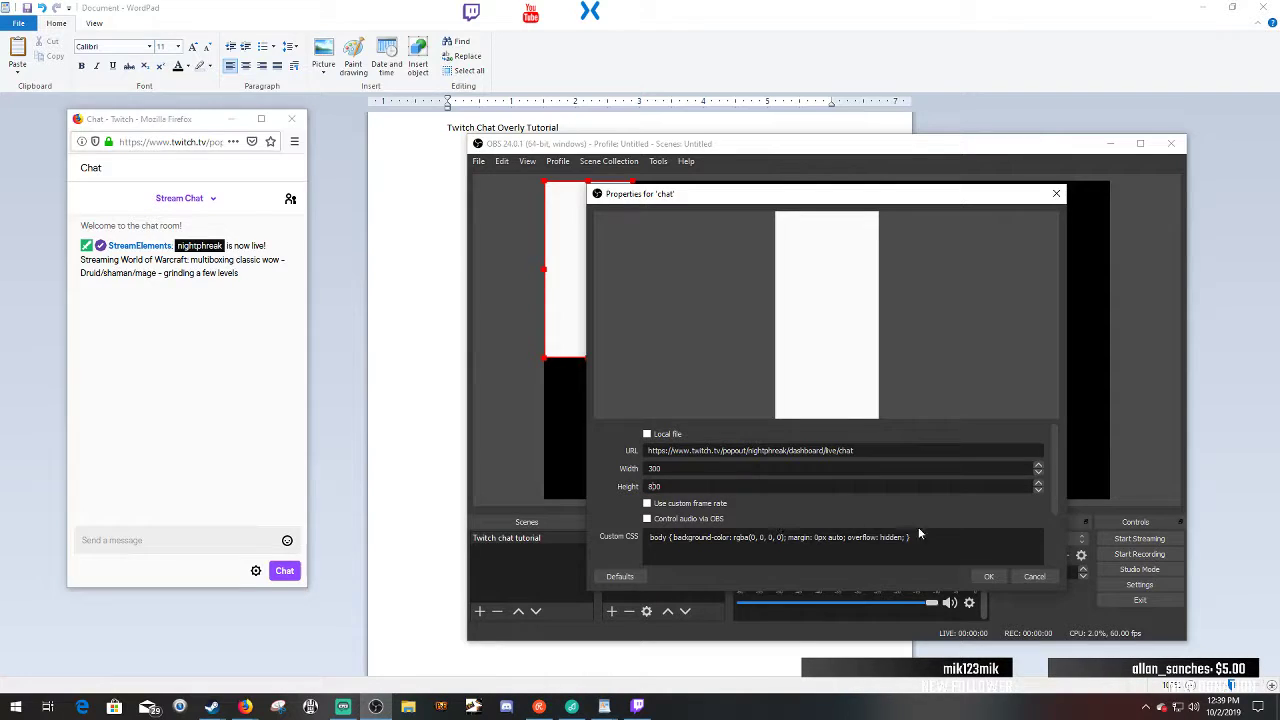
{"action": "left_click", "coordinate": [985, 578]}
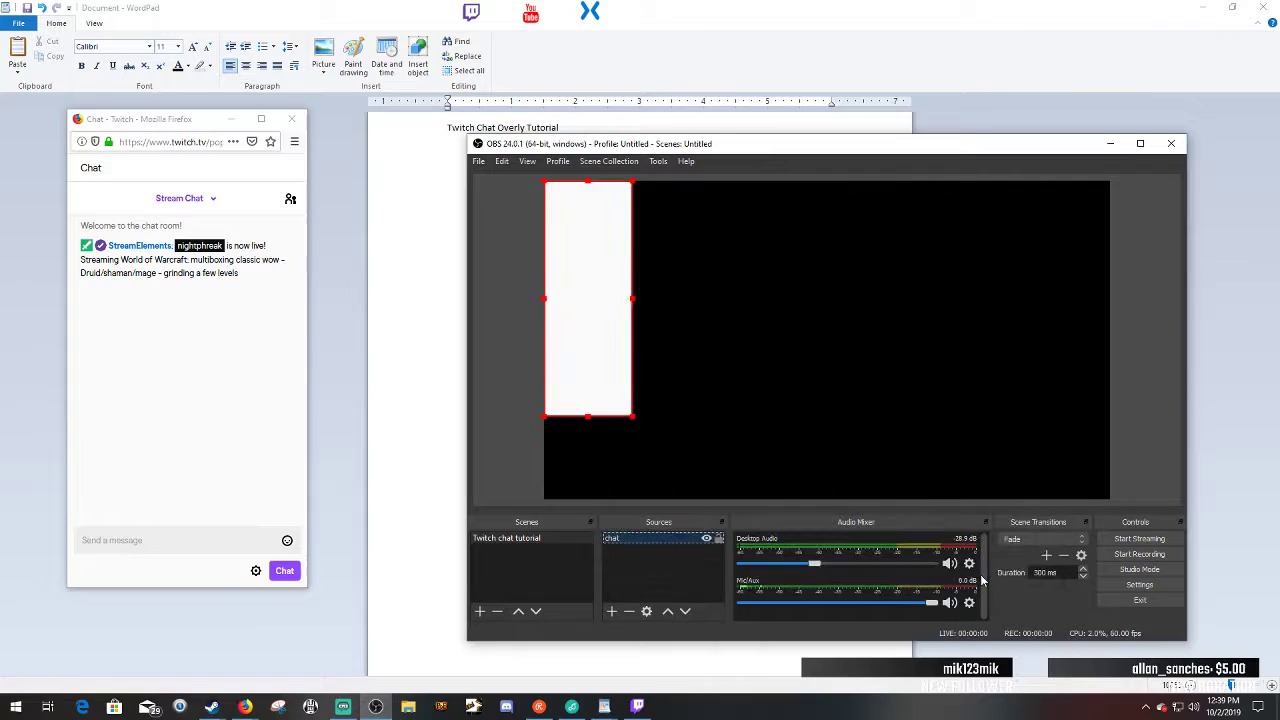
{"action": "mouse_move", "coordinate": [591, 336]}
{"action": "left_mouse_down"}
{"action": "mouse_move", "coordinate": [589, 403]}
{"action": "mouse_move", "coordinate": [597, 343]}
{"action": "left_mouse_up"}
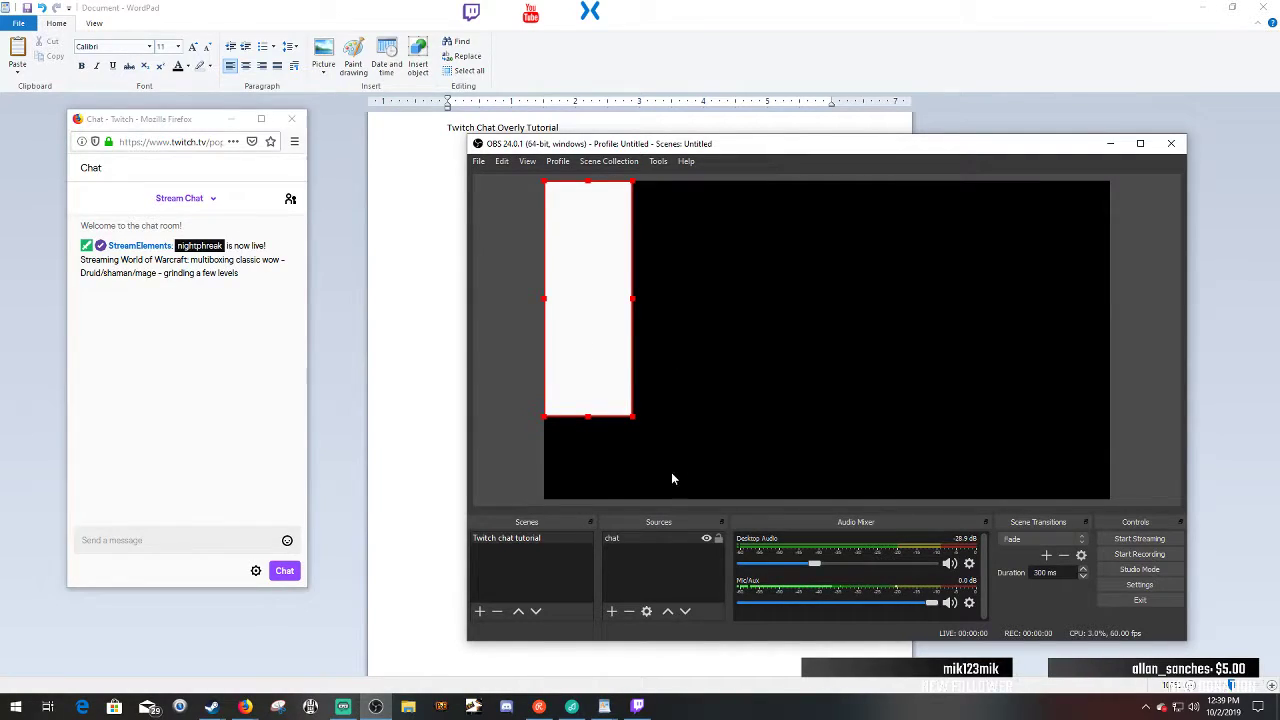
- Send the message "hello" in the Twitch chat pop-out
{"action": "left_click", "coordinate": [223, 537]}
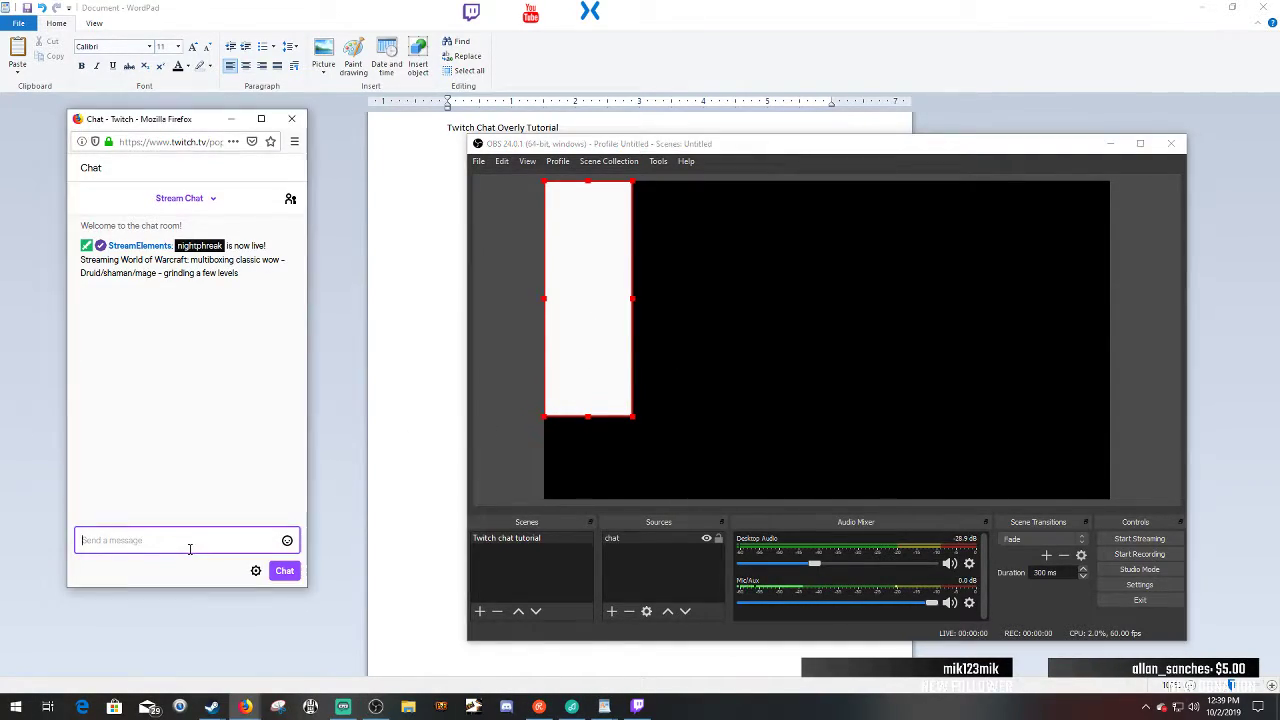
{"action": "type", "text": "h"}
{"action": "key", "text": "BackSpace"}
{"action": "type", "text": "hello"}
{"action": "key", "text": "Return"}
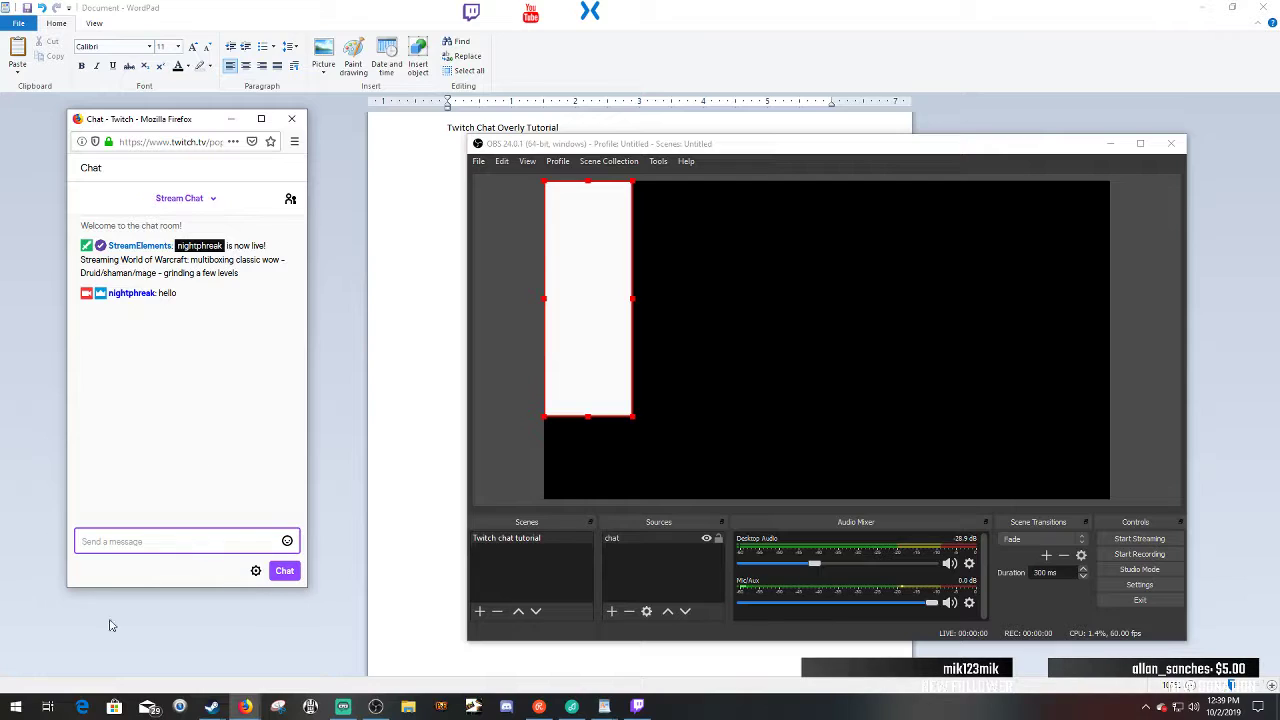
- Check the chat browser source in the preview and review its URL and size properties
{"action": "left_click", "coordinate": [618, 238]}
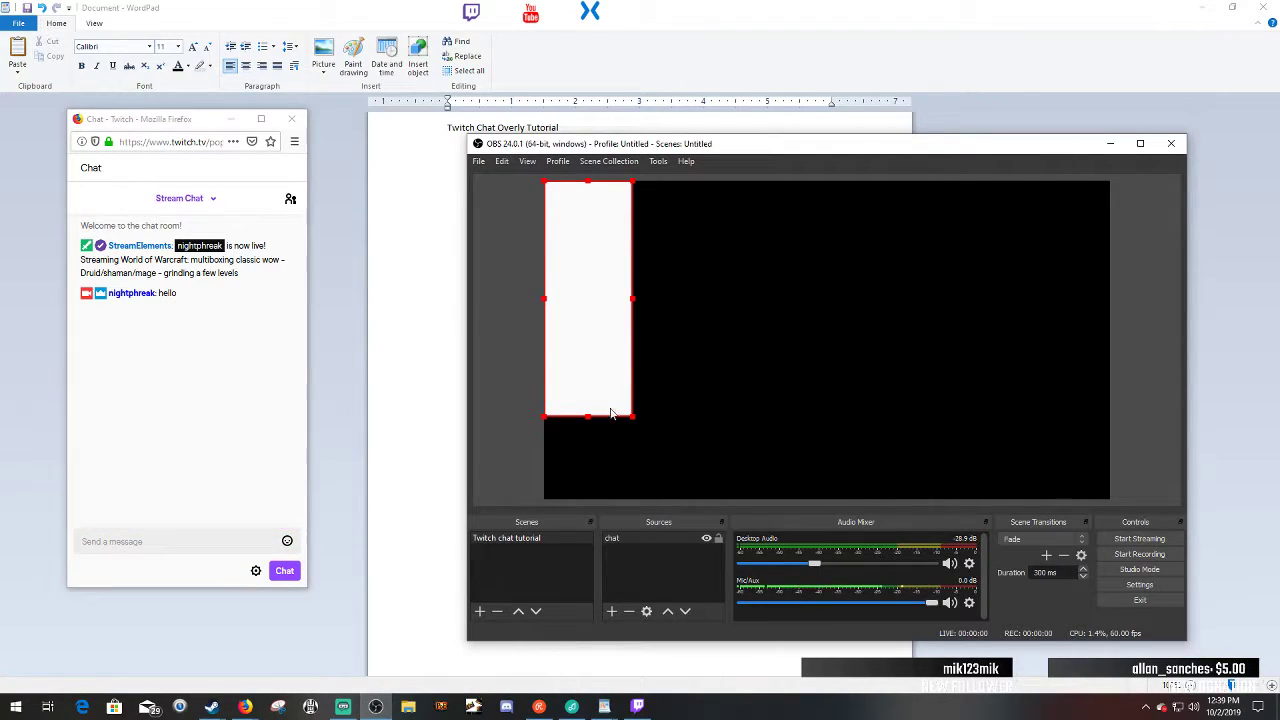
{"action": "left_click", "coordinate": [648, 538]}
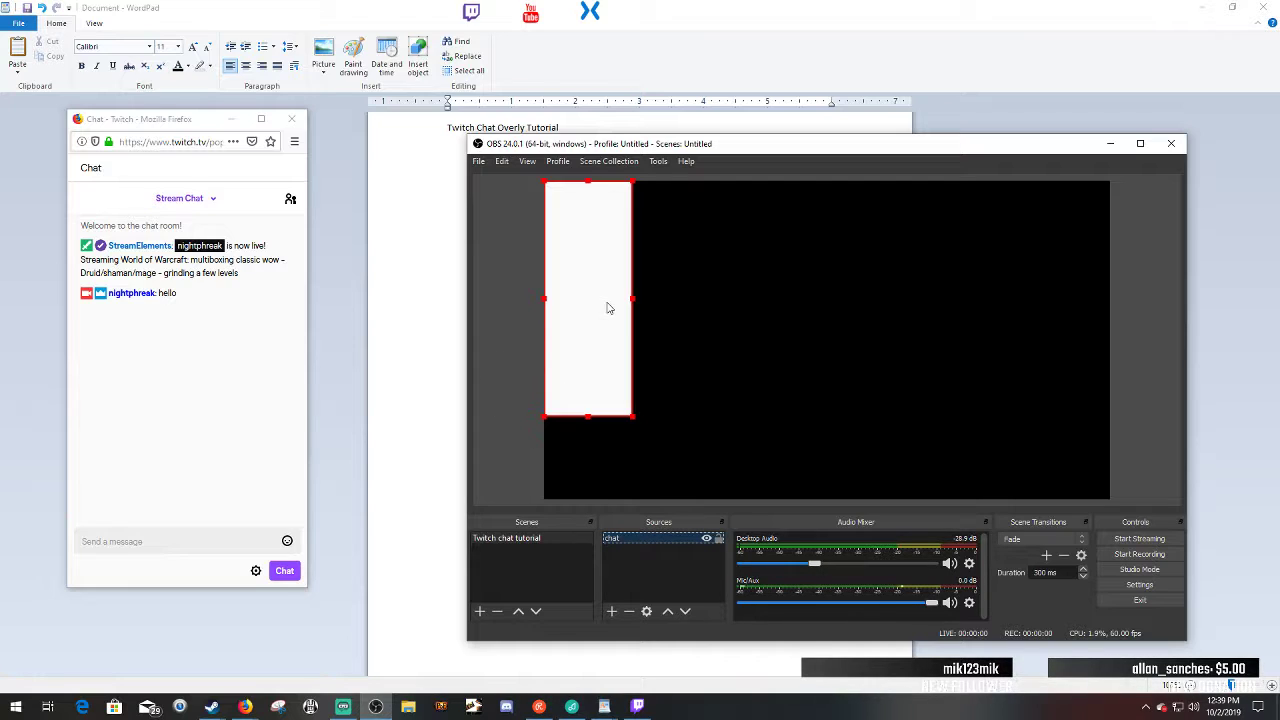
{"action": "right_click", "coordinate": [645, 538]}
{"action": "left_click", "coordinate": [680, 536]}
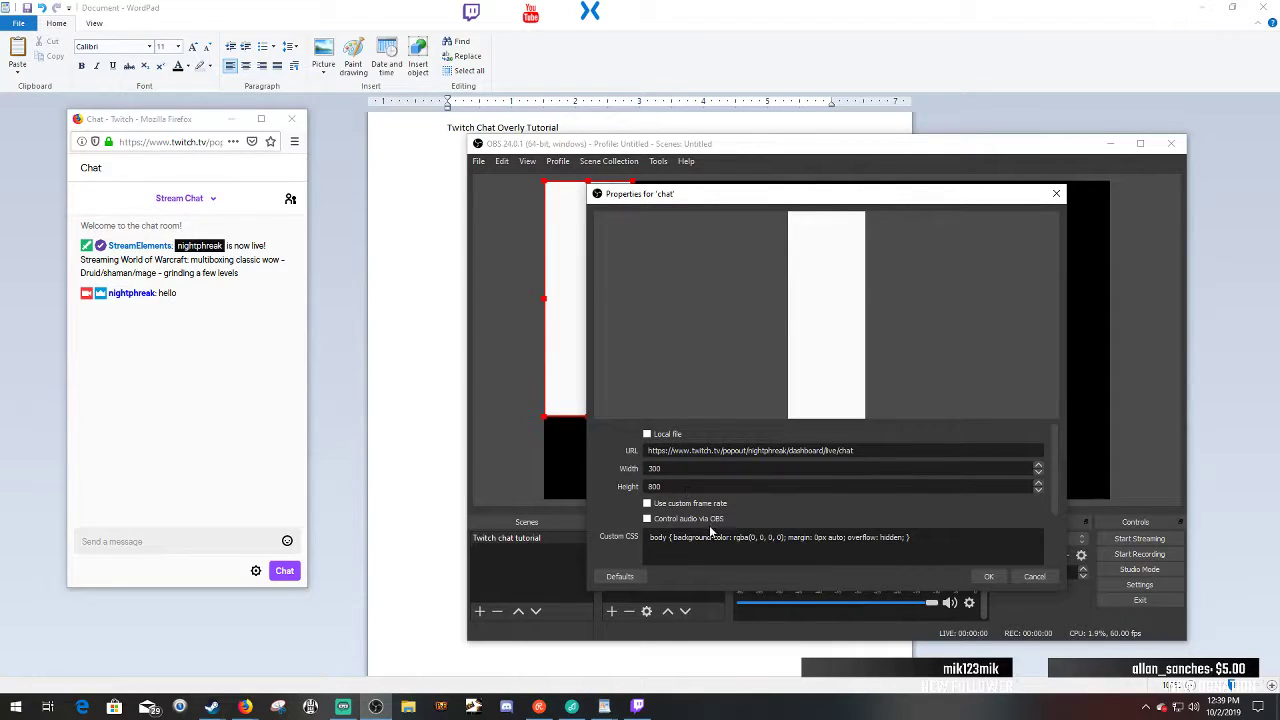
{"action": "left_click", "coordinate": [1033, 577]}
{"action": "right_click", "coordinate": [593, 391]}
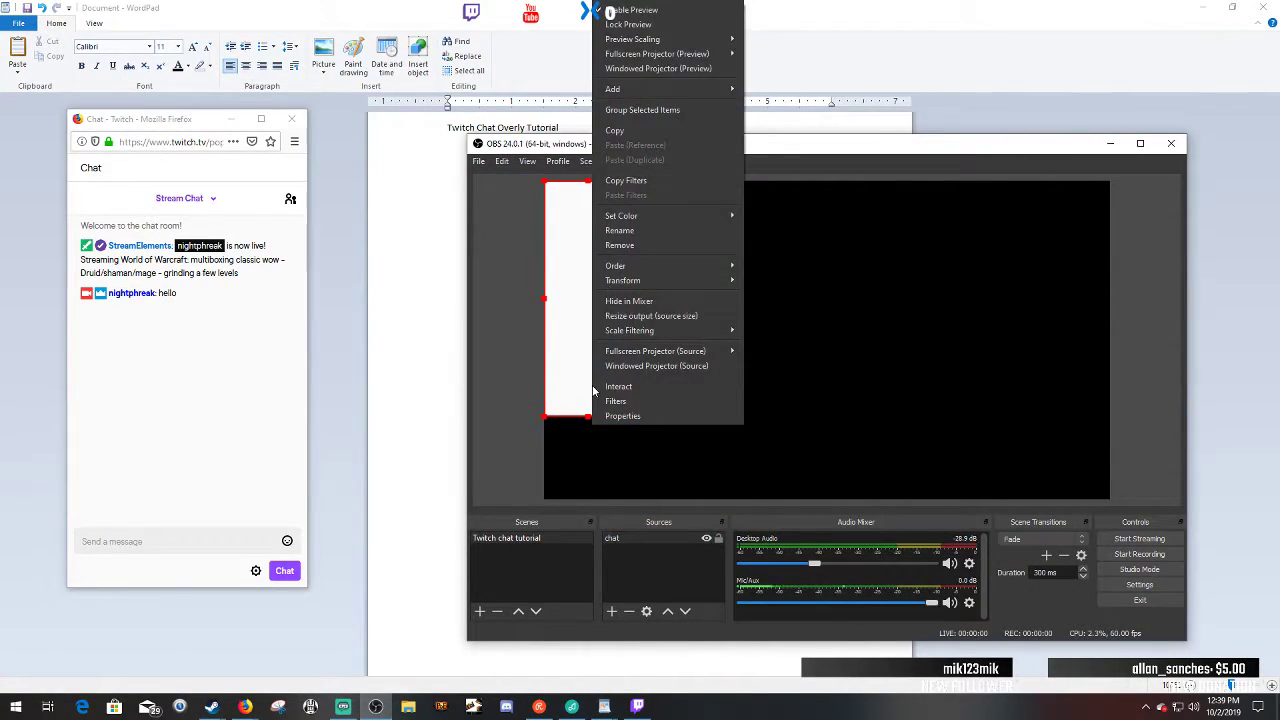
{"action": "left_click", "coordinate": [252, 398]}
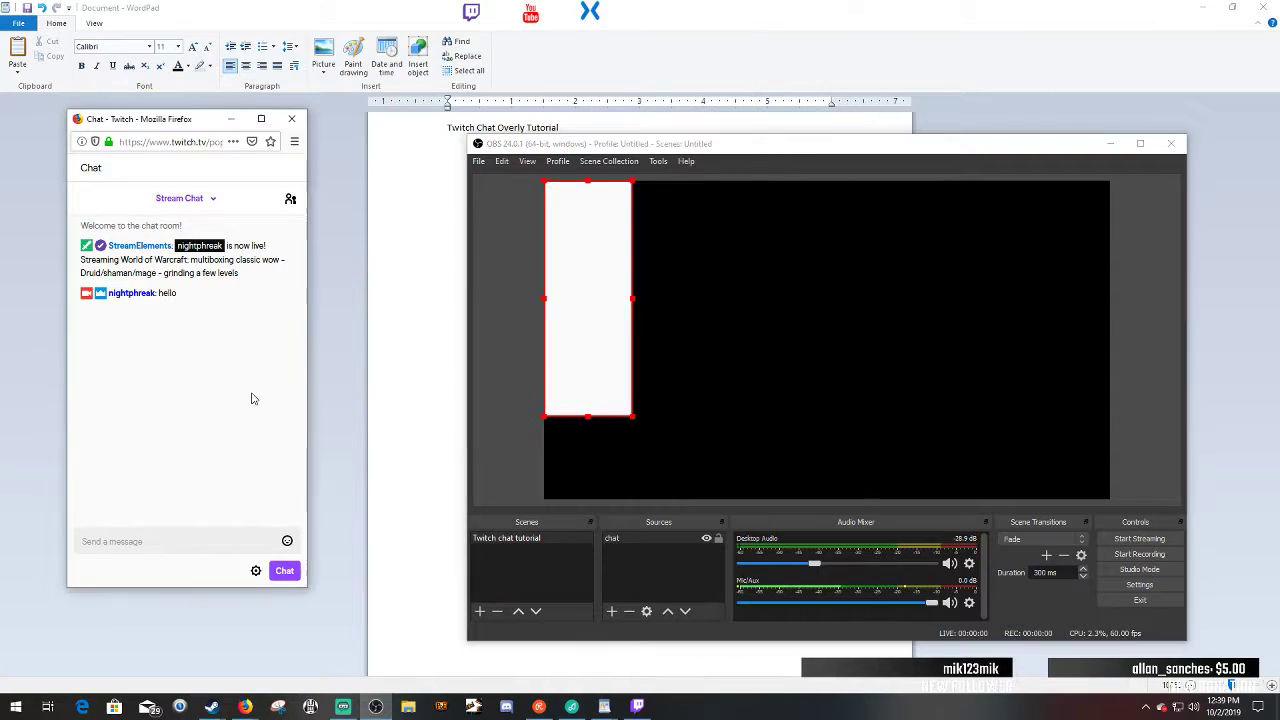
- Remove the chat browser source from the scene
{"action": "left_click", "coordinate": [643, 536]}
{"action": "right_click", "coordinate": [643, 536]}
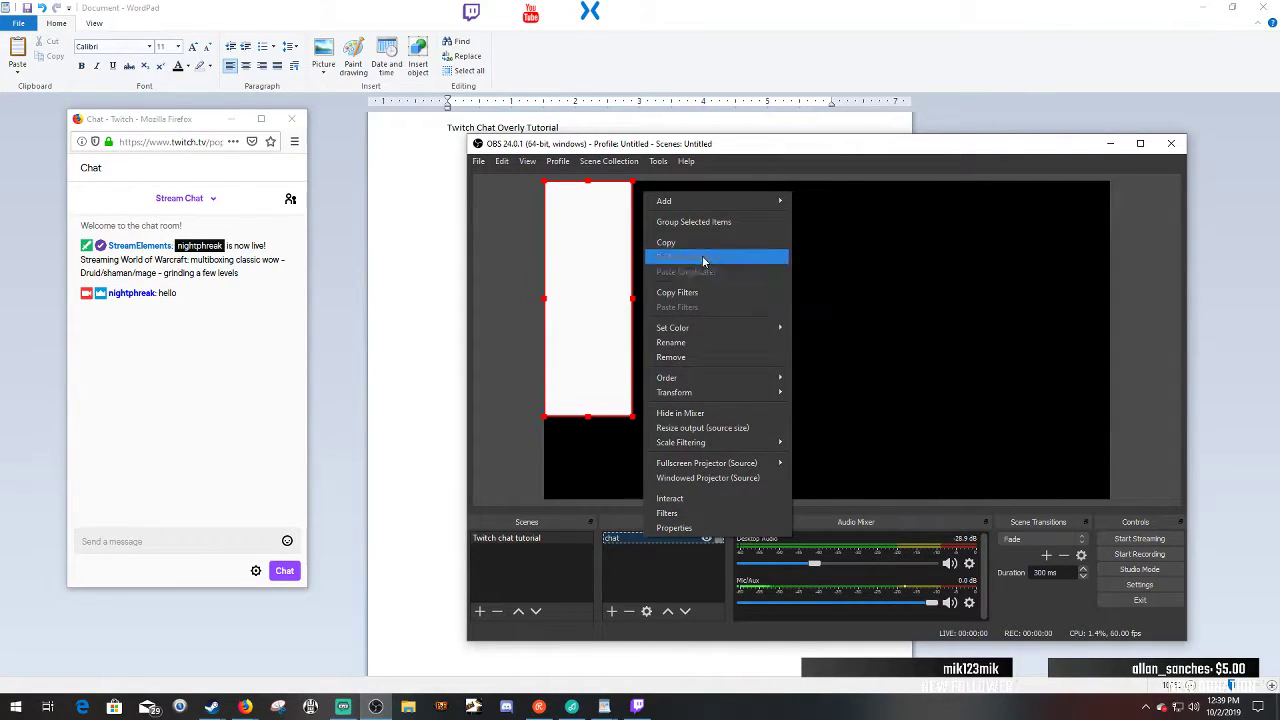
{"action": "left_click", "coordinate": [703, 356]}
{"action": "left_click", "coordinate": [860, 410]}
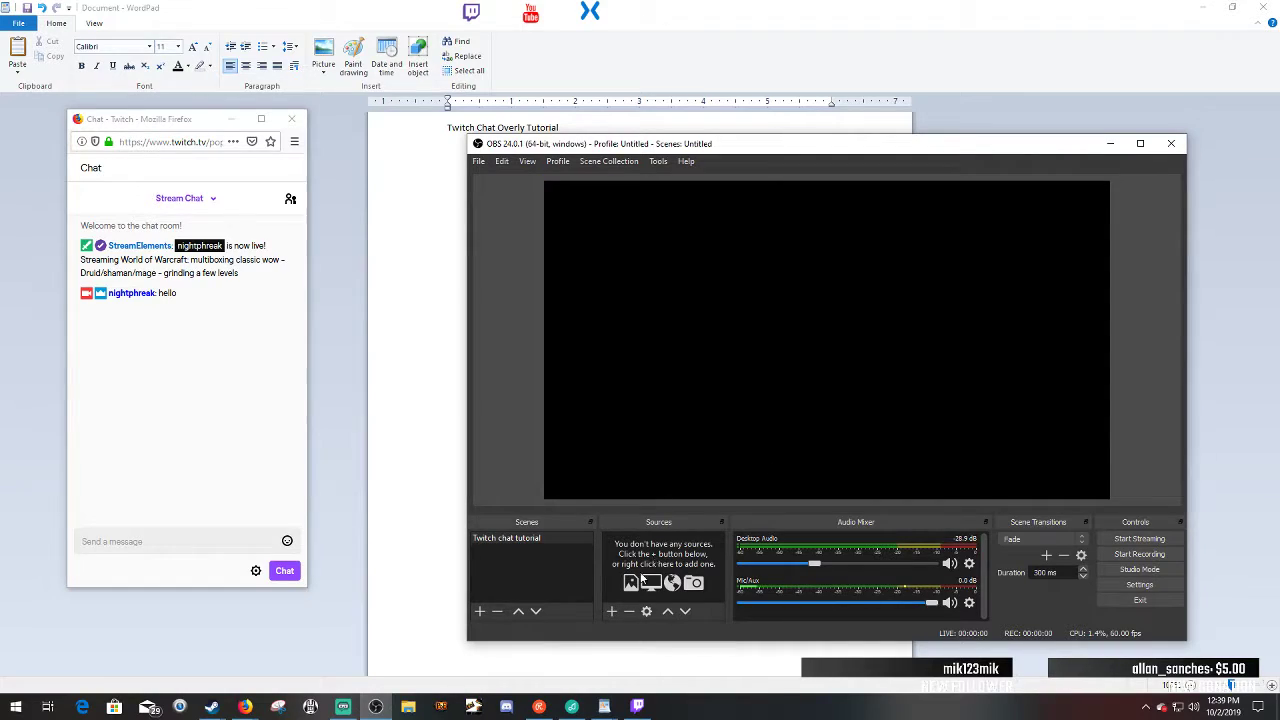
- Add a Window Capture source named "chat" that captures the window "[firefox.exe]: Chat - Twitch - Mozilla Firefox"
{"action": "left_click", "coordinate": [612, 612]}
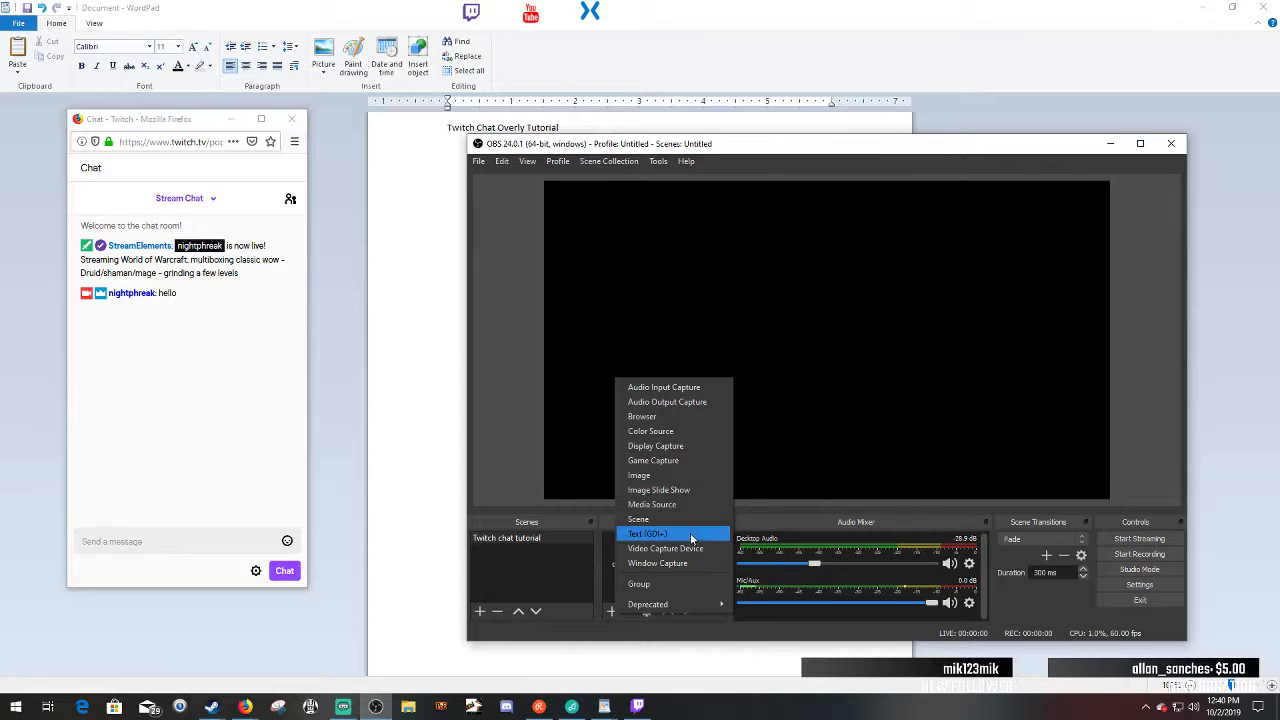
{"action": "left_click", "coordinate": [694, 564]}
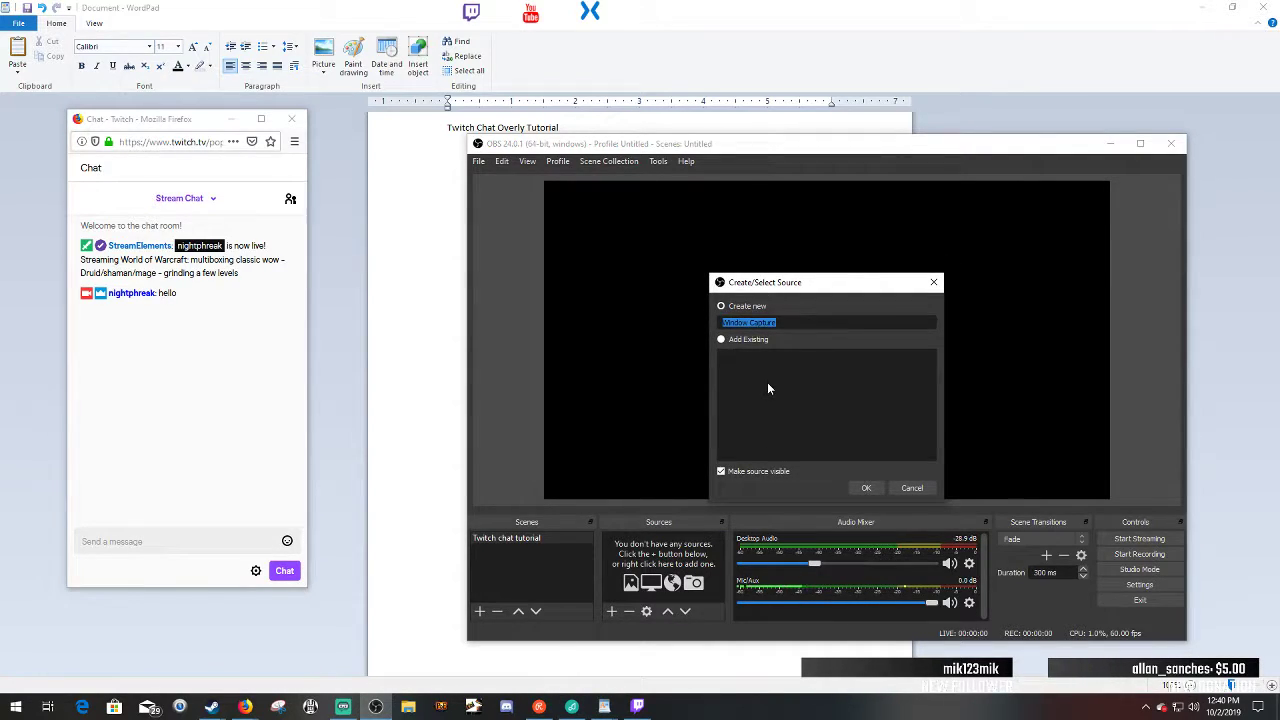
{"action": "type", "text": "chat"}
{"action": "left_click", "coordinate": [866, 488]}
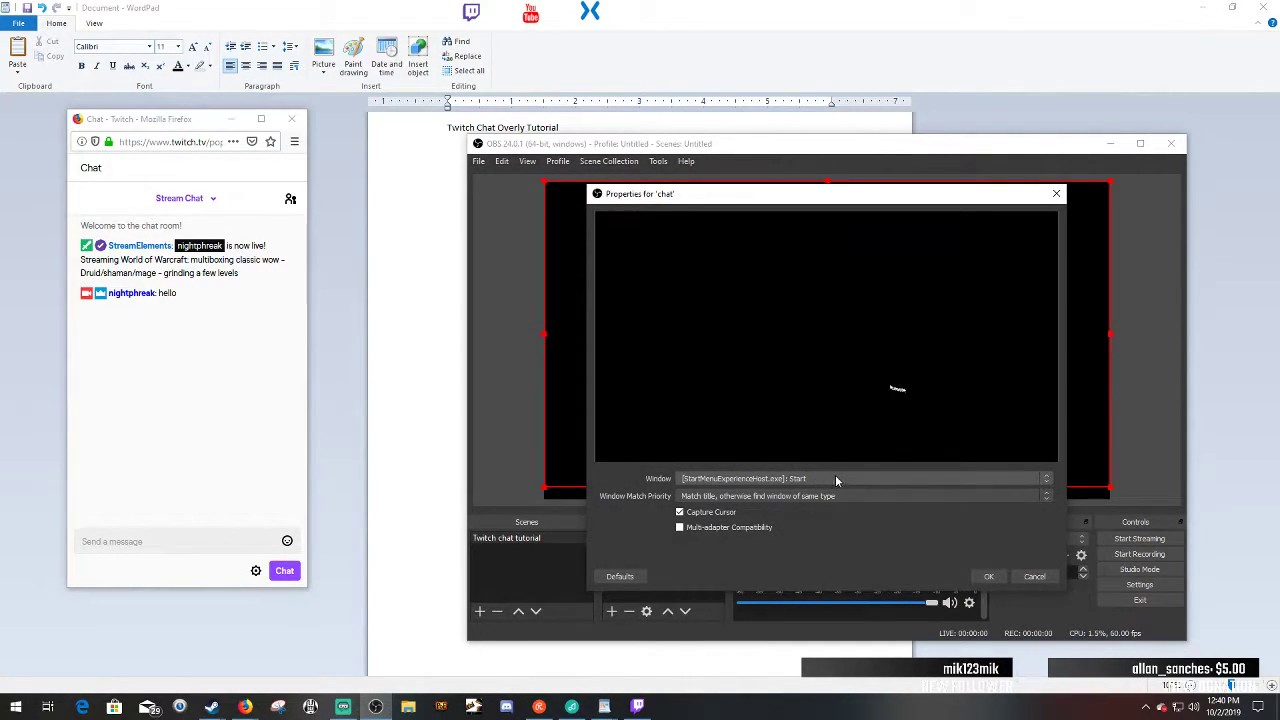
{"action": "left_click", "coordinate": [837, 479]}
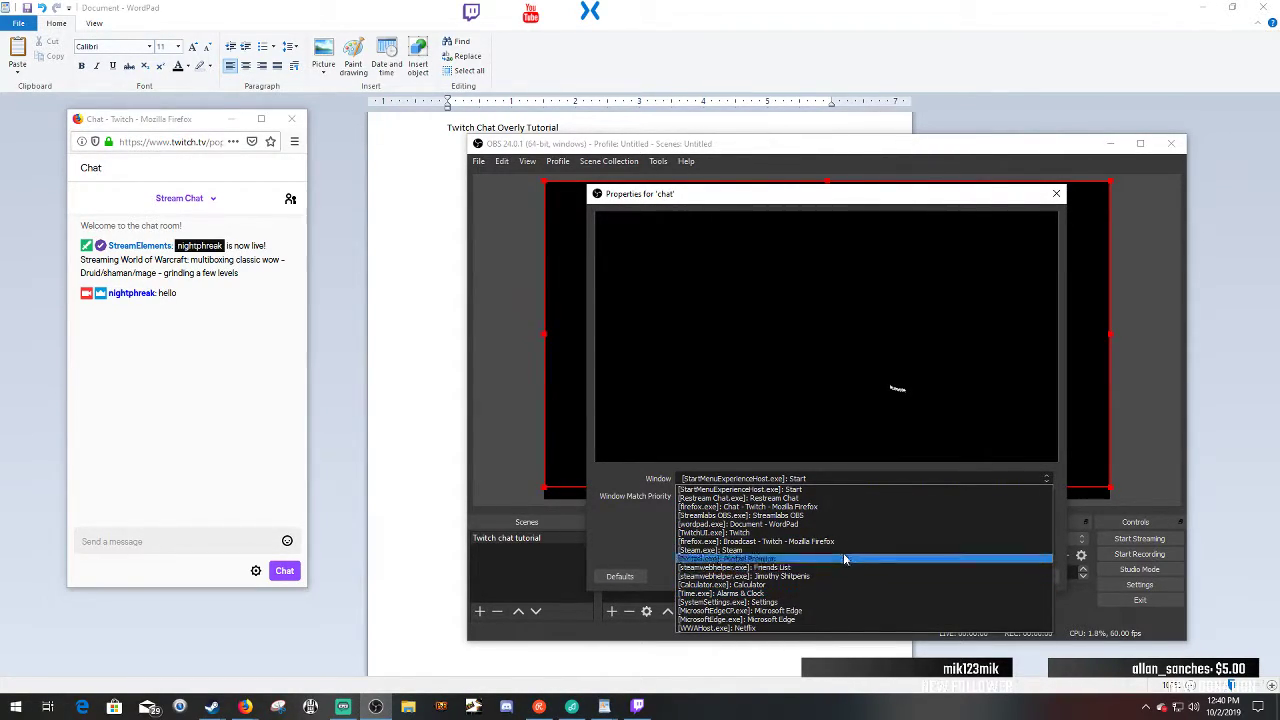
{"action": "left_click", "coordinate": [816, 506]}
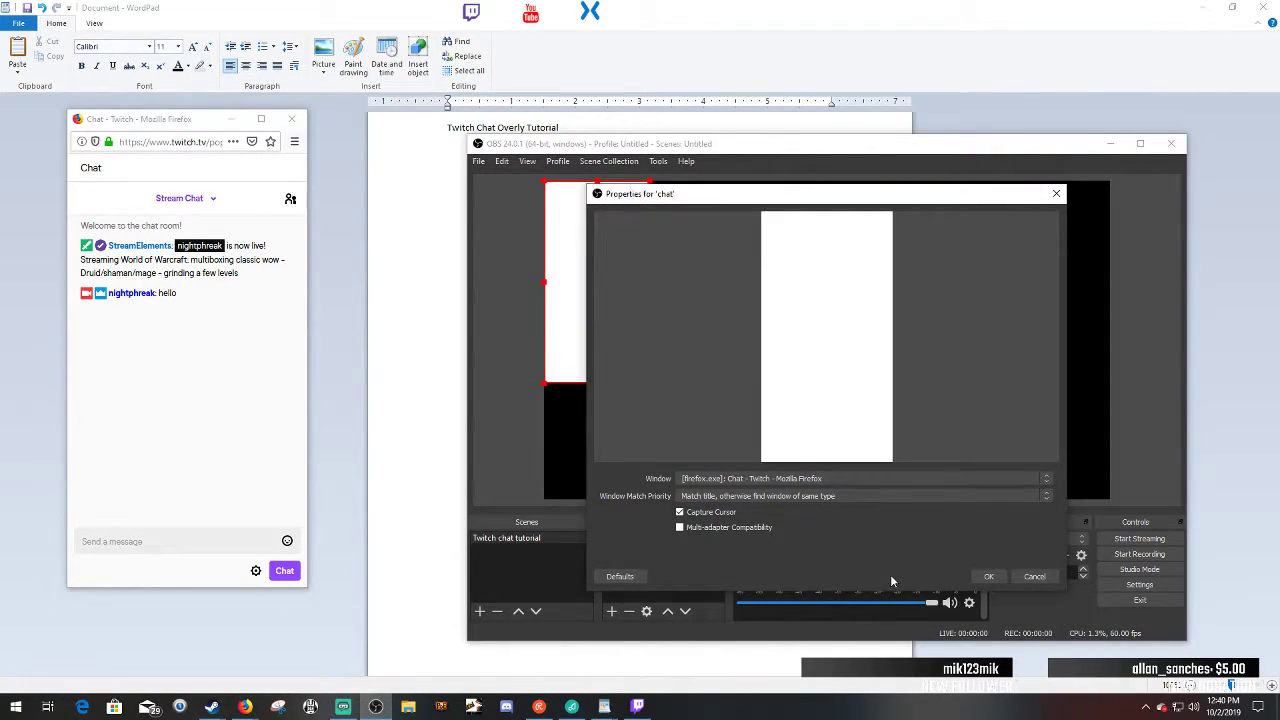
{"action": "left_click", "coordinate": [991, 577]}
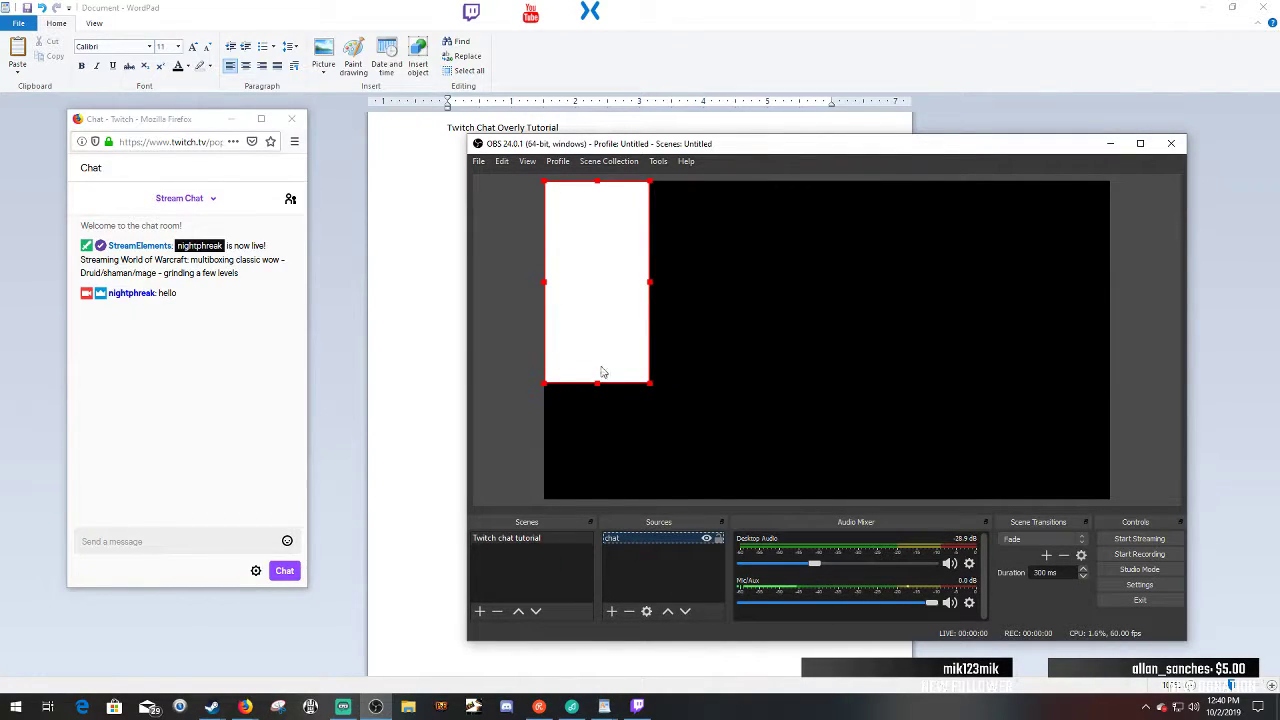
- Send the message "testing chat" in the Twitch chat pop-out to test the window capture
{"action": "right_click", "coordinate": [621, 278]}
{"action": "left_click", "coordinate": [609, 313]}
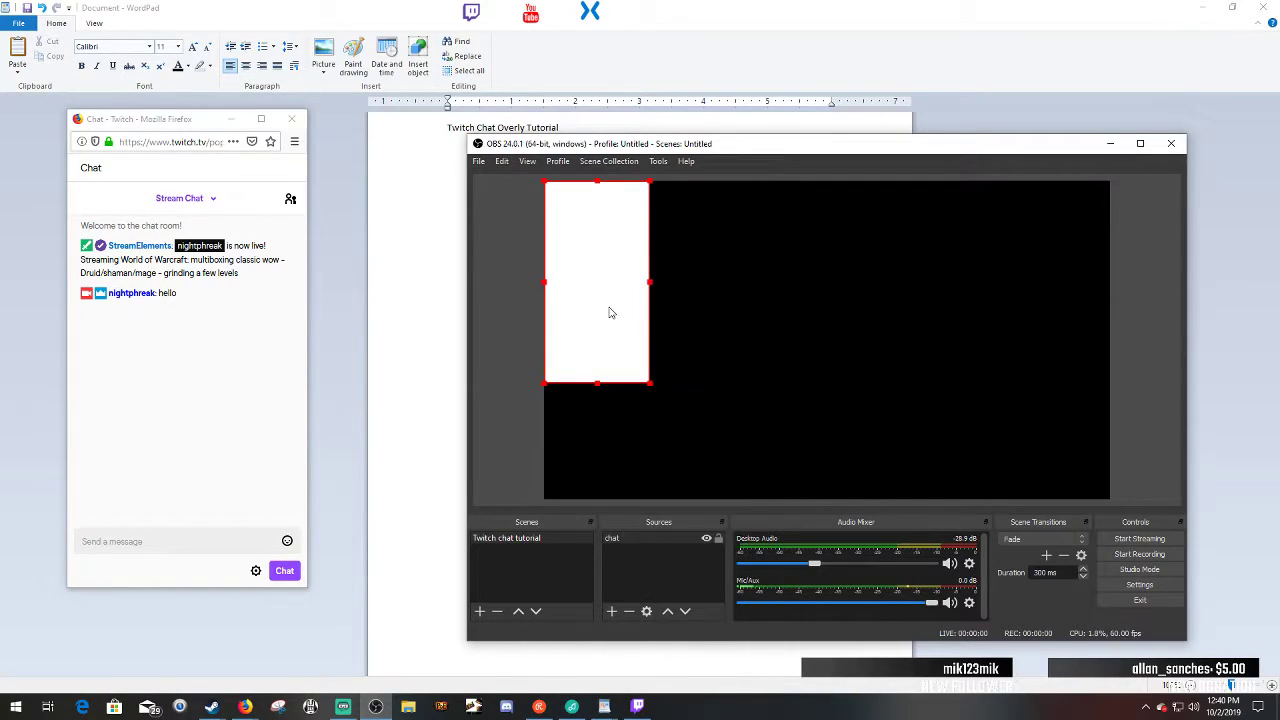
{"action": "left_click", "coordinate": [205, 541]}
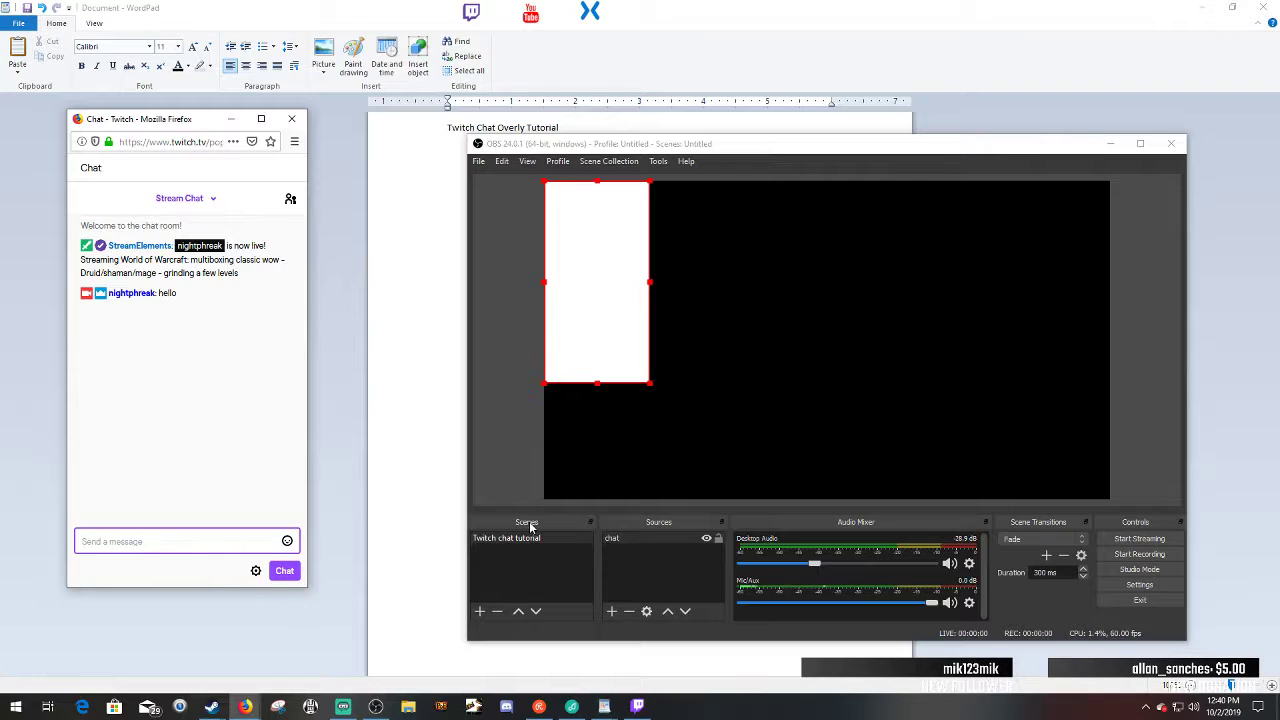
{"action": "type", "text": "testing chat"}
{"action": "key", "text": "Return"}
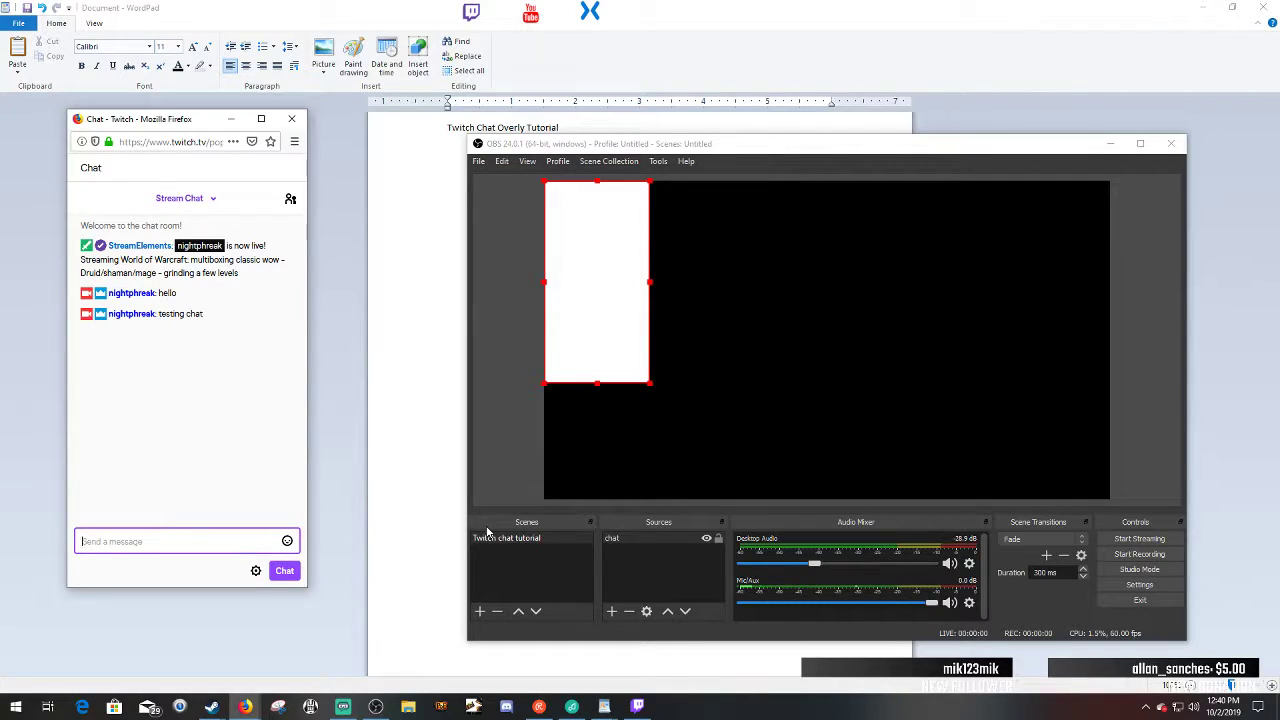
- Review the properties of the "chat" window capture source without changing them
{"action": "right_click", "coordinate": [597, 340]}
{"action": "left_click", "coordinate": [643, 401]}
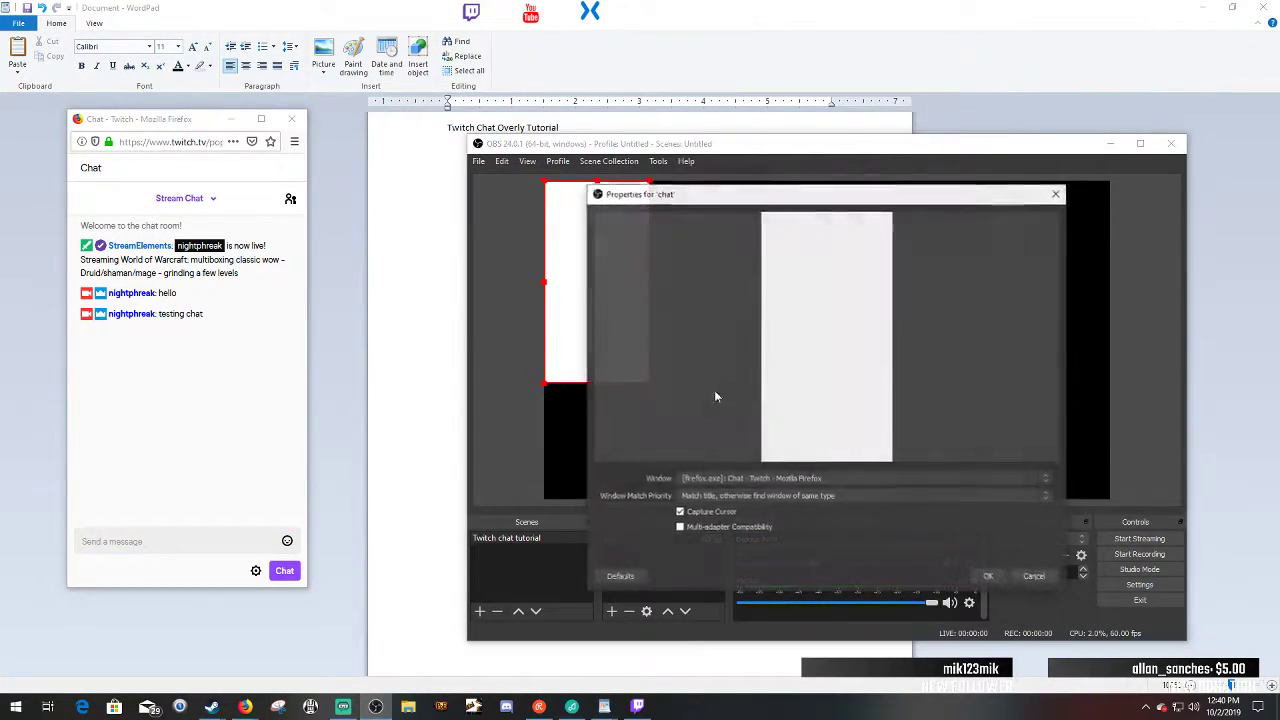
{"action": "left_click", "coordinate": [1036, 577]}
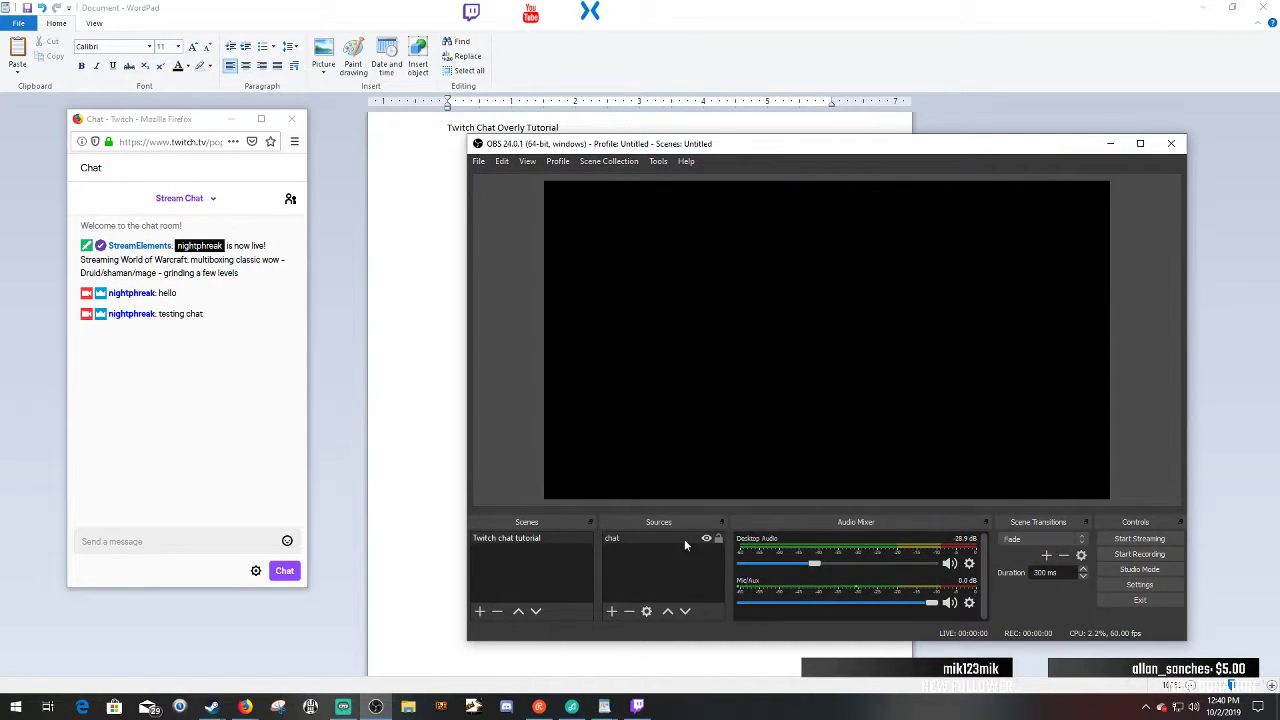
{"action": "left_click", "coordinate": [640, 538]}
- Add a Browser source named "chat2" to the scene
{"action": "left_click", "coordinate": [612, 611]}
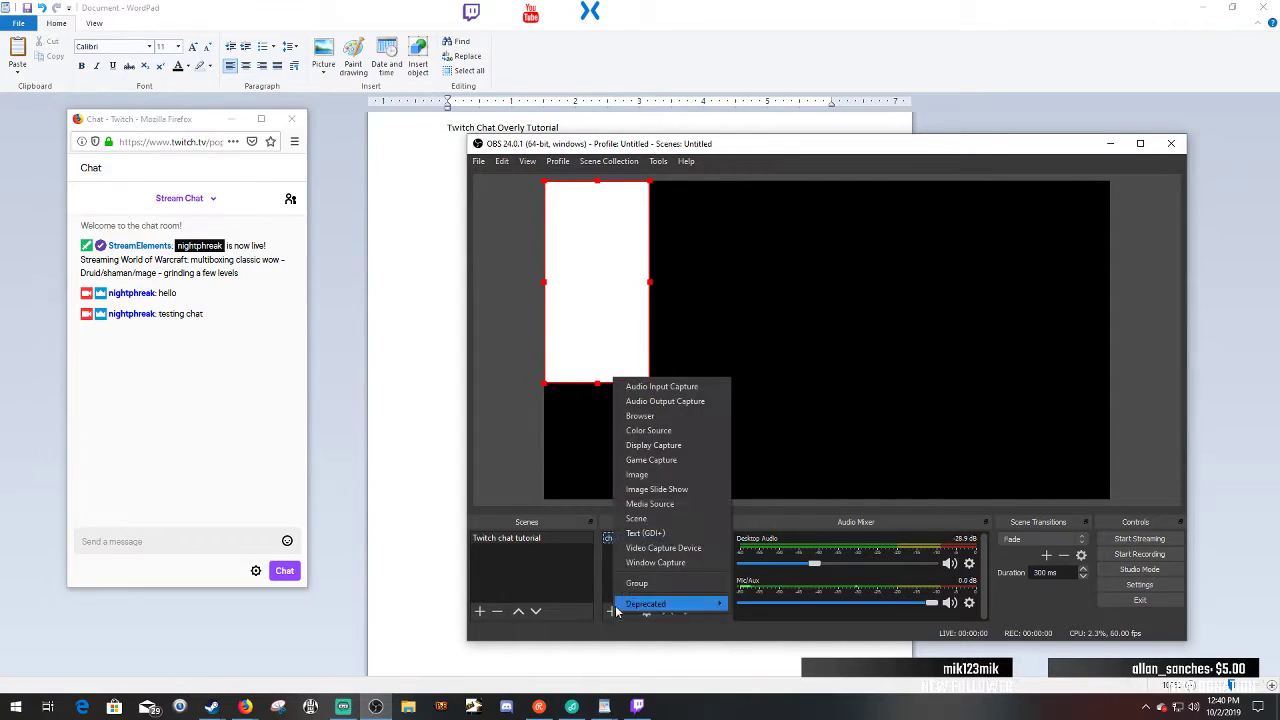
{"action": "left_click", "coordinate": [670, 416]}
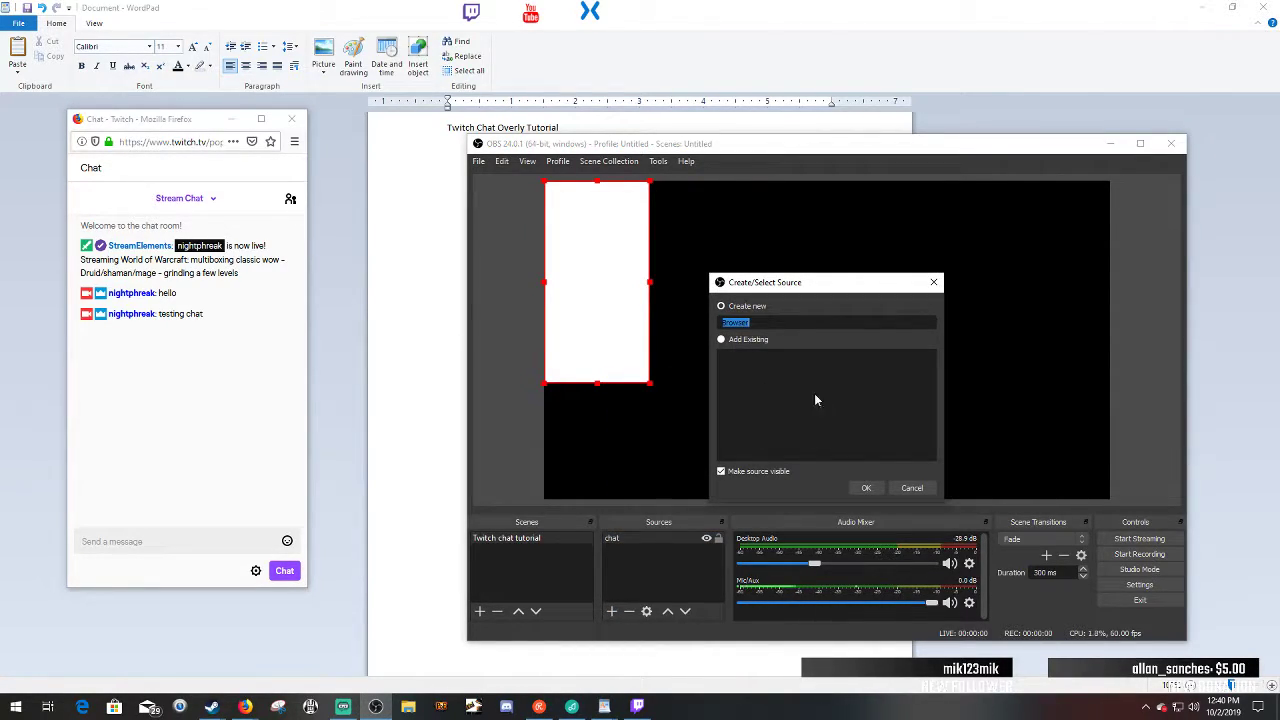
{"action": "type", "text": "chat2"}
{"action": "left_click", "coordinate": [864, 487]}
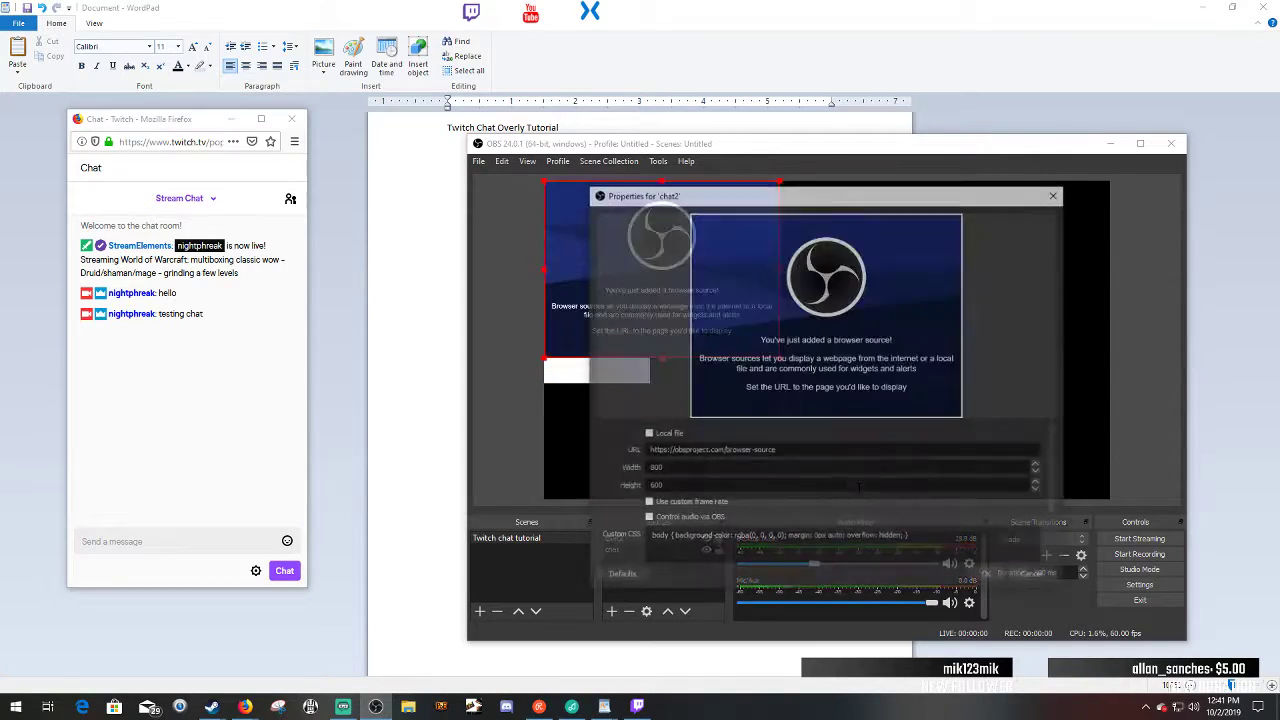
- Set the "chat2" browser source's URL to the address copied from the Twitch chat pop-out
{"action": "left_click", "coordinate": [193, 145]}
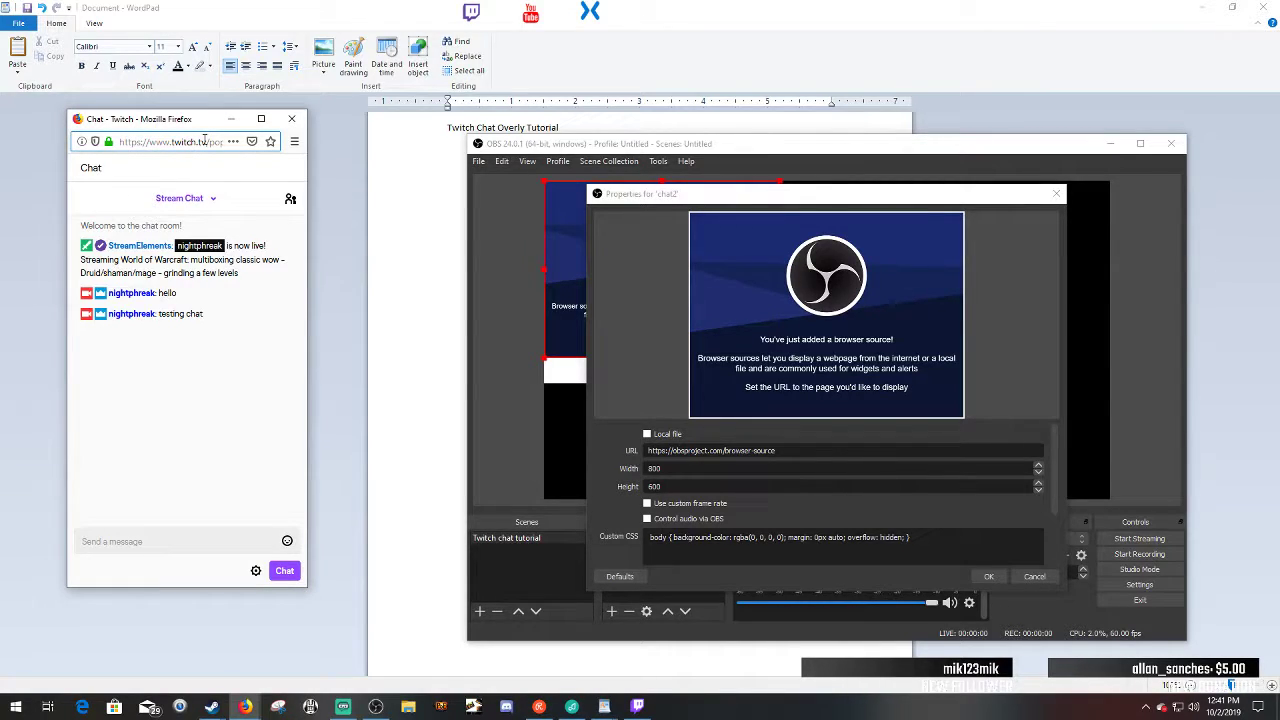
{"action": "left_click", "coordinate": [205, 141]}
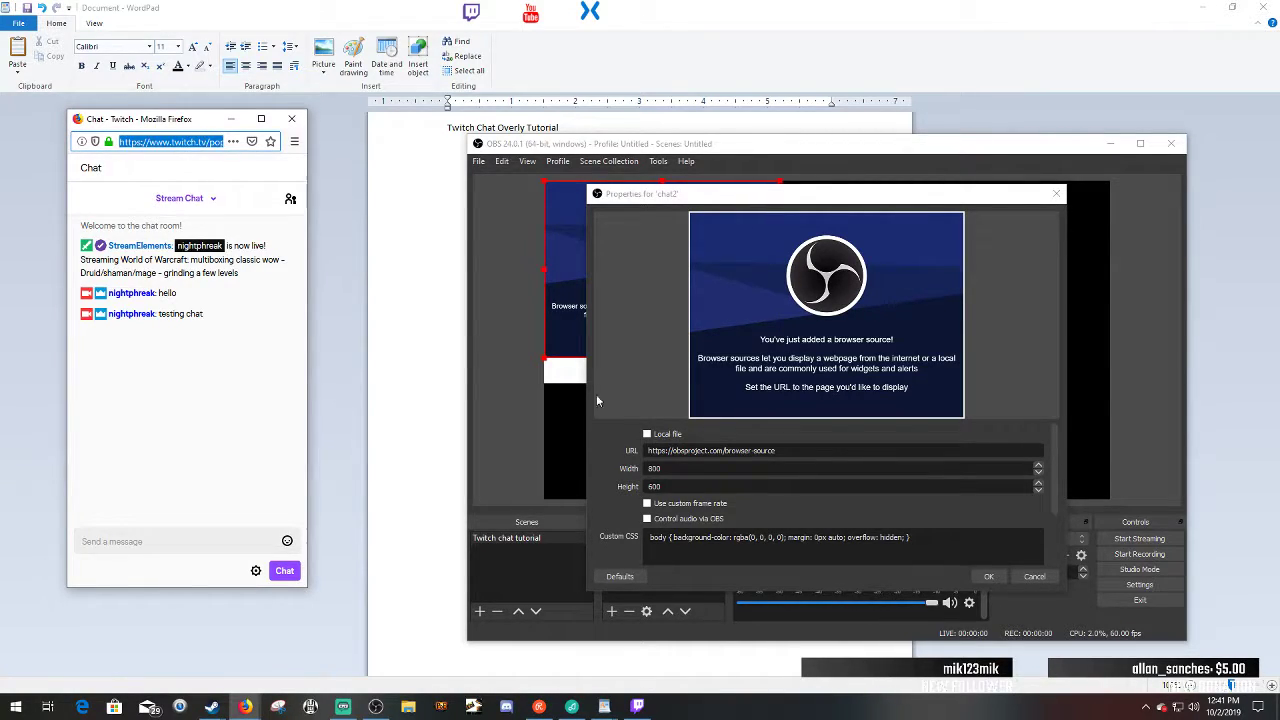
{"action": "left_click_drag", "start_coordinate": [648, 450], "coordinate": [754, 451]}
{"action": "left_click", "coordinate": [763, 450]}
{"action": "key", "text": "ctrl+a"}
{"action": "type", "text": "https://www.twitch.tv/popout/nightphreak/dashboard/live/chat"}
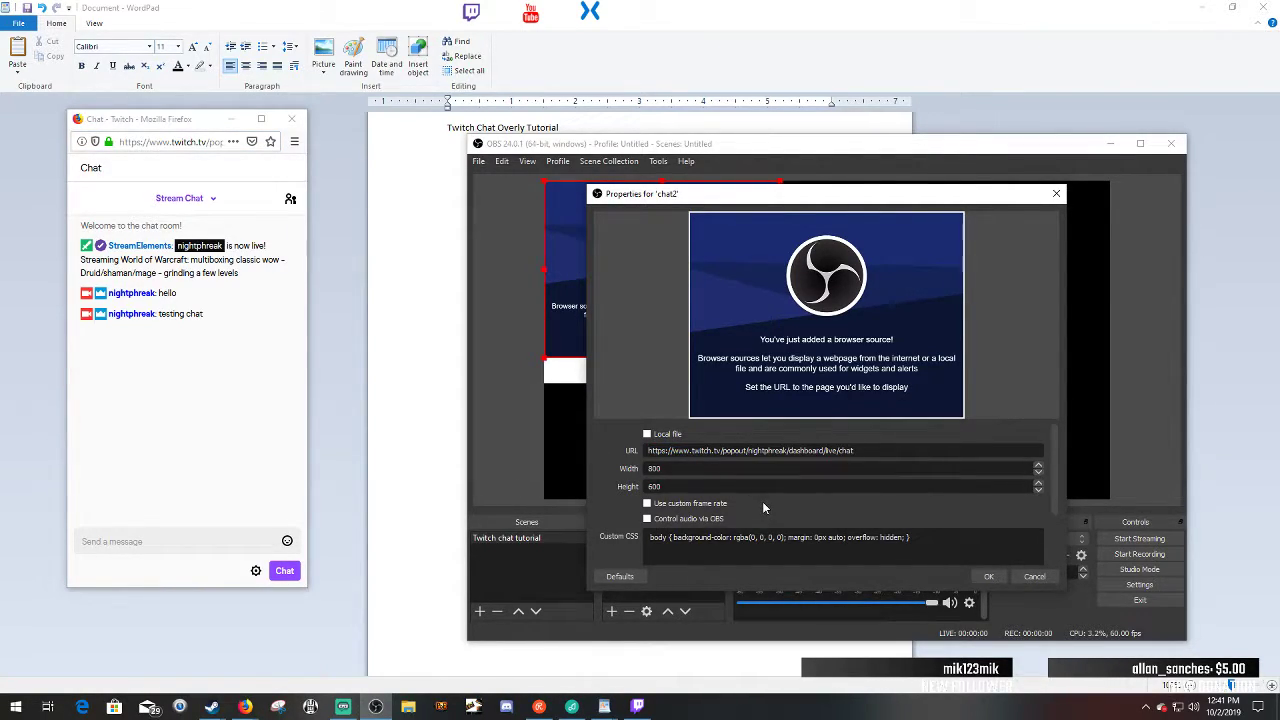
{"action": "left_click", "coordinate": [986, 577]}
- Place the "chat2" source directly beside the "chat" window capture in the preview
{"action": "left_click_drag", "start_coordinate": [667, 289], "coordinate": [750, 261]}
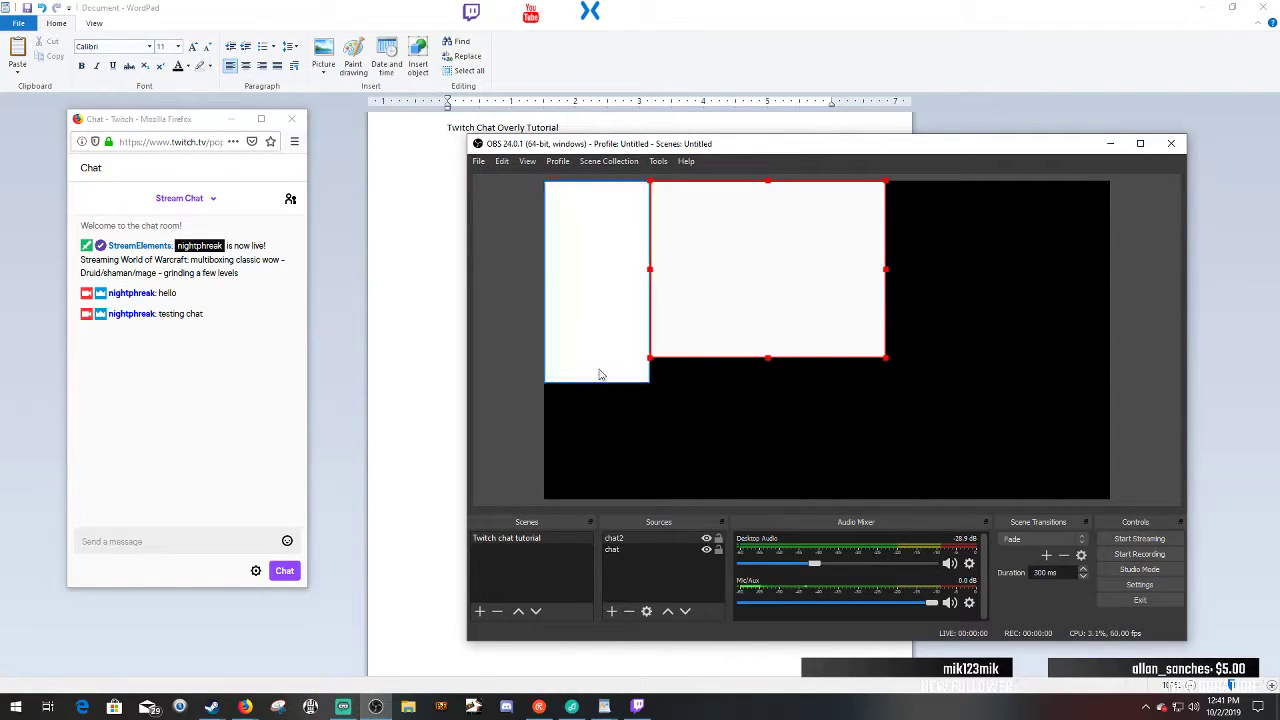
{"action": "right_click", "coordinate": [829, 276]}
{"action": "left_click", "coordinate": [758, 302]}
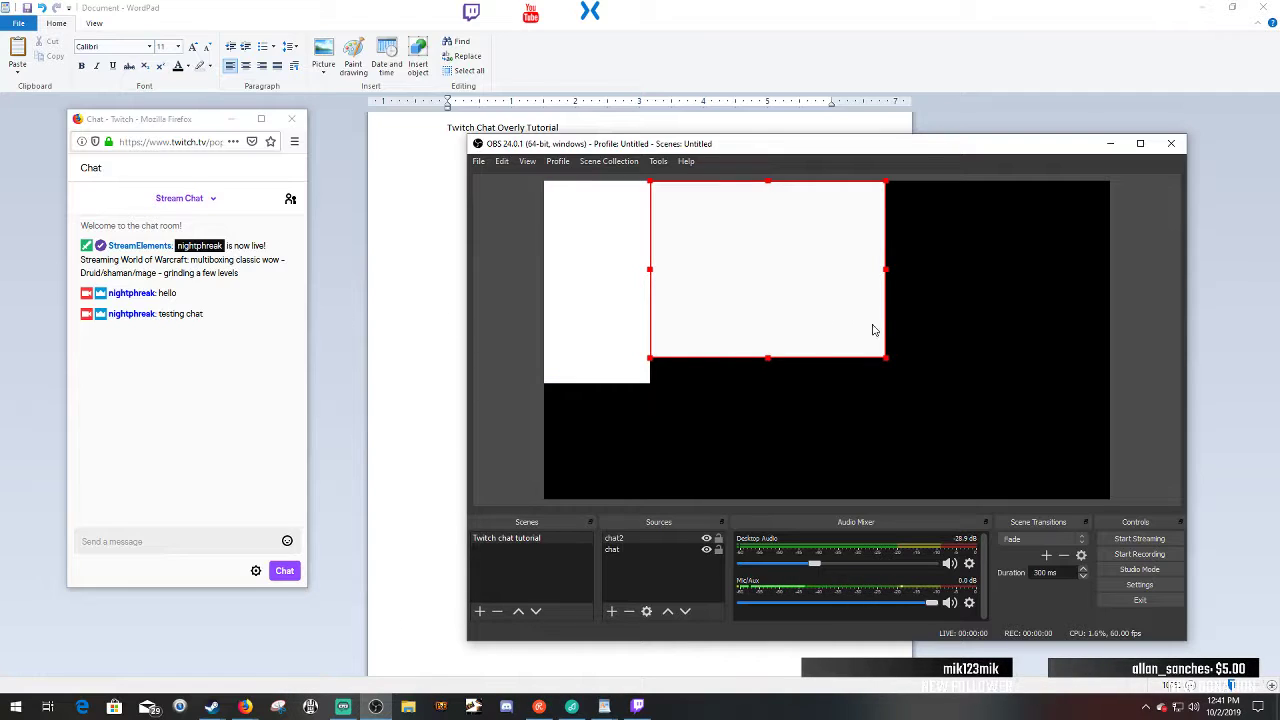
- Remove both the "chat2" and "chat" sources from the scene
{"action": "key", "text": "Delete"}
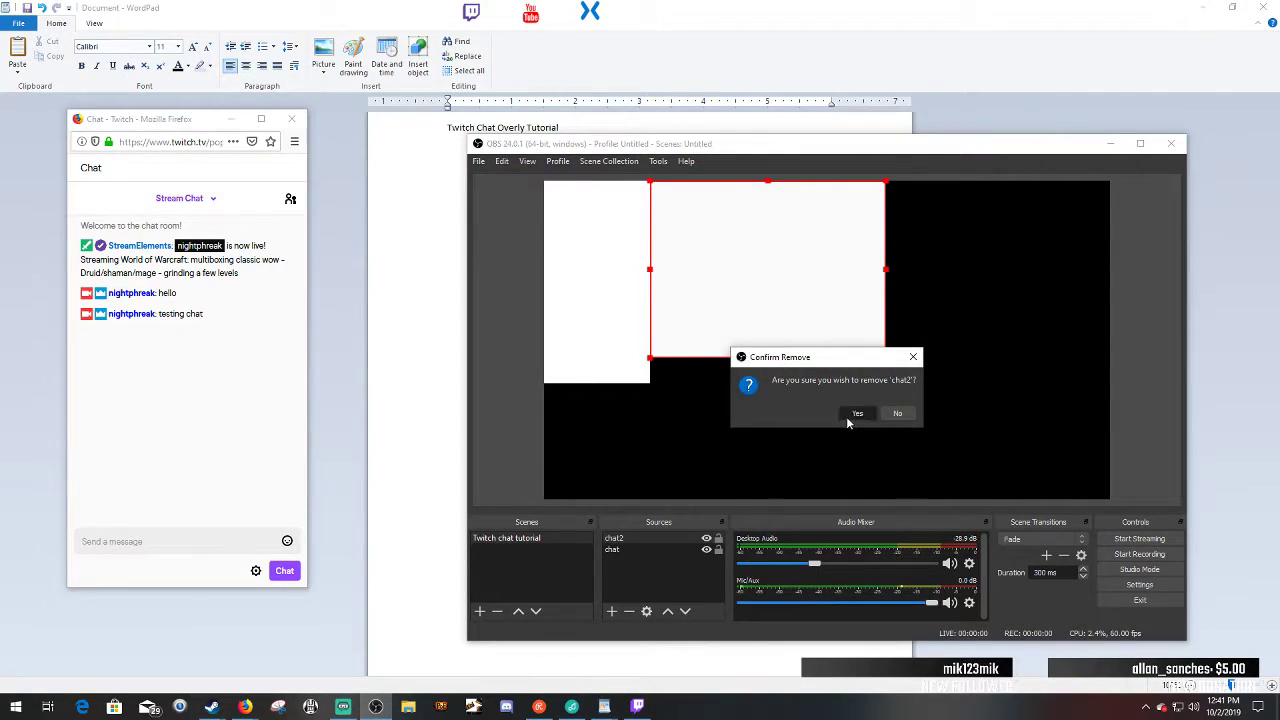
{"action": "left_click", "coordinate": [852, 412]}
{"action": "key", "text": "Delete"}
{"action": "left_click", "coordinate": [852, 412]}
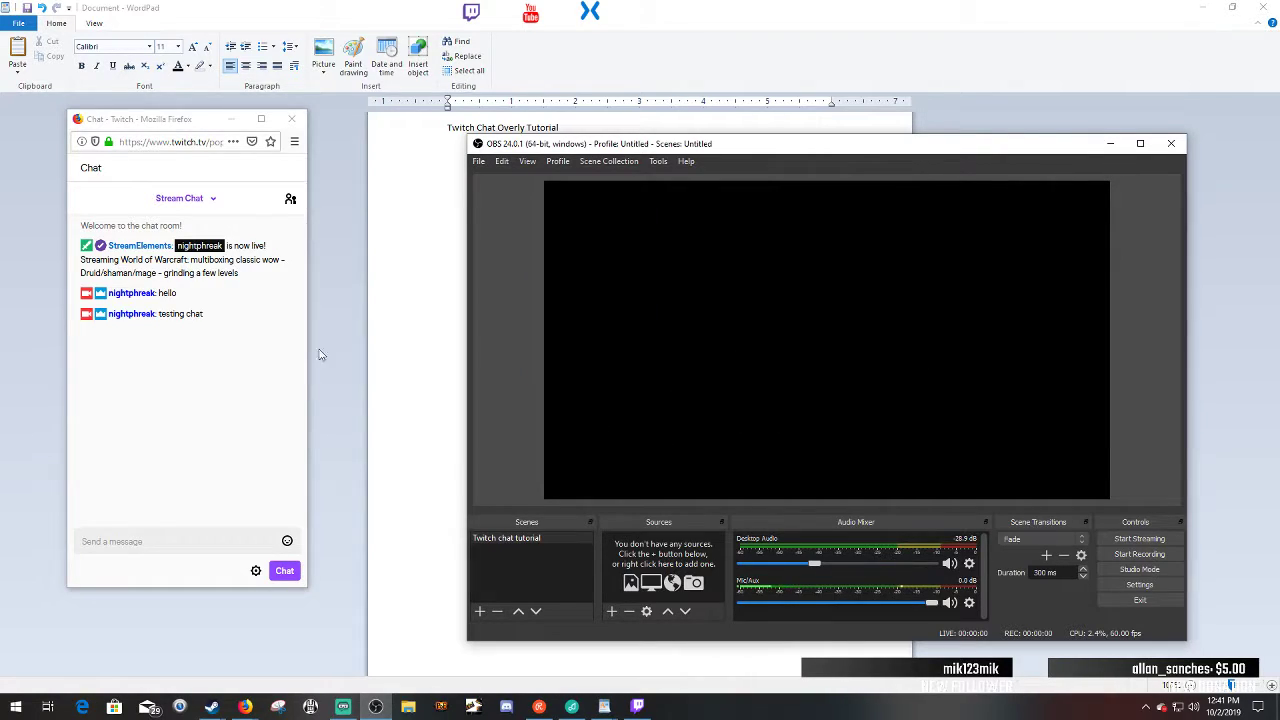
- Switch to Restream Chat, place its window over the Twitch pop-out, and open the Appearance settings
{"action": "left_click", "coordinate": [540, 707]}
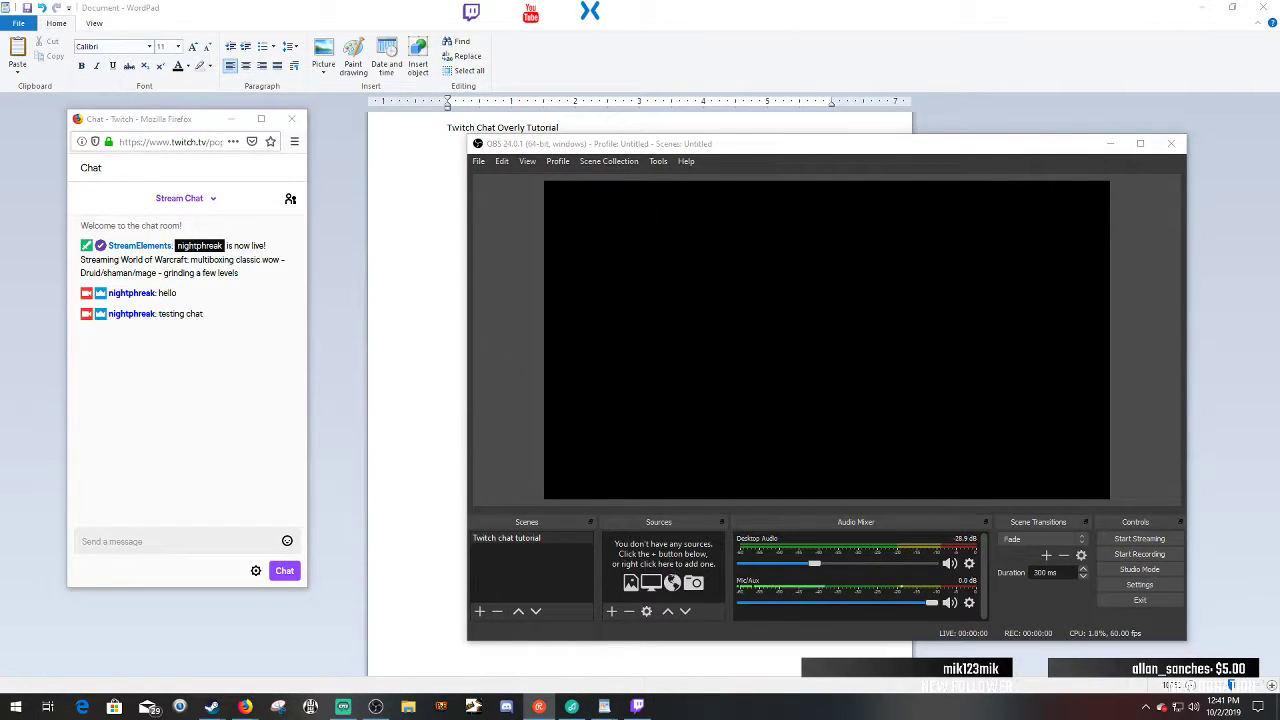
{"action": "left_click_drag", "start_coordinate": [343, 20], "coordinate": [208, 63]}
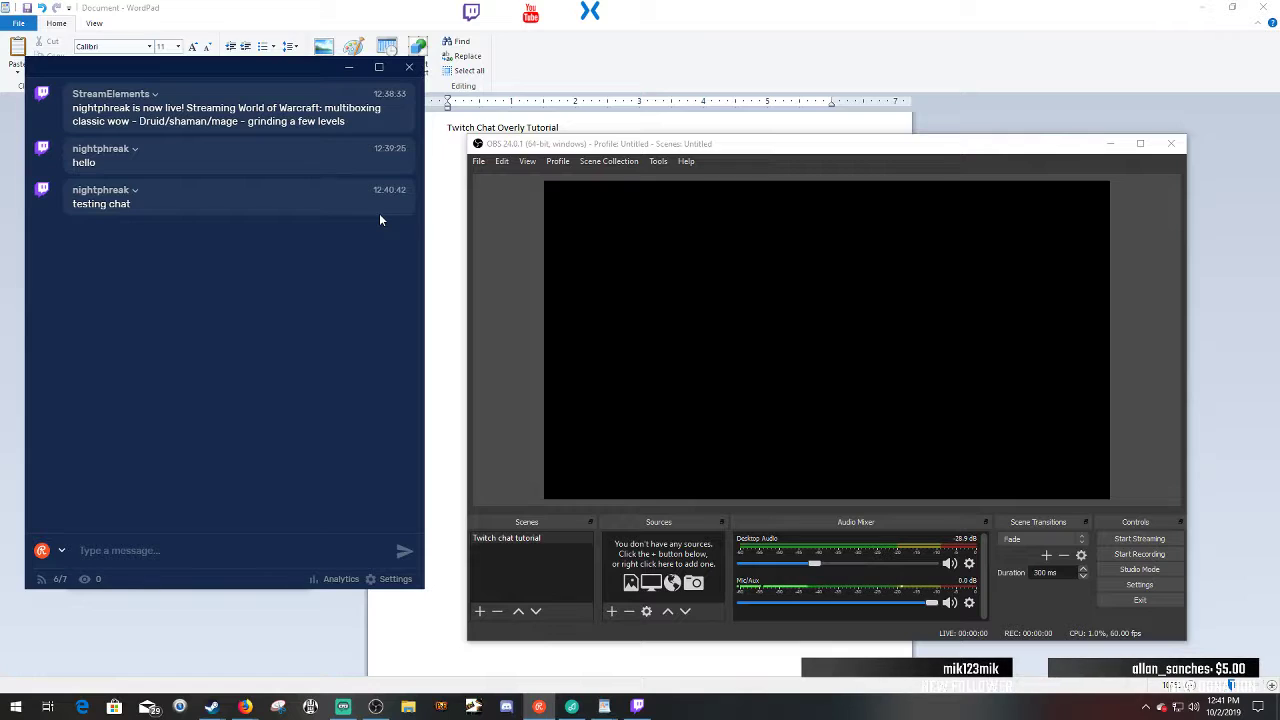
{"action": "left_click", "coordinate": [378, 580]}
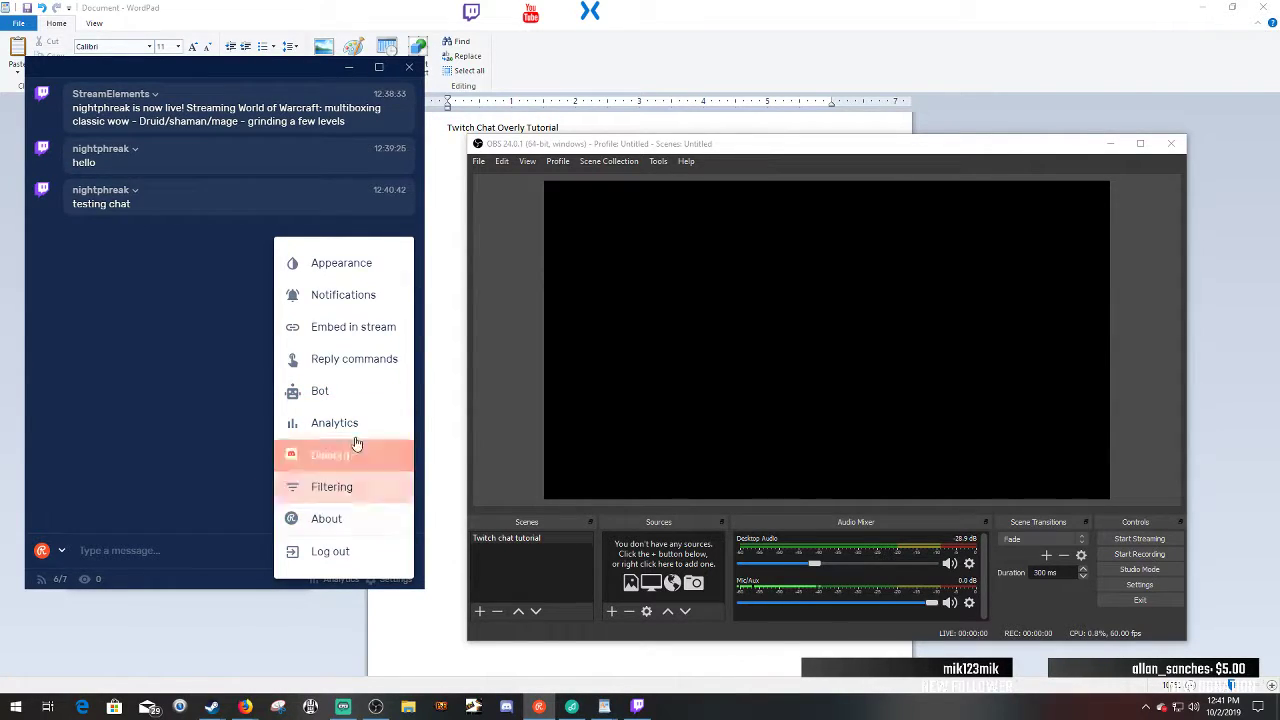
{"action": "left_click", "coordinate": [360, 272]}
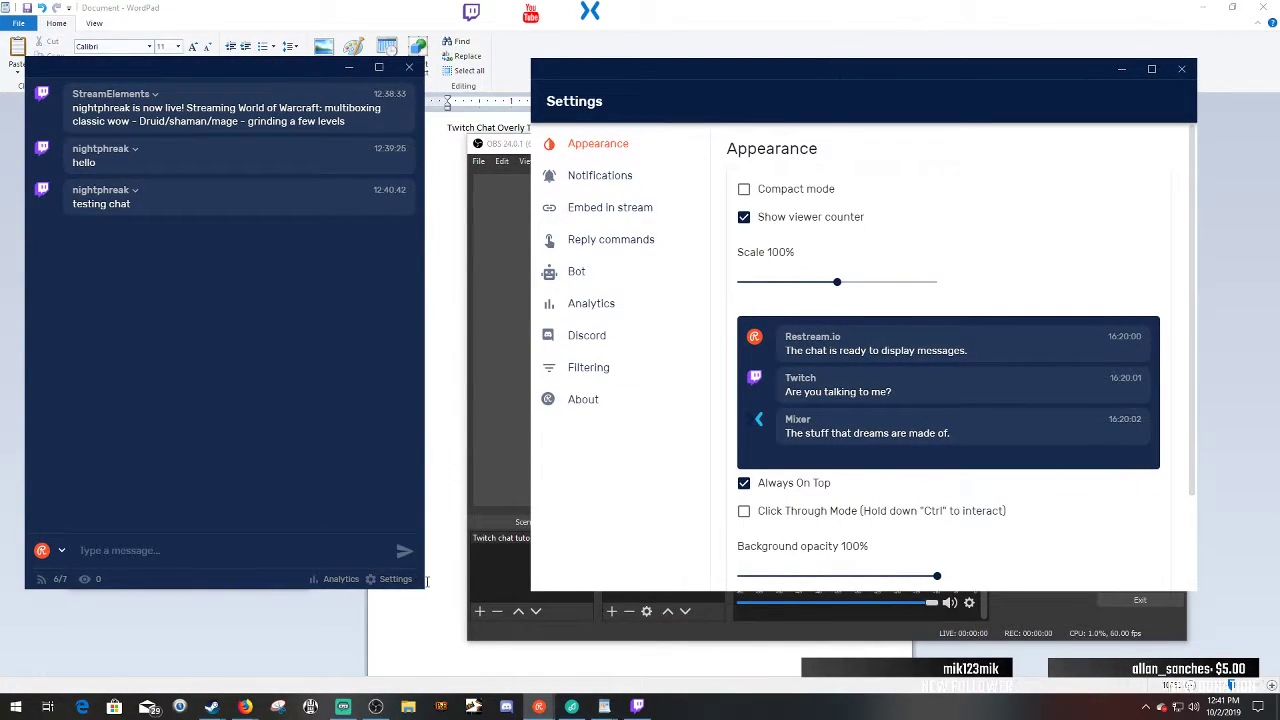
- Narrow the Restream Chat window and move it to the upper-left corner of the desktop
{"action": "left_click_drag", "start_coordinate": [422, 581], "coordinate": [258, 581]}
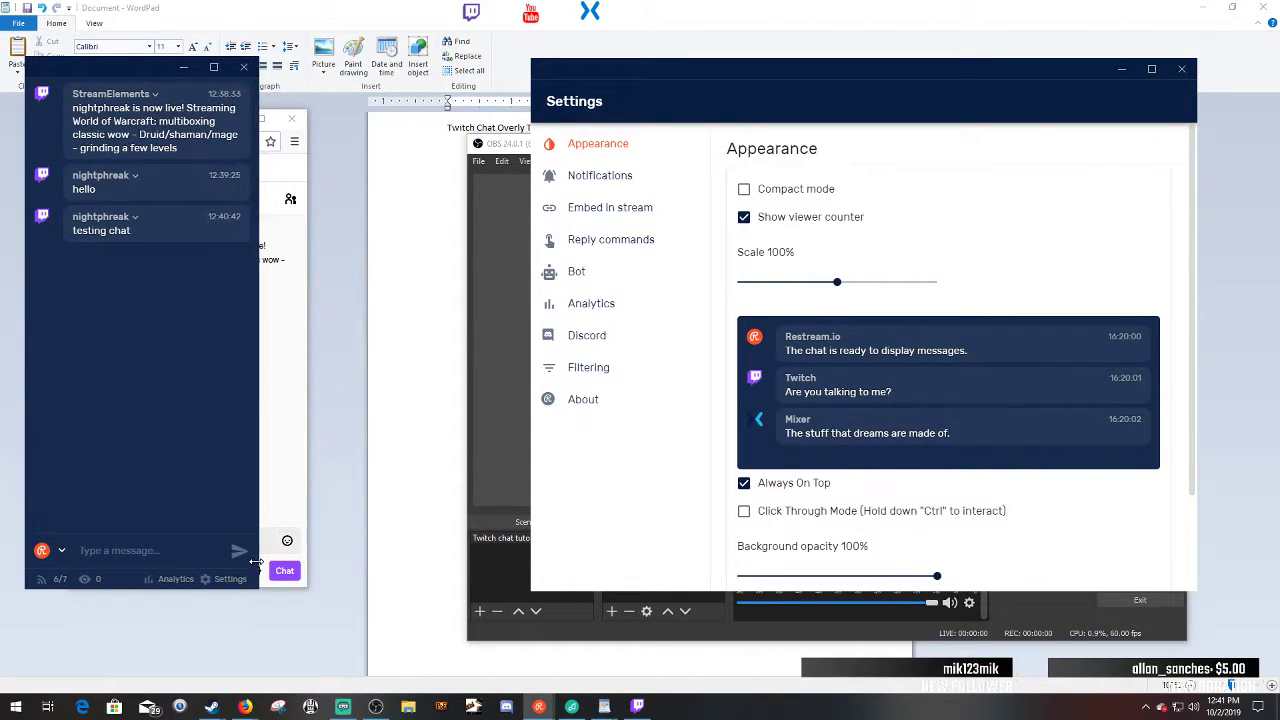
{"action": "left_click_drag", "start_coordinate": [47, 77], "coordinate": [48, 13]}
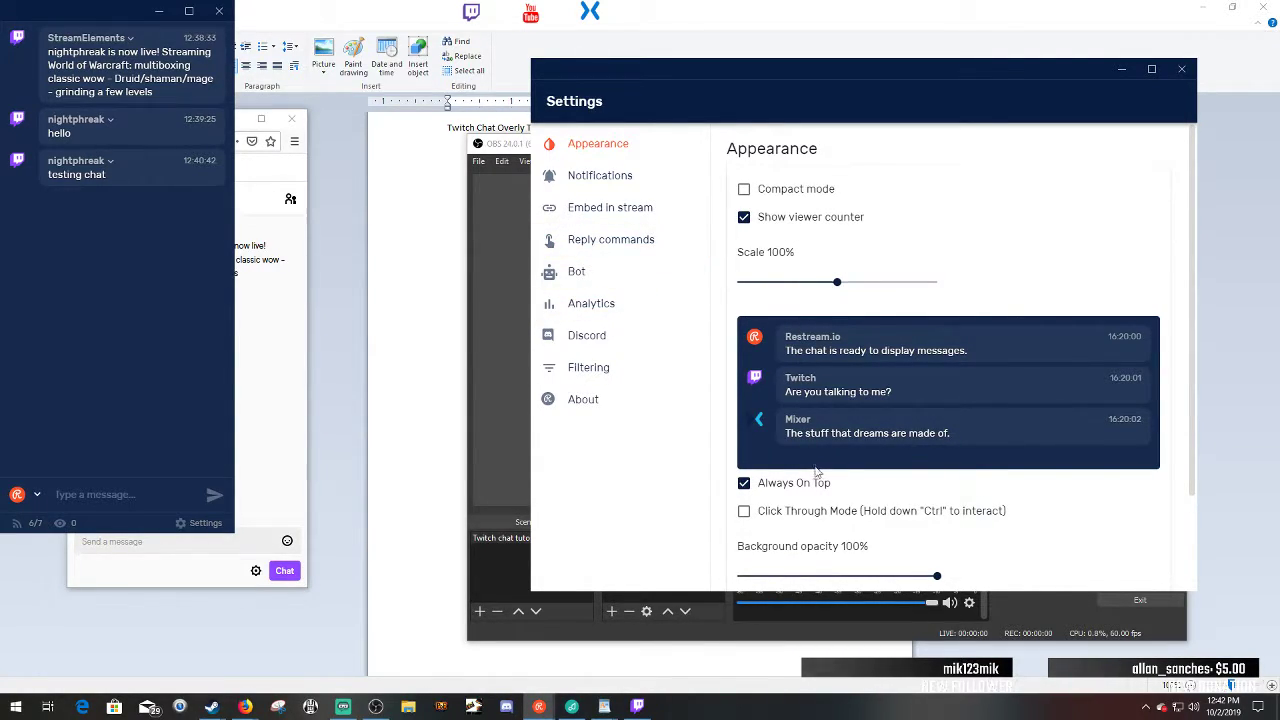
- Try the chat with message and background opacity at 0%, and with message opacity set back to 100%
{"action": "scroll", "coordinate": [815, 470], "scroll_direction": "down", "scroll_amount": 1}
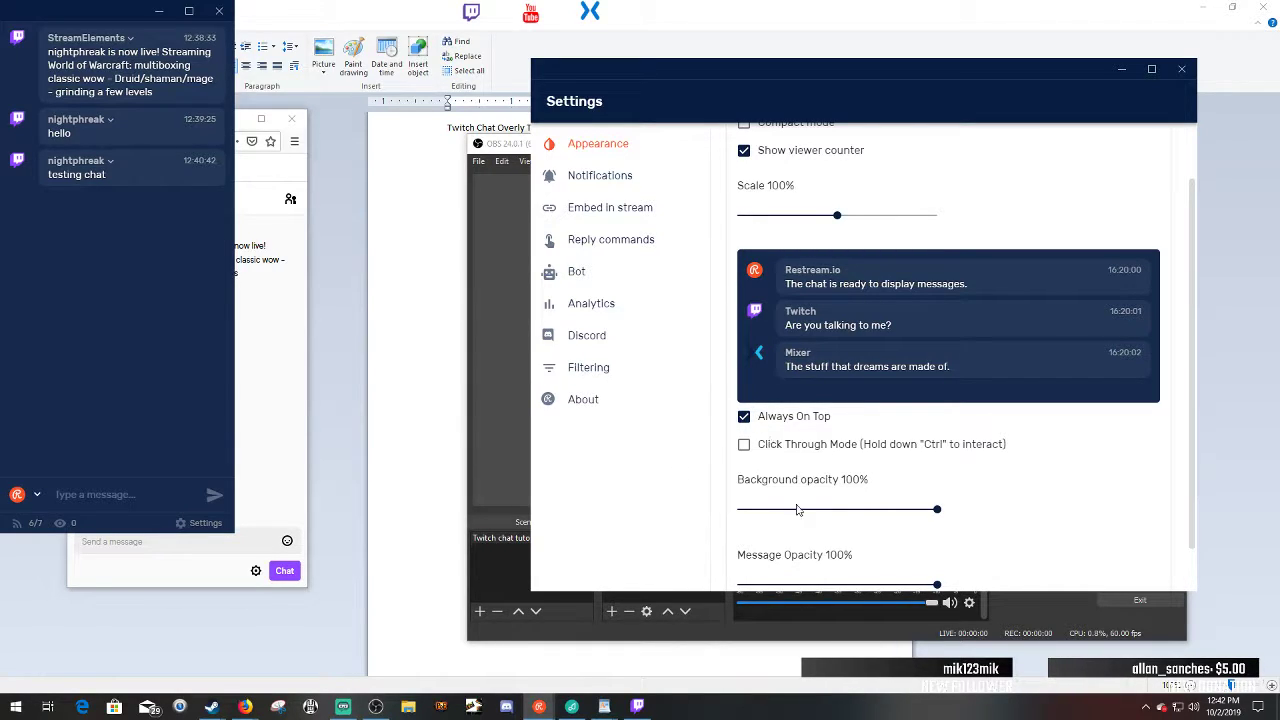
{"action": "scroll", "coordinate": [800, 515], "scroll_direction": "down", "scroll_amount": 1}
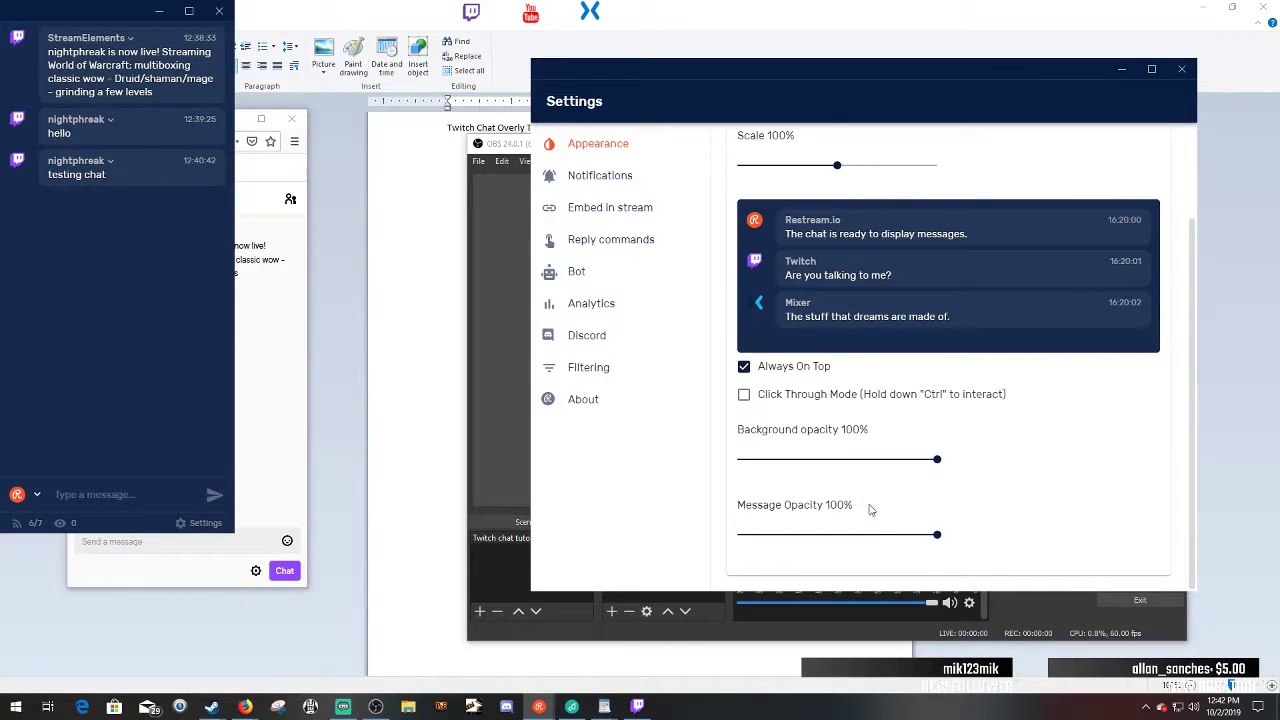
{"action": "left_click_drag", "start_coordinate": [938, 535], "coordinate": [685, 520]}
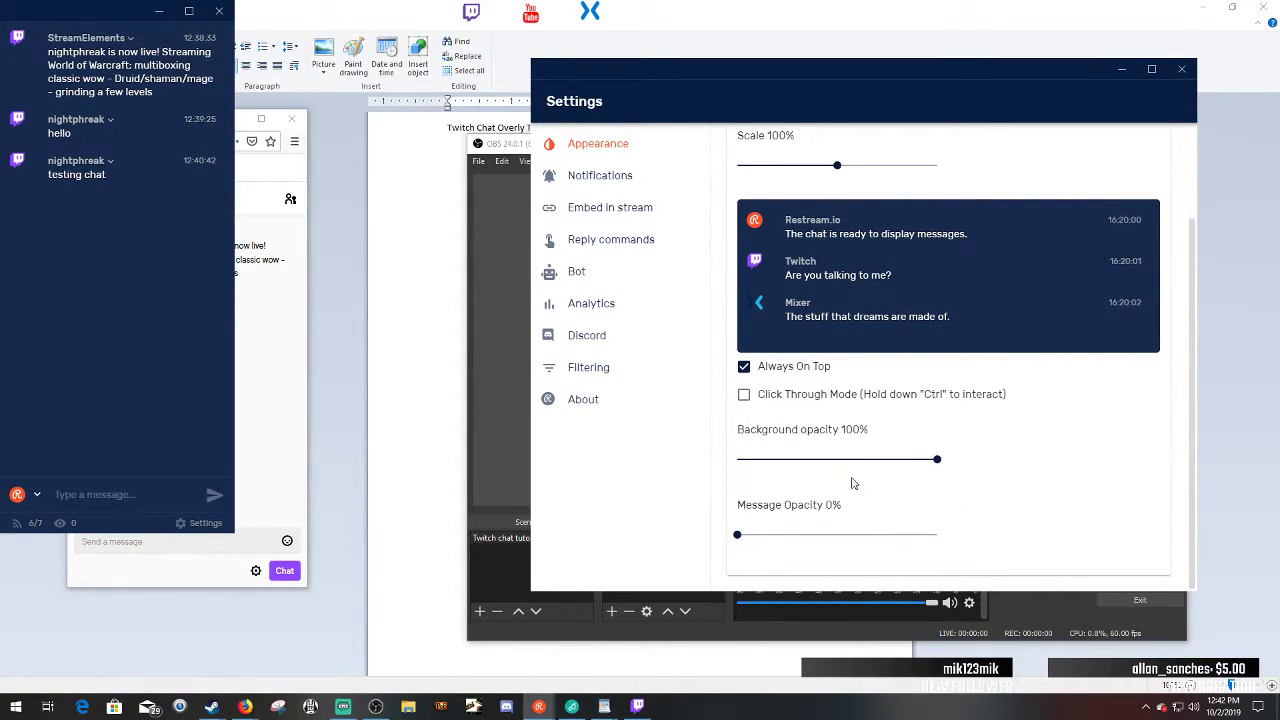
{"action": "left_click_drag", "start_coordinate": [937, 459], "coordinate": [678, 478]}
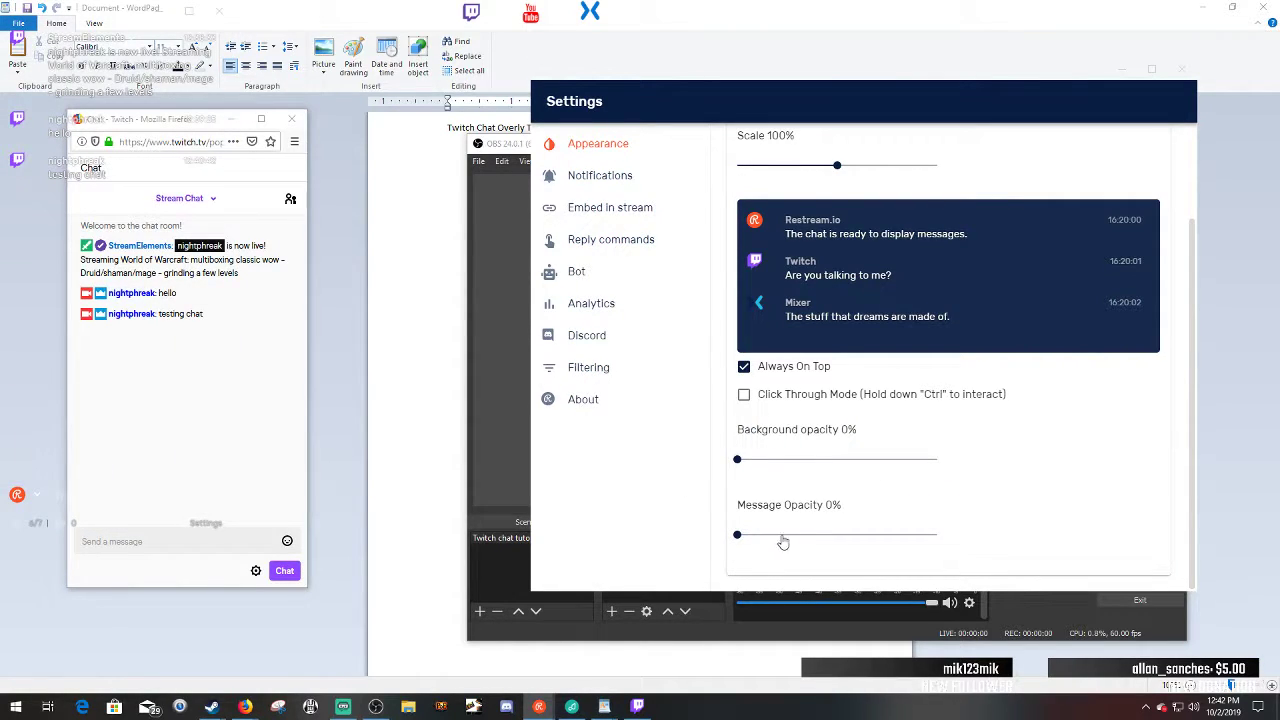
{"action": "left_click_drag", "start_coordinate": [740, 535], "coordinate": [1031, 540]}
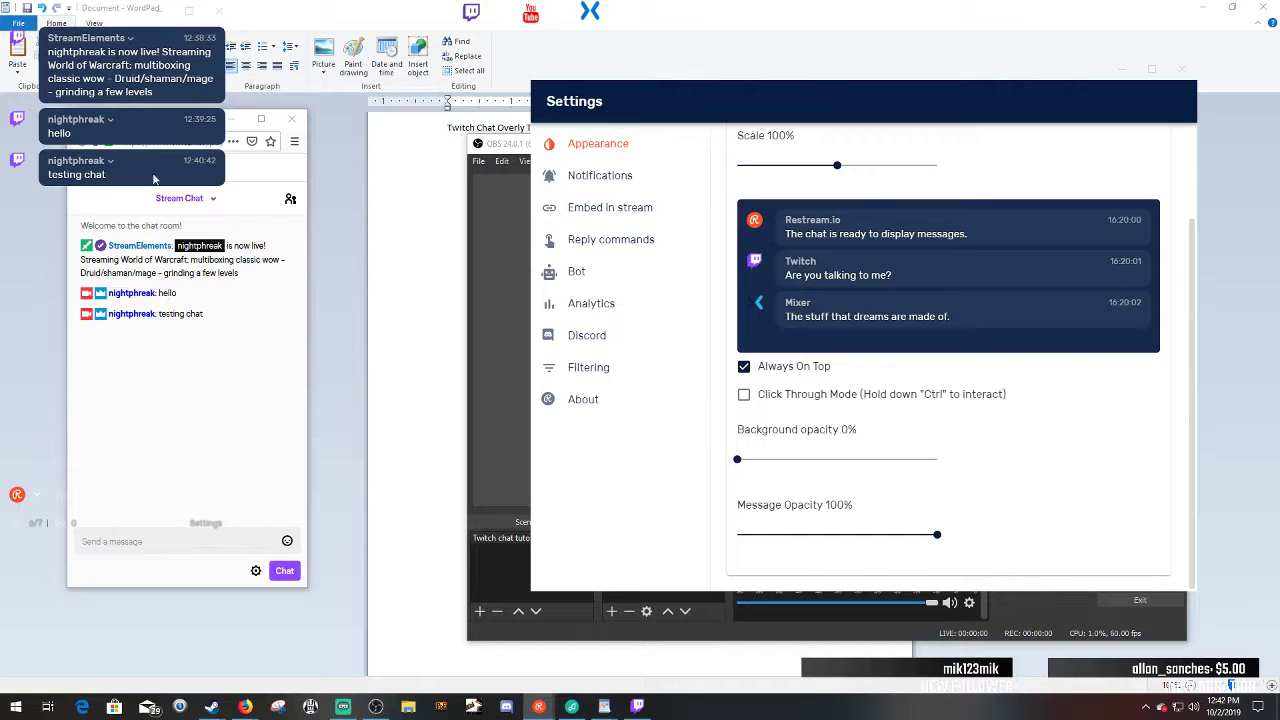
- Enable Click Through Mode for the chat window and acknowledge its notice
{"action": "left_click", "coordinate": [744, 394]}
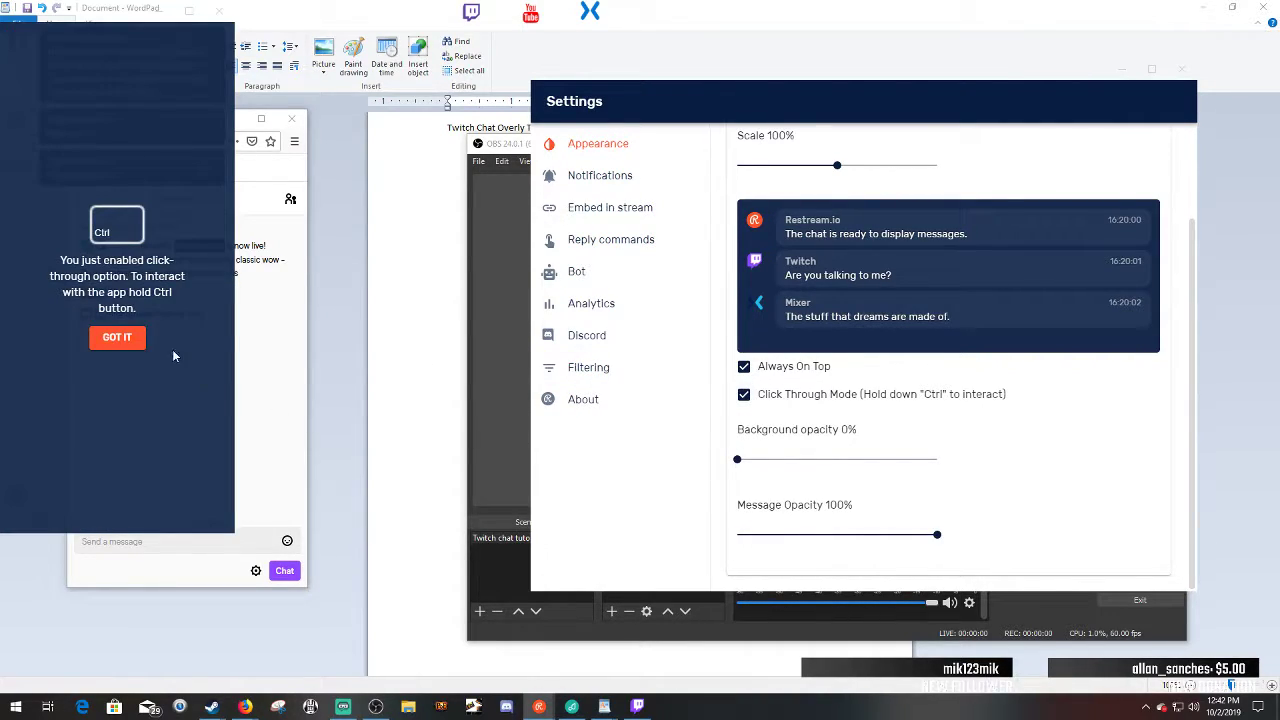
{"action": "left_click", "coordinate": [120, 338]}
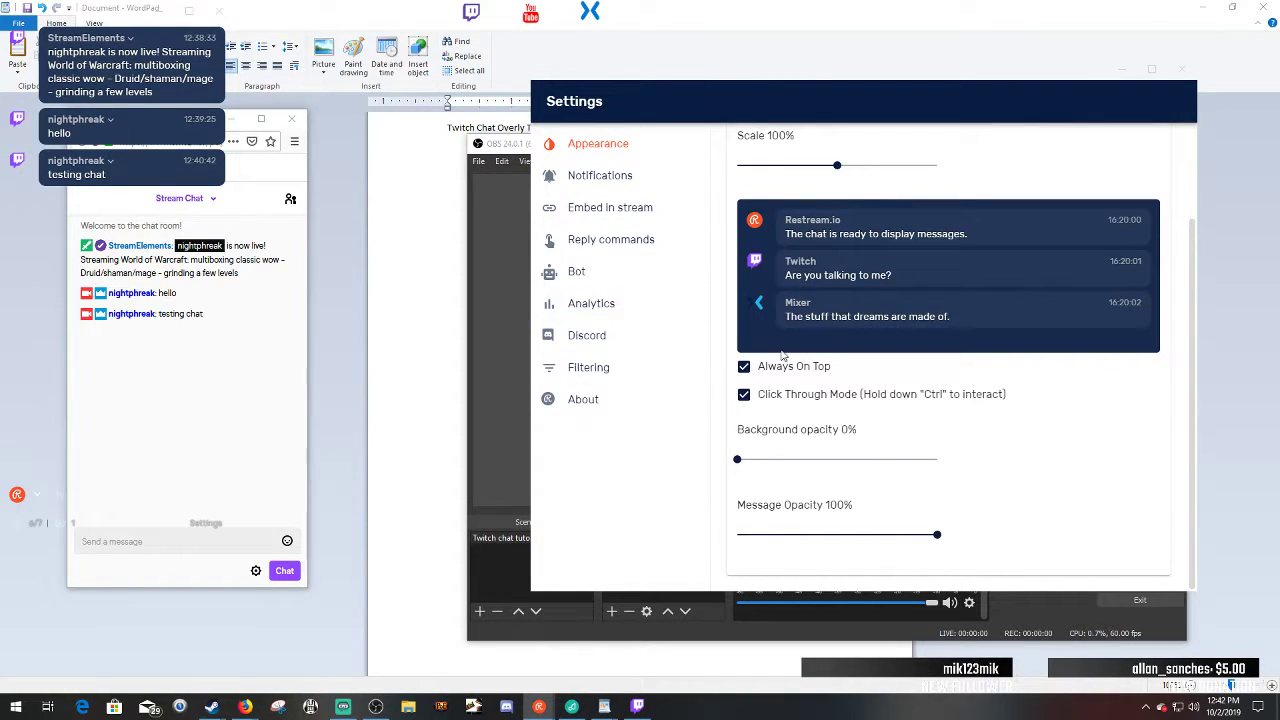
- Set the chat's message opacity to 0% and look over the Appearance options
{"action": "mouse_move", "coordinate": [938, 539]}
{"action": "left_click_drag", "start_coordinate": [936, 535], "coordinate": [737, 535]}
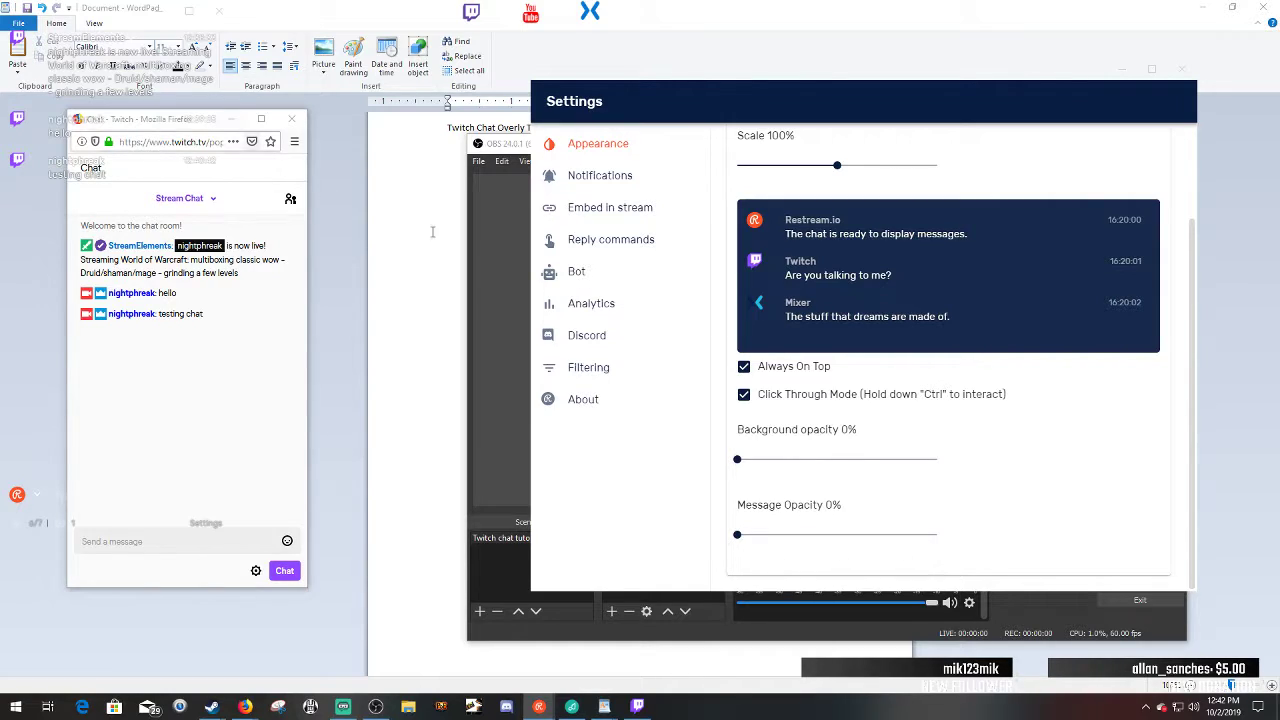
{"action": "scroll", "coordinate": [826, 372], "scroll_direction": "up", "scroll_amount": 2}
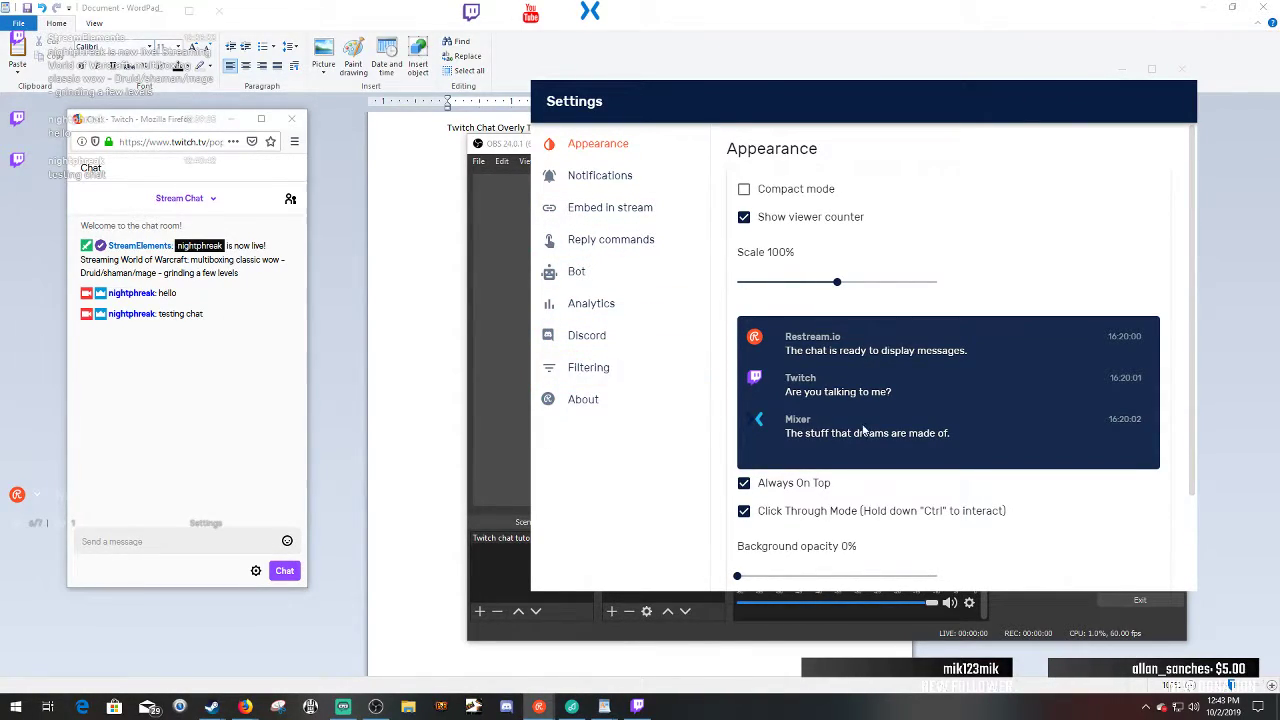
{"action": "scroll", "coordinate": [880, 420], "scroll_direction": "down", "scroll_amount": 1}
{"action": "scroll", "coordinate": [880, 420], "scroll_direction": "down", "scroll_amount": 1}
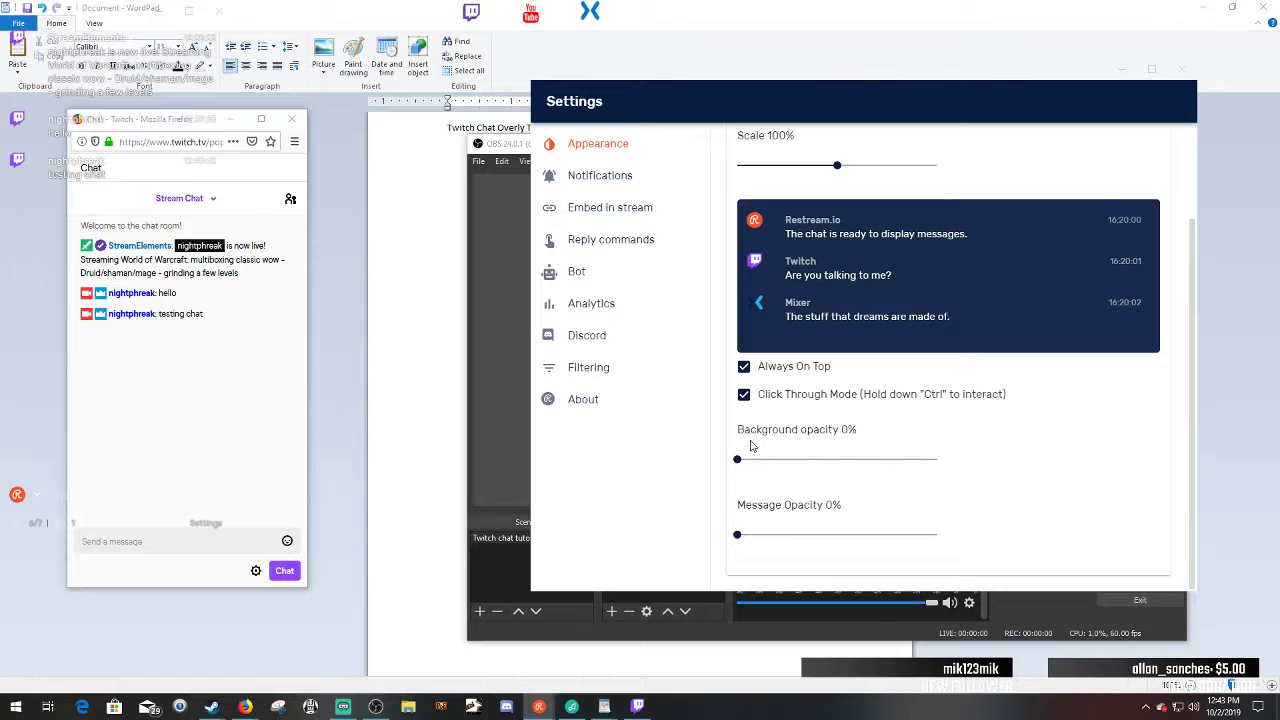
- Set the chat's background opacity and message opacity both to 100%
{"action": "left_click_drag", "start_coordinate": [738, 459], "coordinate": [943, 461]}
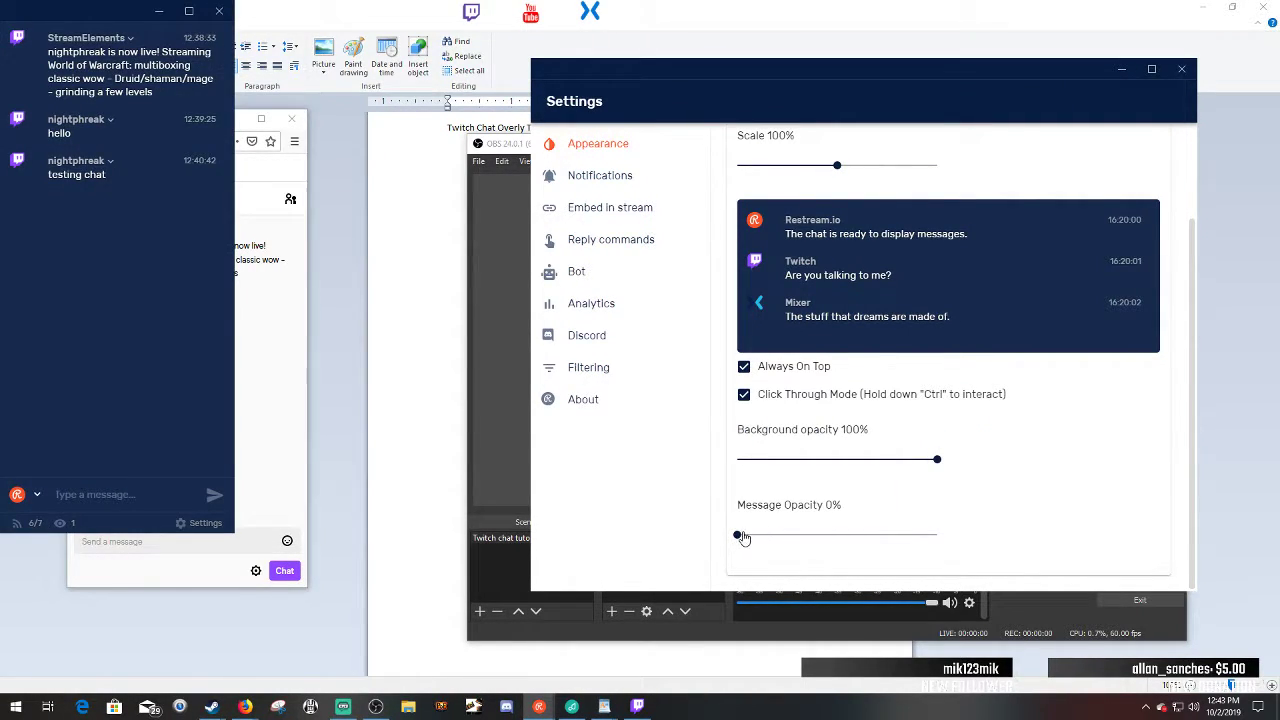
{"action": "left_click_drag", "start_coordinate": [742, 537], "coordinate": [966, 530]}
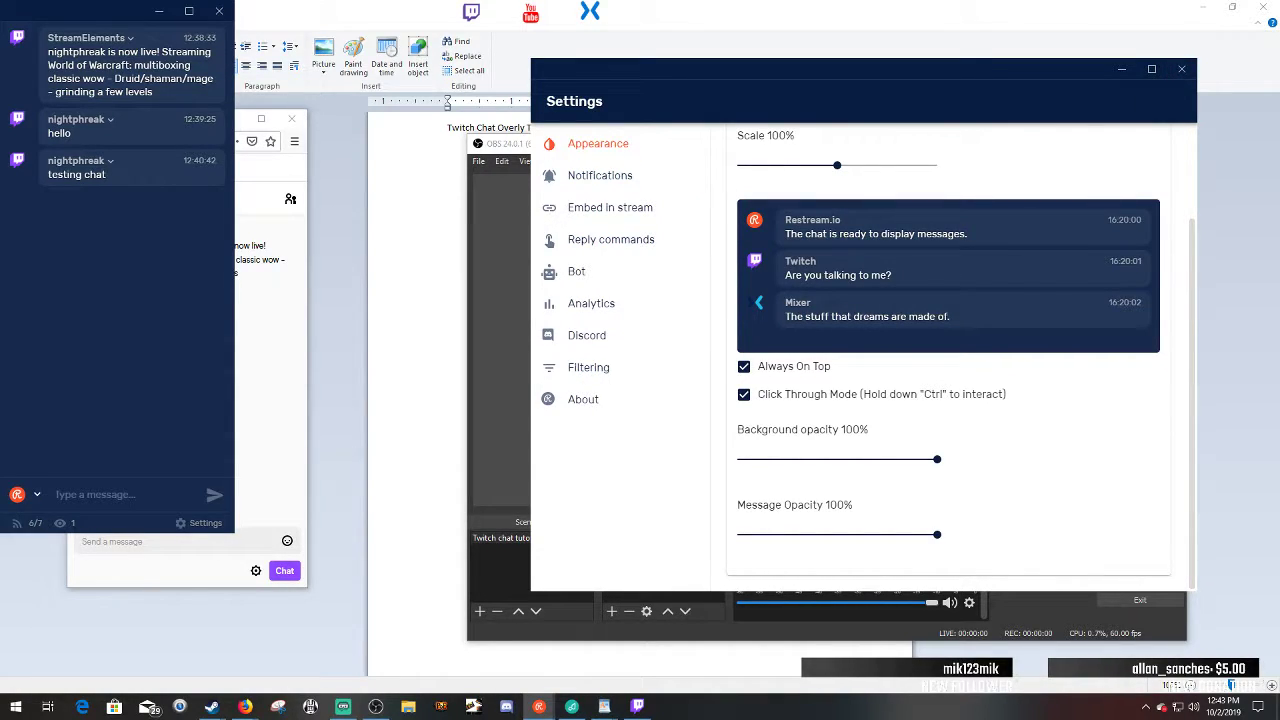
- Switch to OBS and add a new Window Capture source to the scene, with Restream Chat as the captured window
{"action": "left_click", "coordinate": [489, 405]}
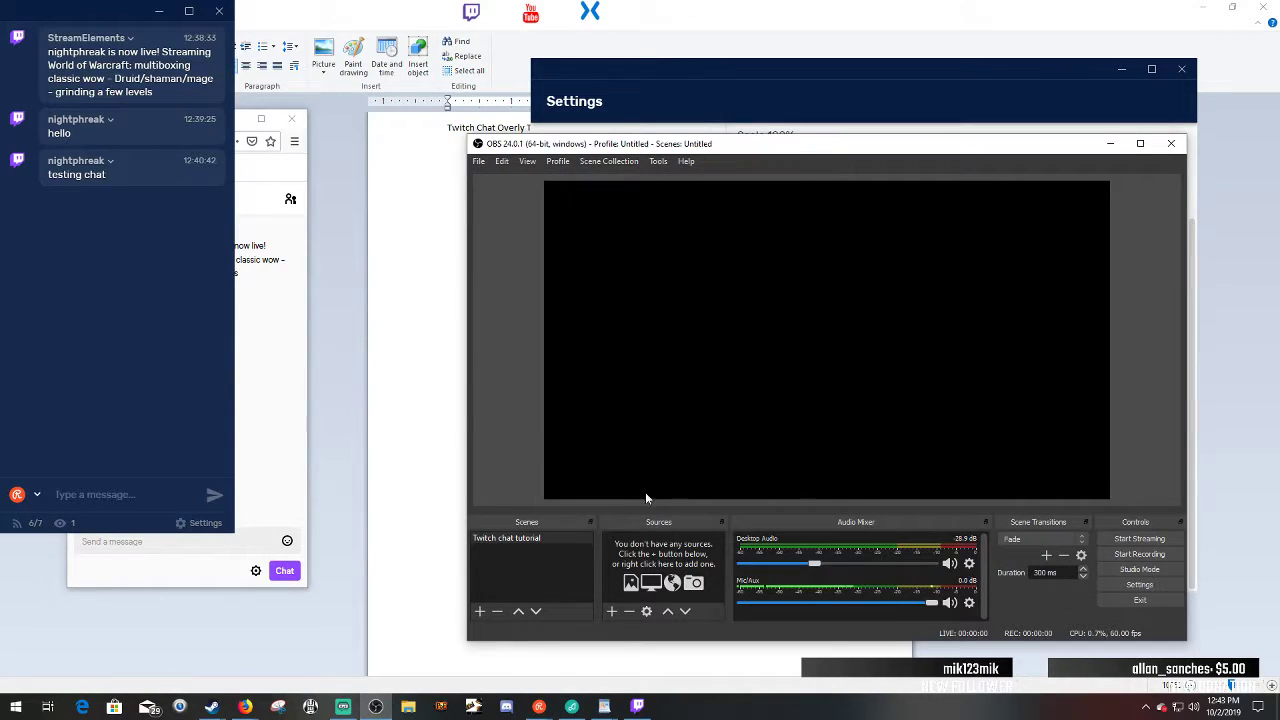
{"action": "left_click", "coordinate": [611, 611]}
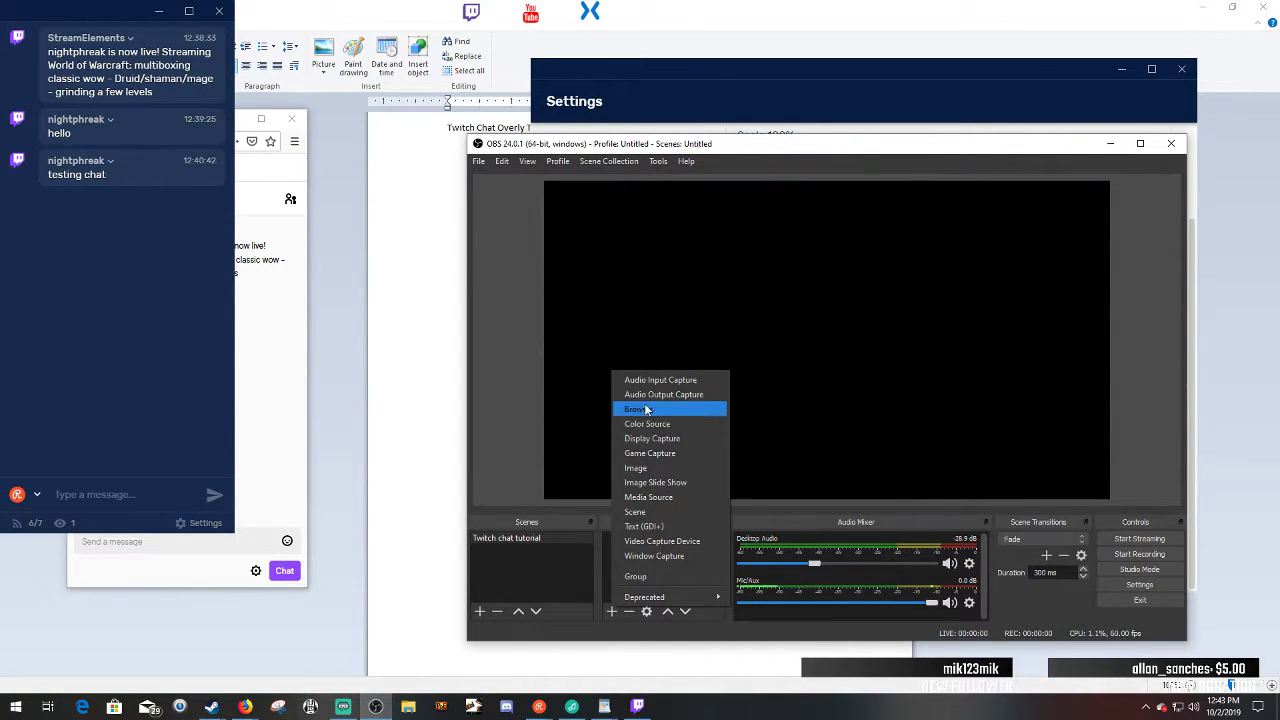
{"action": "left_click", "coordinate": [690, 553]}
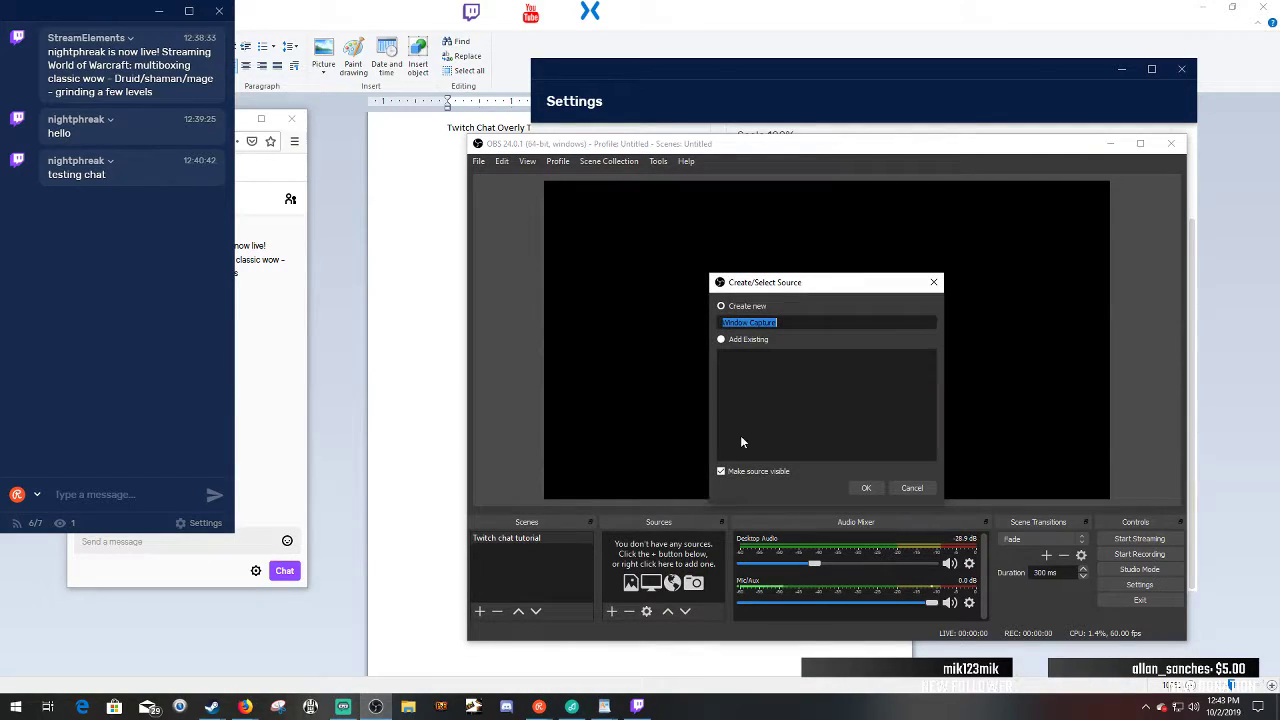
{"action": "left_click", "coordinate": [867, 487]}
{"action": "left_click", "coordinate": [783, 479]}
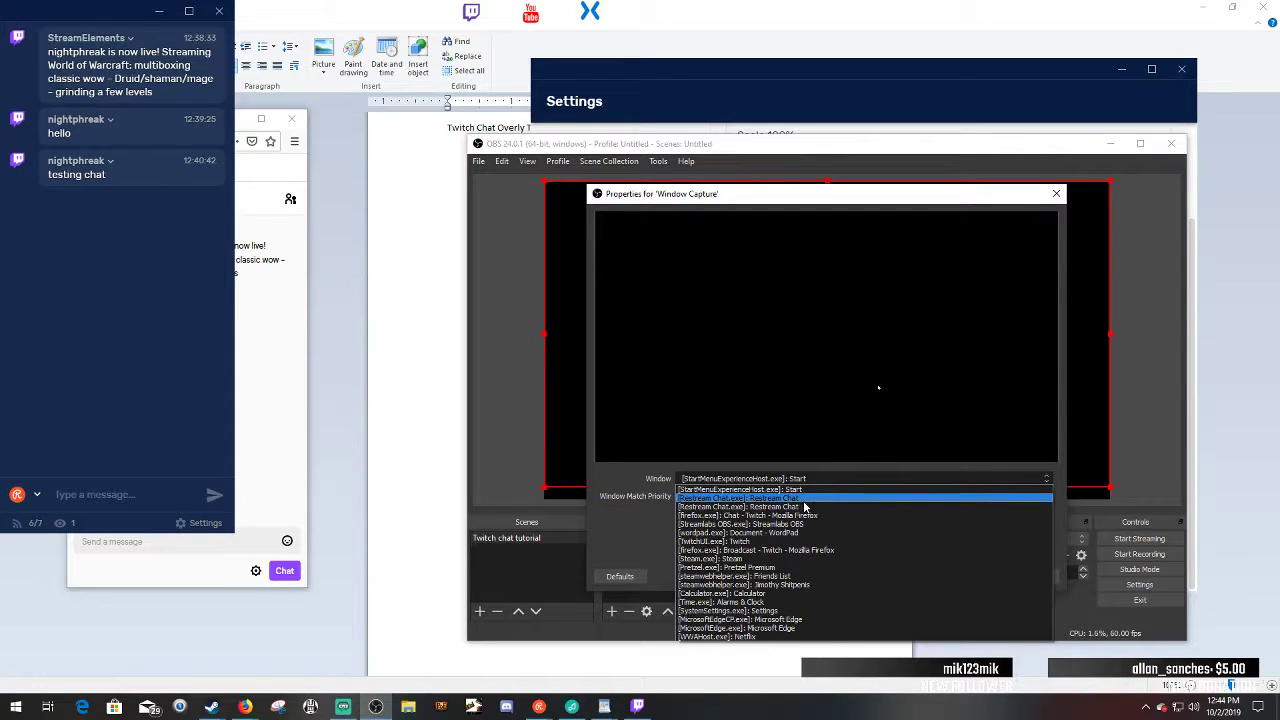
{"action": "left_click", "coordinate": [804, 507]}
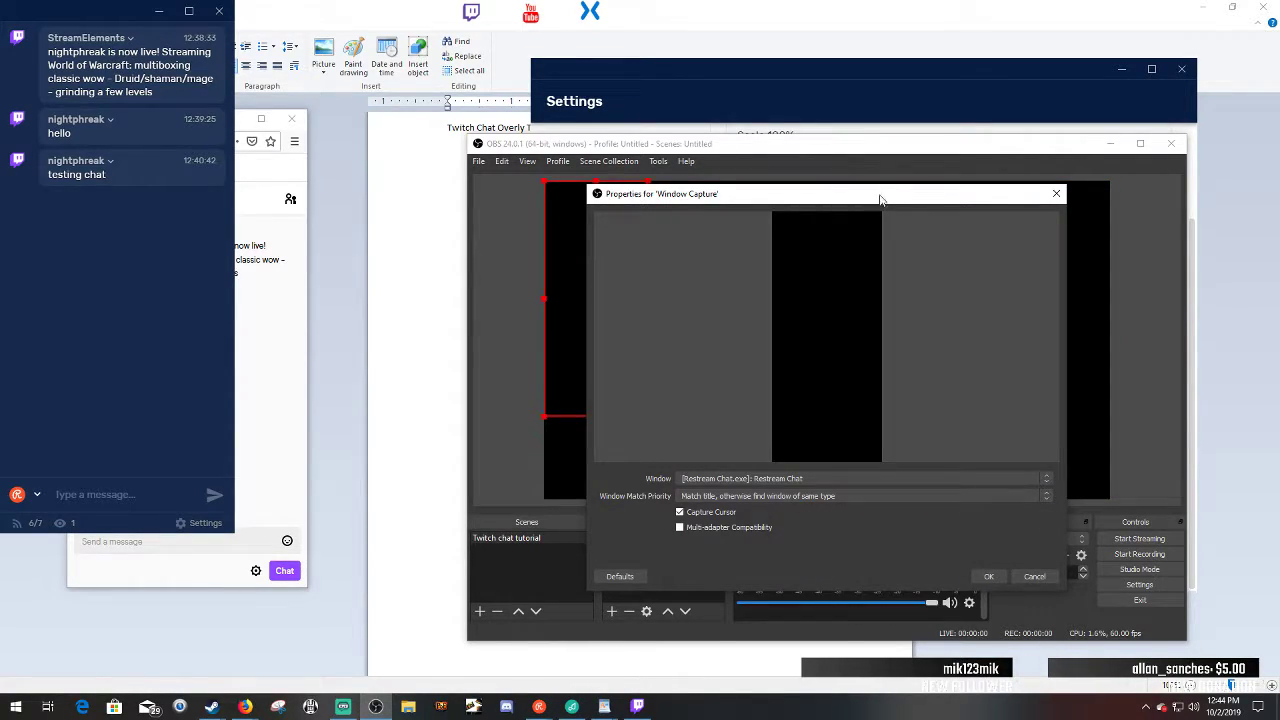
- Try selecting the Restream Chat window again for the Window Capture source, and cancel its properties
{"action": "left_click_drag", "start_coordinate": [880, 202], "coordinate": [1086, 160]}
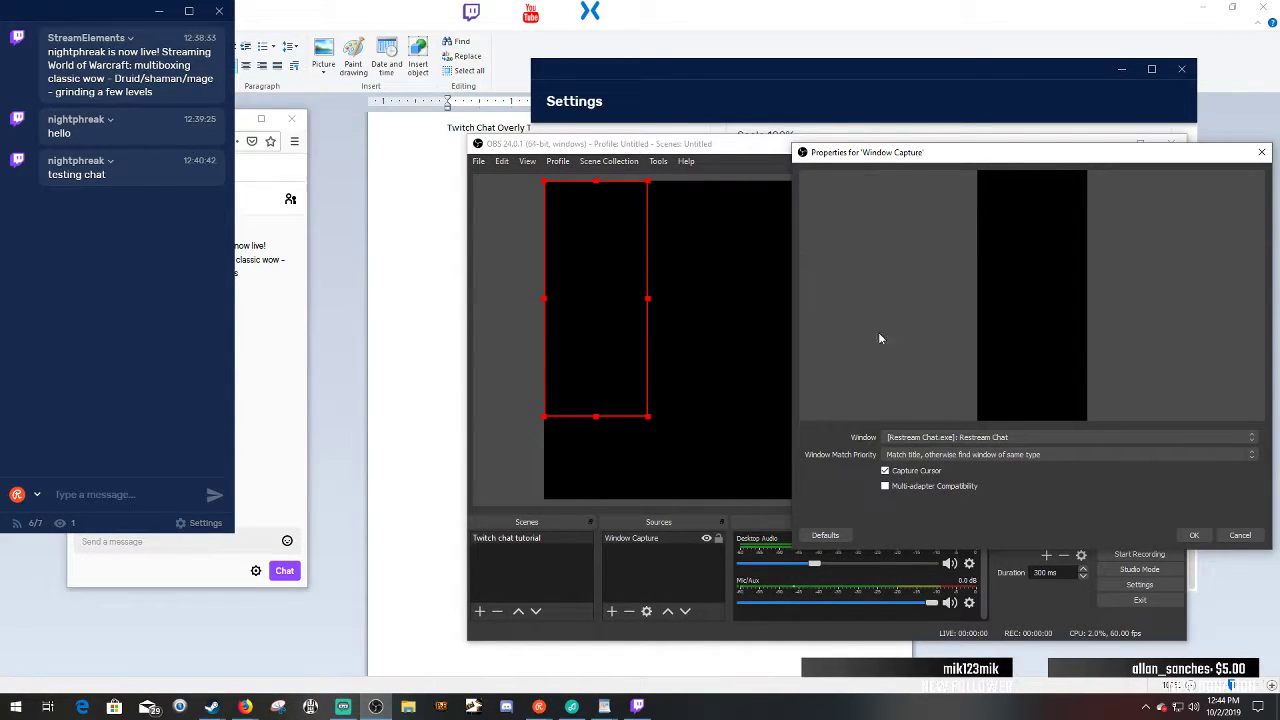
{"action": "left_click", "coordinate": [987, 433]}
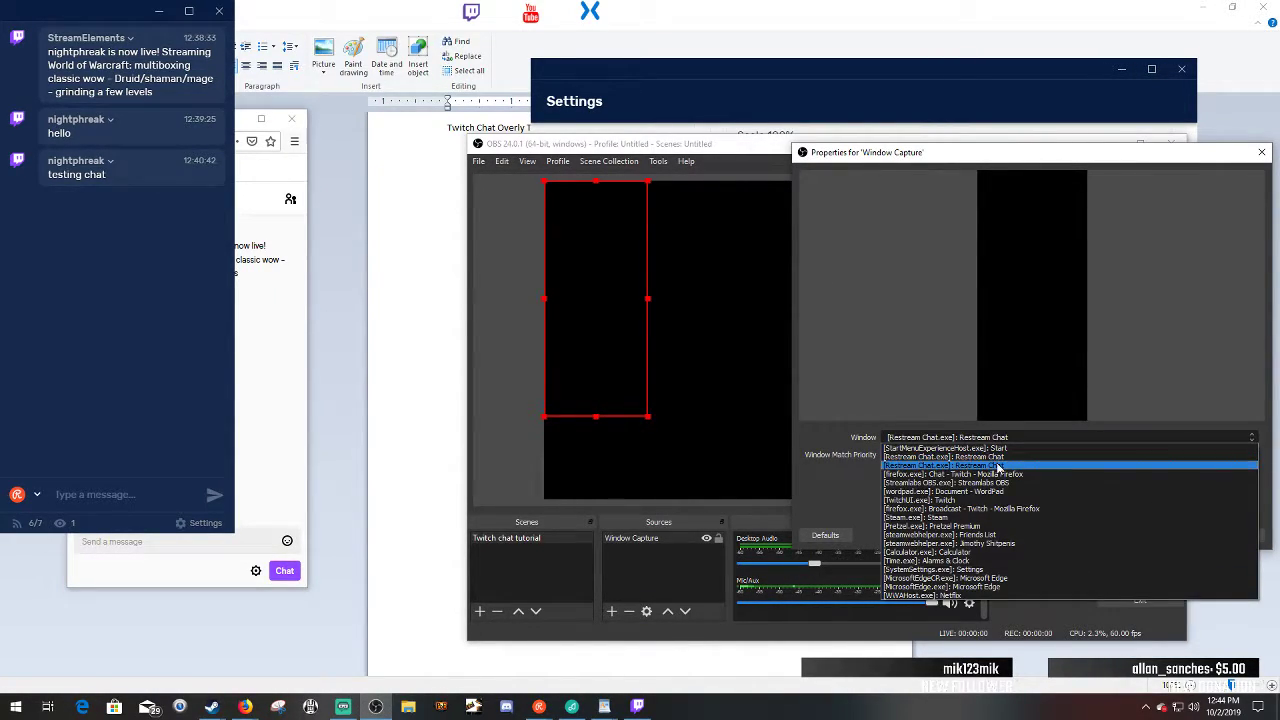
{"action": "left_click", "coordinate": [996, 462]}
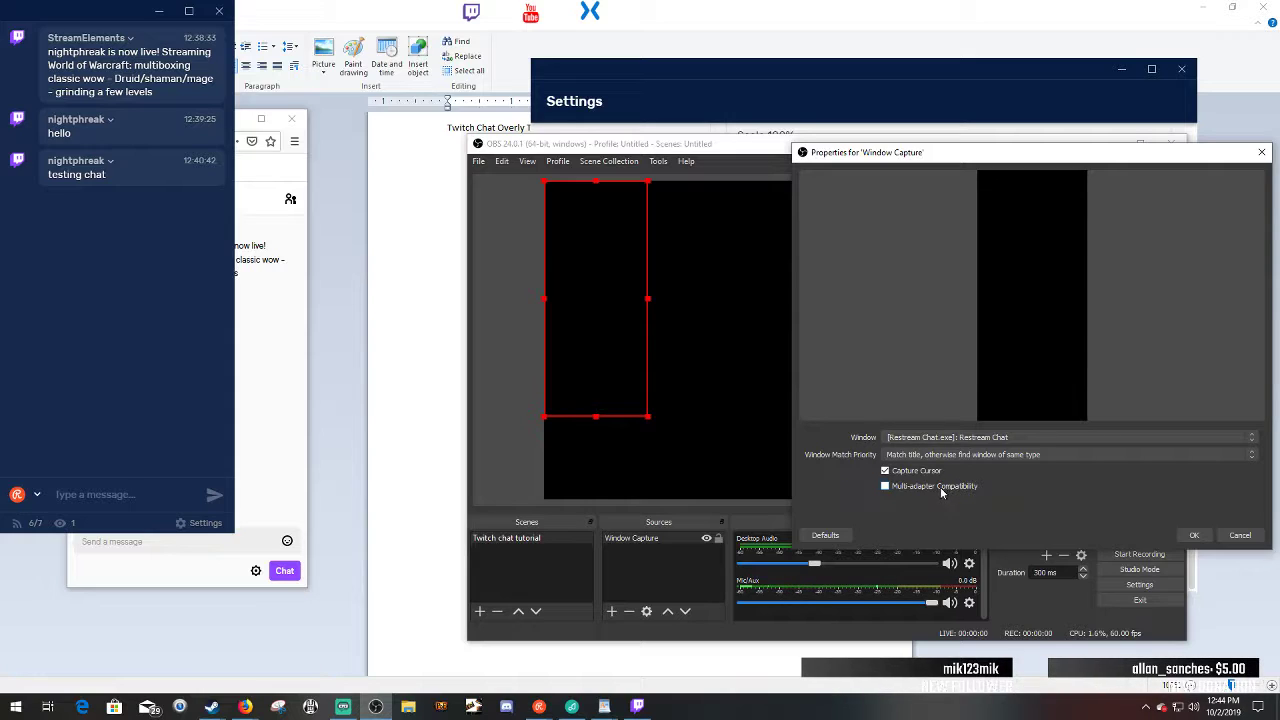
{"action": "left_click", "coordinate": [1004, 437]}
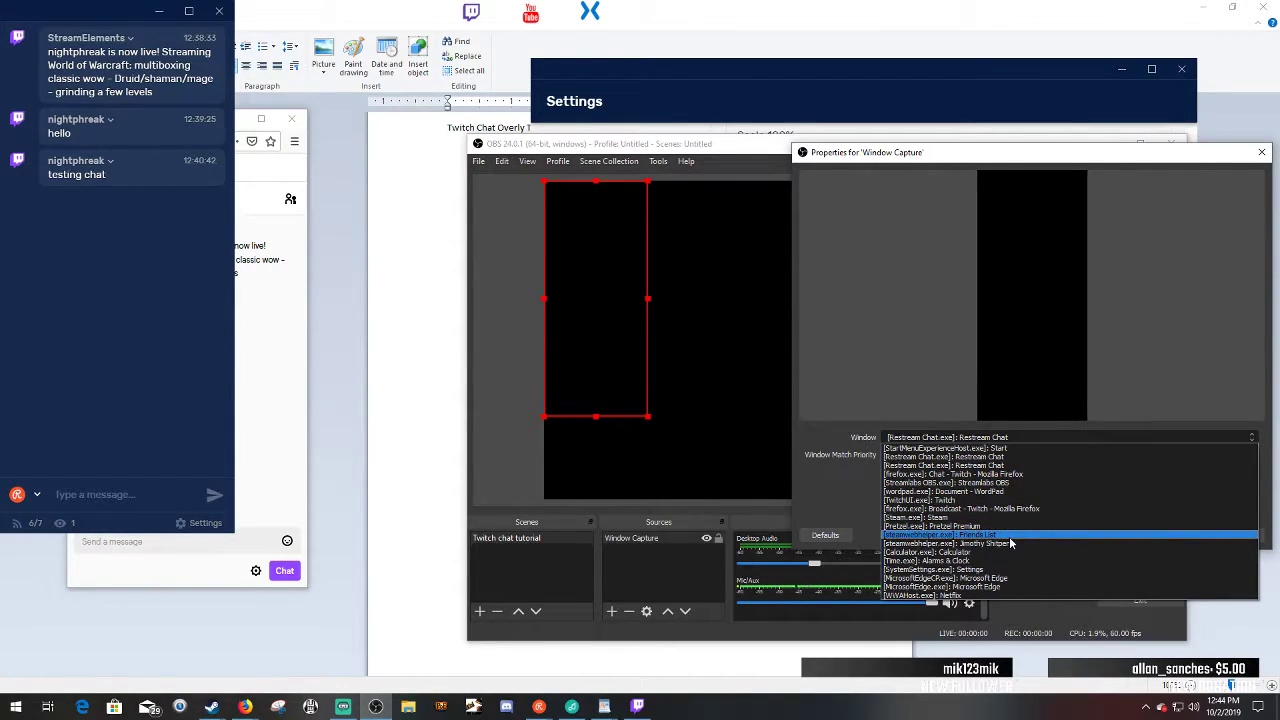
{"action": "left_click", "coordinate": [975, 465]}
{"action": "left_click", "coordinate": [1238, 535]}
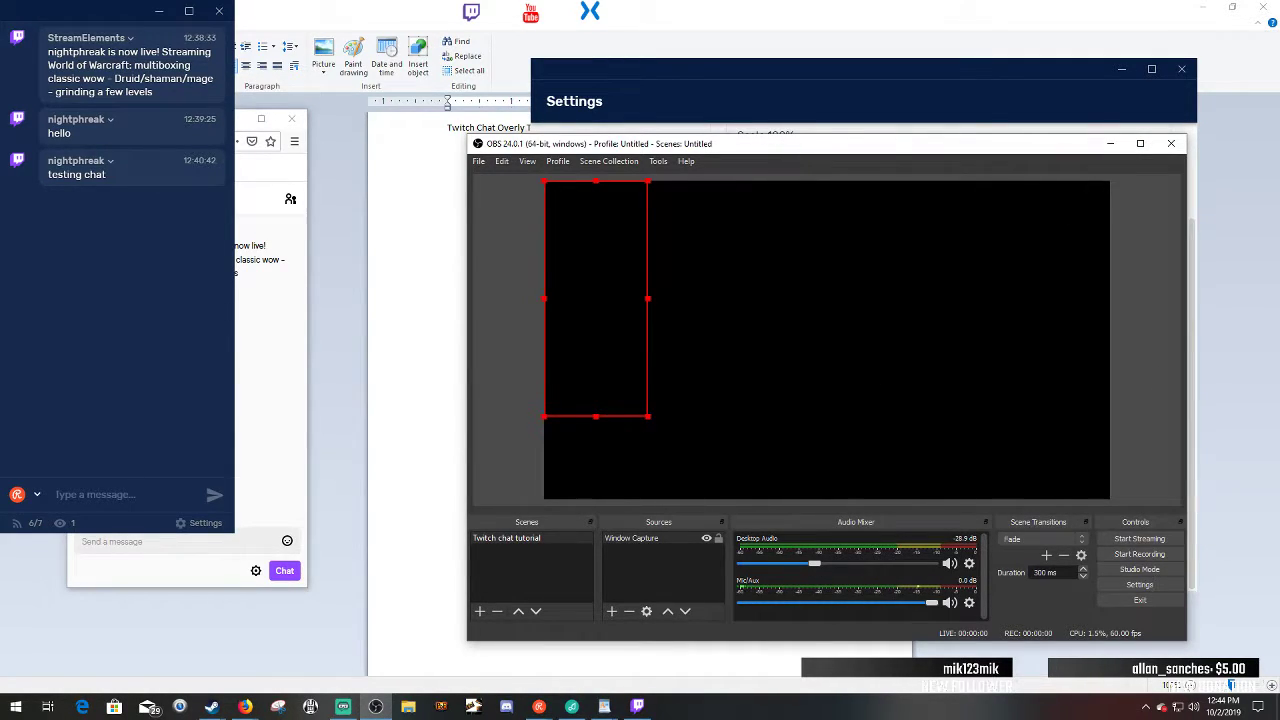
- Switch to Streamlabs OBS and look through the sources of Live Scene in the editor
{"action": "left_click_drag", "start_coordinate": [445, 0], "coordinate": [571, 136]}
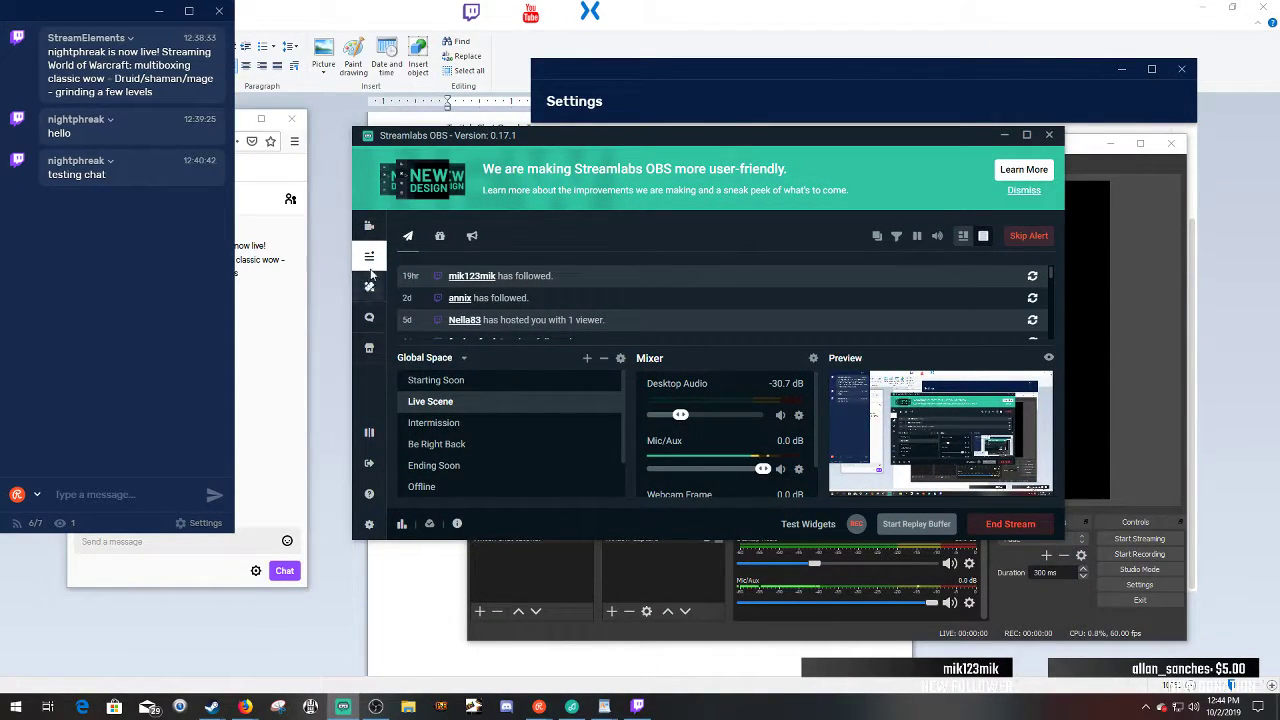
{"action": "left_click", "coordinate": [369, 225]}
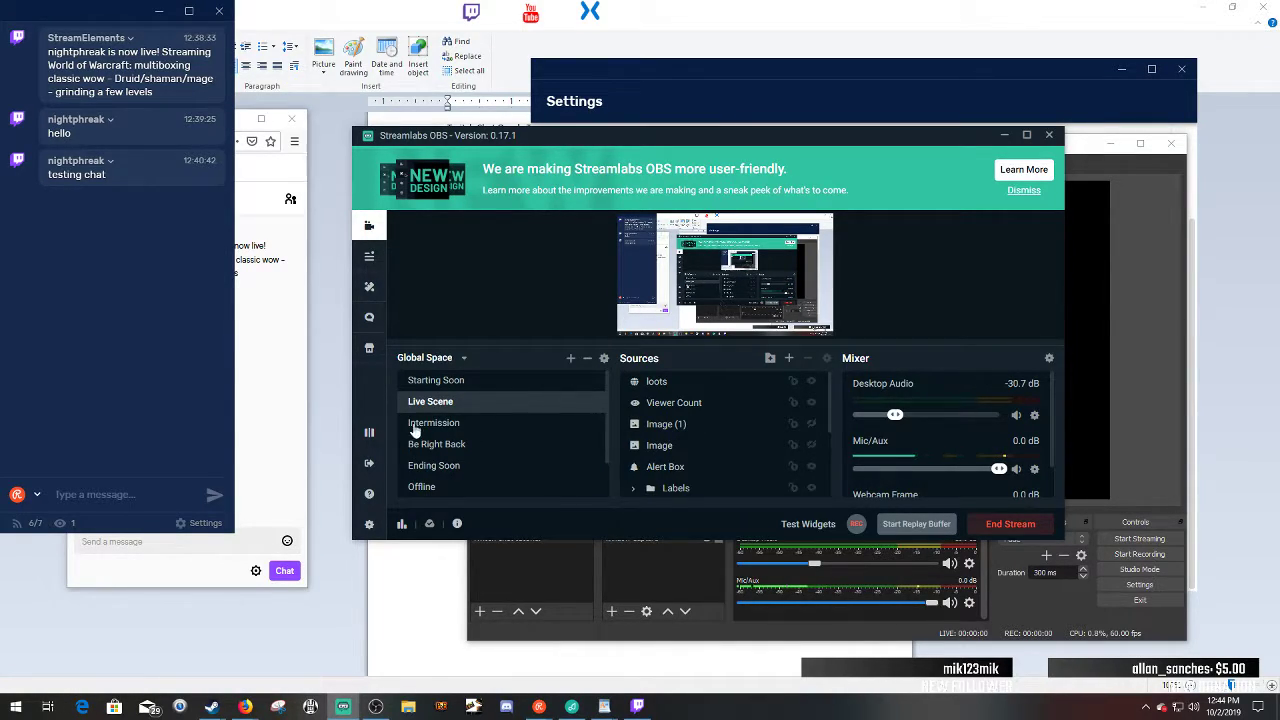
{"action": "scroll", "coordinate": [702, 462], "scroll_direction": "down", "scroll_amount": 2}
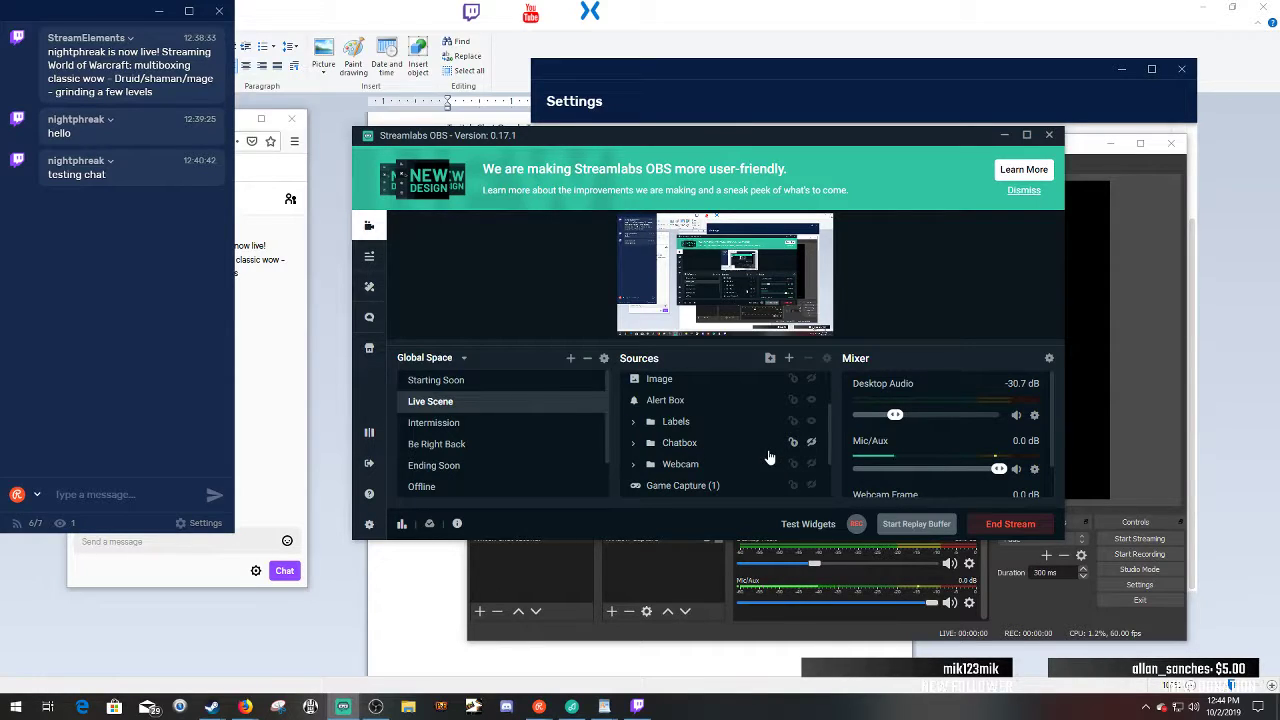
- Browse the first page of apps in the Streamlabs OBS app store
{"action": "left_click", "coordinate": [372, 347]}
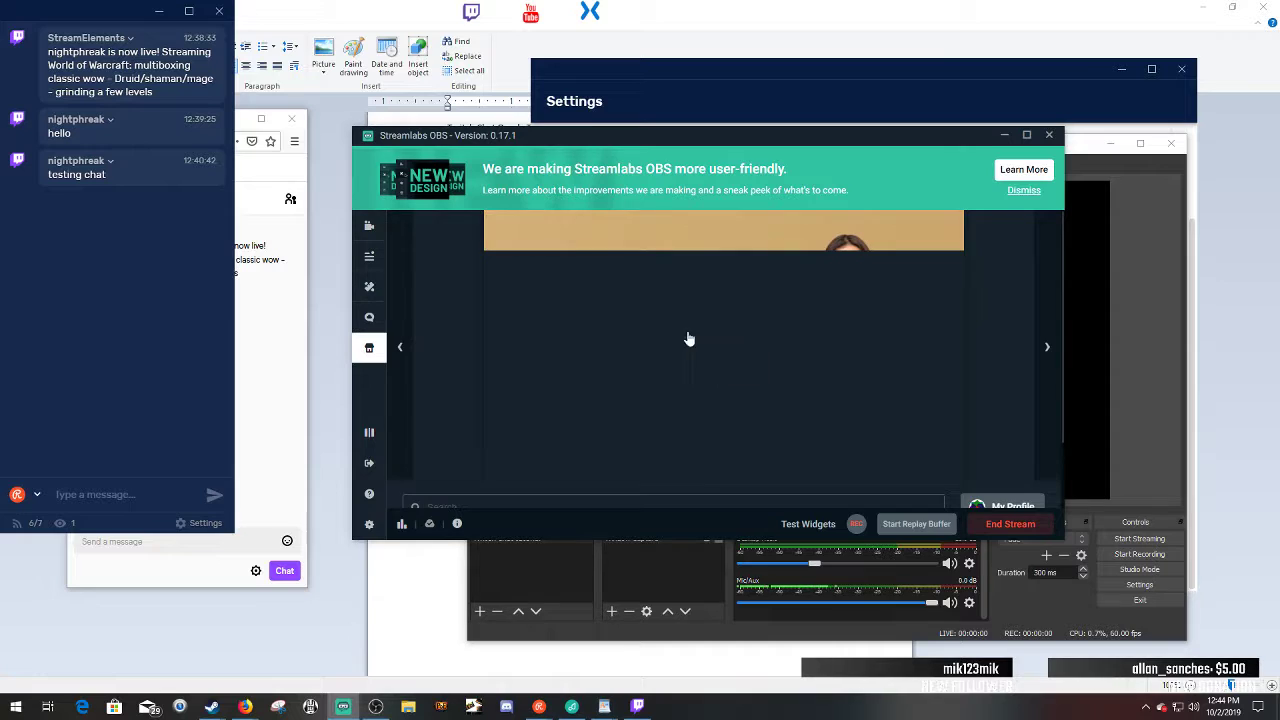
{"action": "scroll", "coordinate": [686, 337], "scroll_direction": "down", "scroll_amount": 5}
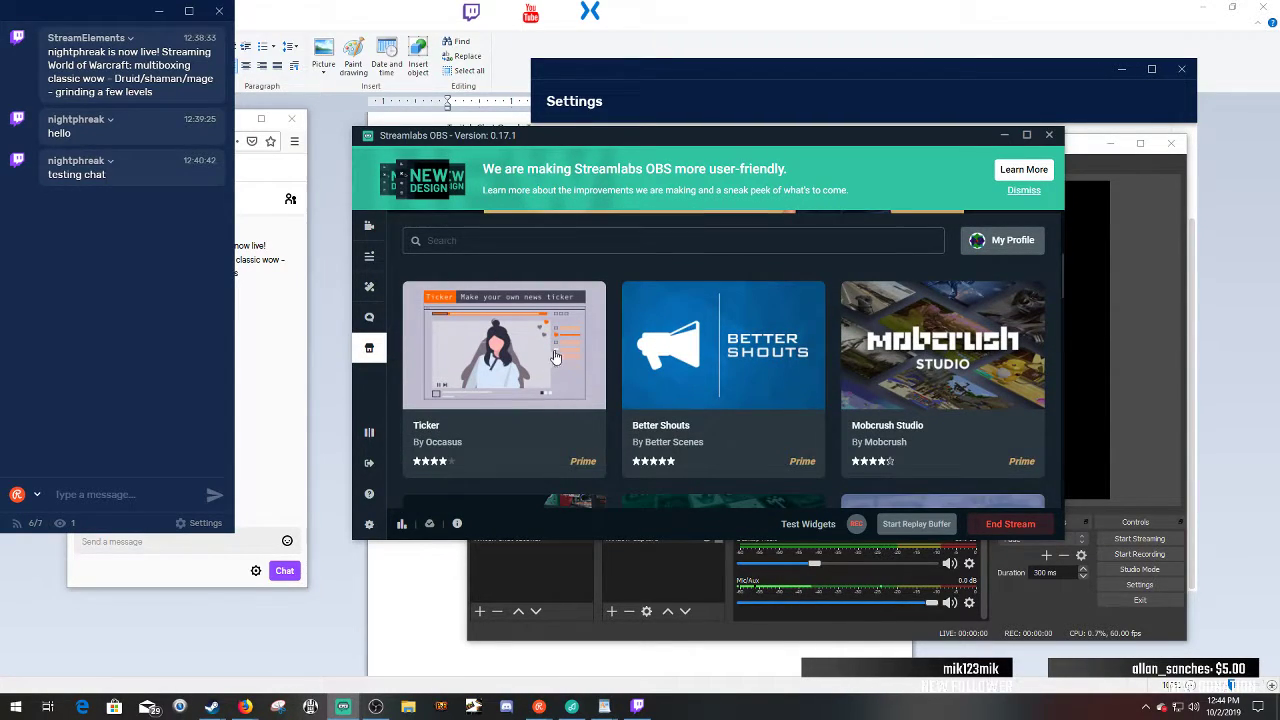
{"action": "scroll", "coordinate": [731, 402], "scroll_direction": "down", "scroll_amount": 4}
{"action": "scroll", "coordinate": [790, 341], "scroll_direction": "down", "scroll_amount": 2}
{"action": "scroll", "coordinate": [563, 418], "scroll_direction": "down", "scroll_amount": 7}
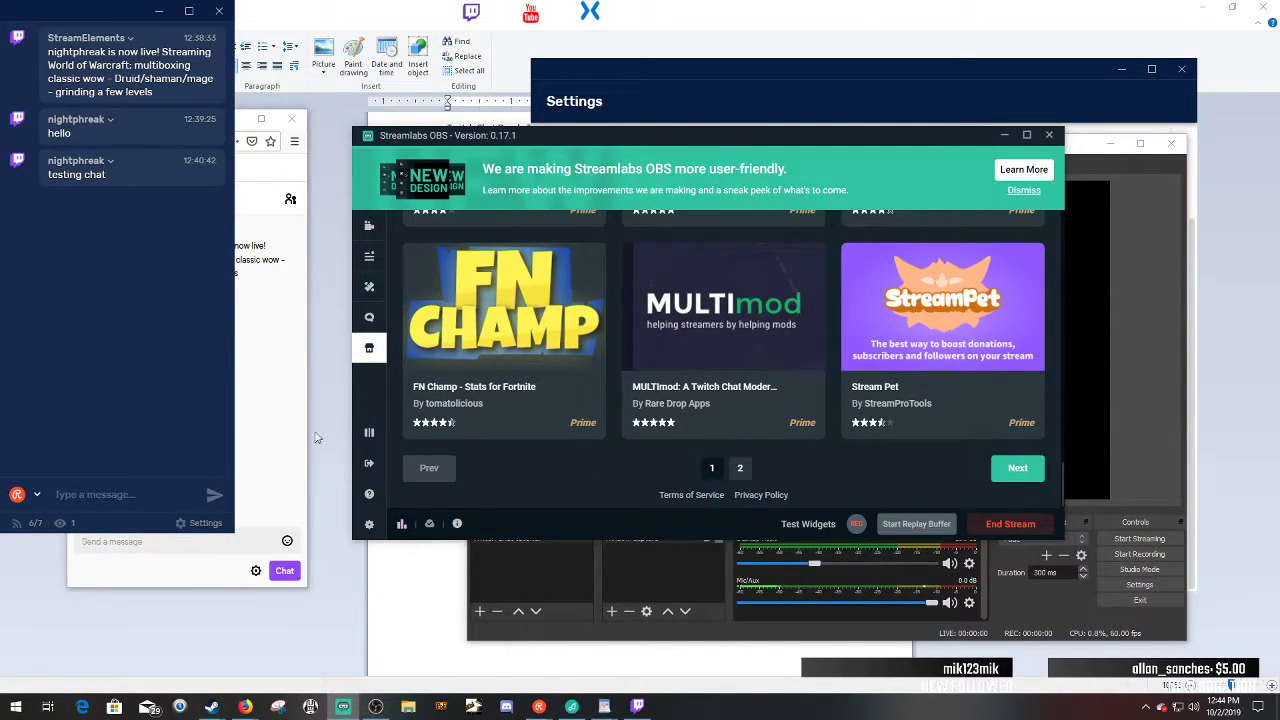
{"action": "scroll", "coordinate": [540, 345], "scroll_direction": "up", "scroll_amount": 12}
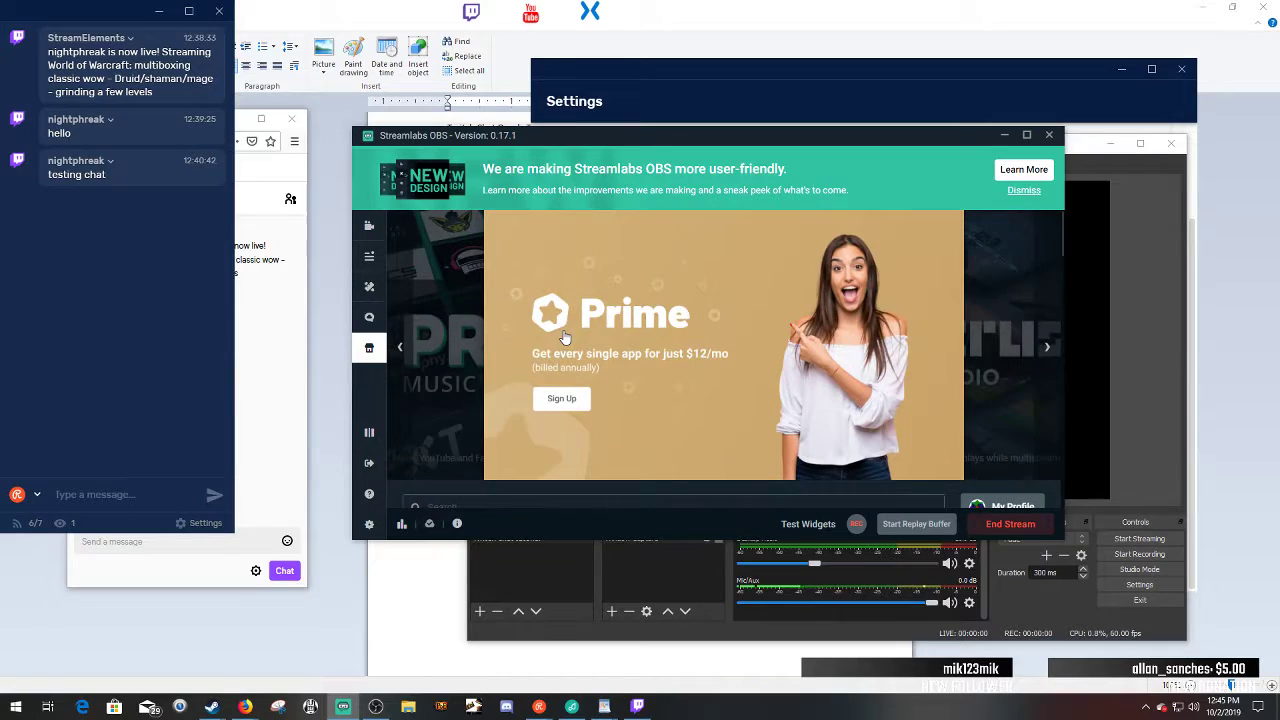
- Expand the Chatbox folder among the Live Scene sources and open the settings of its Chat Box source
{"action": "left_click", "coordinate": [371, 228]}
{"action": "scroll", "coordinate": [700, 437], "scroll_direction": "down", "scroll_amount": 3}
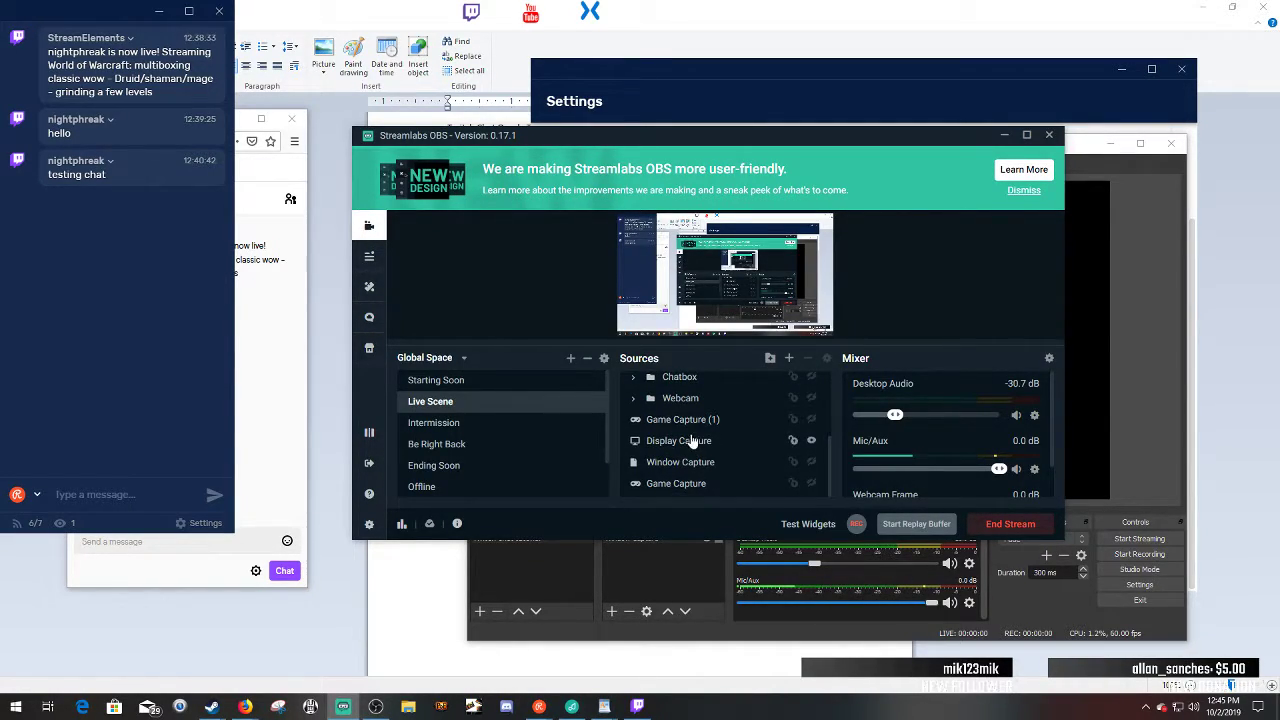
{"action": "scroll", "coordinate": [676, 414], "scroll_direction": "up", "scroll_amount": 3}
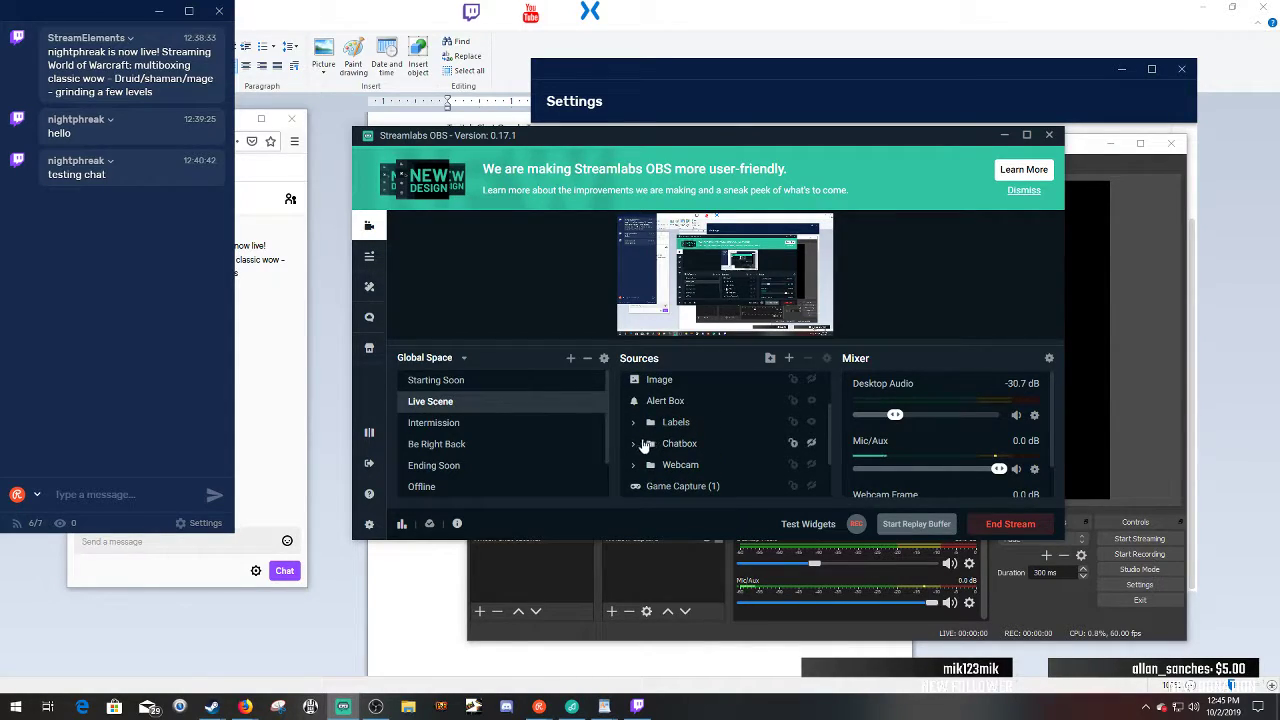
{"action": "left_click", "coordinate": [660, 450]}
{"action": "left_click", "coordinate": [635, 444]}
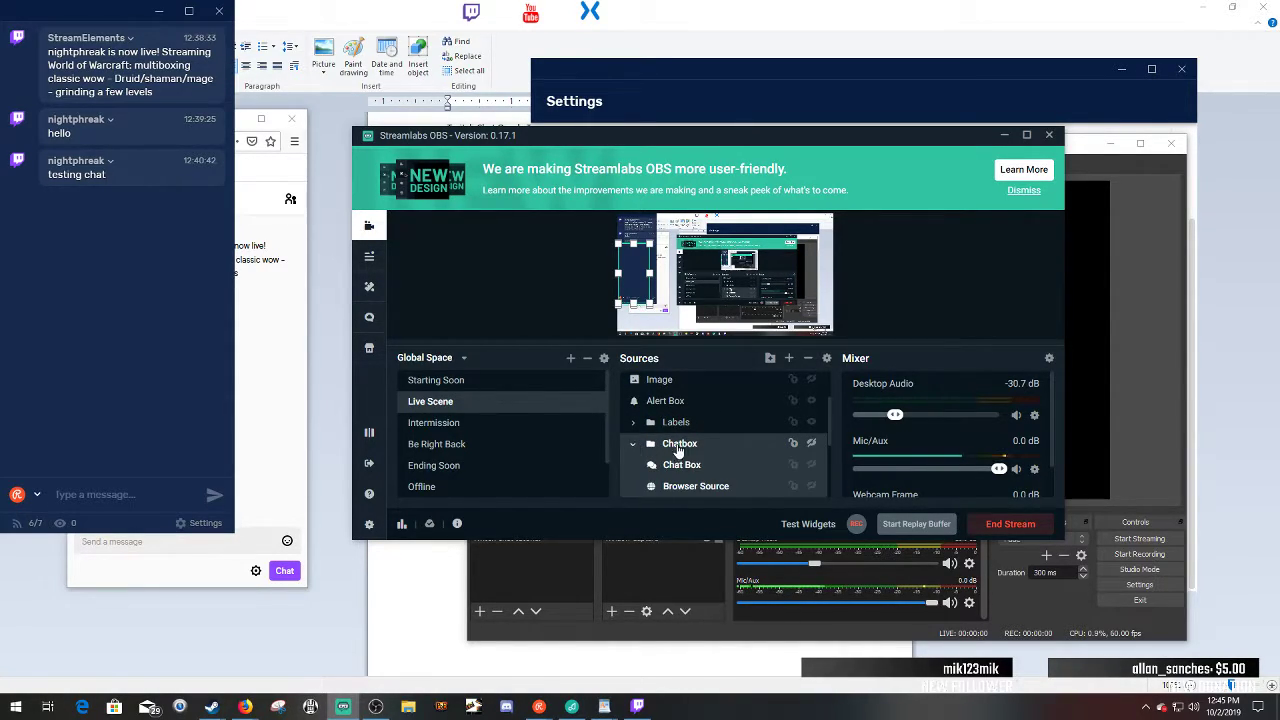
{"action": "scroll", "coordinate": [727, 419], "scroll_direction": "down", "scroll_amount": 1}
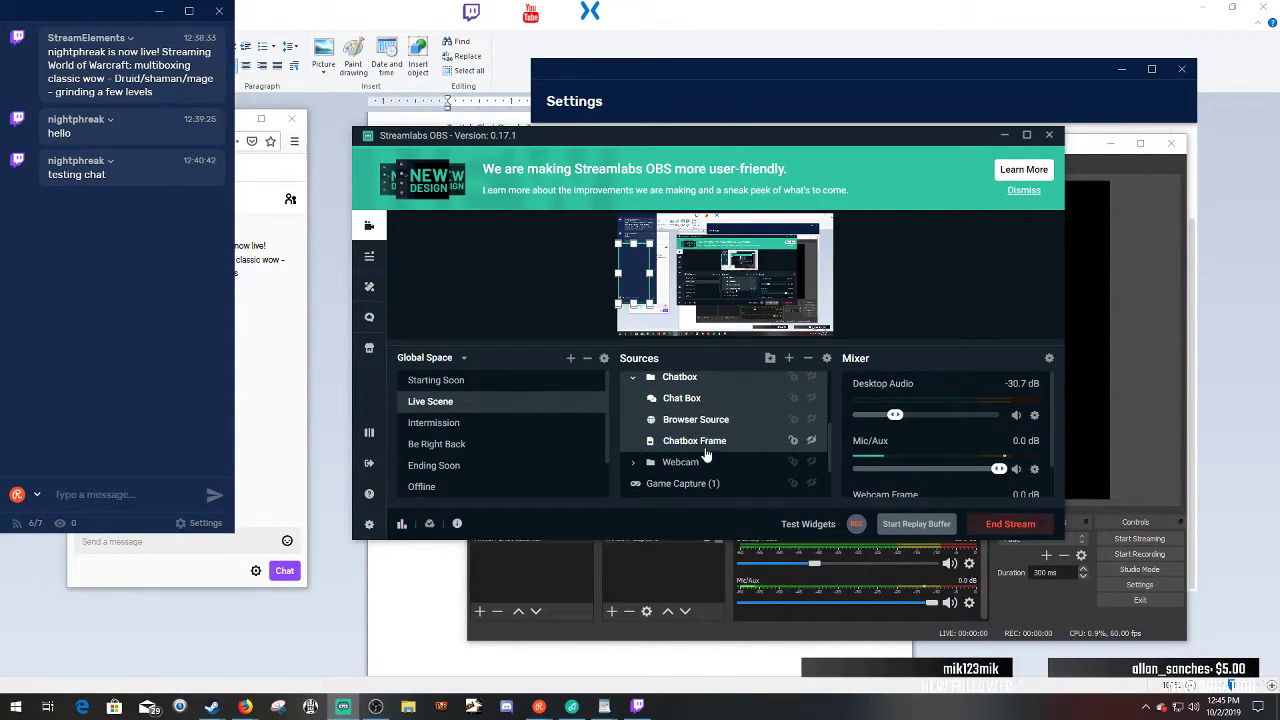
{"action": "left_click", "coordinate": [690, 400]}
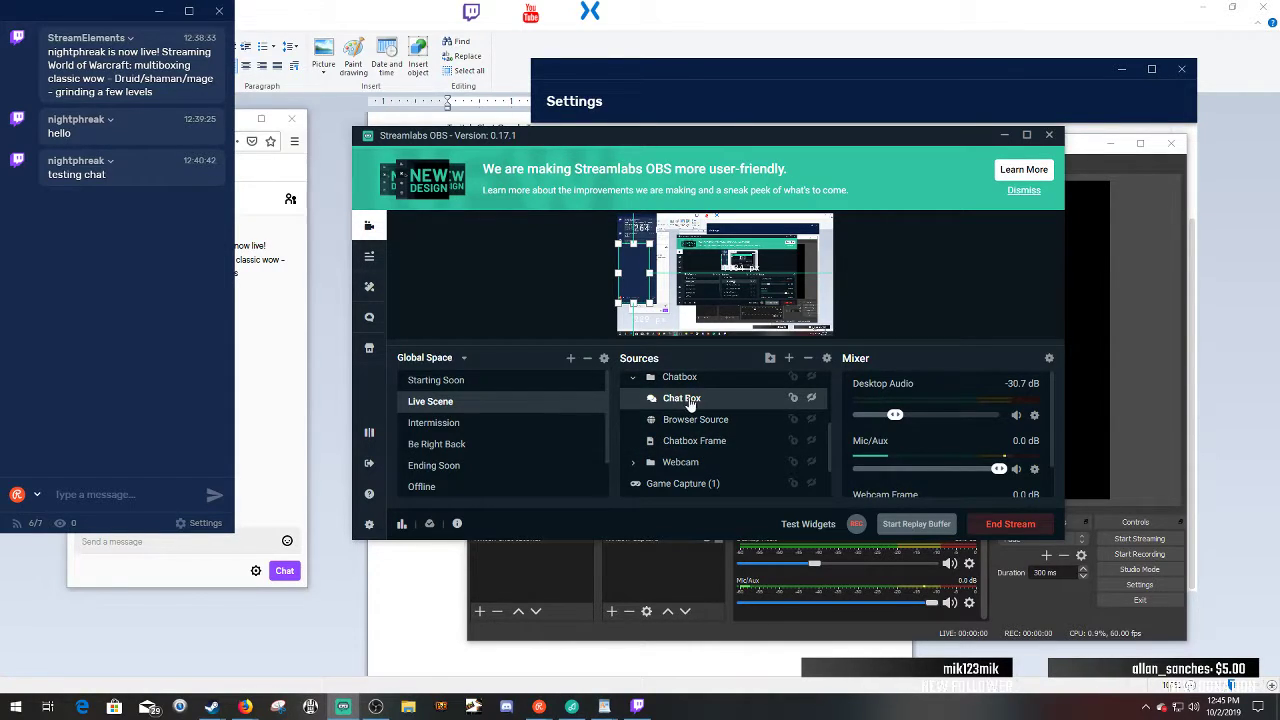
{"action": "right_click", "coordinate": [690, 401]}
{"action": "left_click", "coordinate": [724, 324]}
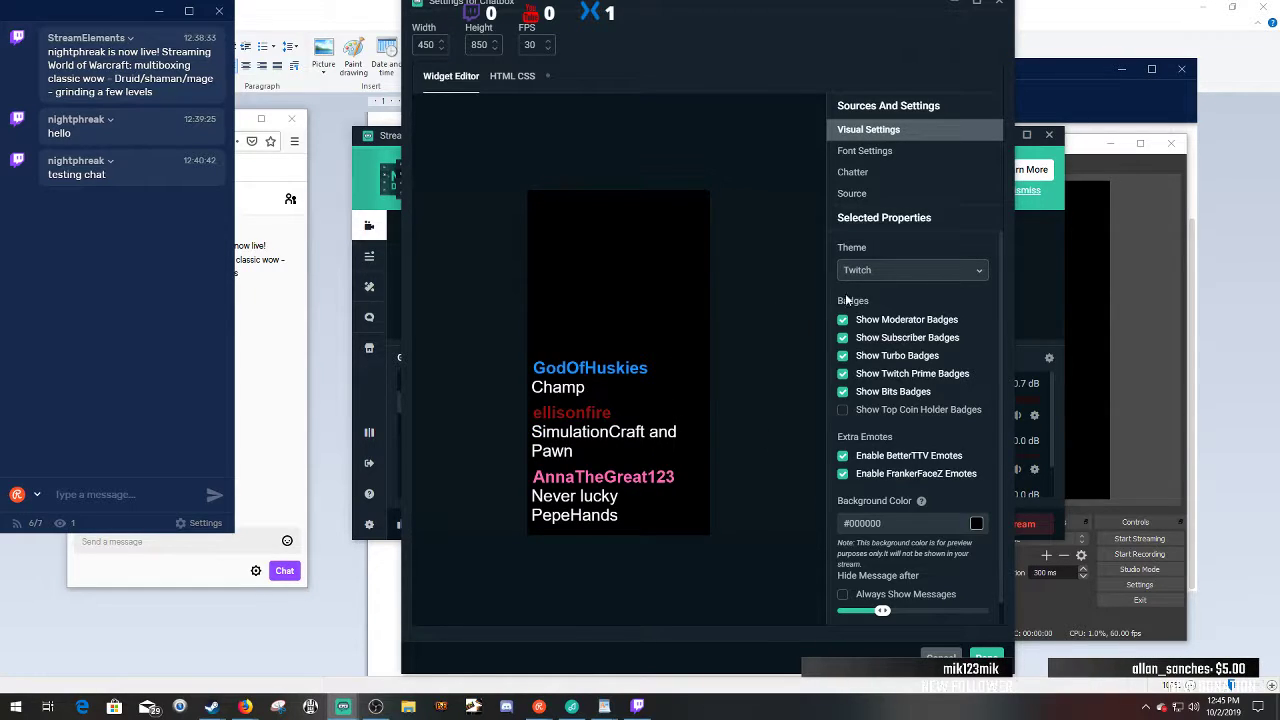
- Preview the Old School, Chunky, Boxed and Clean chat themes, and set the theme back to Twitch
{"action": "left_click", "coordinate": [938, 272]}
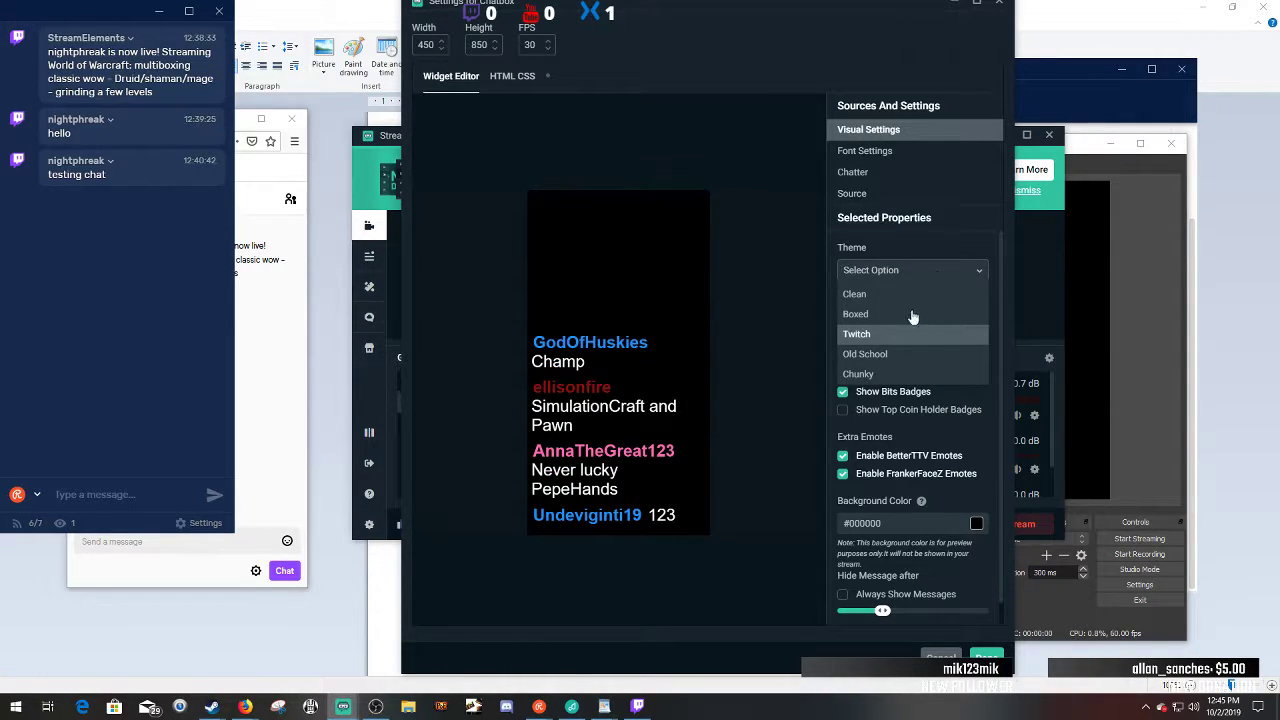
{"action": "left_click", "coordinate": [895, 354]}
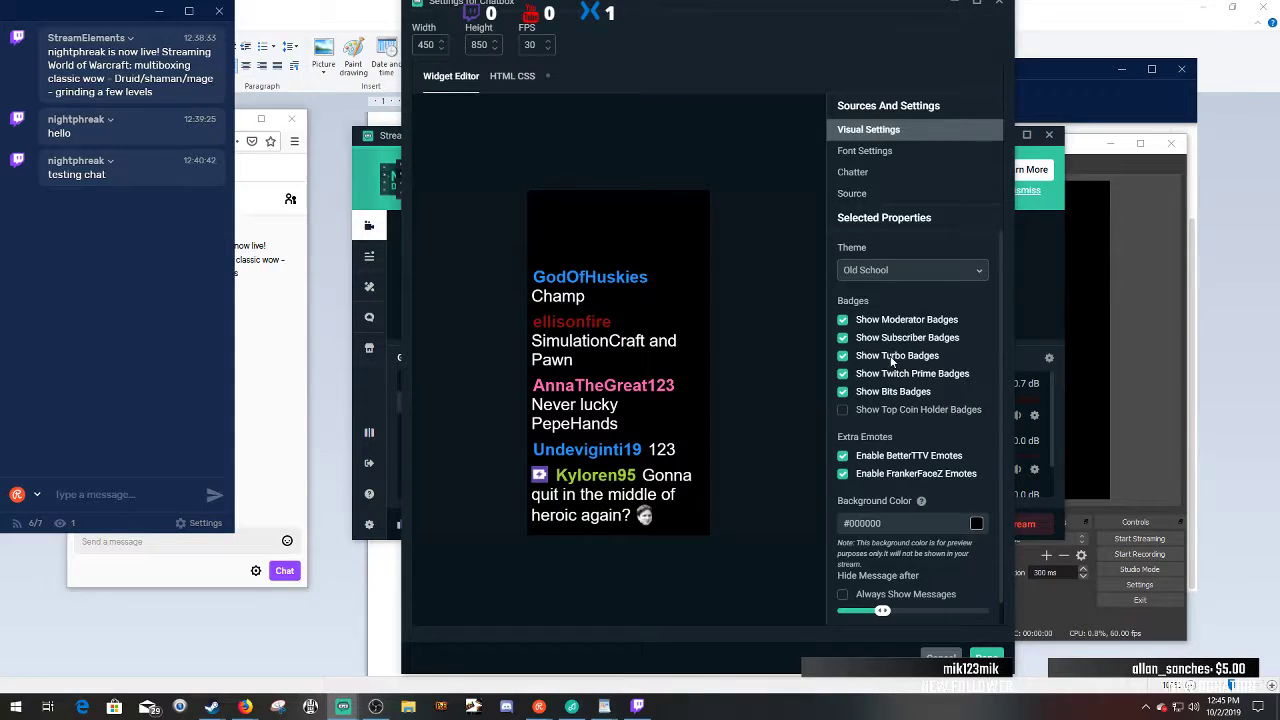
{"action": "left_click", "coordinate": [935, 278]}
{"action": "left_click", "coordinate": [913, 375]}
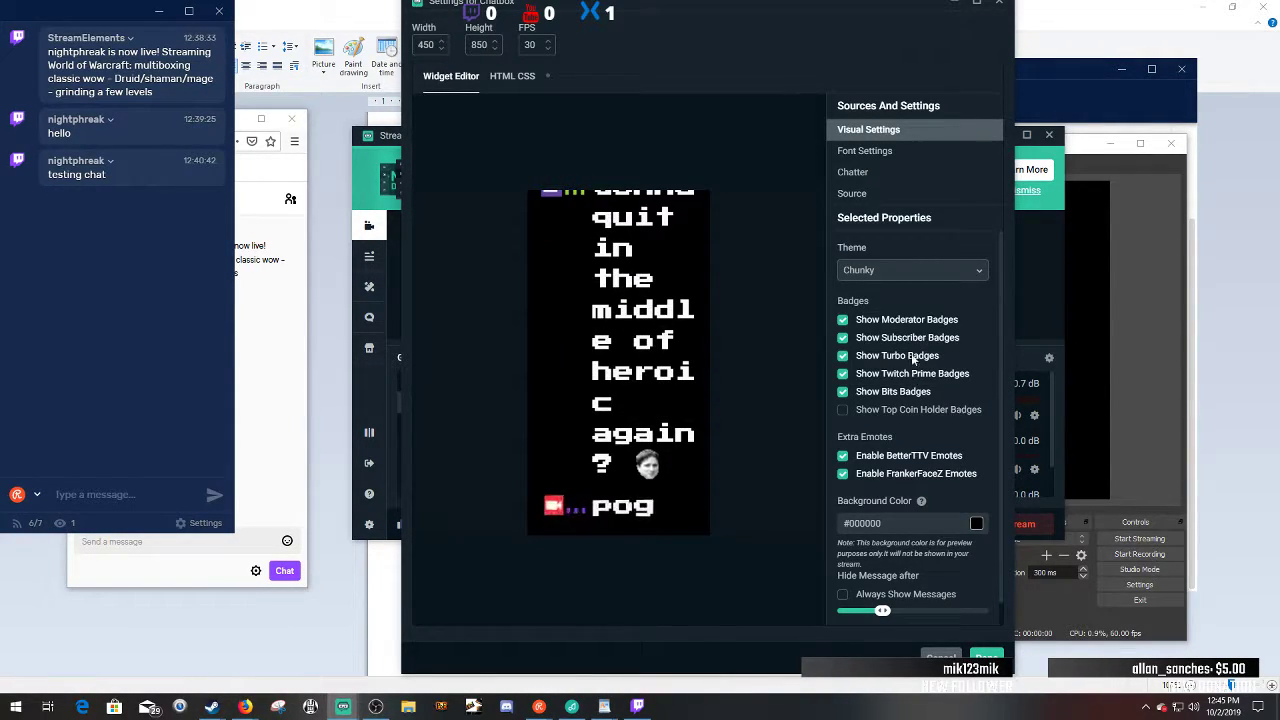
{"action": "left_click", "coordinate": [929, 284]}
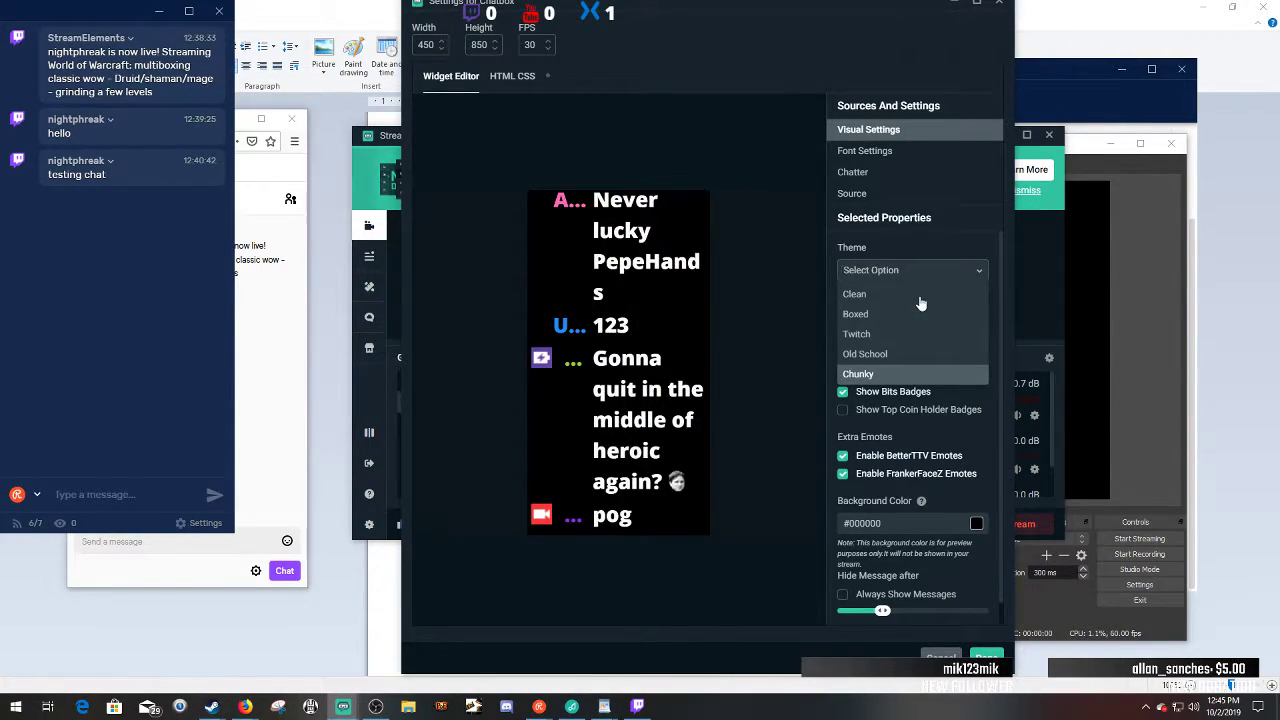
{"action": "left_click", "coordinate": [912, 311]}
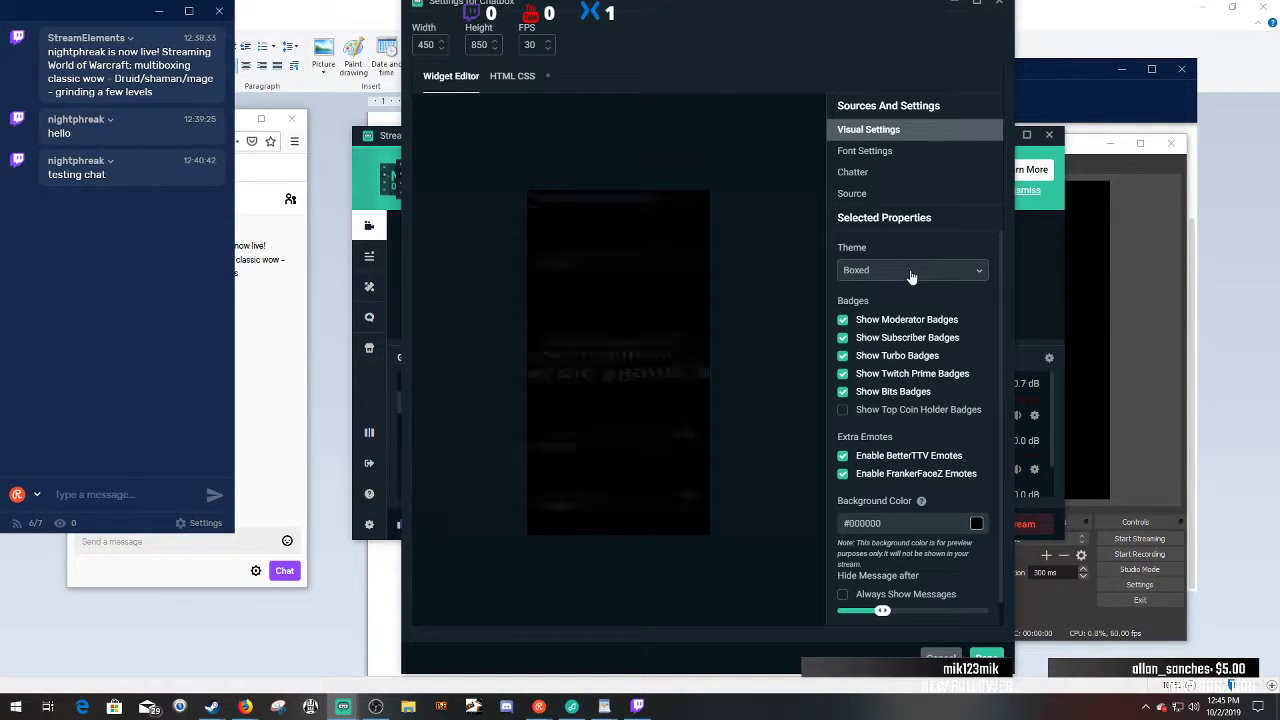
{"action": "left_click", "coordinate": [908, 274]}
{"action": "left_click", "coordinate": [901, 295]}
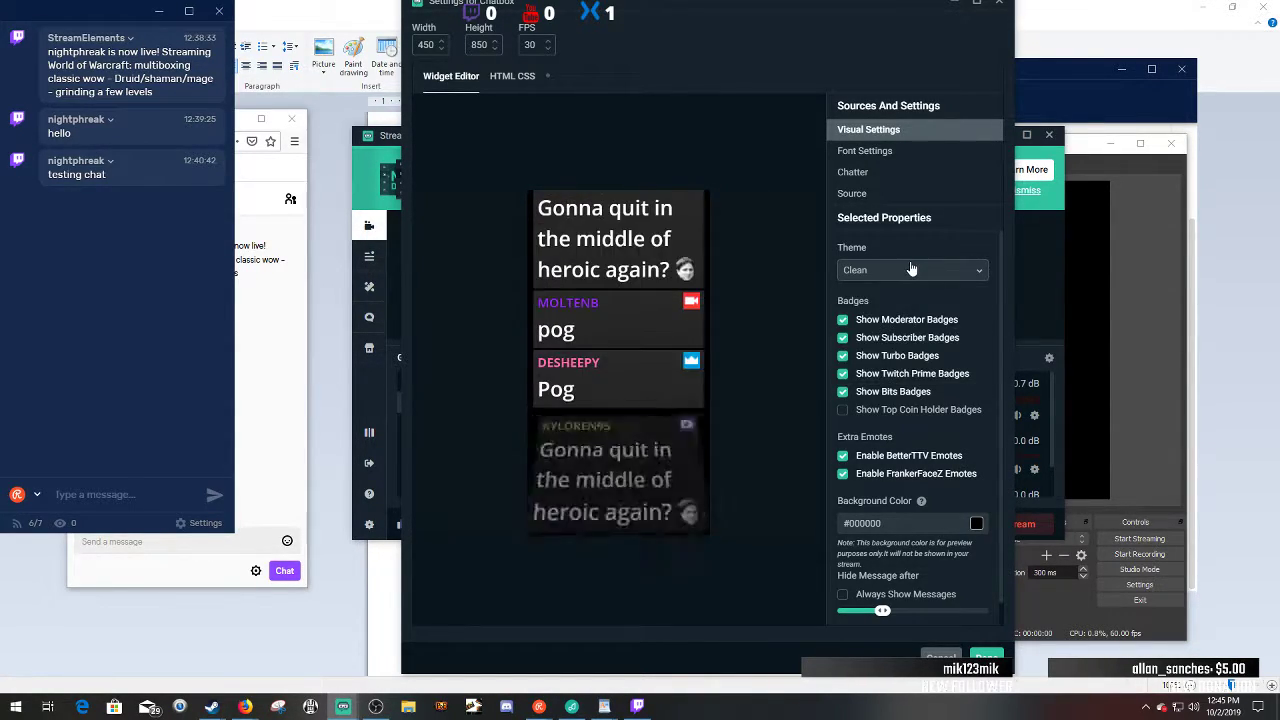
{"action": "left_click", "coordinate": [913, 271]}
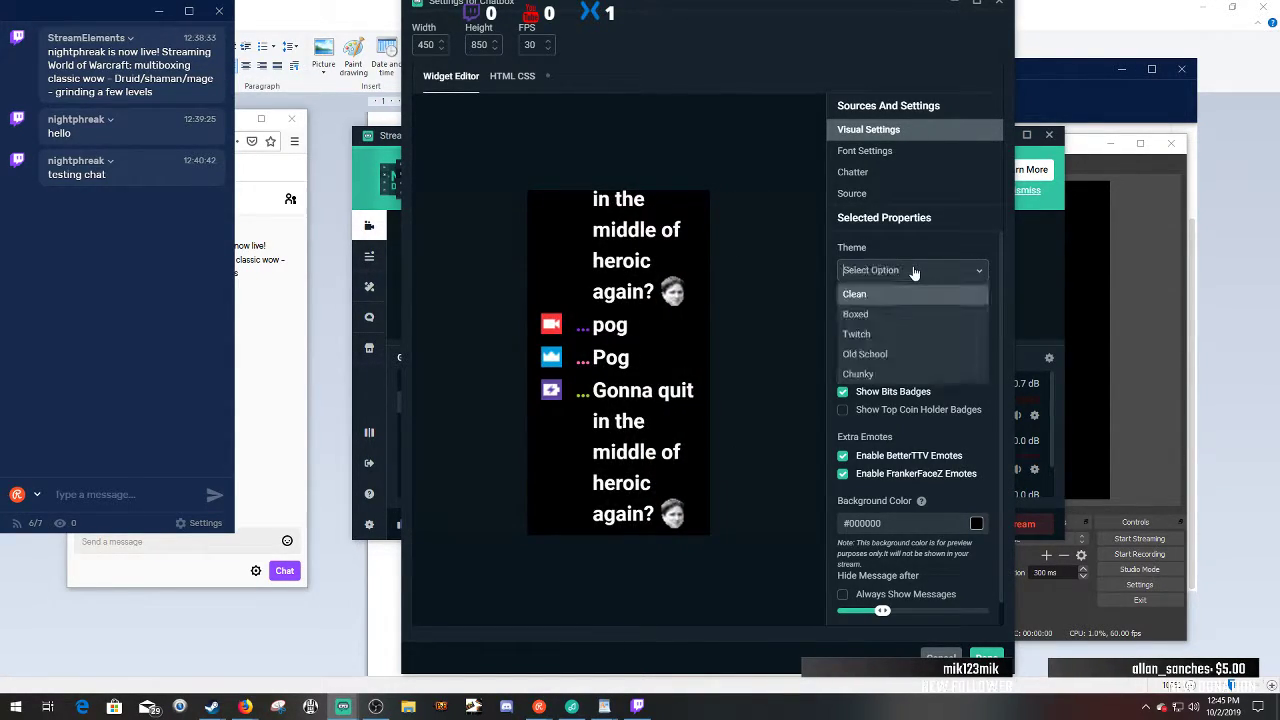
{"action": "left_click", "coordinate": [899, 336]}
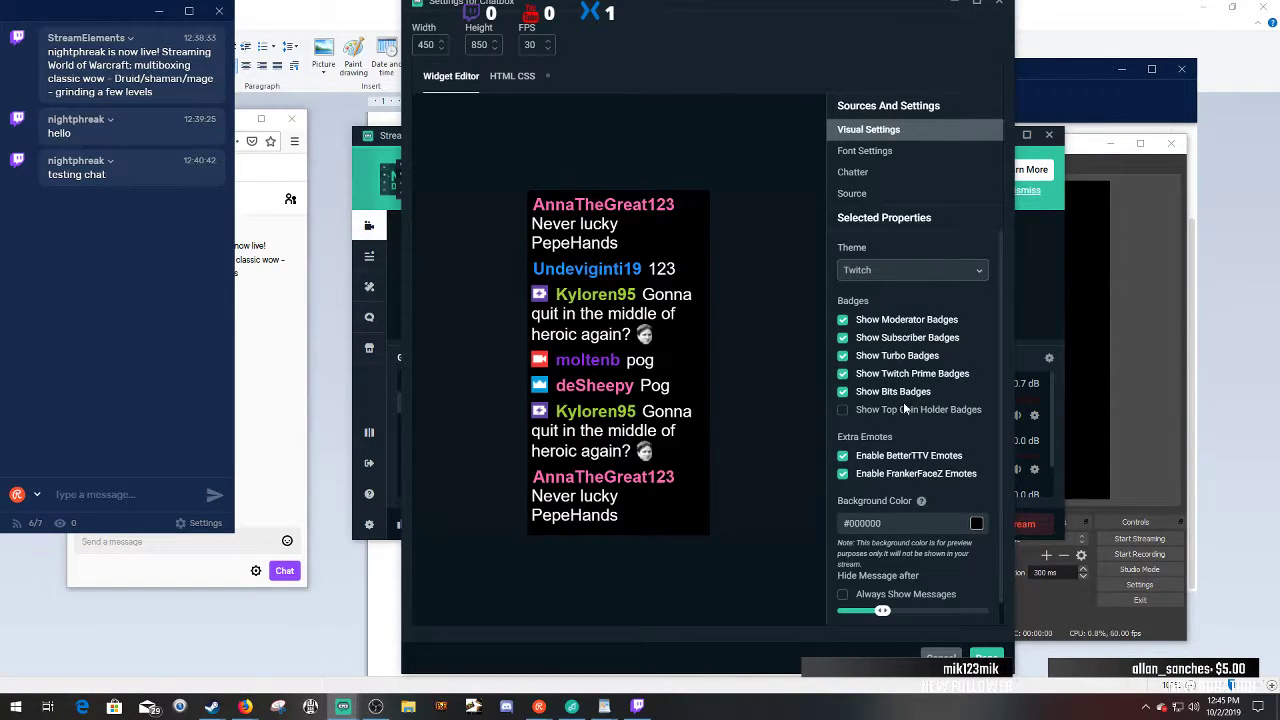
- Examine the chat box's background color, Always Show Messages and message hiding options, and save the settings
{"action": "left_click", "coordinate": [976, 526]}
{"action": "left_click", "coordinate": [977, 533]}
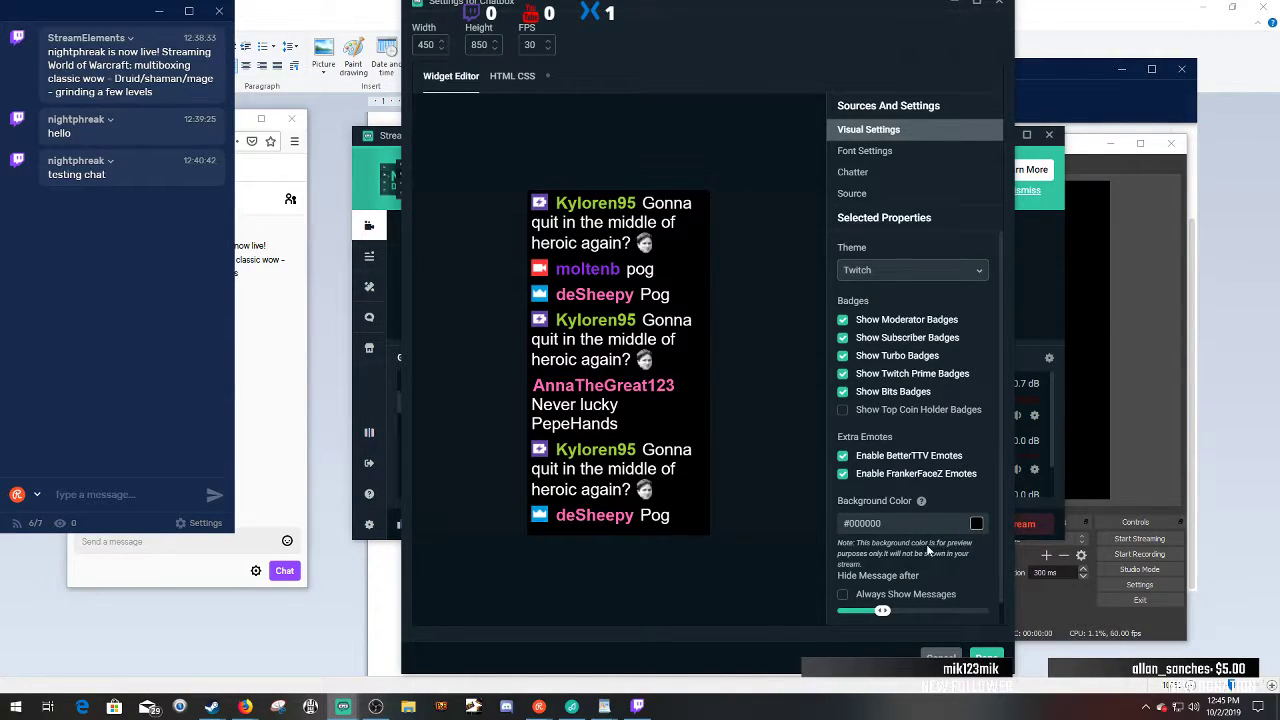
{"action": "scroll", "coordinate": [916, 573], "scroll_direction": "down", "scroll_amount": 1}
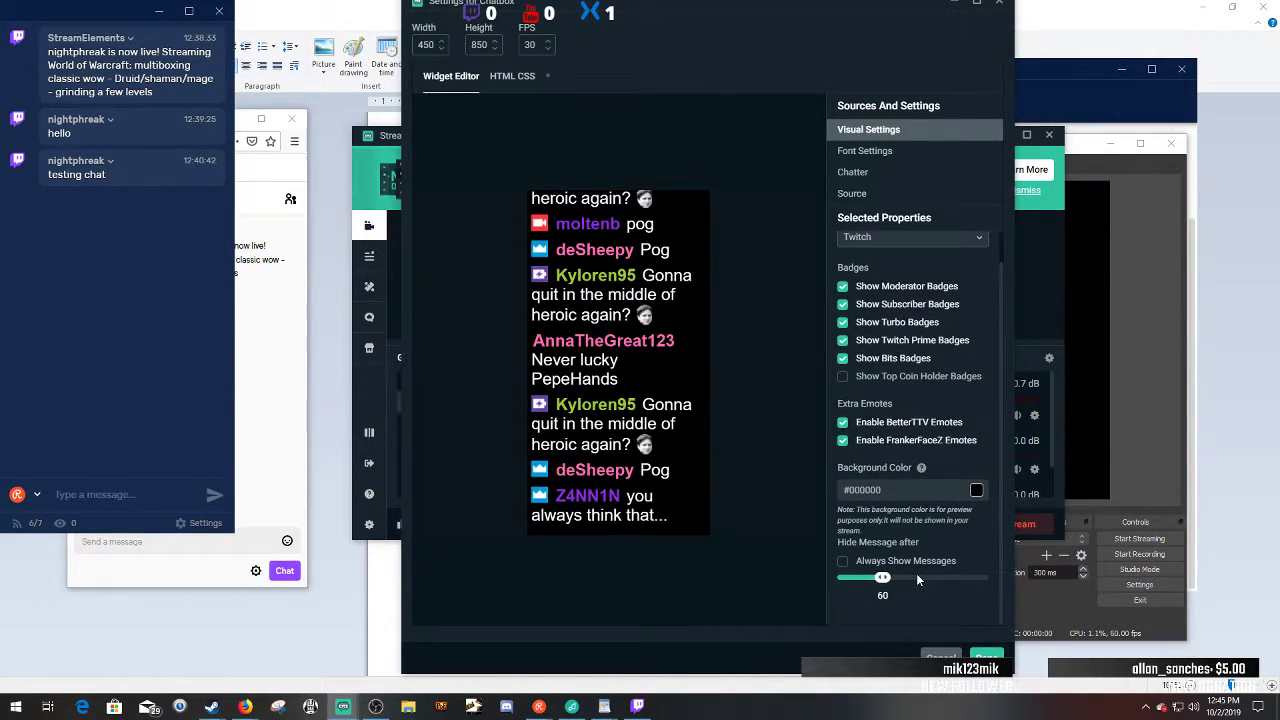
{"action": "left_click", "coordinate": [843, 566]}
{"action": "left_click", "coordinate": [845, 566]}
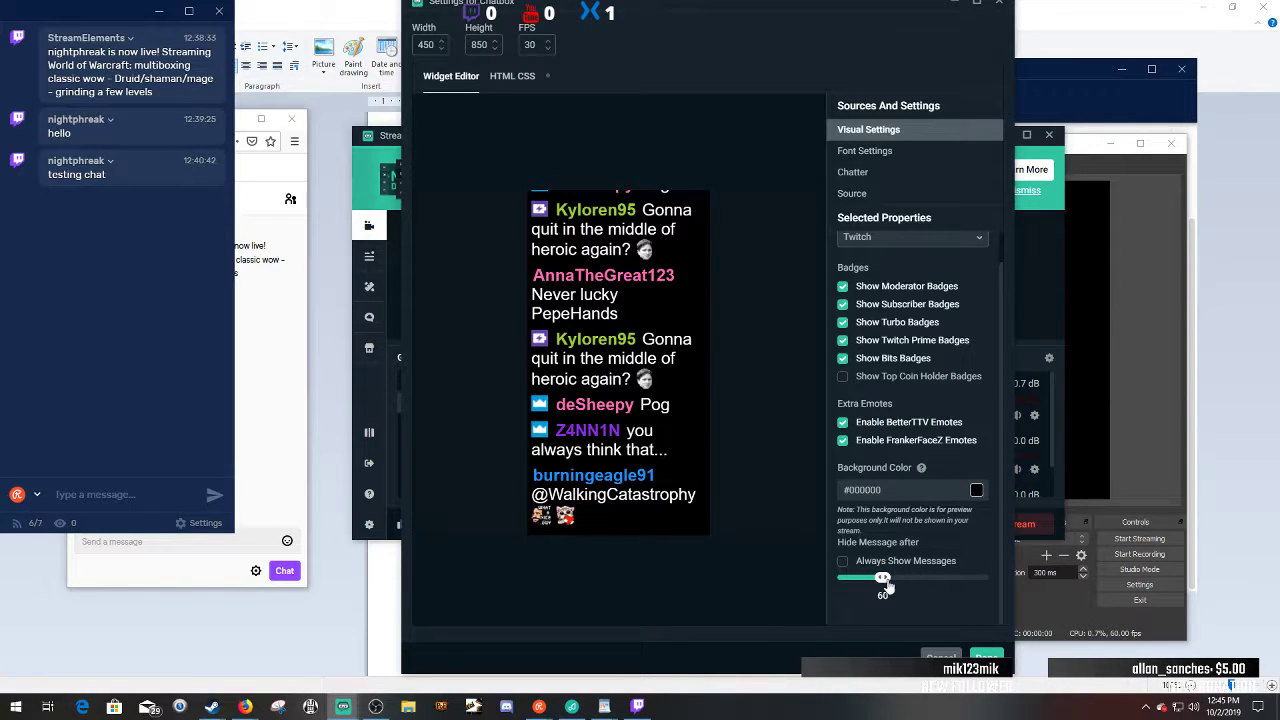
{"action": "left_click", "coordinate": [986, 657]}
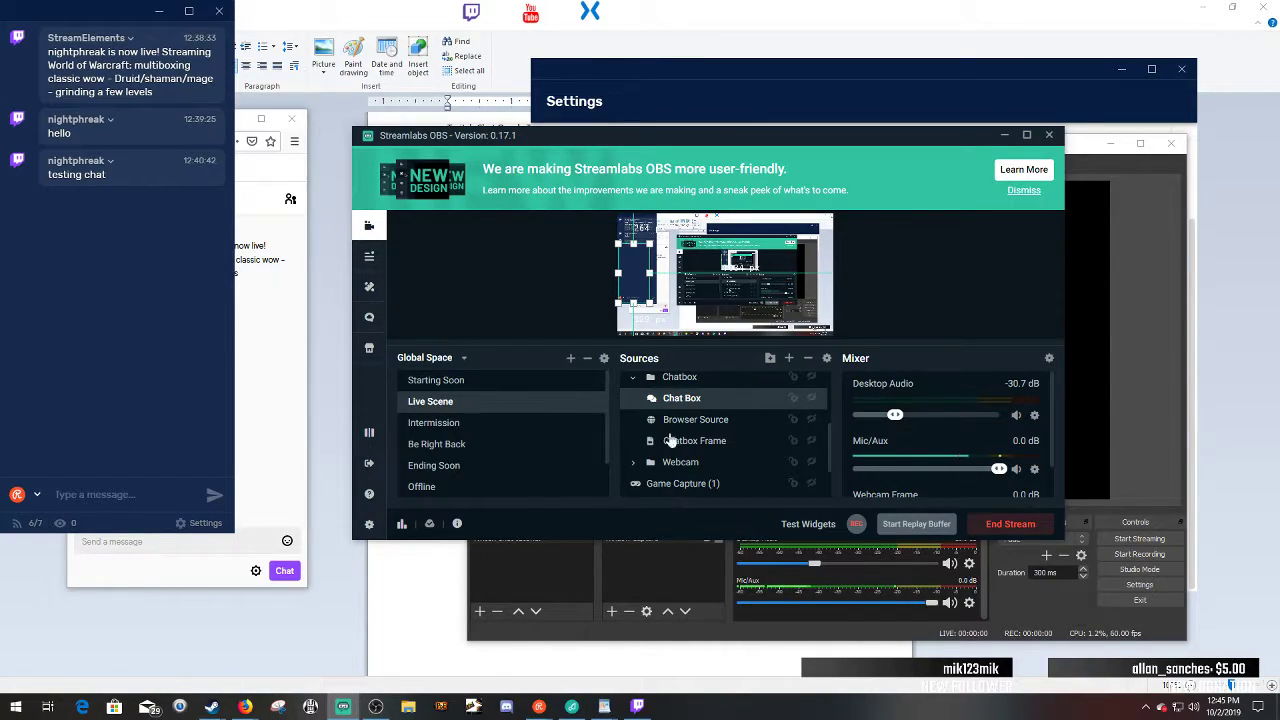
- View the source types that can be added, switch to Firefox's Twitch Broadcast page, and open an extra blank tab beside it
{"action": "left_click", "coordinate": [788, 359]}
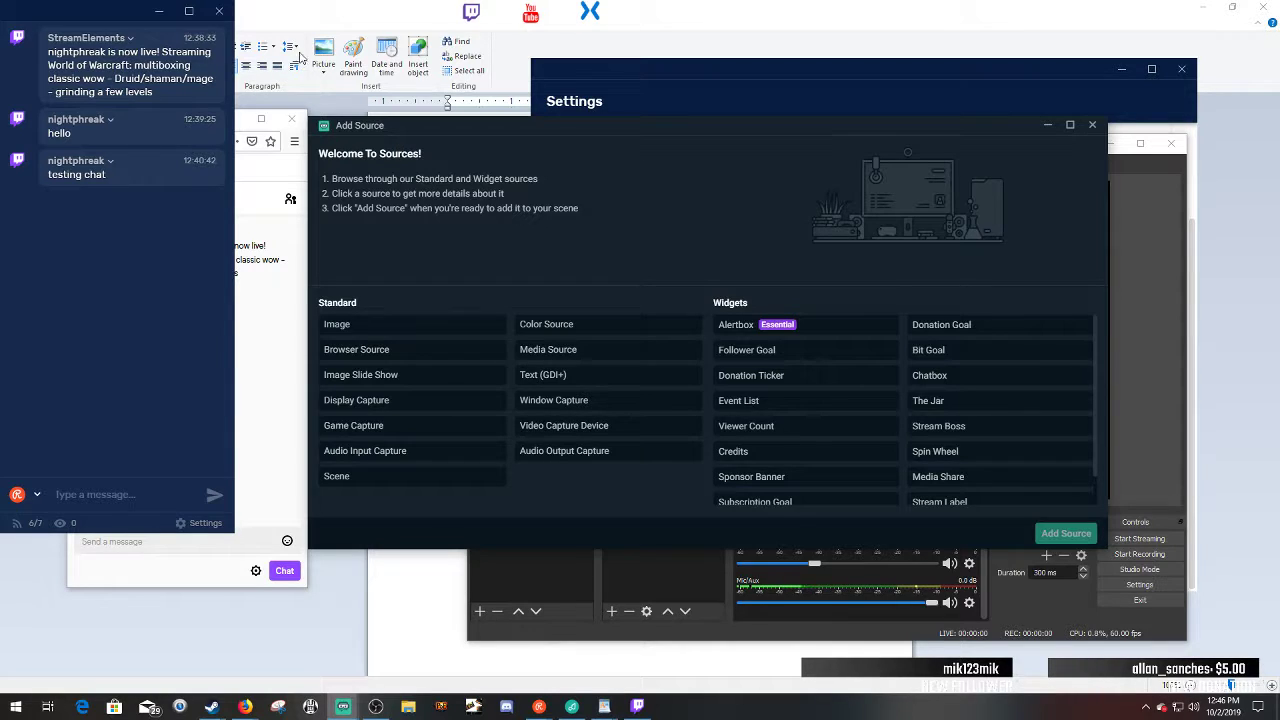
{"action": "mouse_move", "coordinate": [244, 707]}
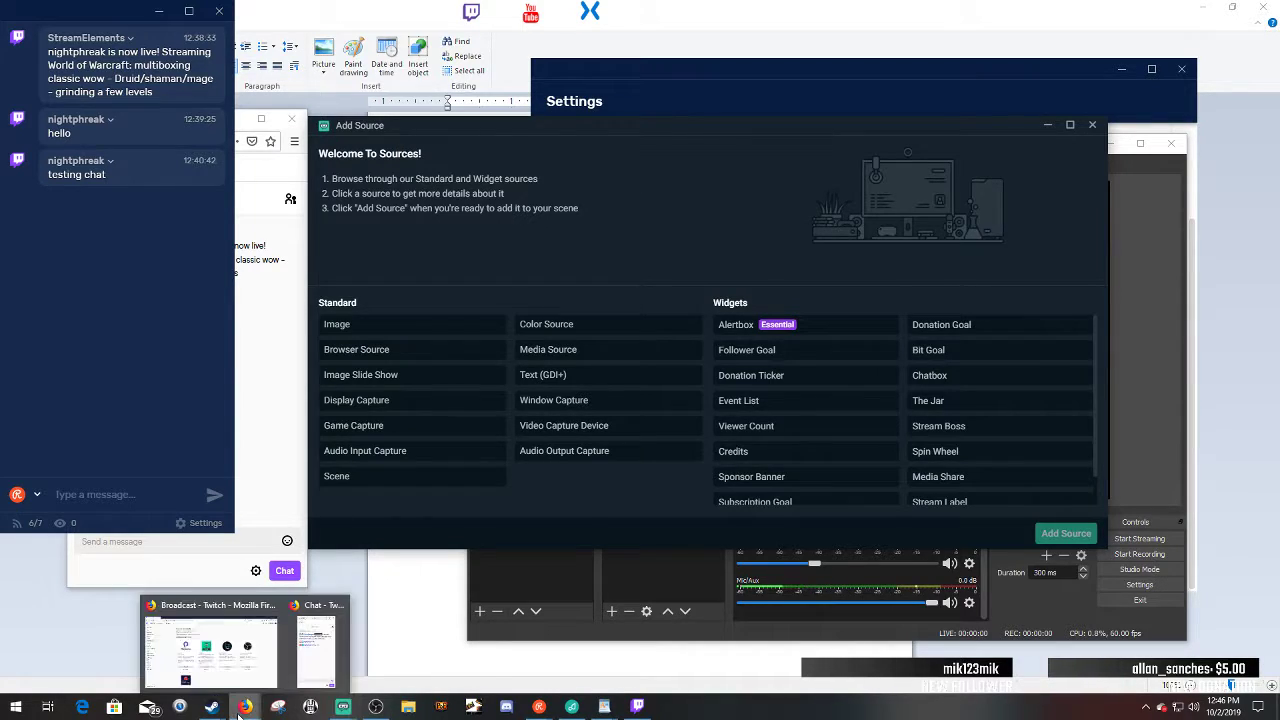
{"action": "left_click", "coordinate": [198, 637]}
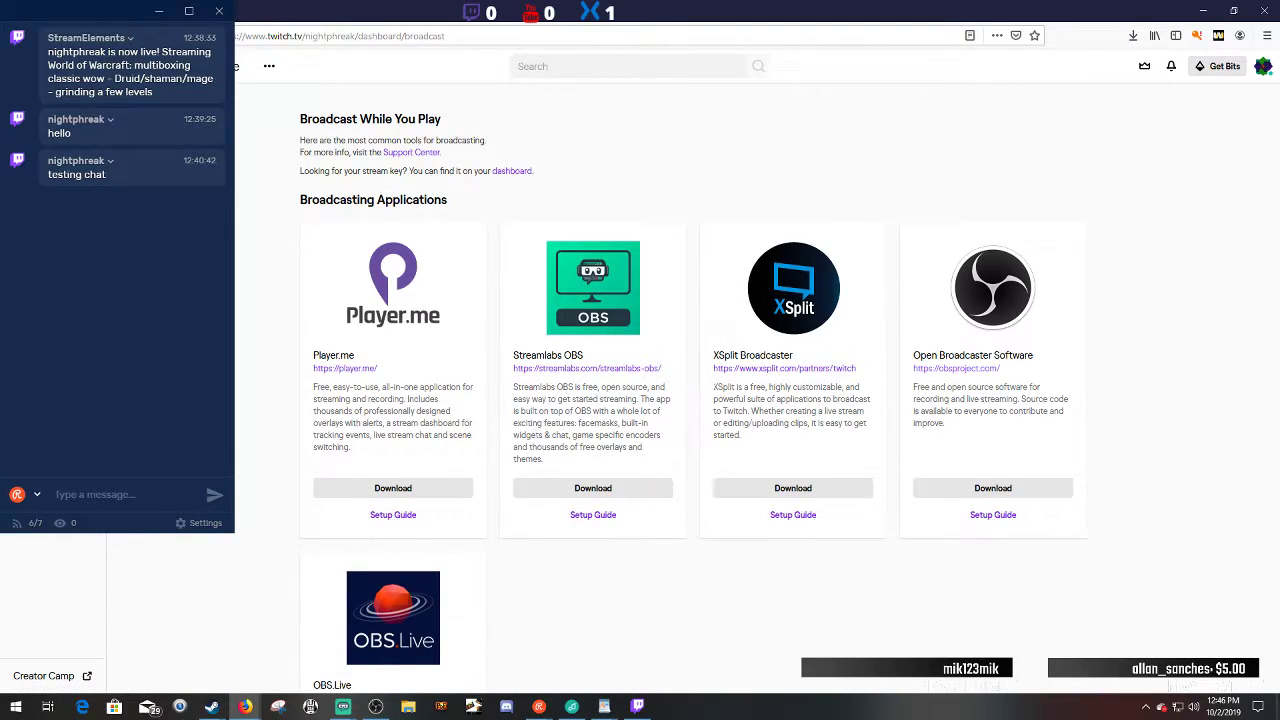
{"action": "left_click_drag", "start_coordinate": [639, 12], "coordinate": [890, 2]}
{"action": "key", "text": "ctrl+t"}
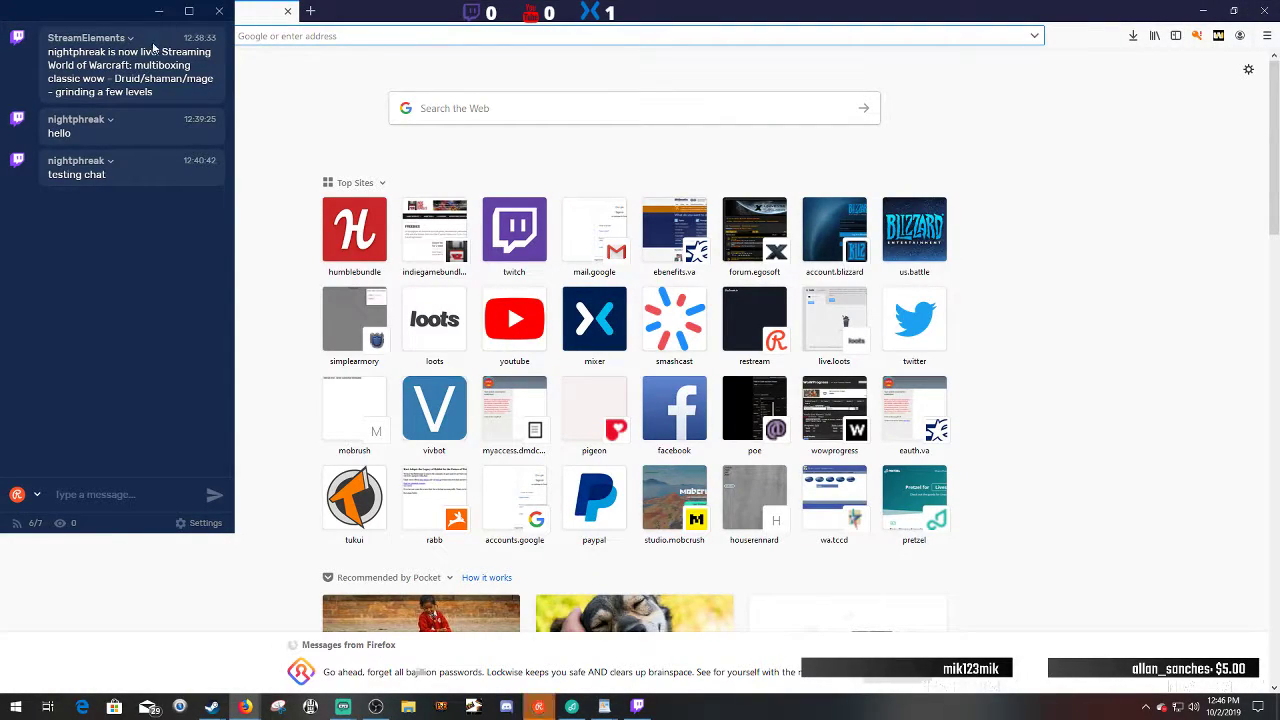
{"action": "left_click", "coordinate": [159, 12]}
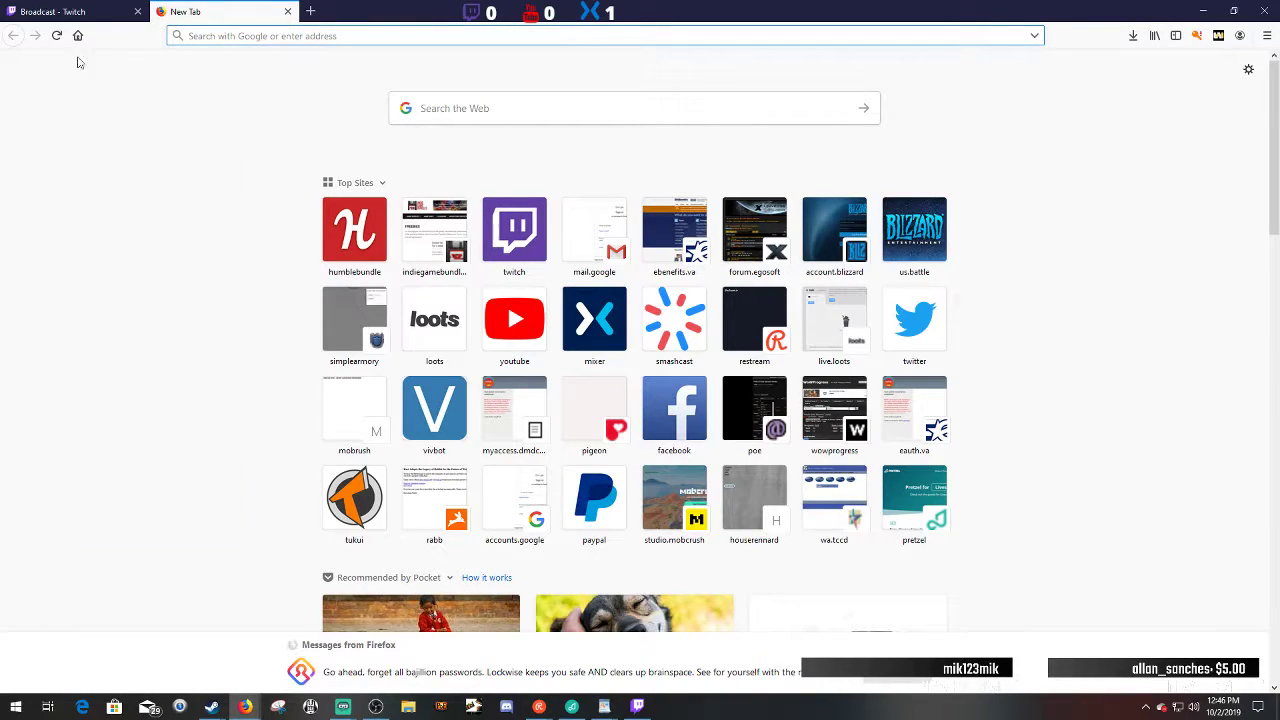
{"action": "left_click", "coordinate": [60, 12]}
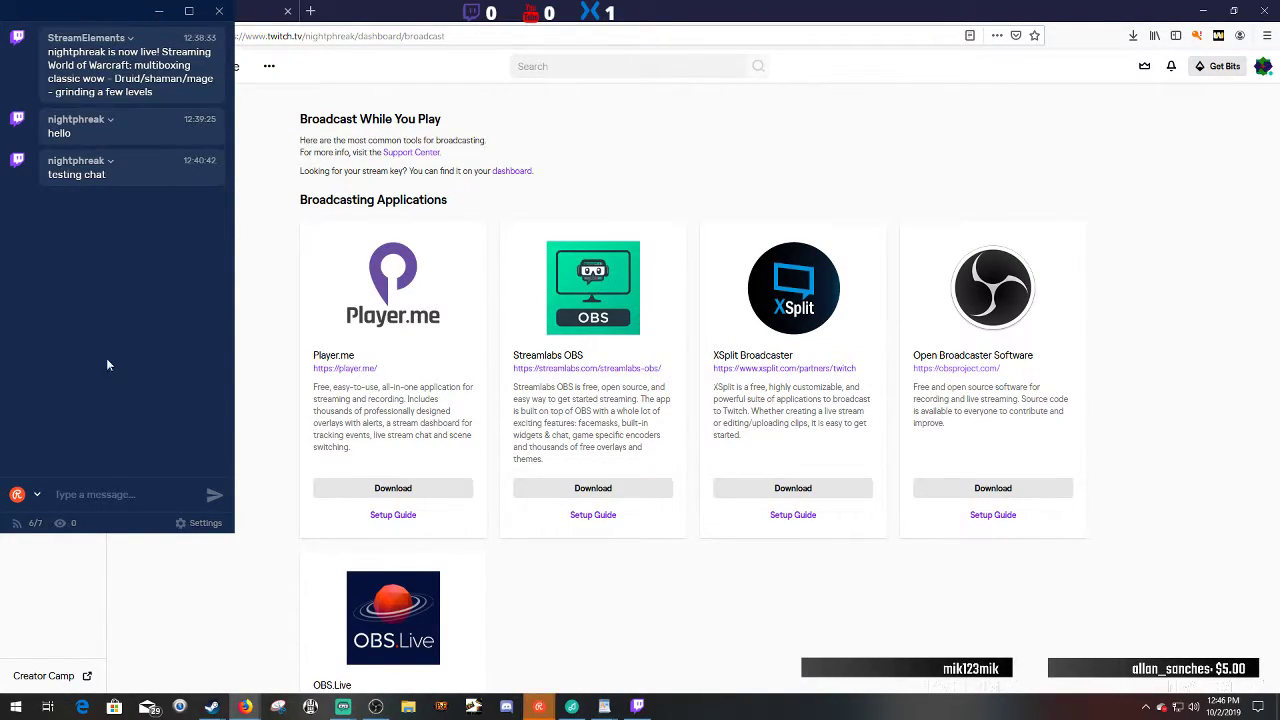
- Turn off Click Through Mode and Always On Top in Restream Chat's appearance settings, and bring the Twitch Broadcast page to the front
{"action": "left_click", "coordinate": [196, 523]}
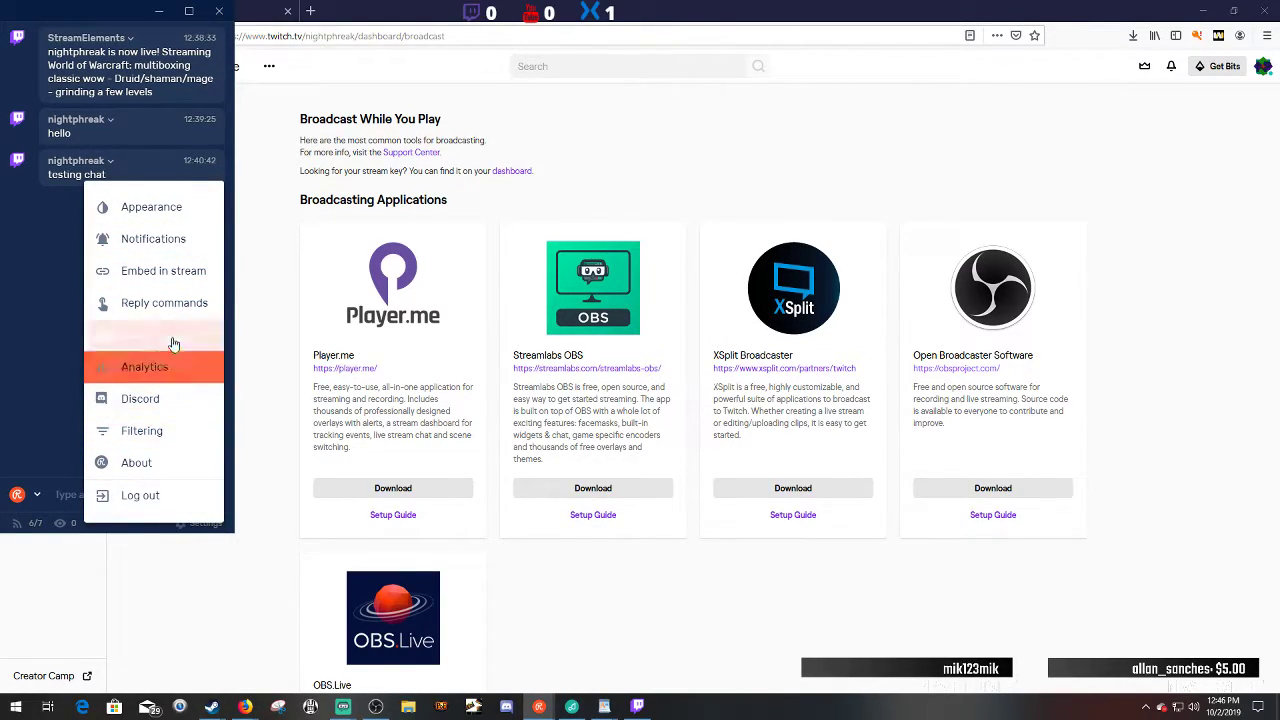
{"action": "left_click", "coordinate": [180, 242]}
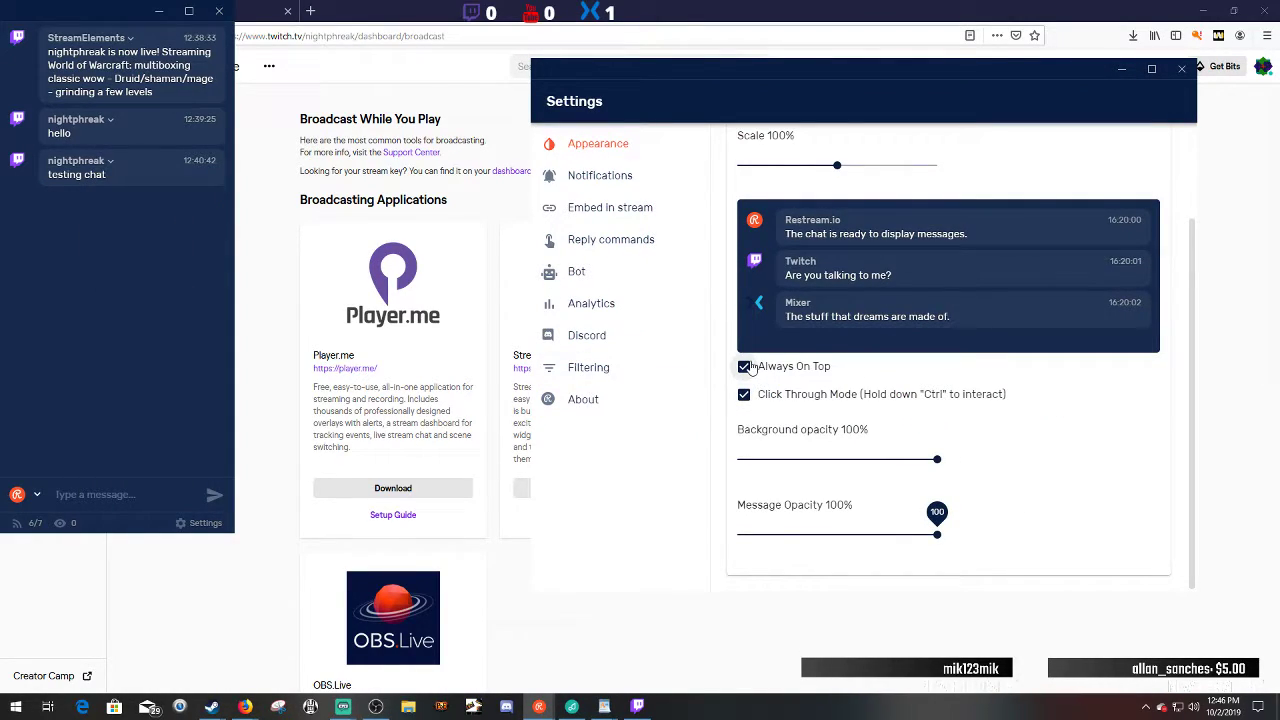
{"action": "left_click", "coordinate": [744, 396]}
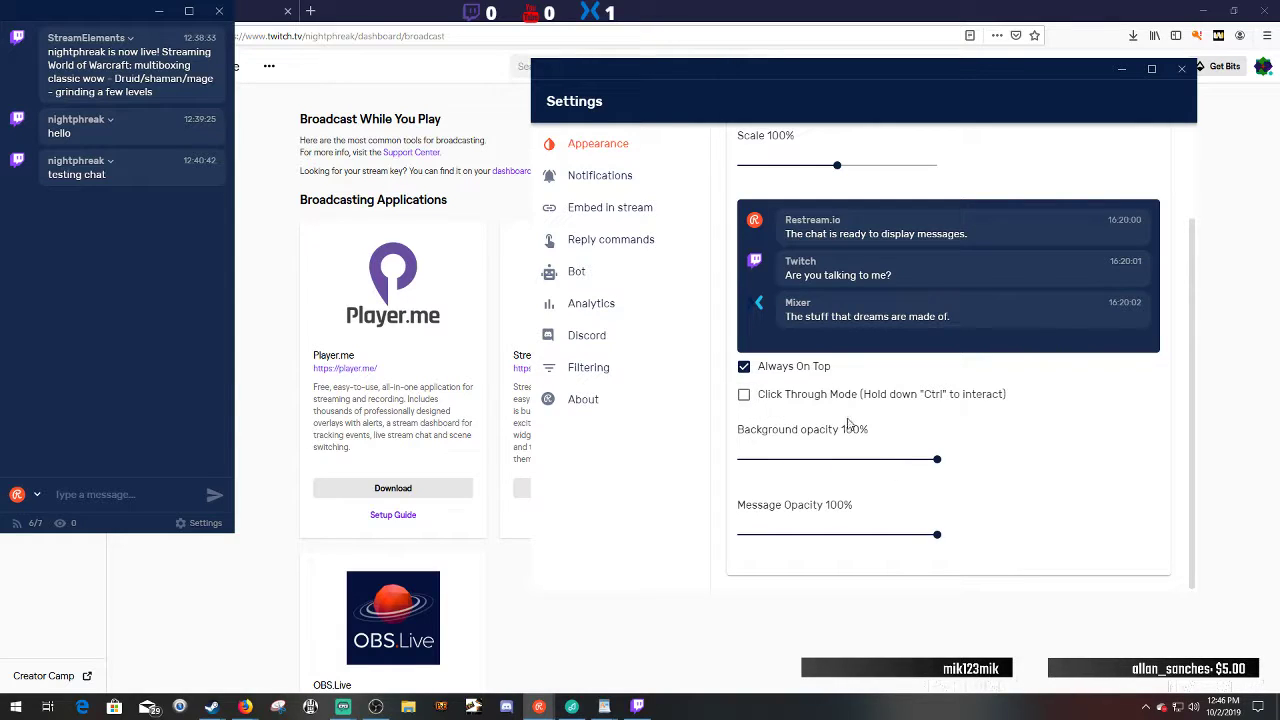
{"action": "scroll", "coordinate": [995, 229], "scroll_direction": "up", "scroll_amount": 2}
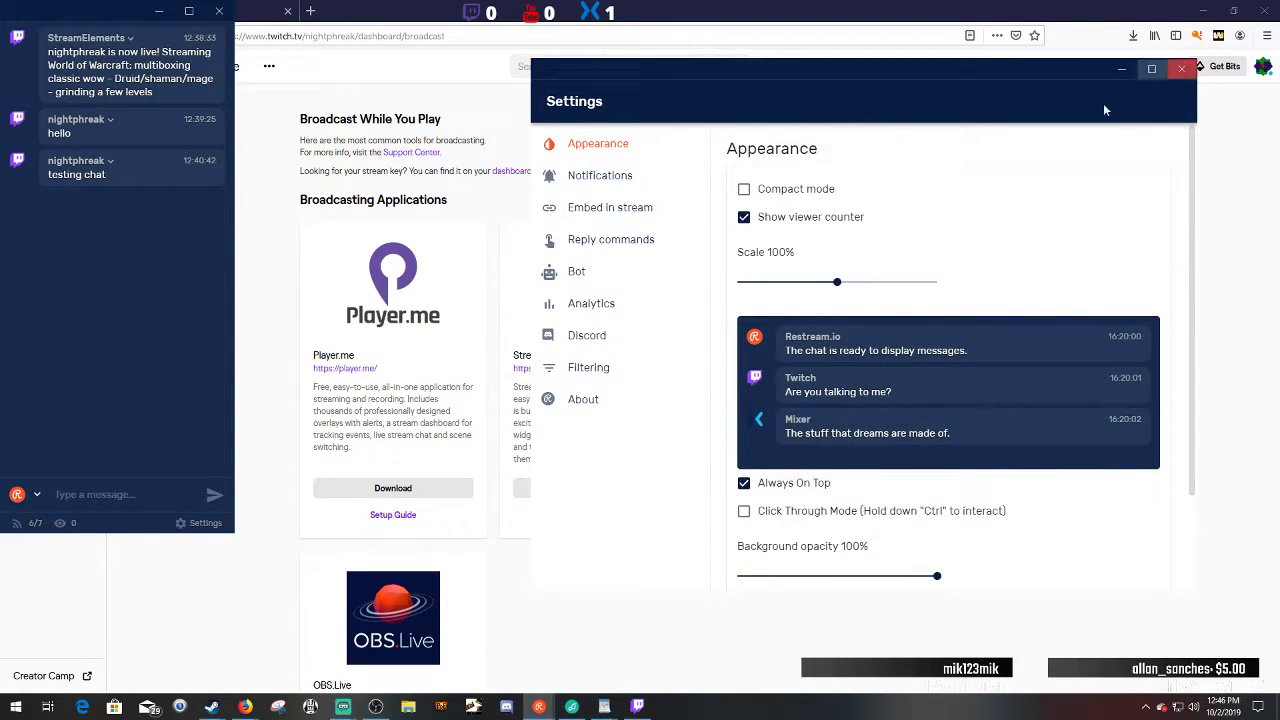
{"action": "left_click", "coordinate": [744, 483]}
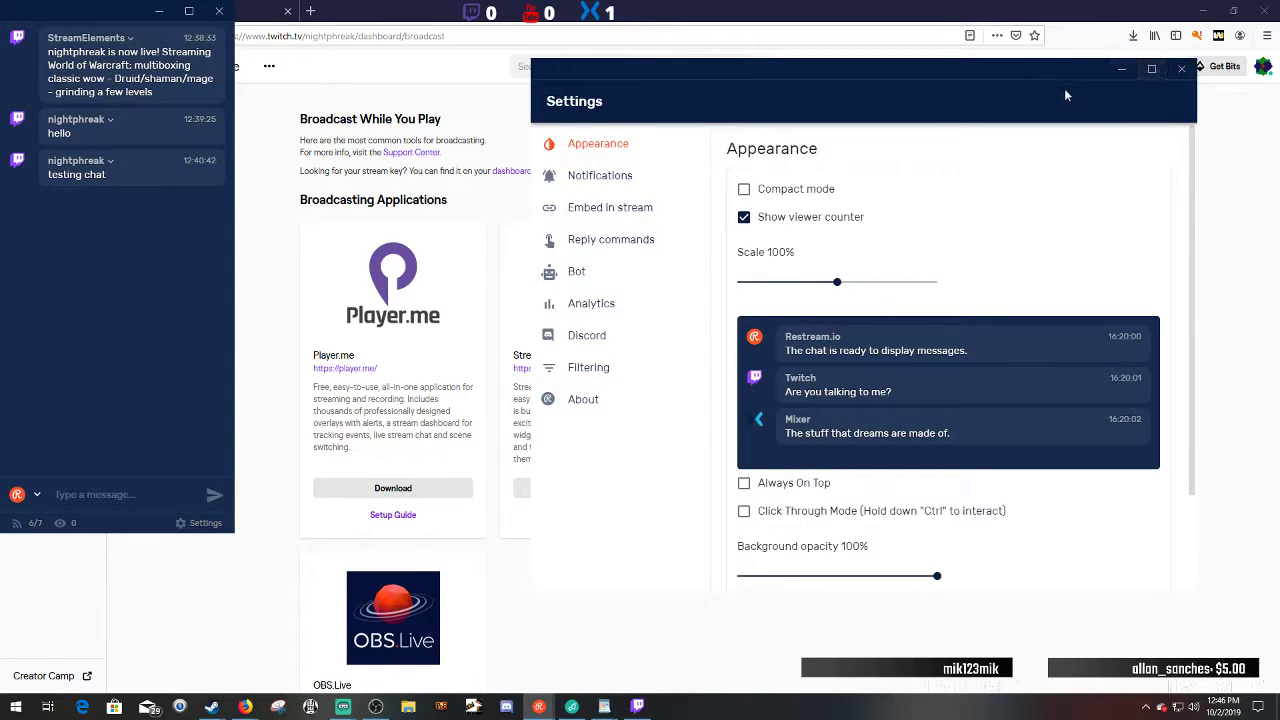
{"action": "left_click", "coordinate": [1182, 72]}
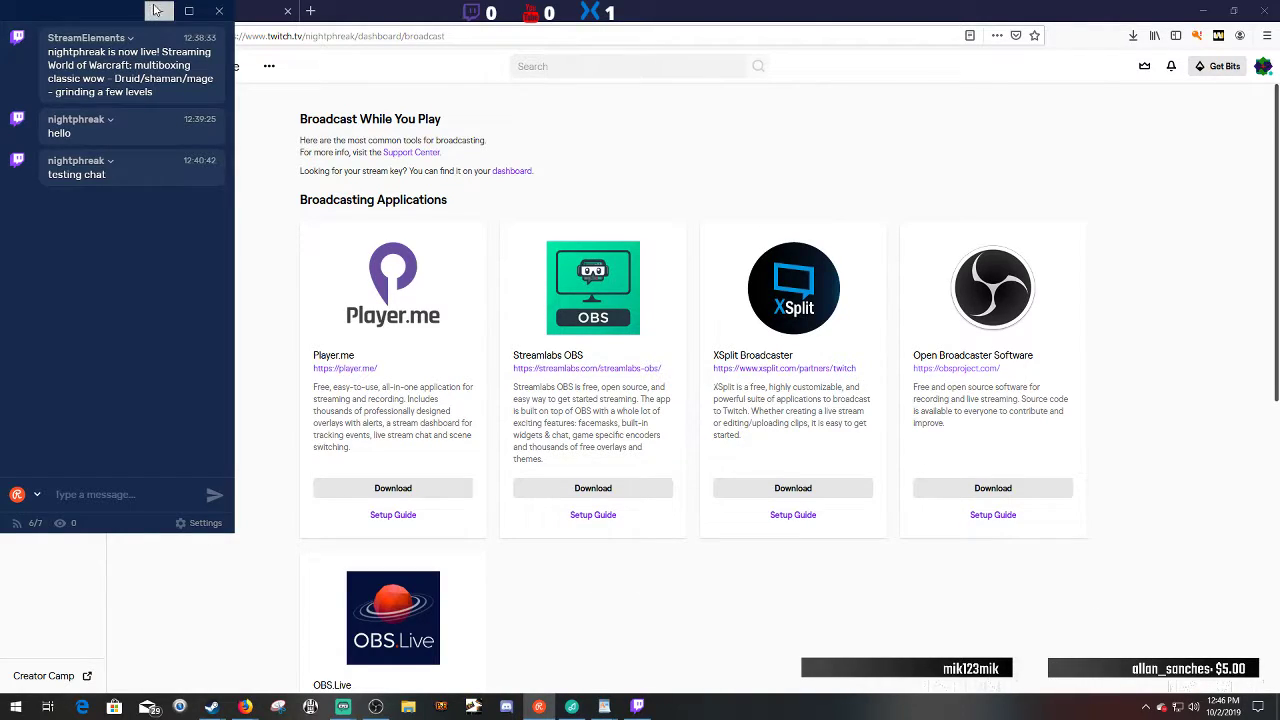
{"action": "left_click", "coordinate": [510, 488]}
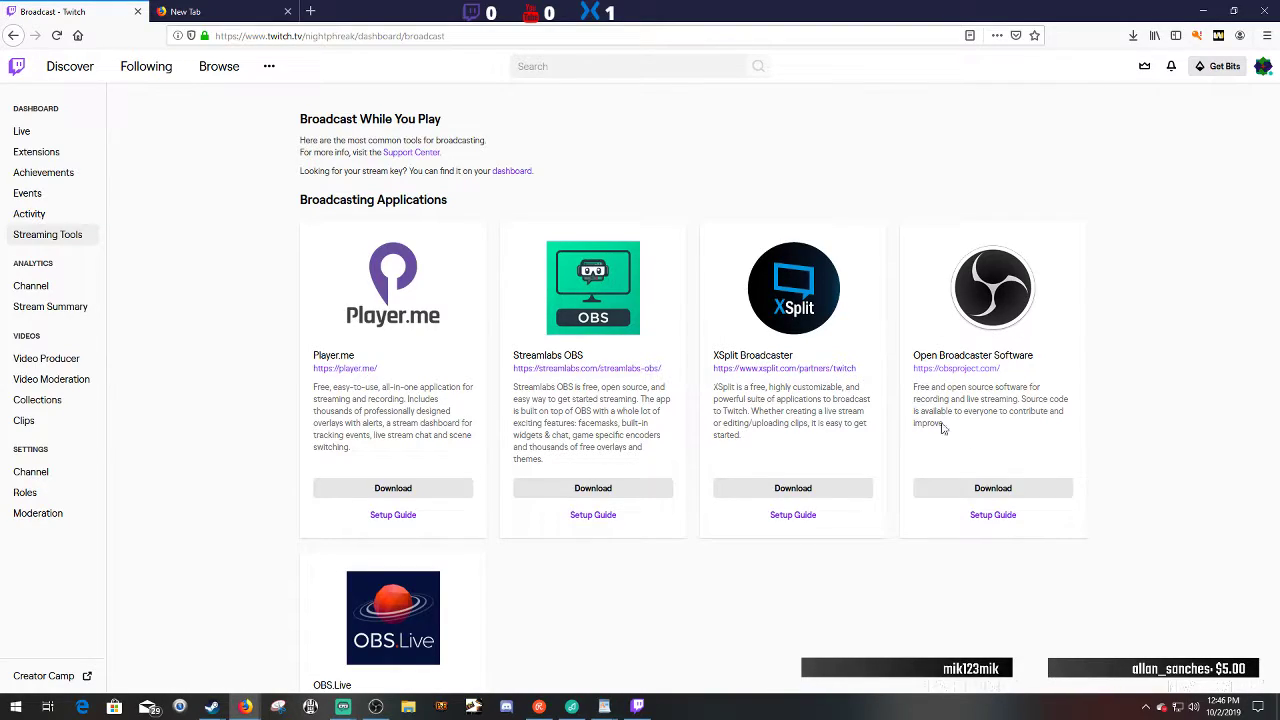
- Open the Streamlabs OBS website from the Twitch broadcasting applications and log in to Streamlabs with Twitch
{"action": "left_click", "coordinate": [605, 369]}
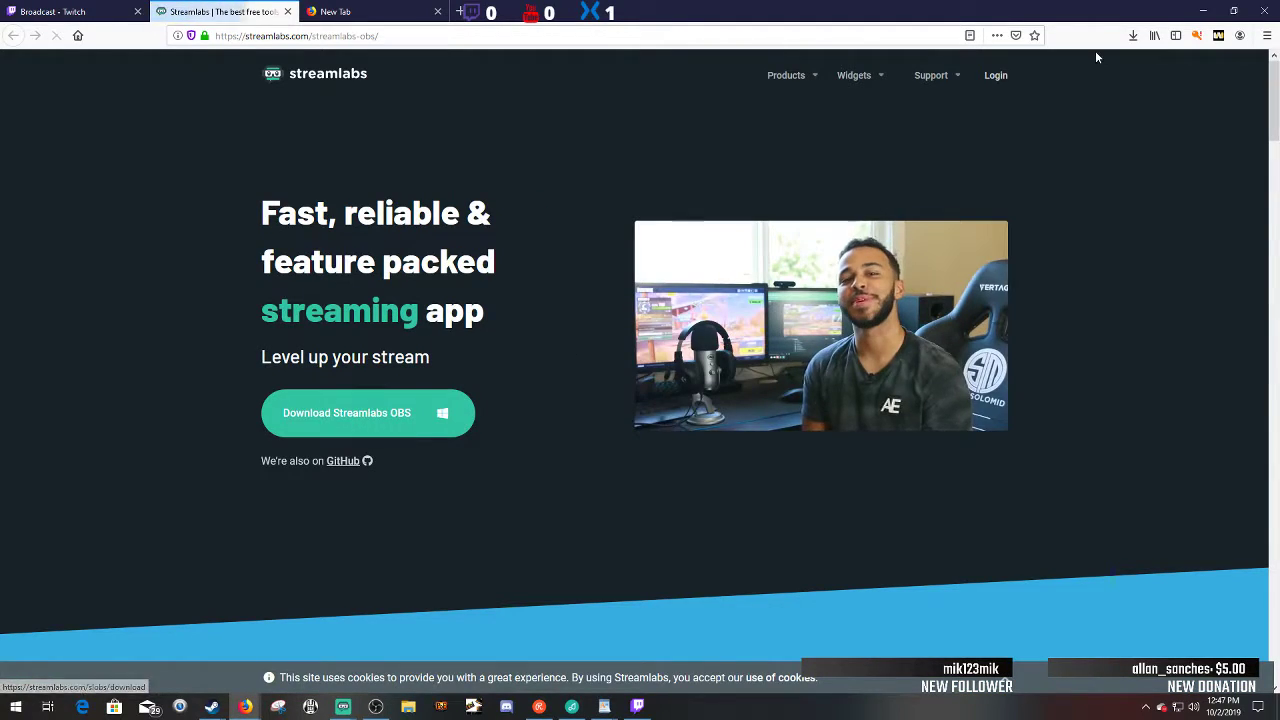
{"action": "left_click", "coordinate": [998, 78]}
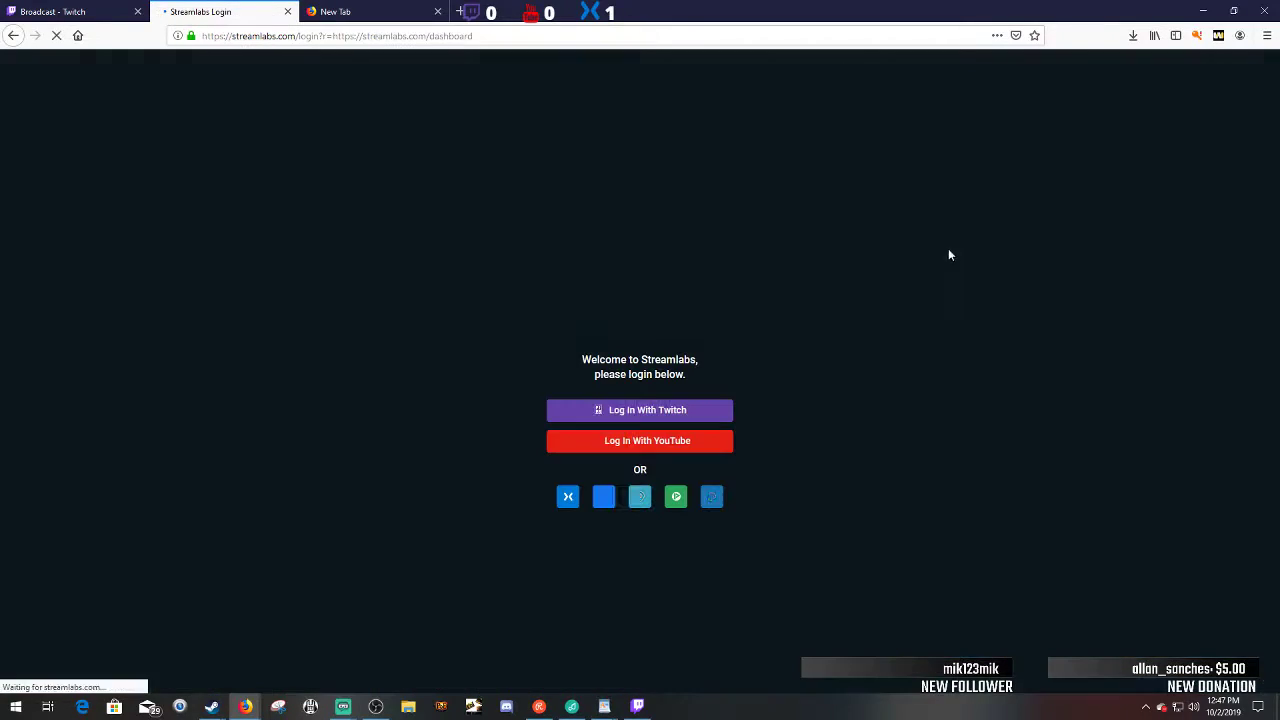
{"action": "left_click", "coordinate": [670, 414]}
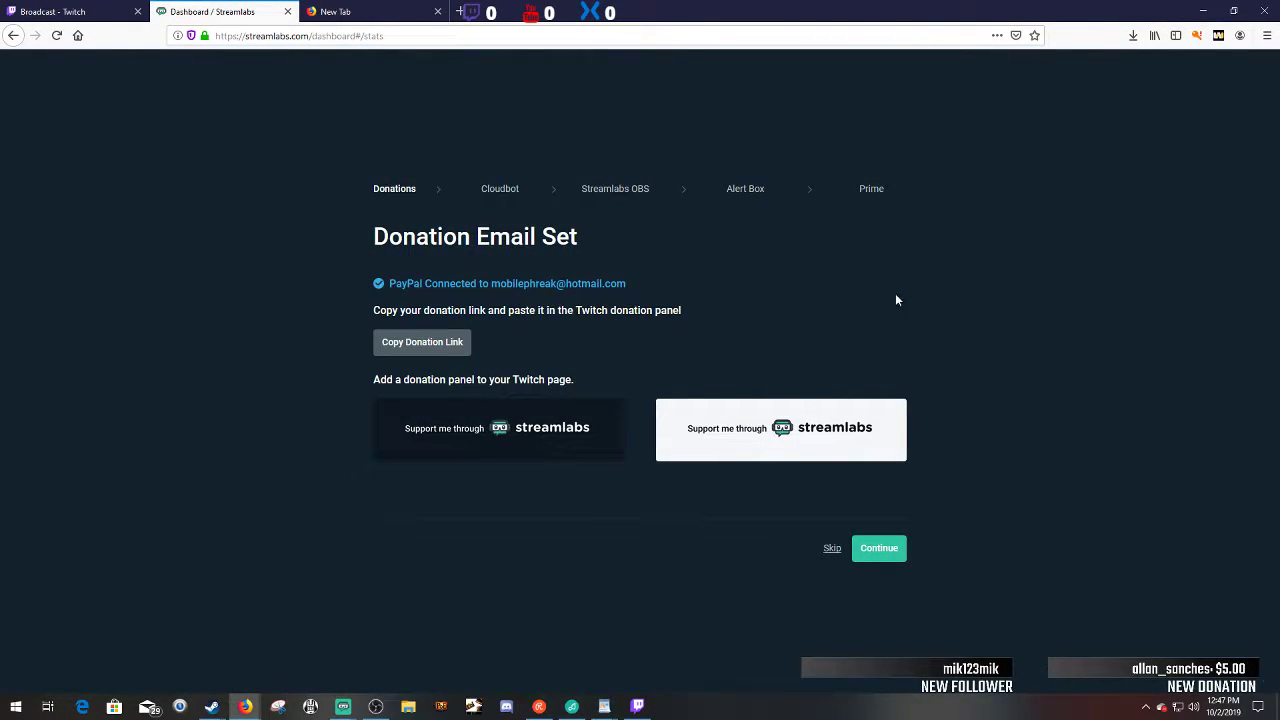
- Skip every page of the Streamlabs setup wizard, from Donations through Prime, to reach the dashboard
{"action": "left_click", "coordinate": [836, 549]}
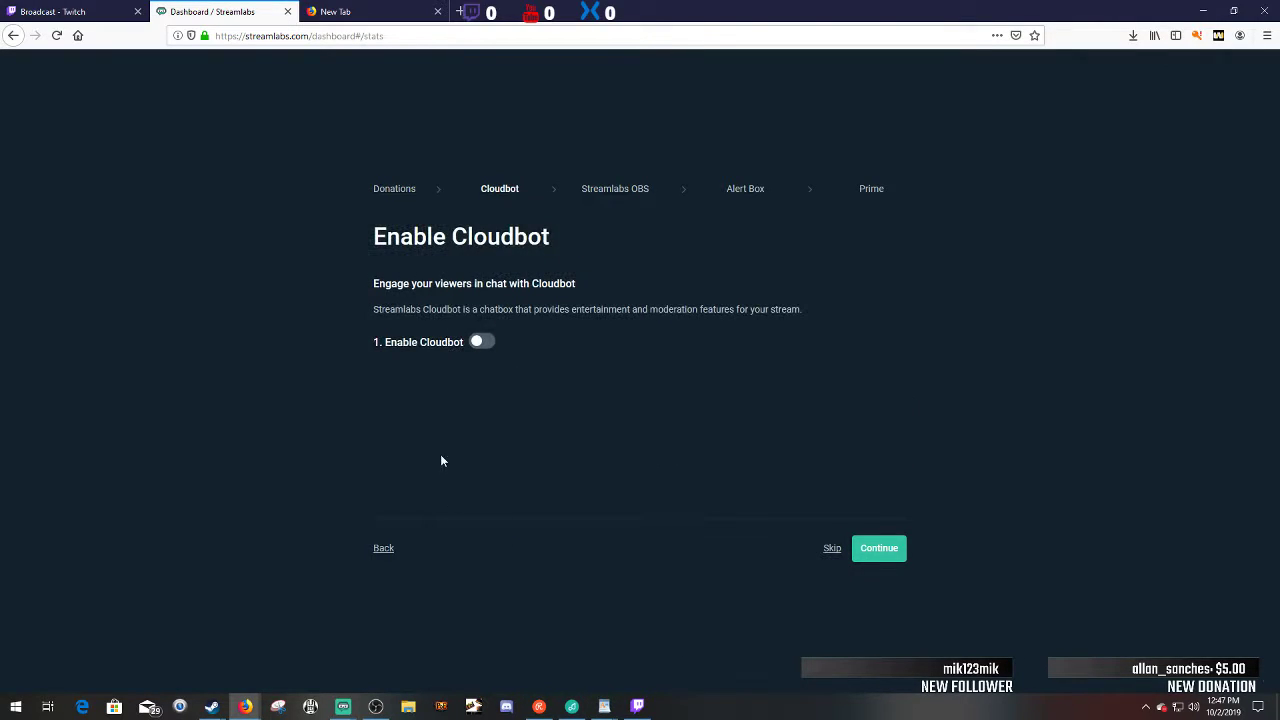
{"action": "left_click", "coordinate": [834, 551]}
{"action": "left_click", "coordinate": [833, 551]}
{"action": "double_click", "coordinate": [833, 551]}
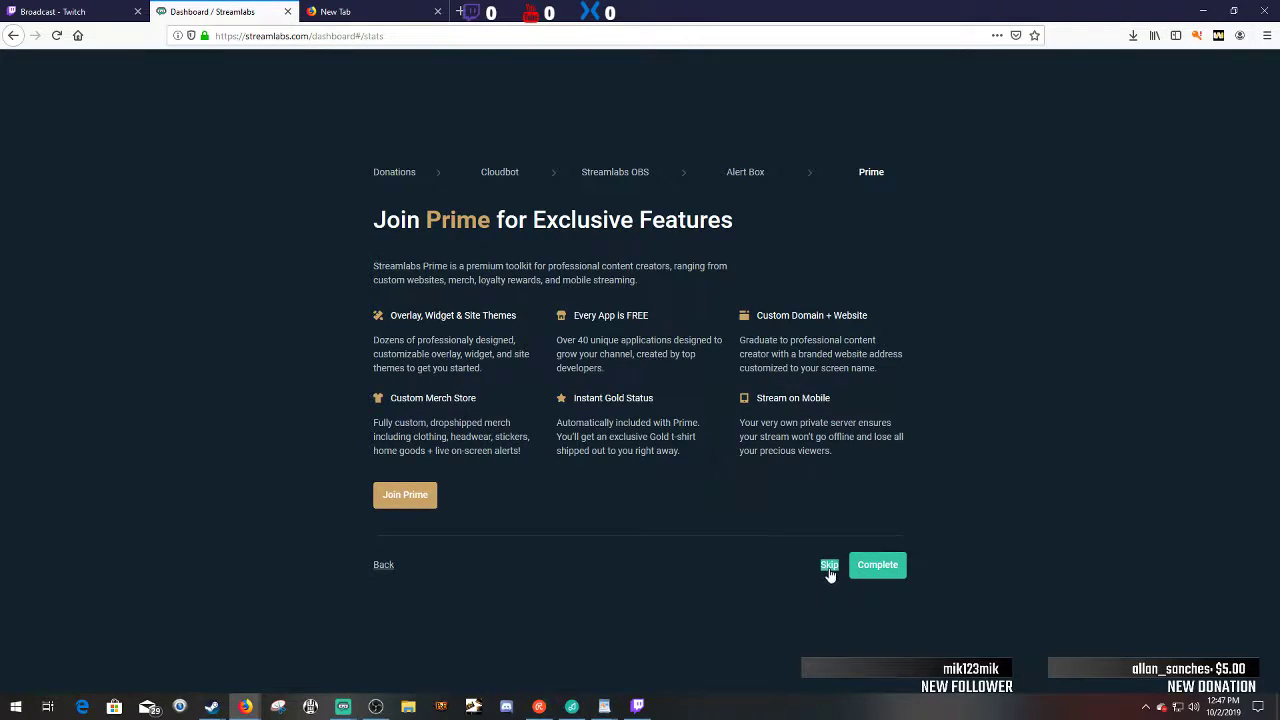
{"action": "left_click", "coordinate": [829, 566]}
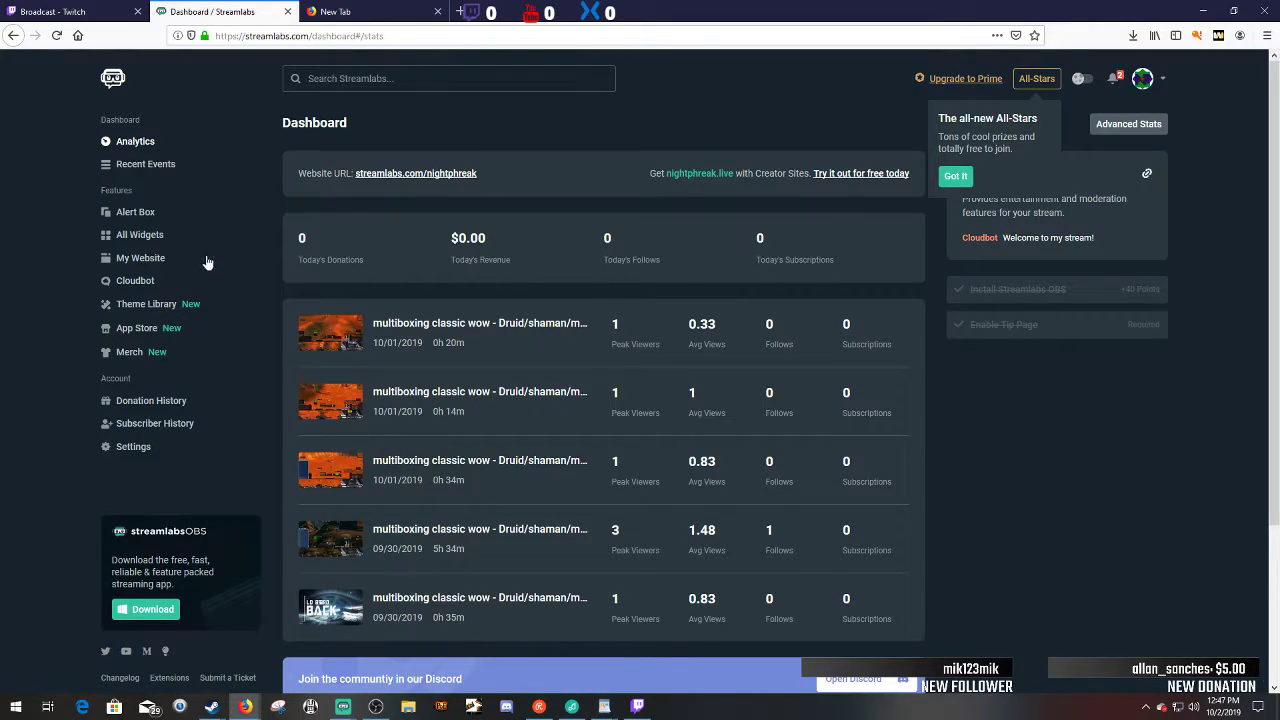
- Open the Theme Library from the Streamlabs dashboard and browse its scene themes
{"action": "scroll", "coordinate": [233, 378], "scroll_direction": "down", "scroll_amount": 2}
{"action": "scroll", "coordinate": [242, 430], "scroll_direction": "up", "scroll_amount": 2}
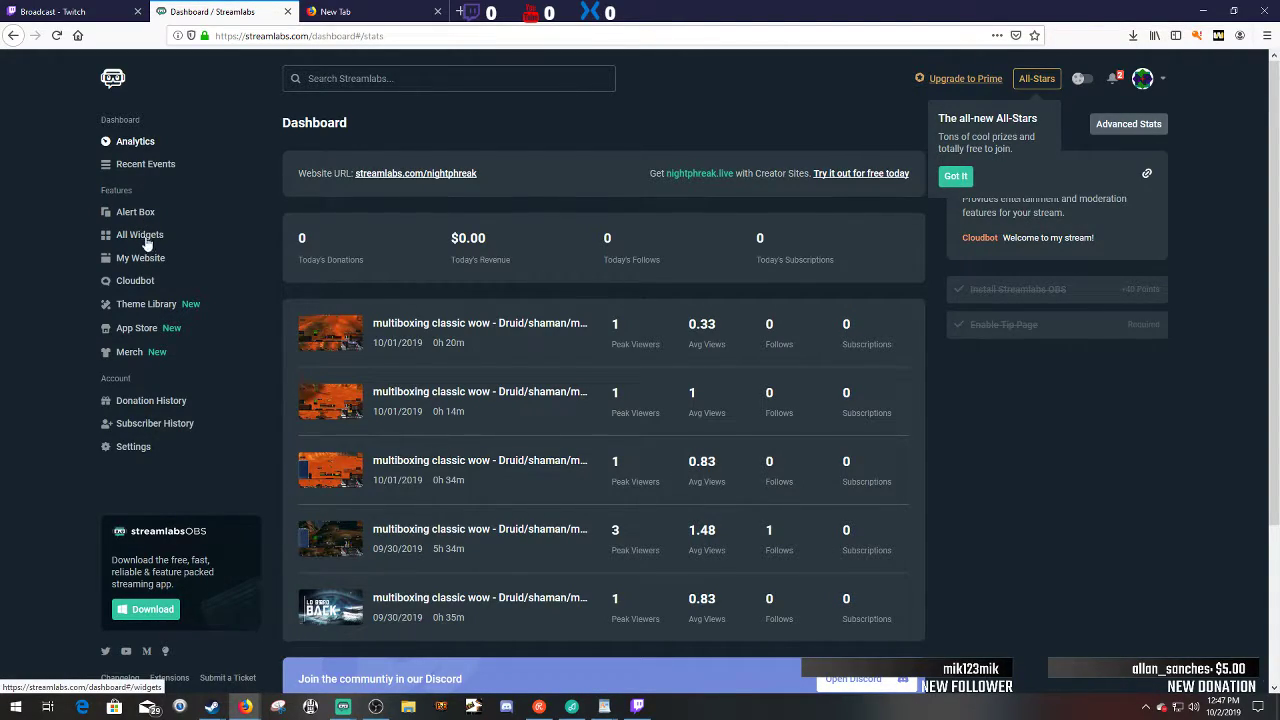
{"action": "left_click", "coordinate": [147, 313]}
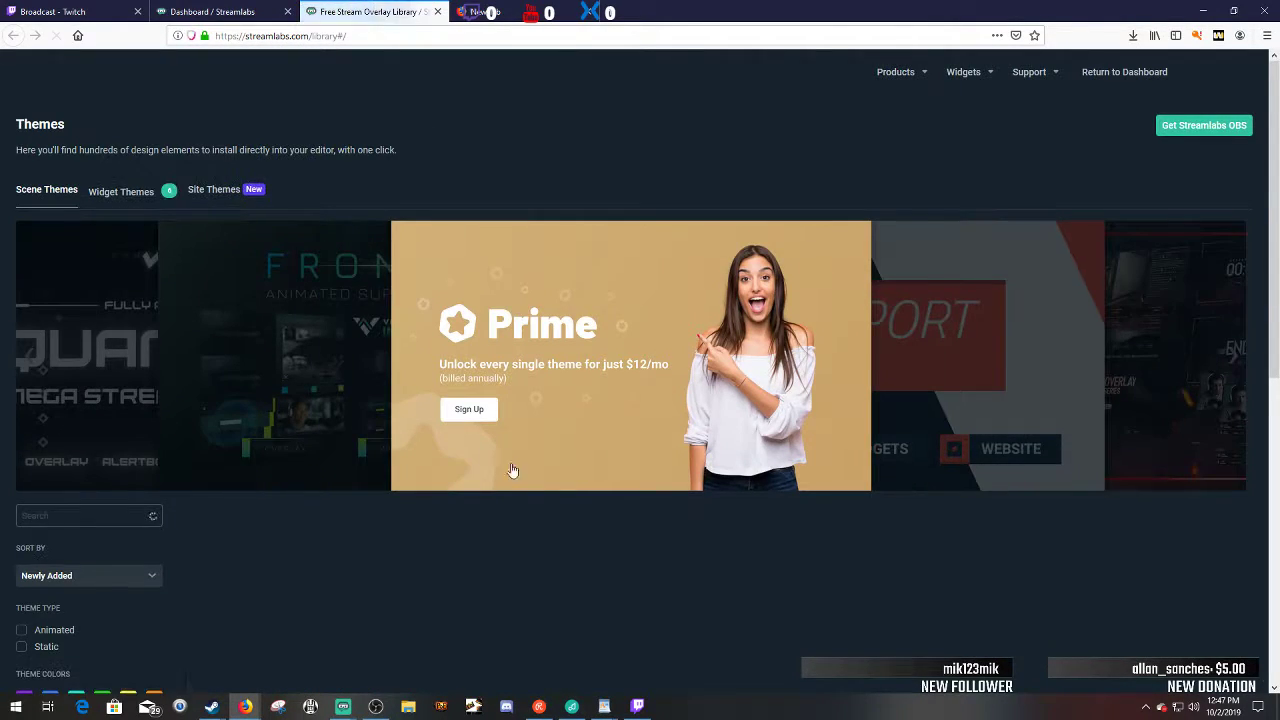
{"action": "scroll", "coordinate": [511, 470], "scroll_direction": "down", "scroll_amount": 5}
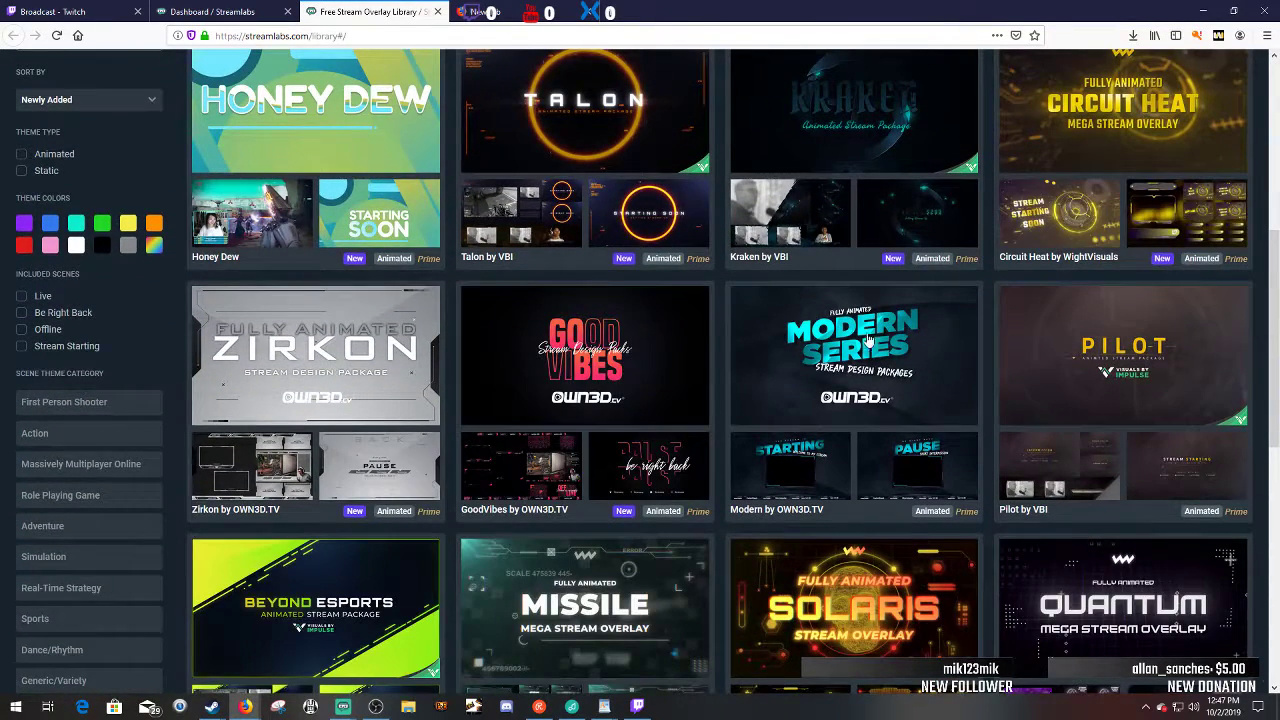
- View the overlay scenes preview of the GoodVibes by OWN3D.TV theme, return to the listing, and close the Theme Library
{"action": "left_click", "coordinate": [554, 478]}
{"action": "scroll", "coordinate": [664, 433], "scroll_direction": "down", "scroll_amount": 4}
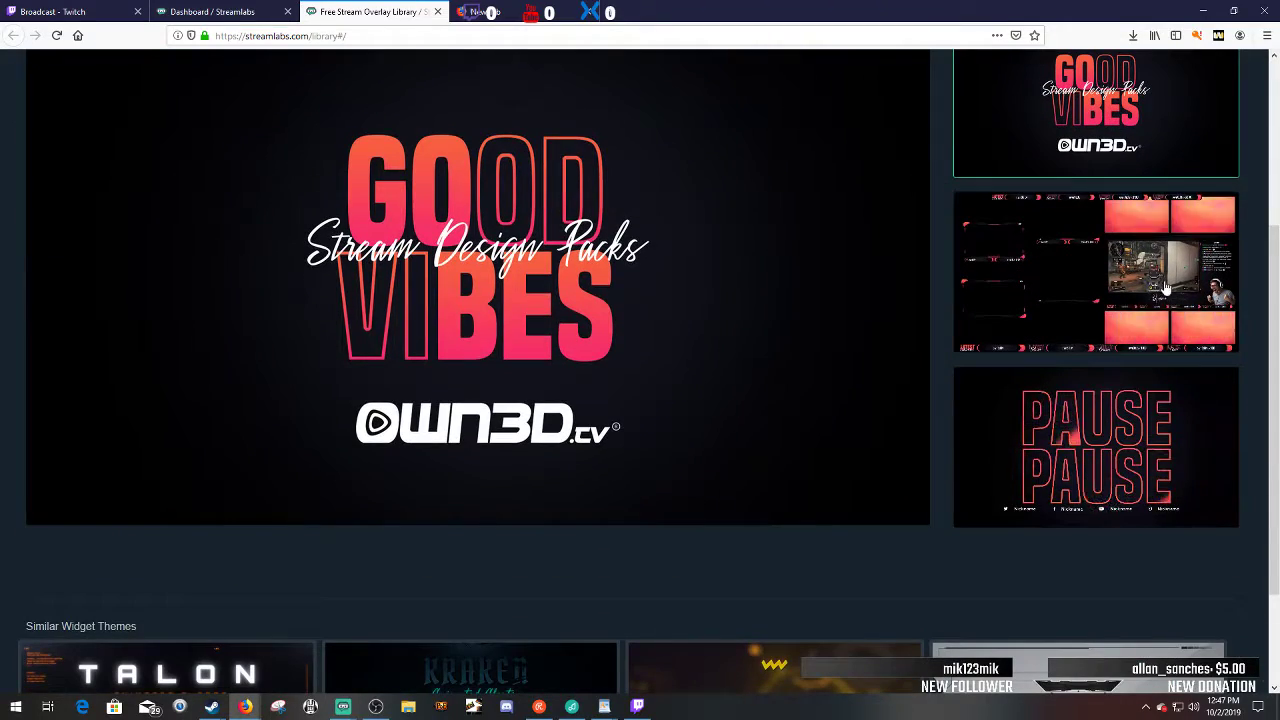
{"action": "left_click", "coordinate": [1163, 296]}
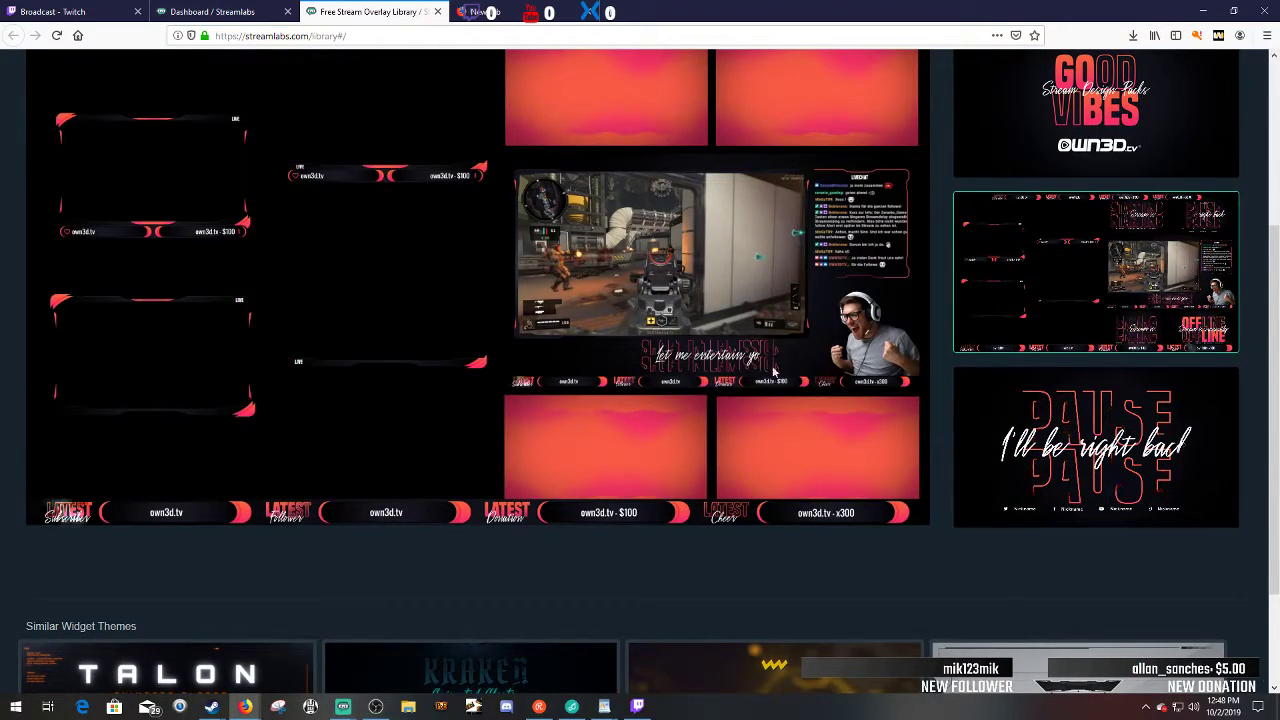
{"action": "scroll", "coordinate": [750, 395], "scroll_direction": "up", "scroll_amount": 2}
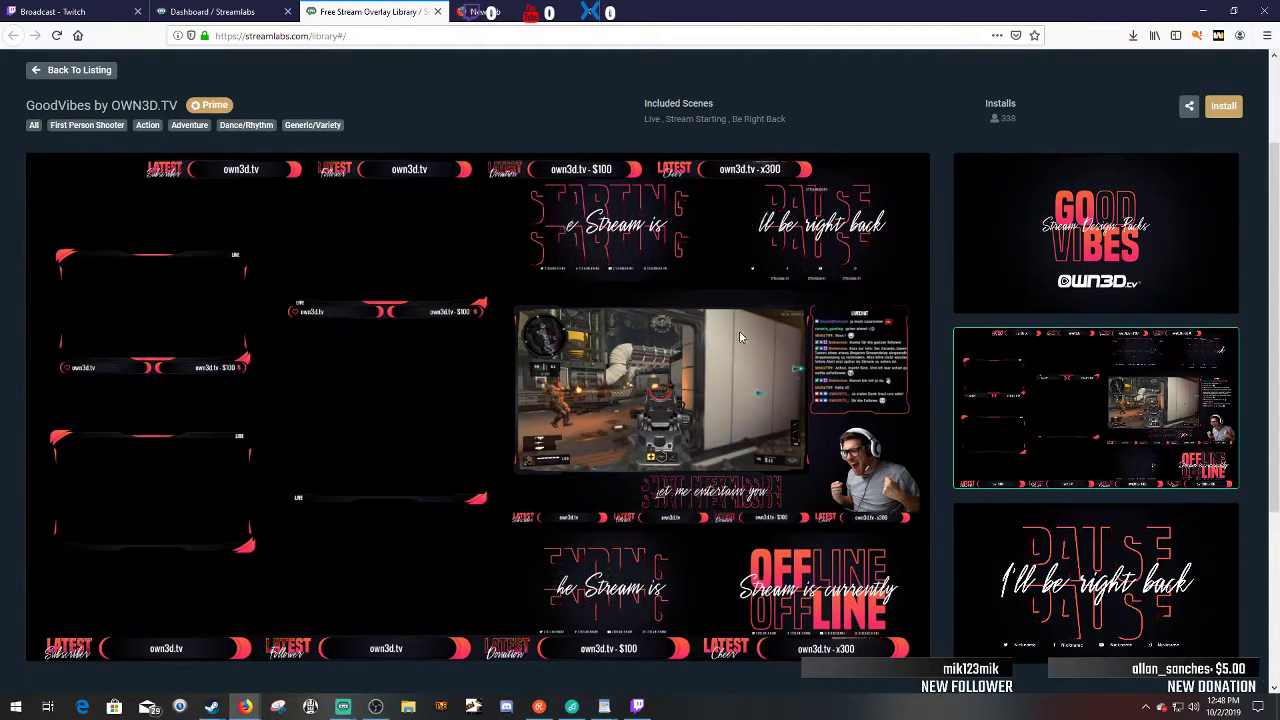
{"action": "left_click", "coordinate": [64, 74]}
{"action": "scroll", "coordinate": [132, 311], "scroll_direction": "up", "scroll_amount": 5}
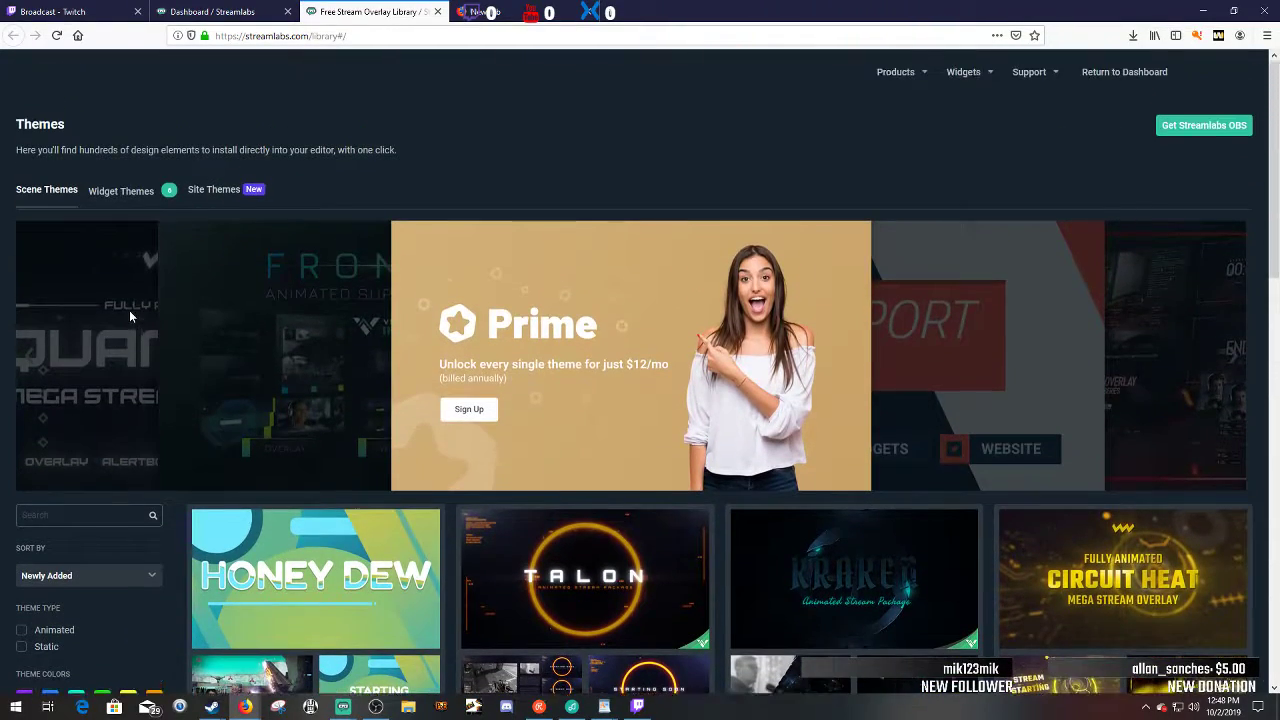
{"action": "left_click", "coordinate": [437, 12]}
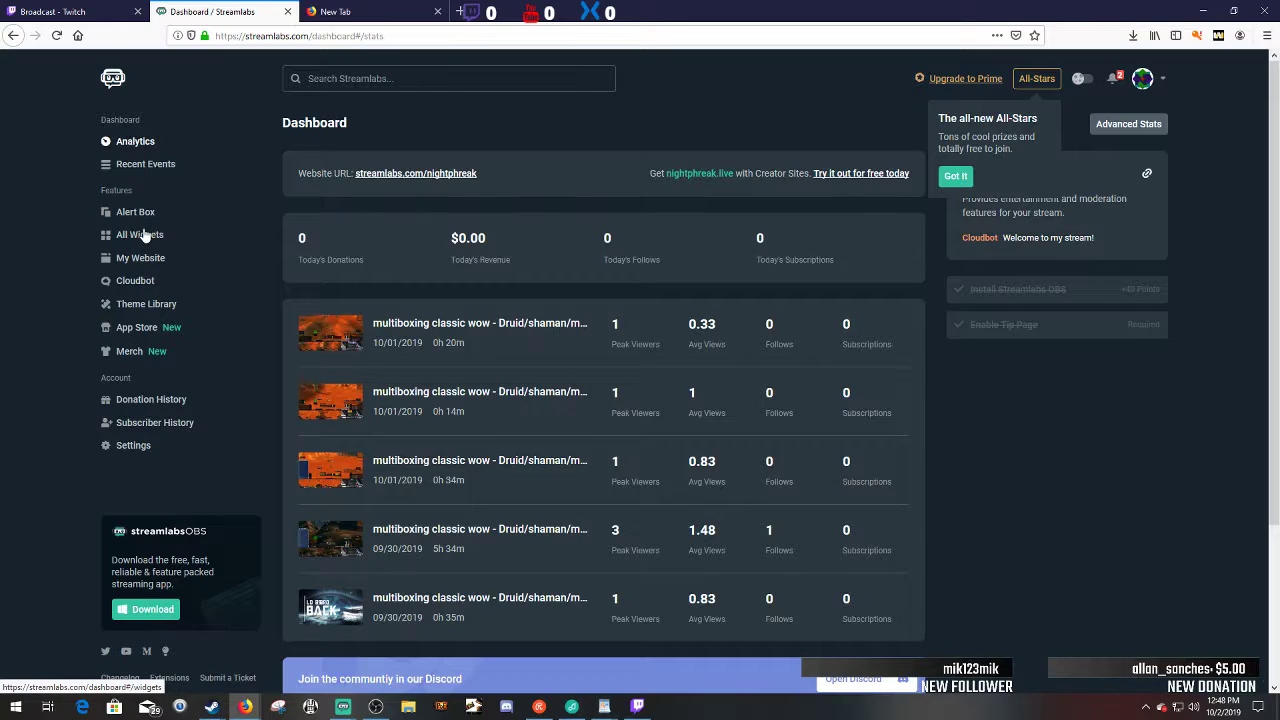
- Open the Chat Box widget from the Streamlabs widget gallery and dismiss its introduction
{"action": "scroll", "coordinate": [230, 384], "scroll_direction": "down", "scroll_amount": 2}
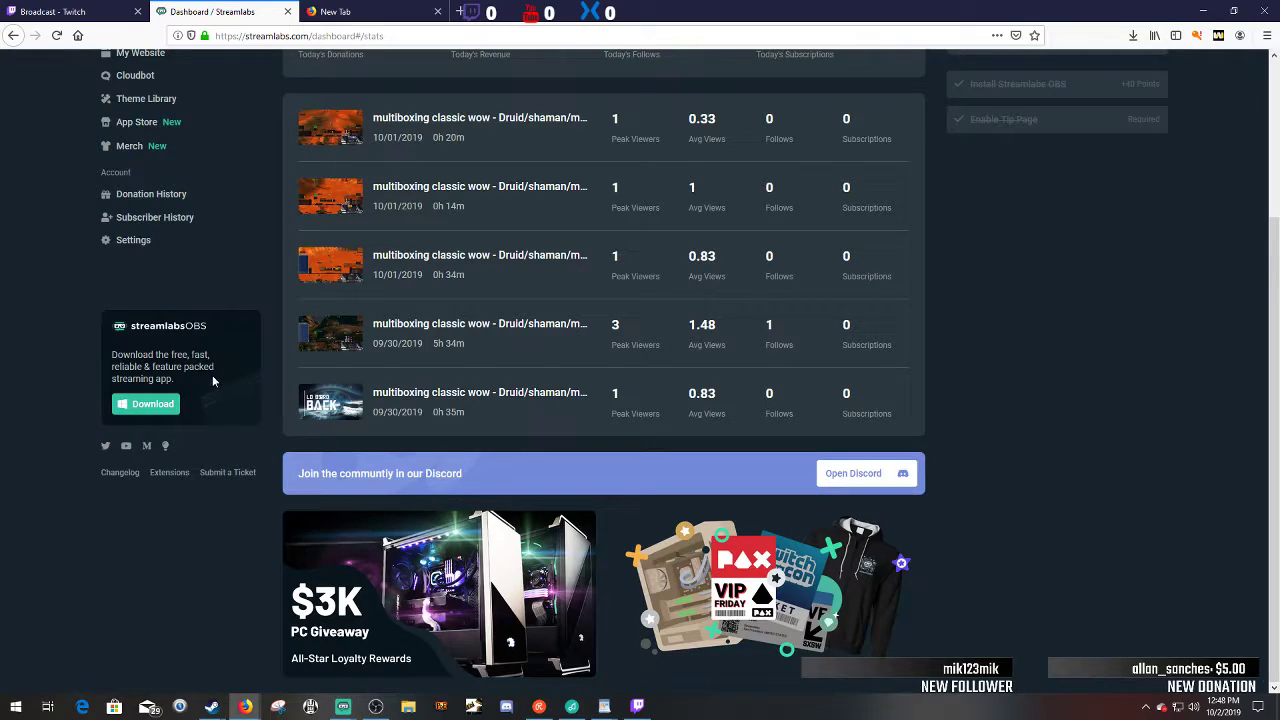
{"action": "scroll", "coordinate": [210, 372], "scroll_direction": "up", "scroll_amount": 2}
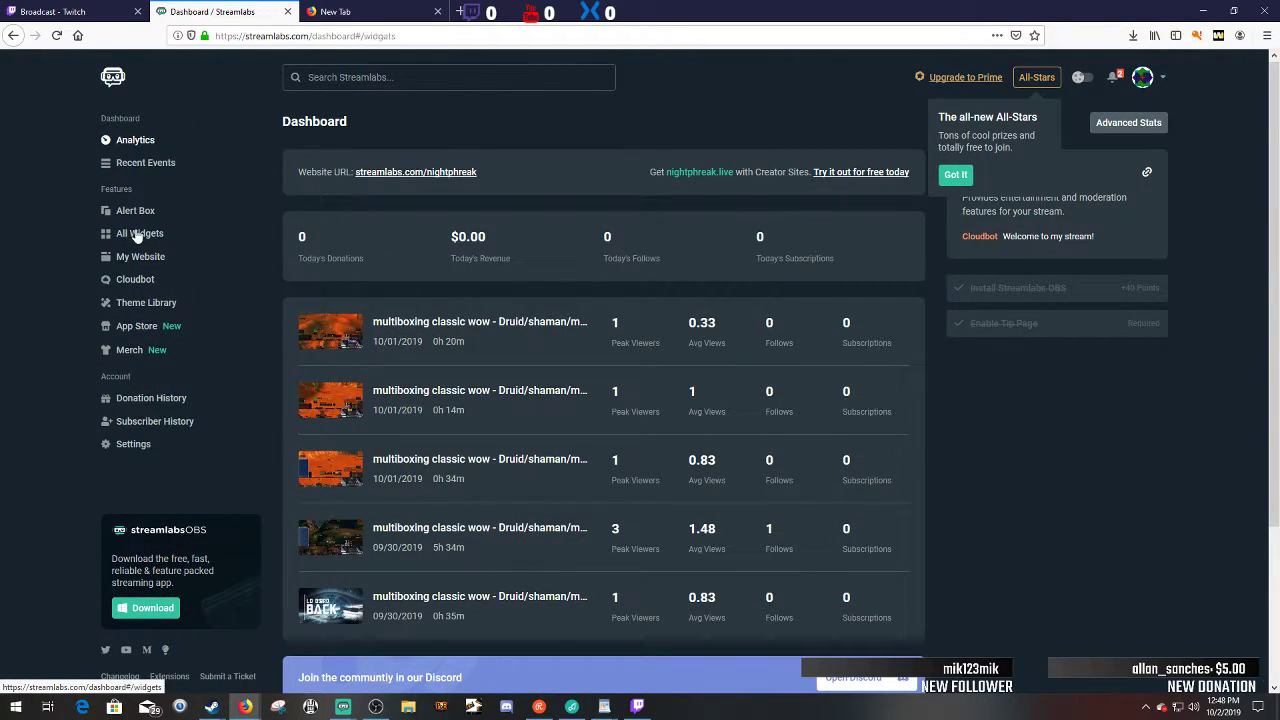
{"action": "left_click", "coordinate": [140, 233]}
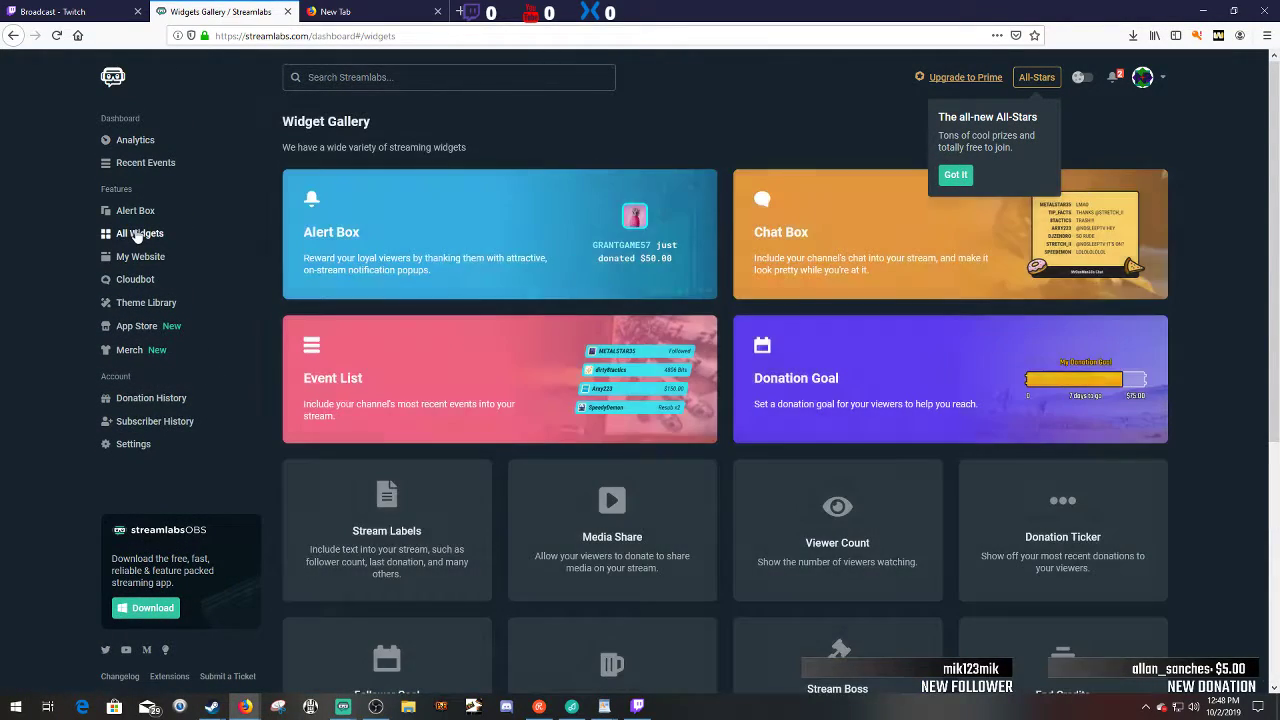
{"action": "left_click", "coordinate": [789, 246]}
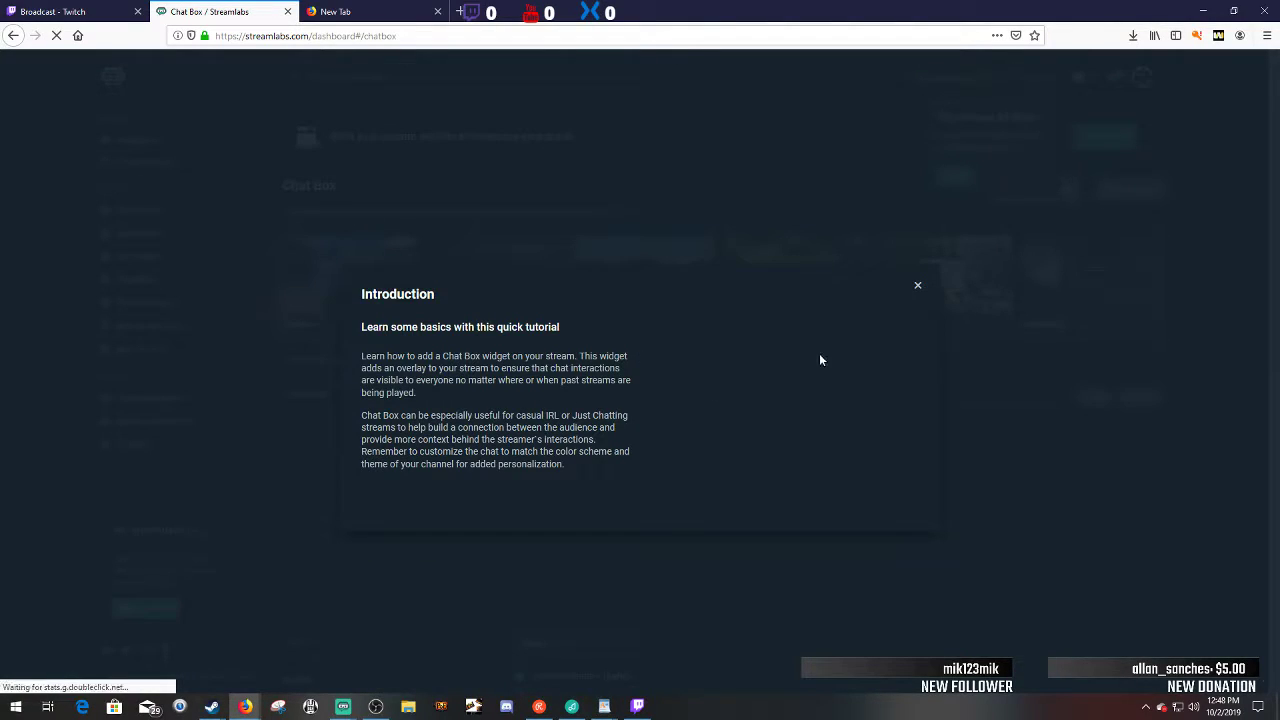
{"action": "left_click", "coordinate": [917, 285]}
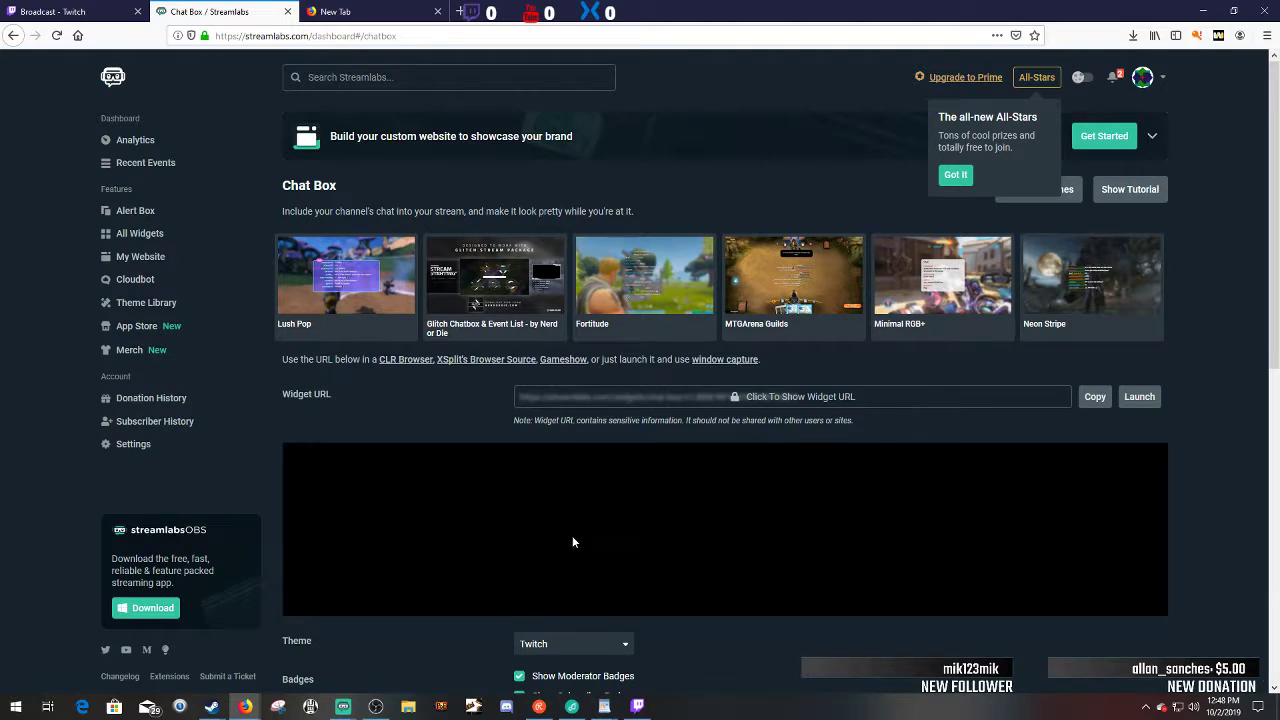
- Examine the Chat Box widget's theme, badge, emote, color, font size and message hiding settings, and return to its widget URL
{"action": "scroll", "coordinate": [770, 607], "scroll_direction": "down", "scroll_amount": 3}
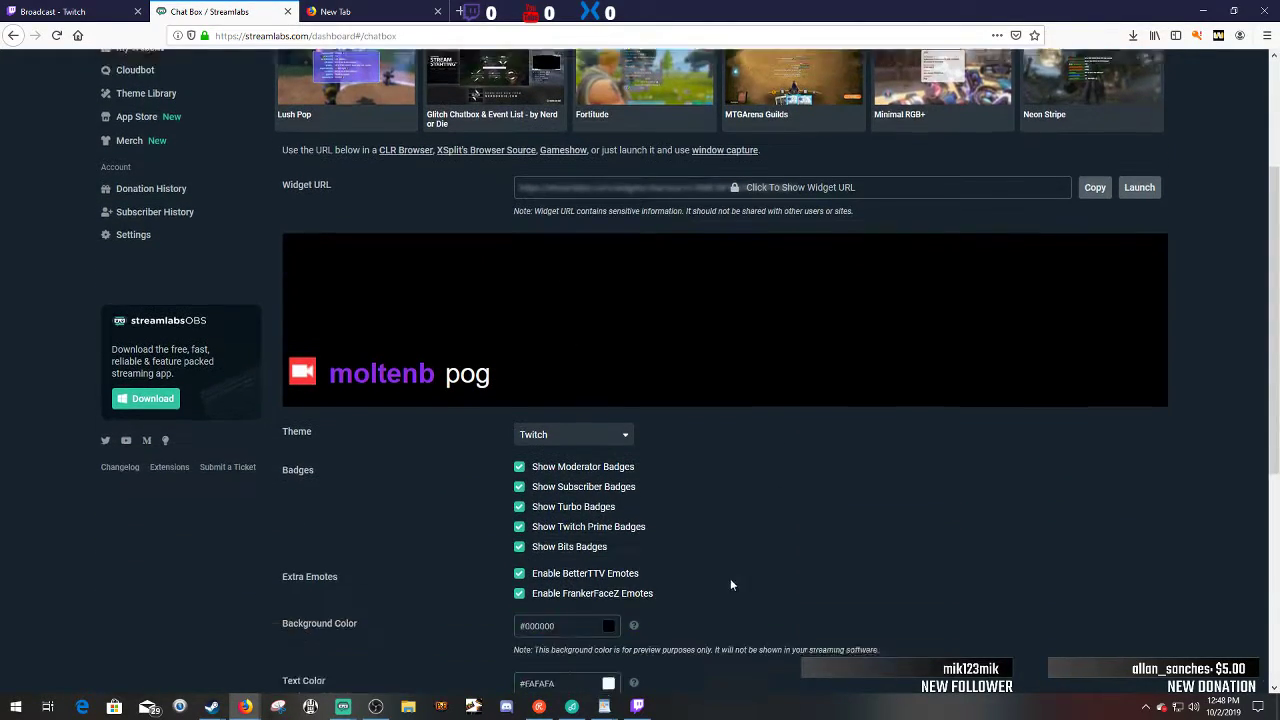
{"action": "scroll", "coordinate": [700, 600], "scroll_direction": "down", "scroll_amount": 3}
{"action": "scroll", "coordinate": [760, 511], "scroll_direction": "up", "scroll_amount": 1}
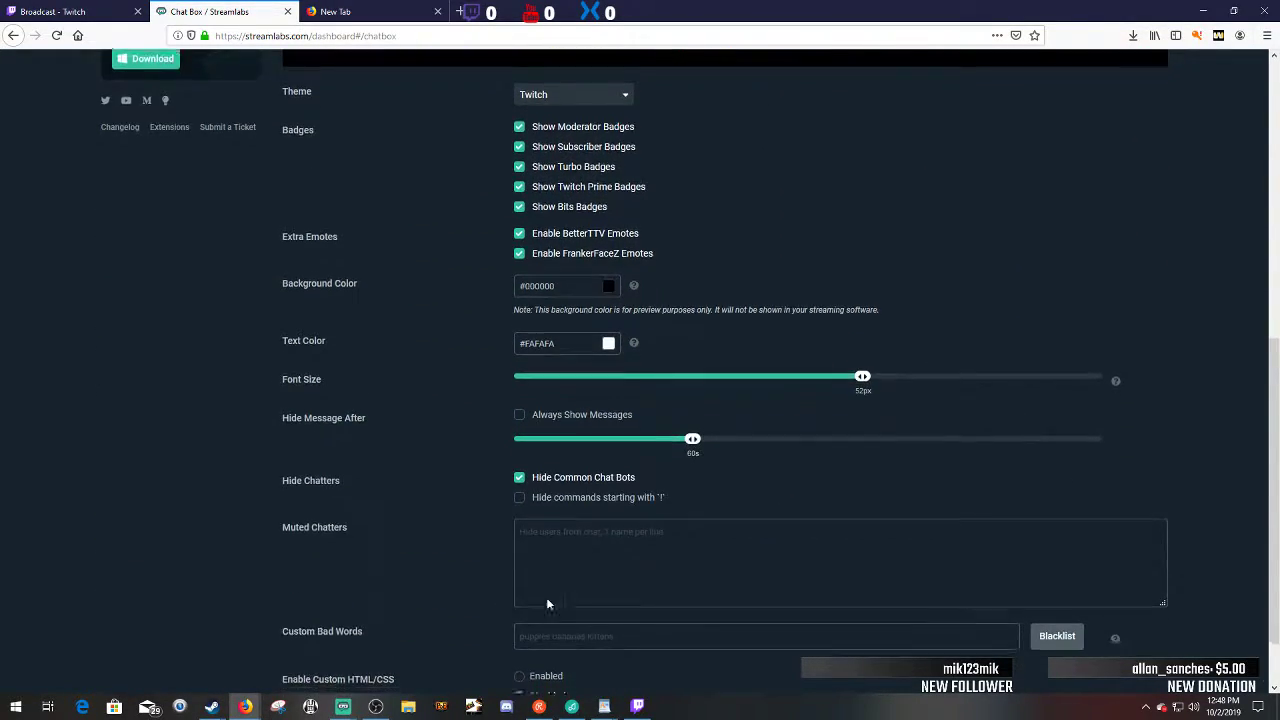
{"action": "scroll", "coordinate": [819, 511], "scroll_direction": "up", "scroll_amount": 4}
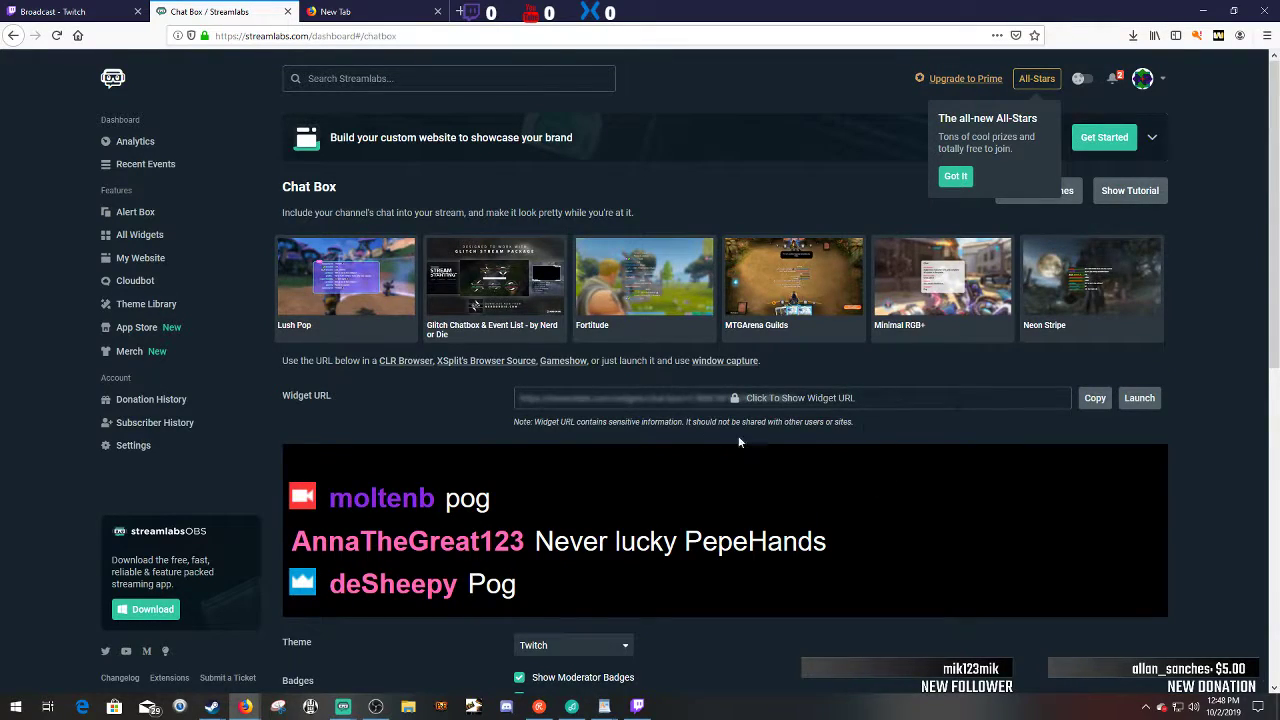
- Copy the Chat Box widget URL from Streamlabs and add a Browser source in OBS that loads this private URL
{"action": "left_click", "coordinate": [1094, 399]}
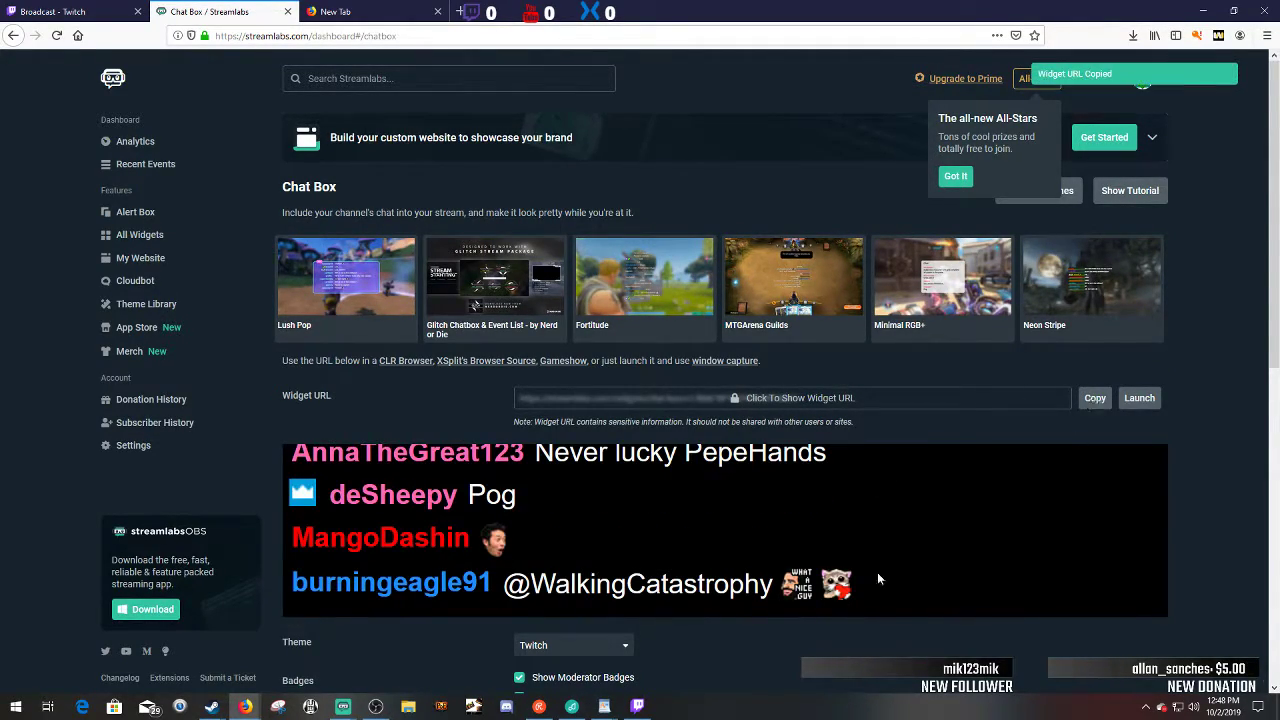
{"action": "left_click", "coordinate": [377, 708]}
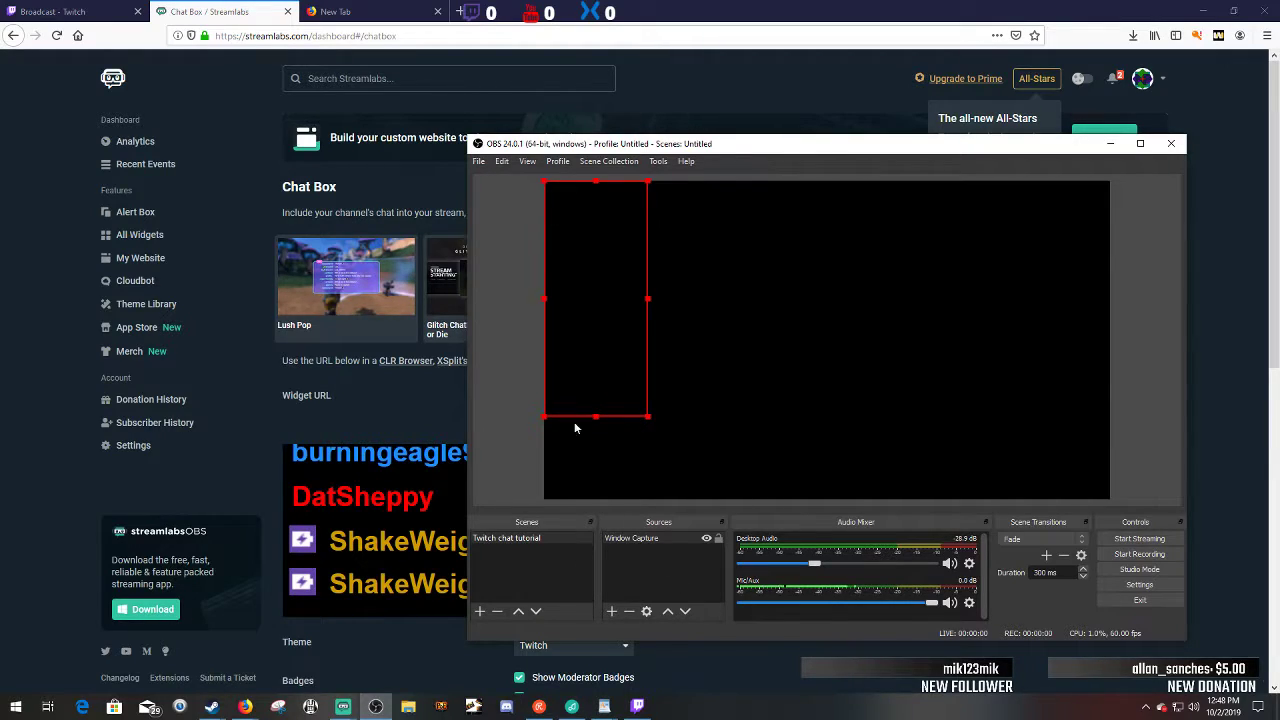
{"action": "left_click", "coordinate": [612, 610]}
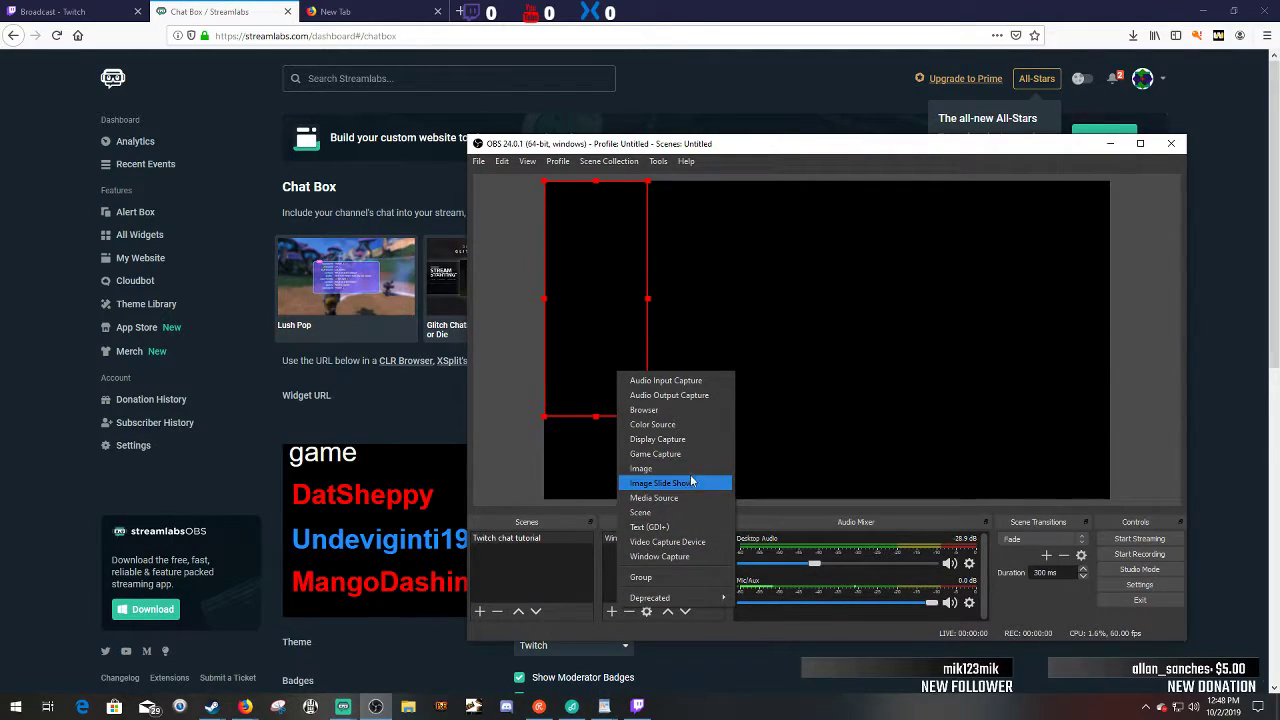
{"action": "left_click", "coordinate": [689, 411]}
{"action": "left_click", "coordinate": [867, 487]}
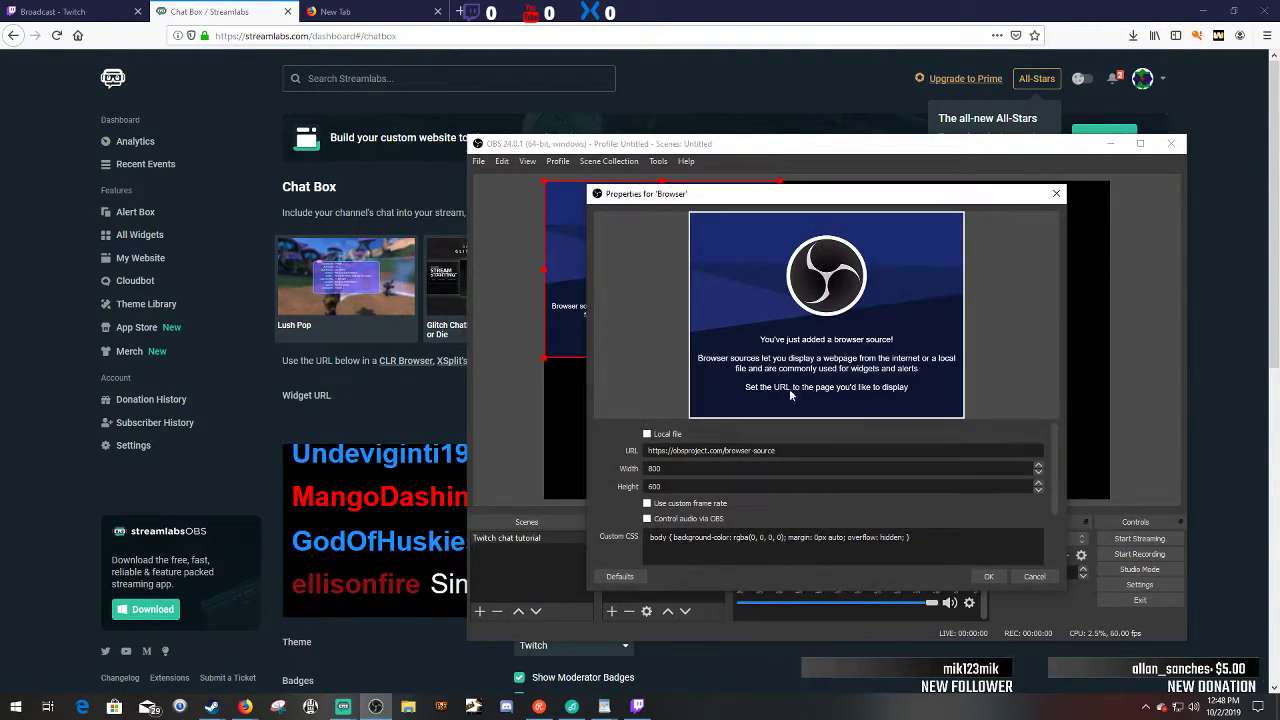
{"action": "key", "text": "ctrl+v"}
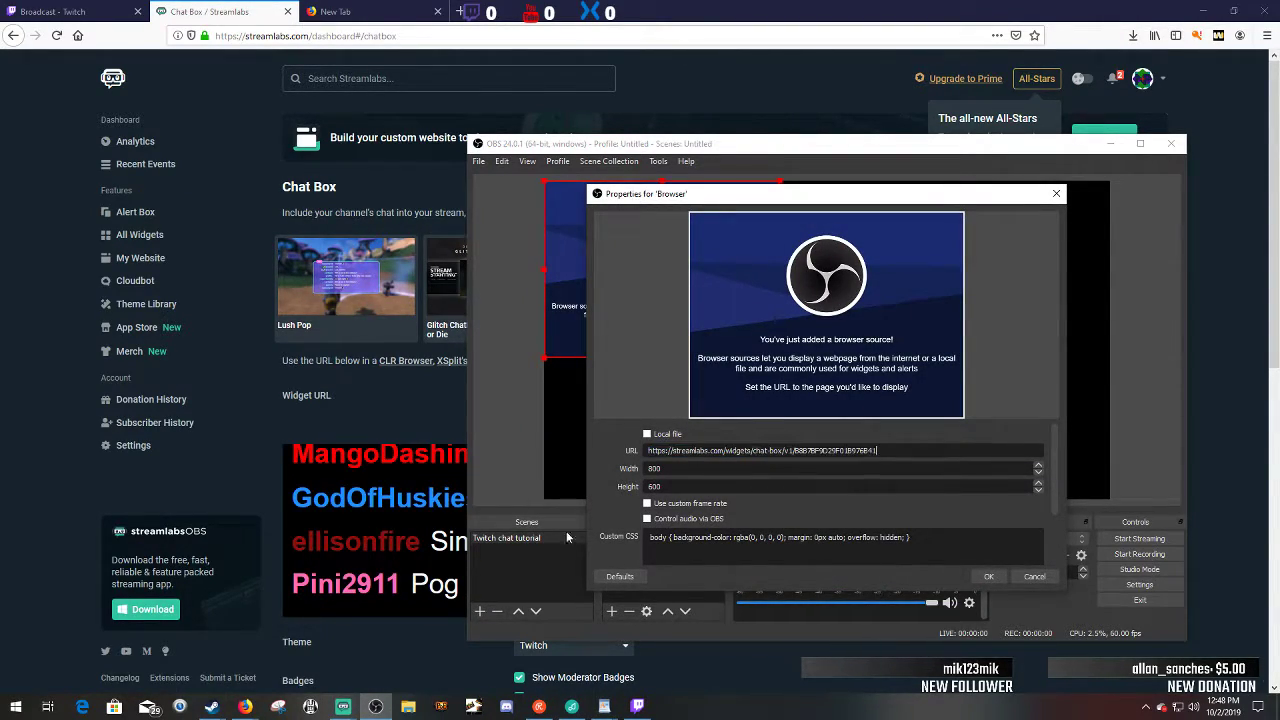
{"action": "left_click", "coordinate": [986, 577]}
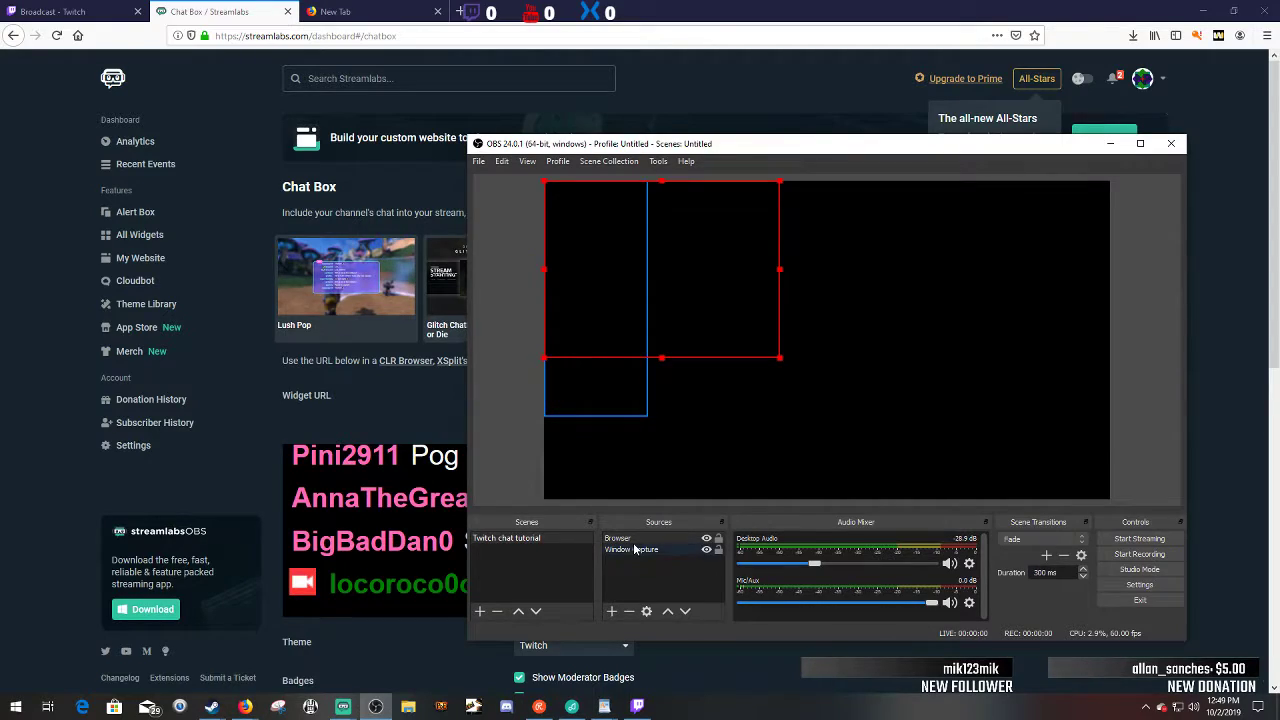
- Remove the Browser source from the Twitch chat tutorial scene in OBS
{"action": "left_click", "coordinate": [628, 611]}
{"action": "left_click", "coordinate": [861, 414]}
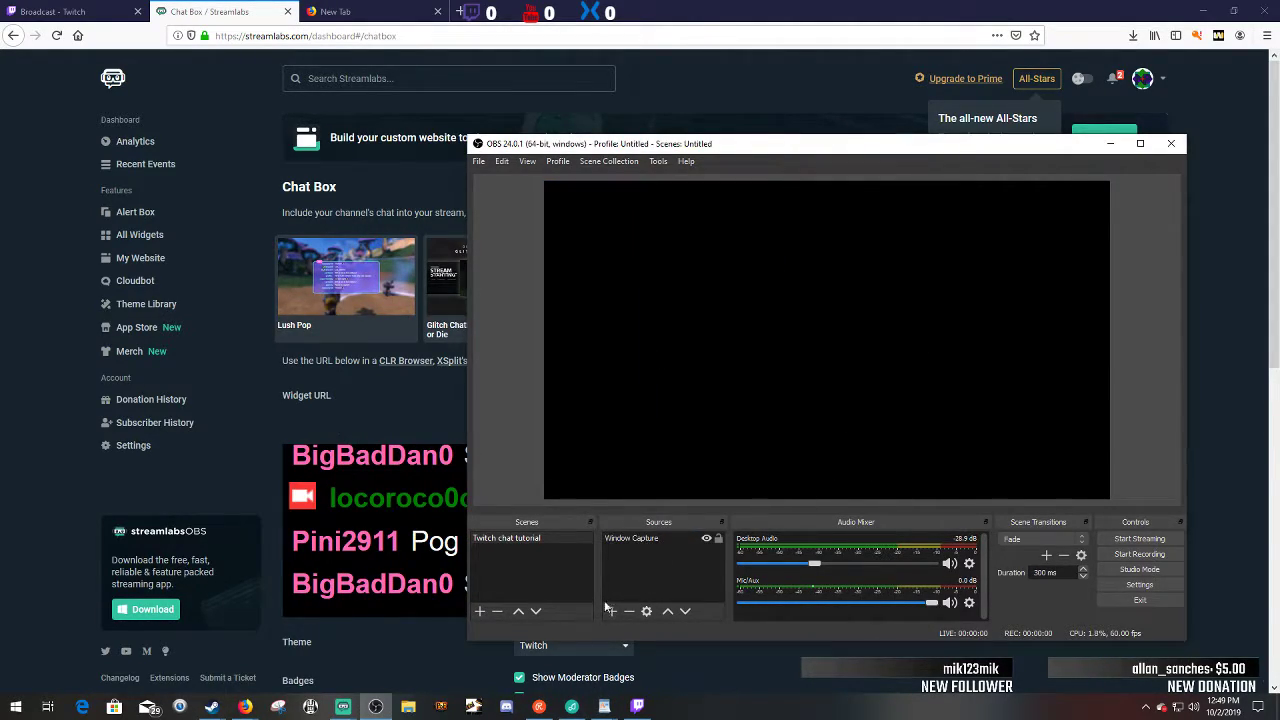
{"action": "left_click", "coordinate": [612, 612]}
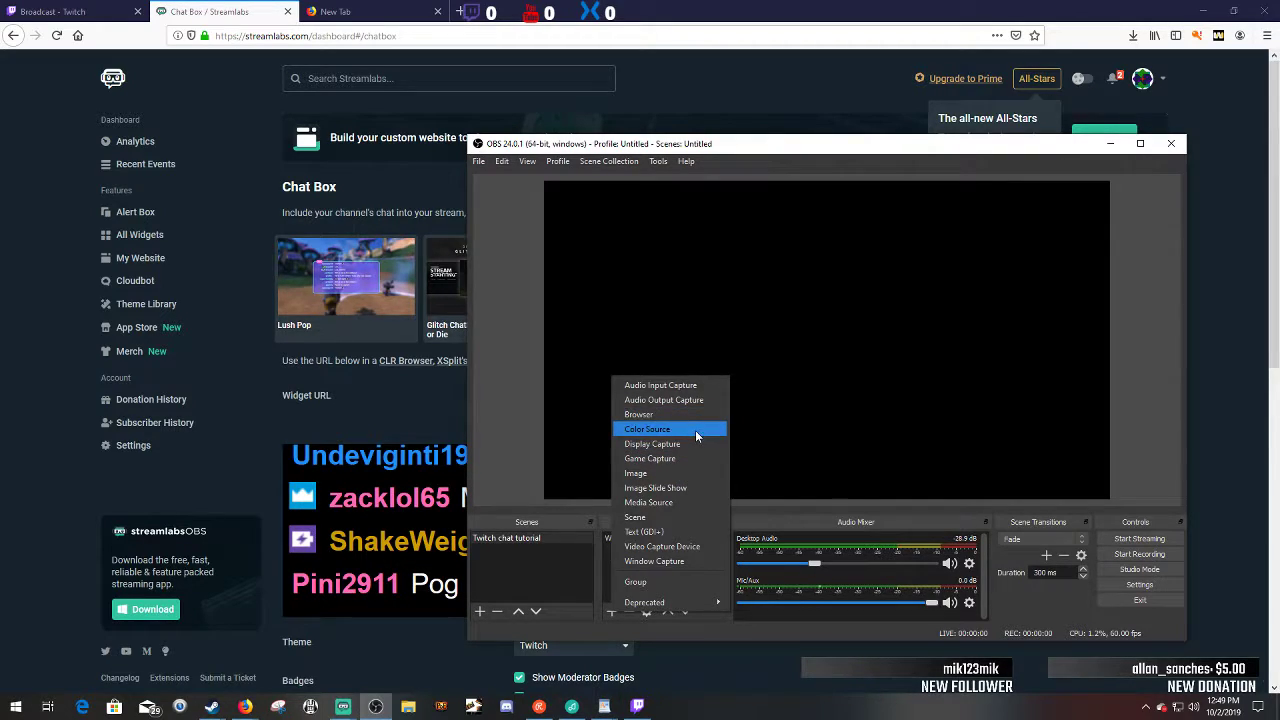
{"action": "left_click", "coordinate": [556, 488]}
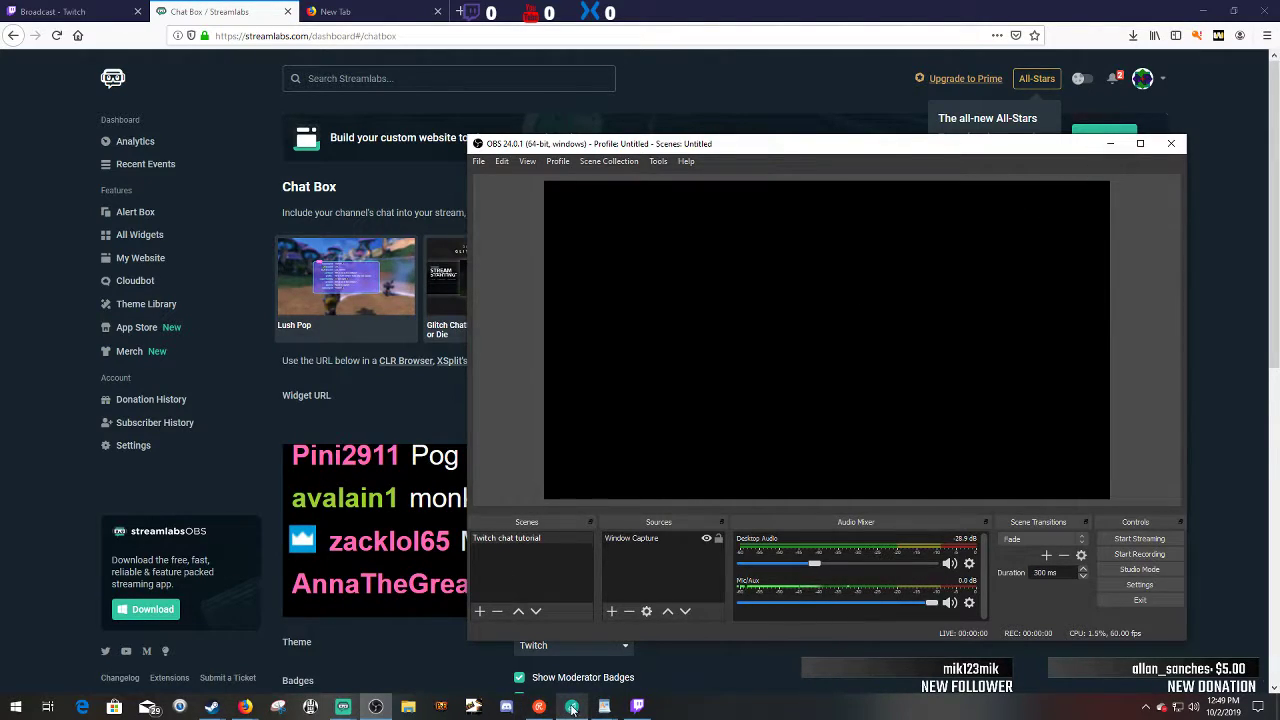
- Switch to Streamlabs OBS and add the Chatbox widget as a new source instead of reusing the existing Chat Box
{"action": "left_click", "coordinate": [541, 708]}
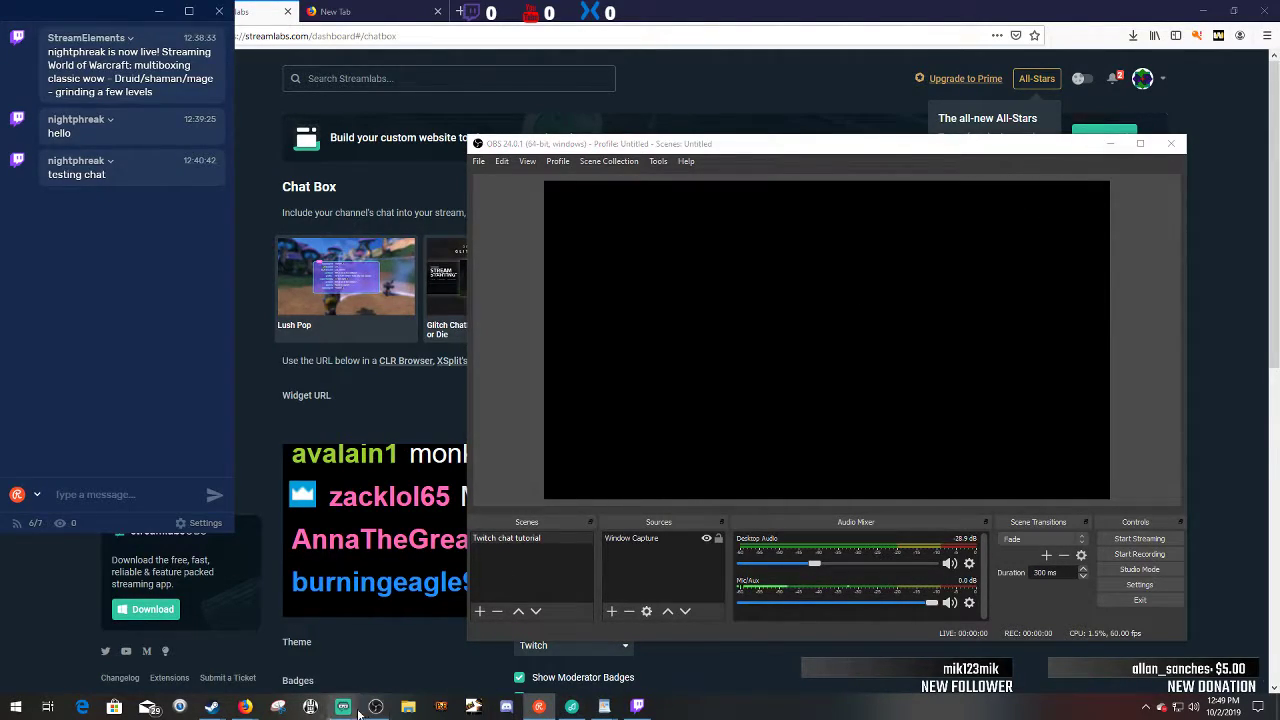
{"action": "mouse_move", "coordinate": [343, 710]}
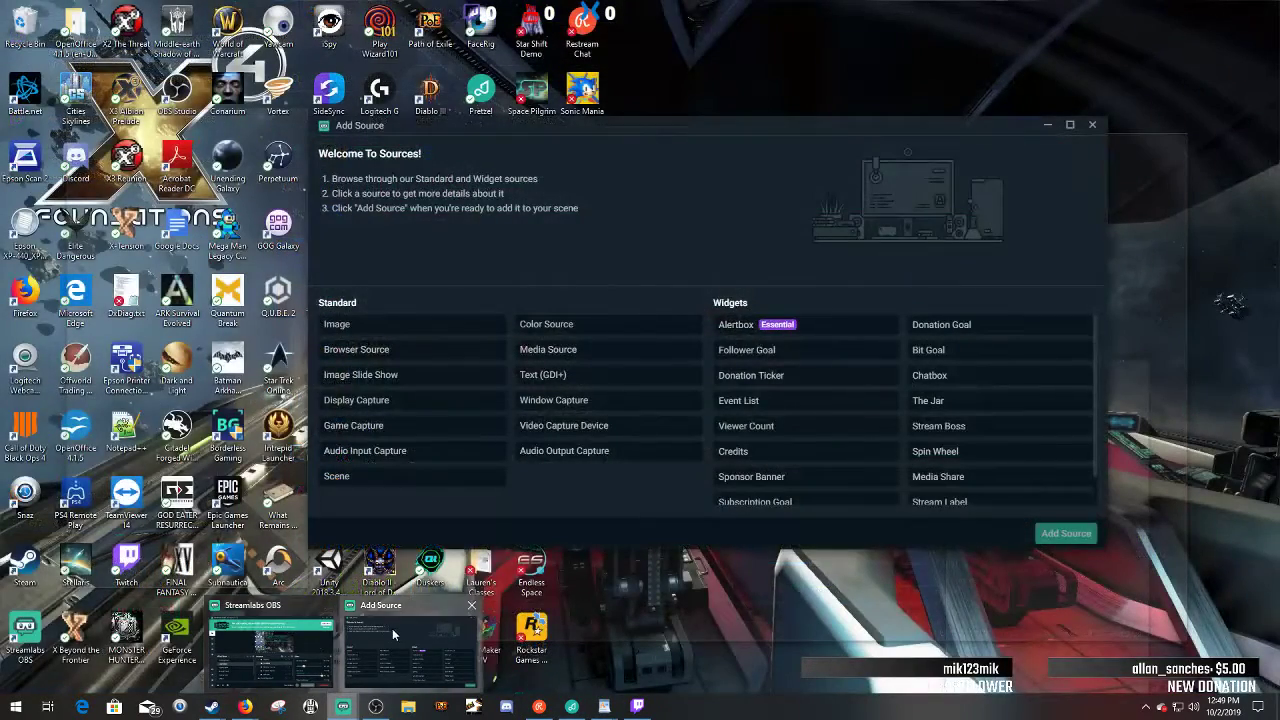
{"action": "left_click", "coordinate": [392, 628]}
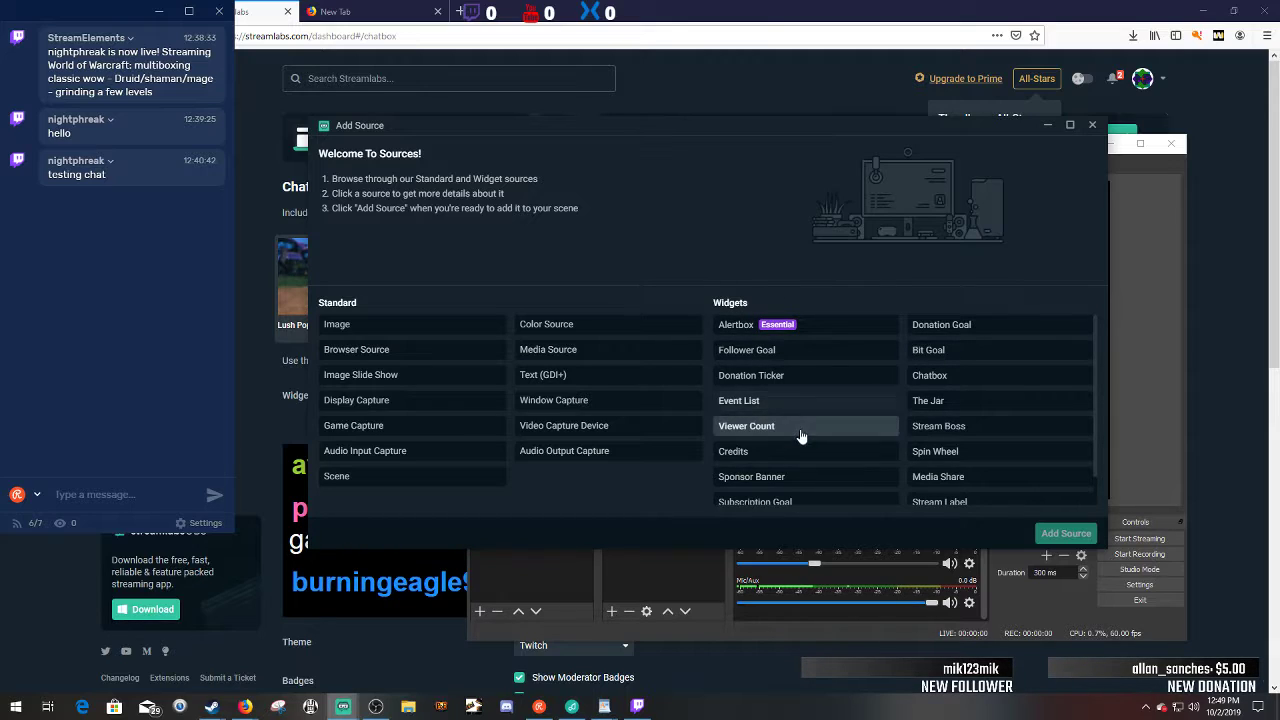
{"action": "scroll", "coordinate": [888, 413], "scroll_direction": "down", "scroll_amount": 1}
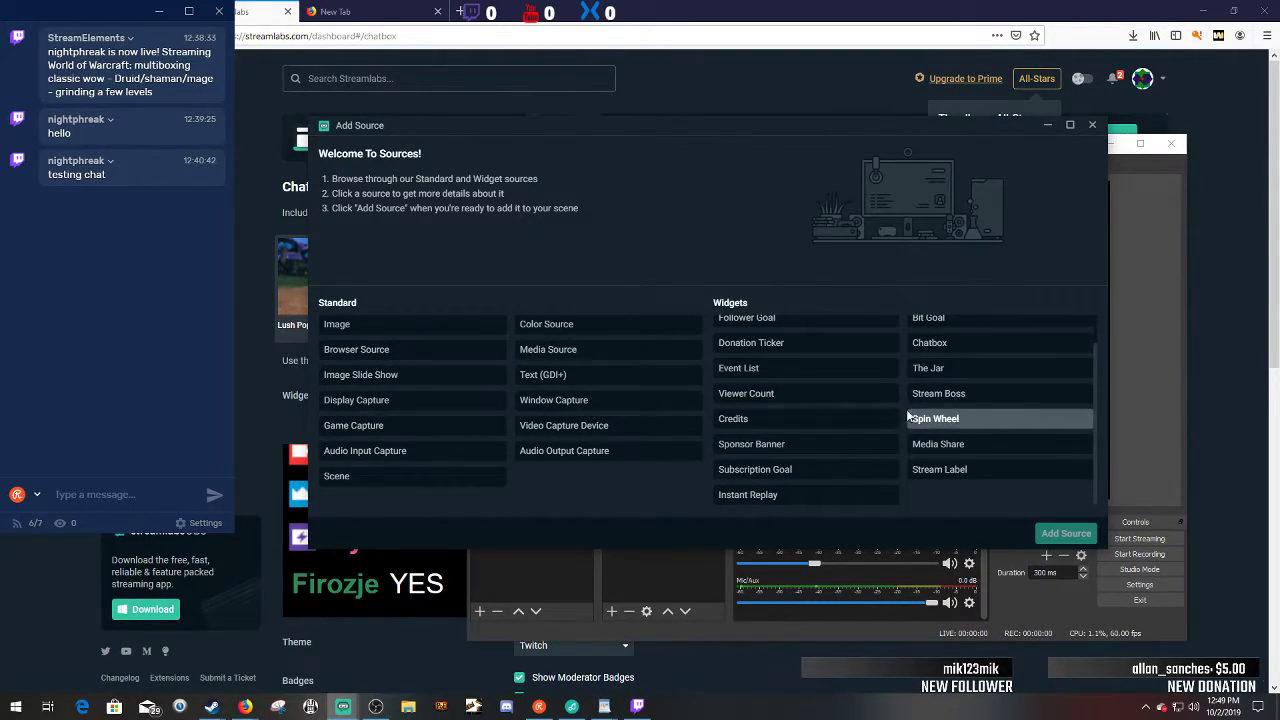
{"action": "scroll", "coordinate": [905, 390], "scroll_direction": "up", "scroll_amount": 1}
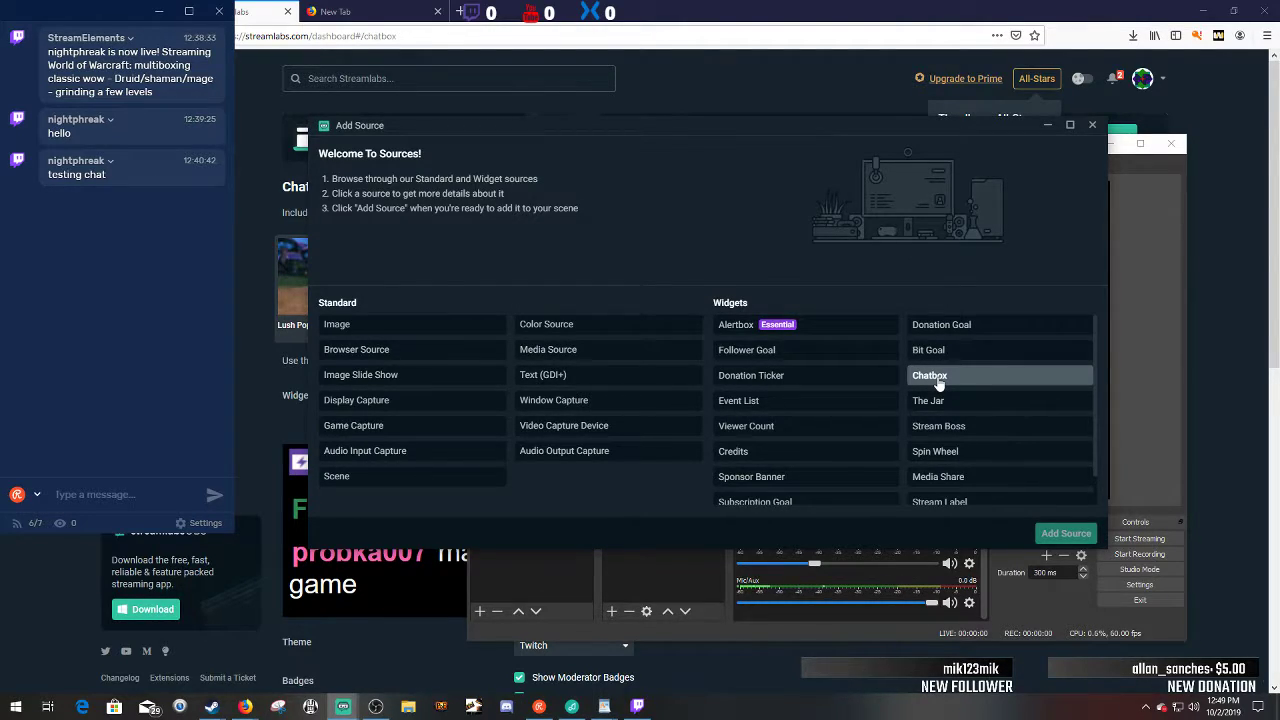
{"action": "left_click", "coordinate": [938, 380]}
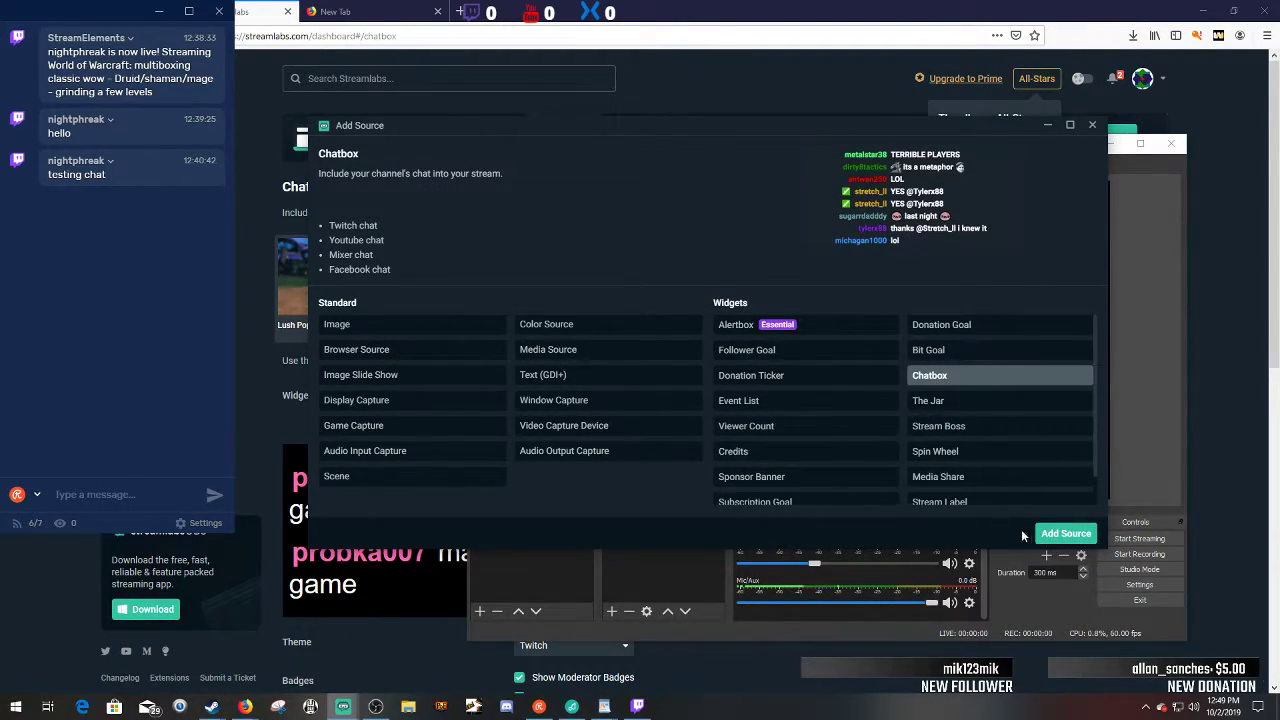
{"action": "left_click", "coordinate": [1050, 537]}
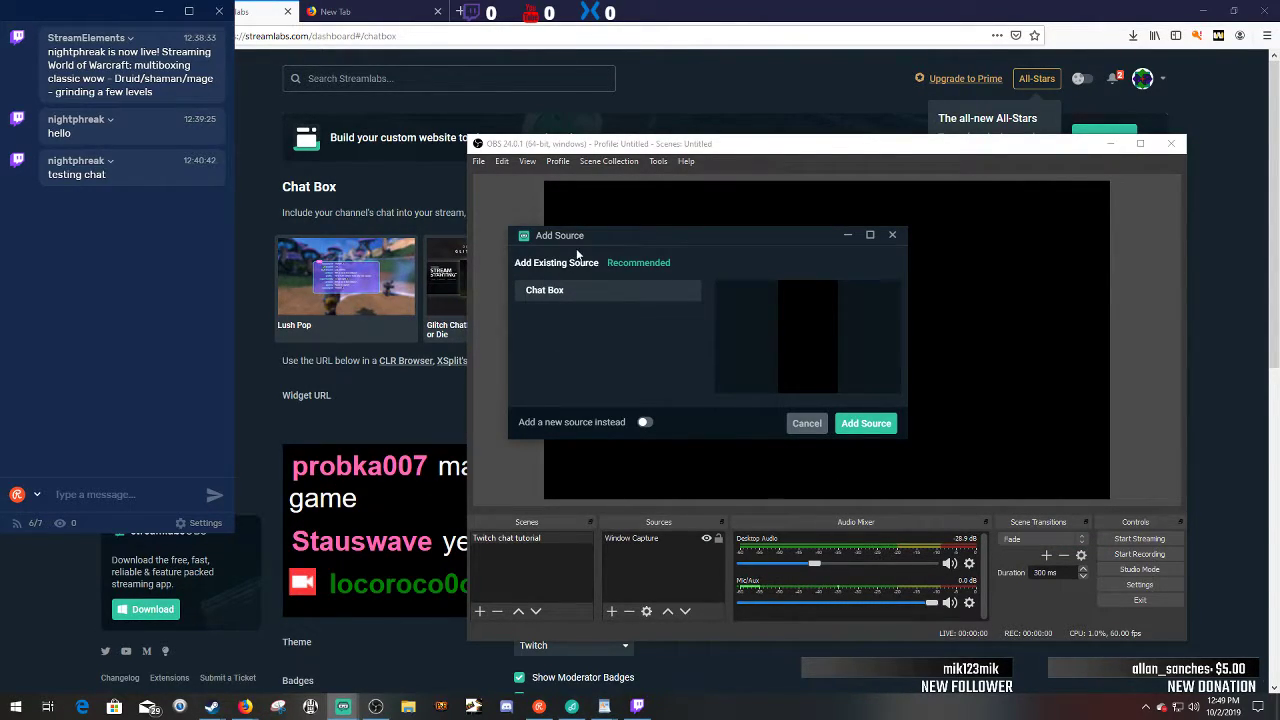
{"action": "left_click", "coordinate": [645, 422]}
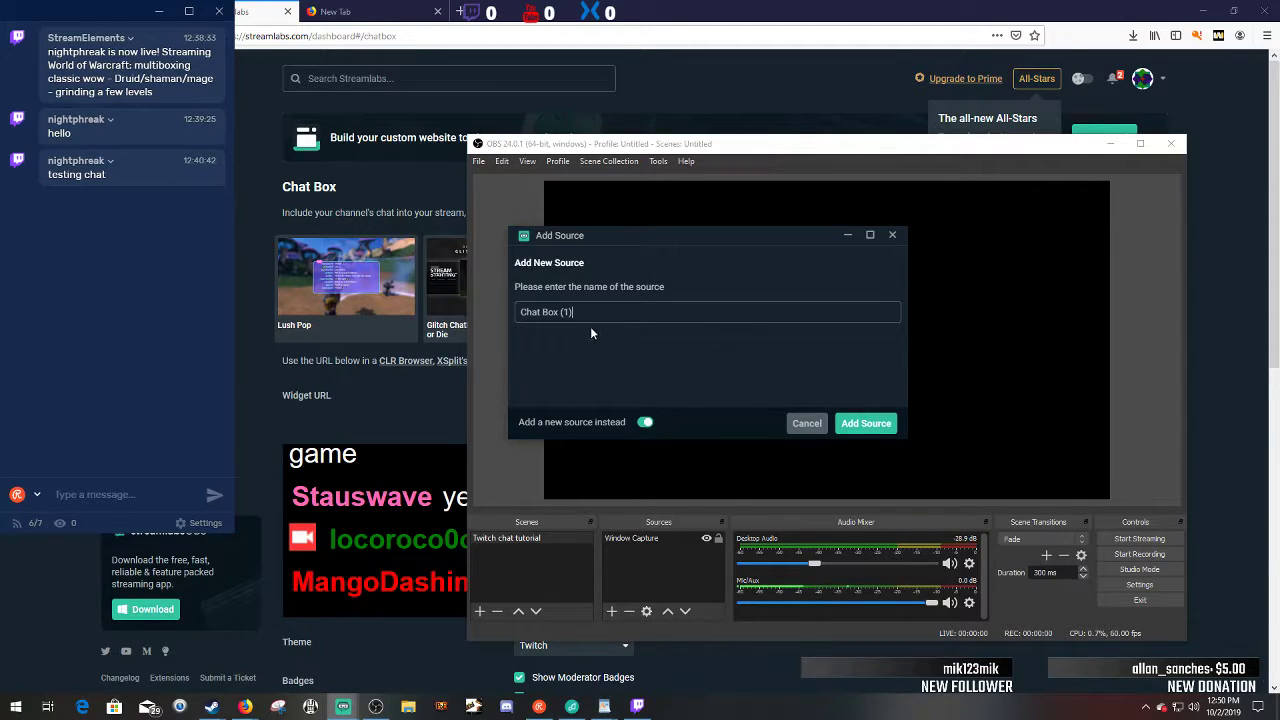
{"action": "left_click", "coordinate": [871, 423]}
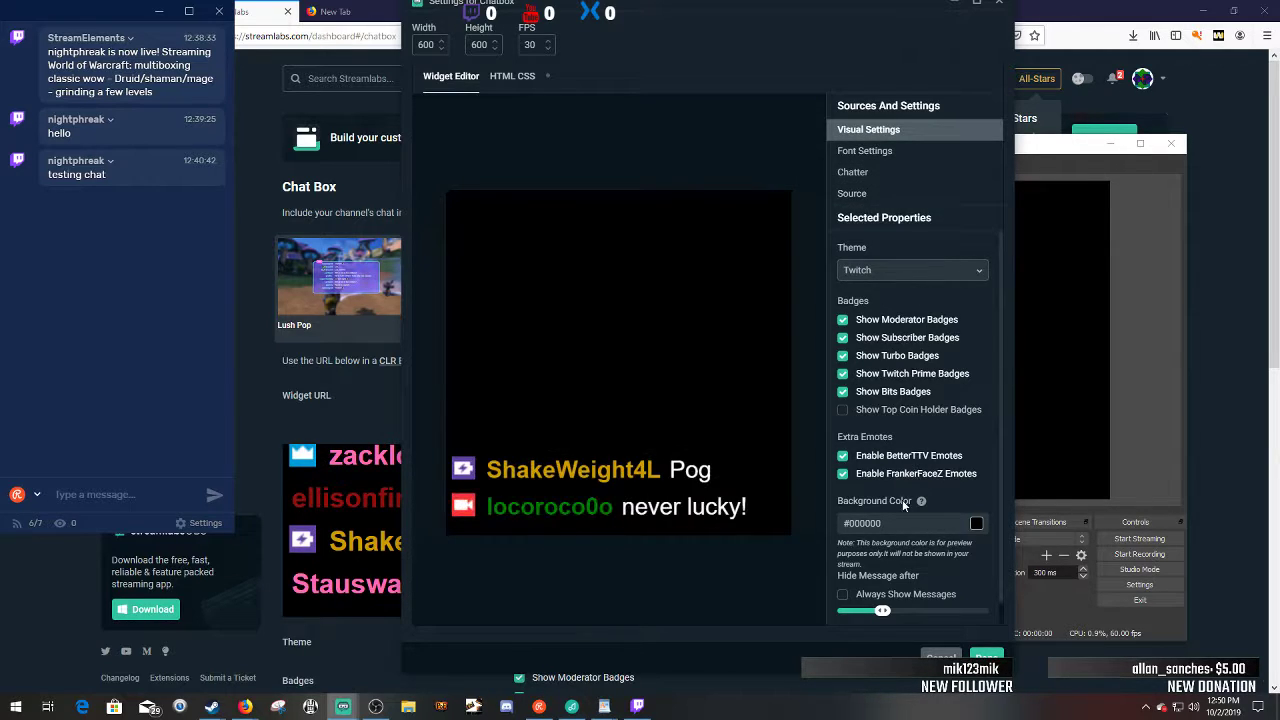
- Examine the new chatbox's visual, font, chatter and source settings, and finish its settings dialog
{"action": "scroll", "coordinate": [920, 360], "scroll_direction": "down", "scroll_amount": 1}
{"action": "left_click", "coordinate": [890, 196]}
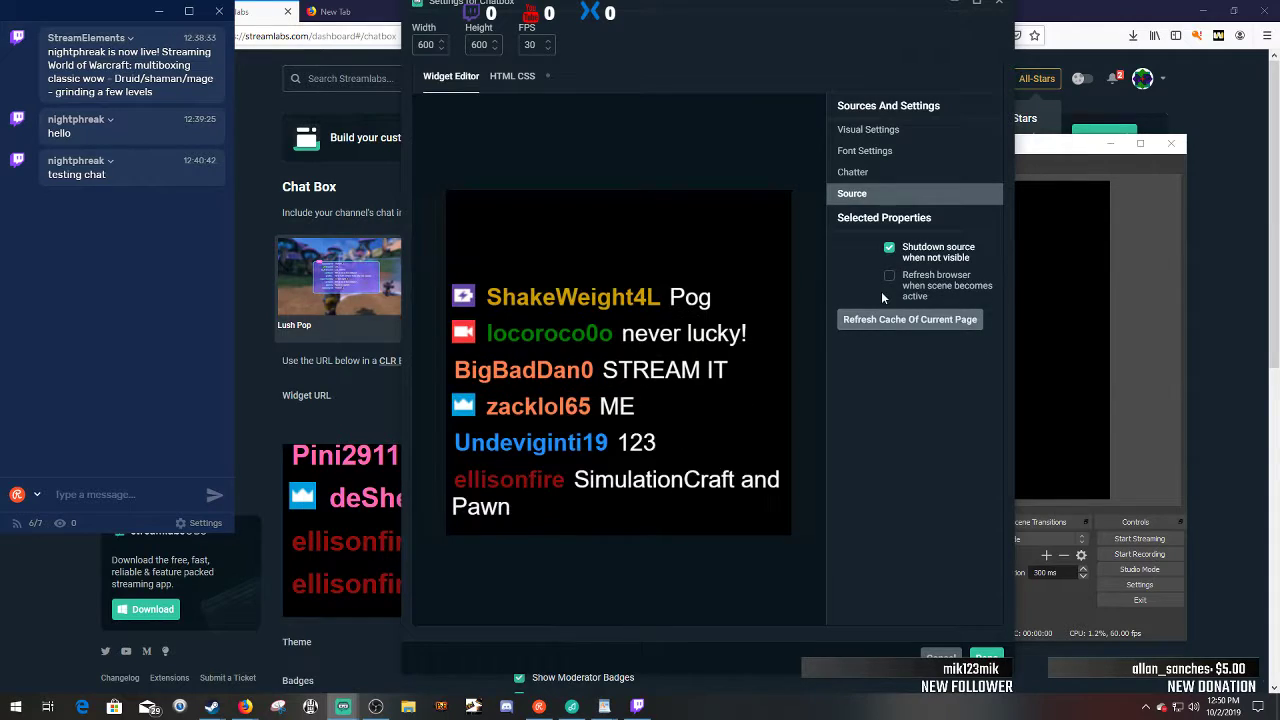
{"action": "left_click", "coordinate": [874, 148]}
{"action": "left_click", "coordinate": [873, 135]}
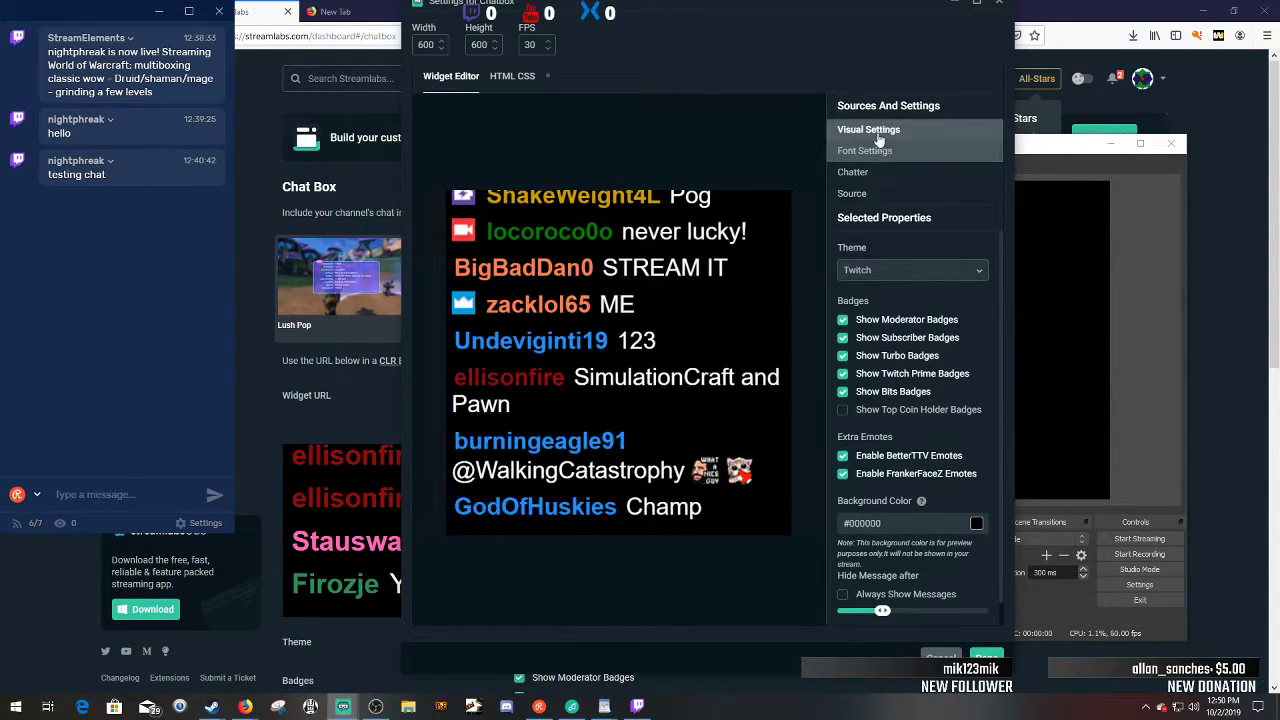
{"action": "left_click", "coordinate": [884, 154]}
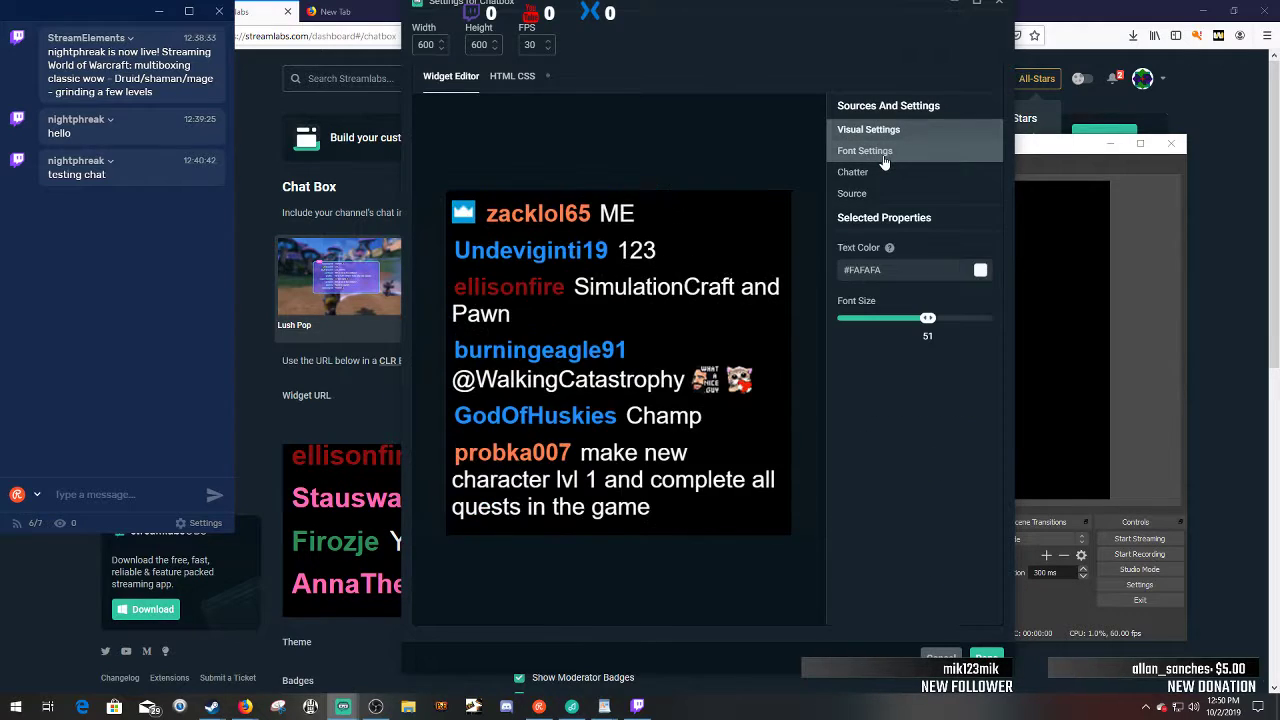
{"action": "left_click", "coordinate": [872, 172]}
{"action": "left_click", "coordinate": [864, 195]}
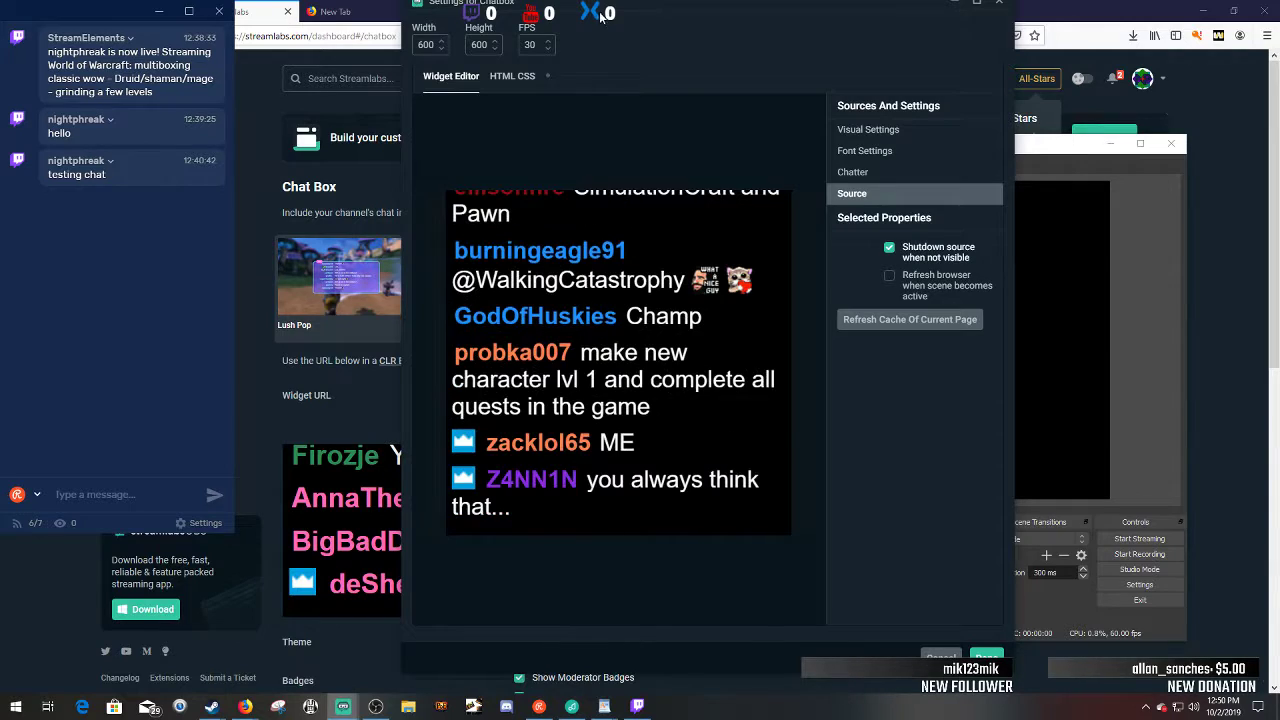
{"action": "left_click_drag", "start_coordinate": [596, 10], "coordinate": [569, 38]}
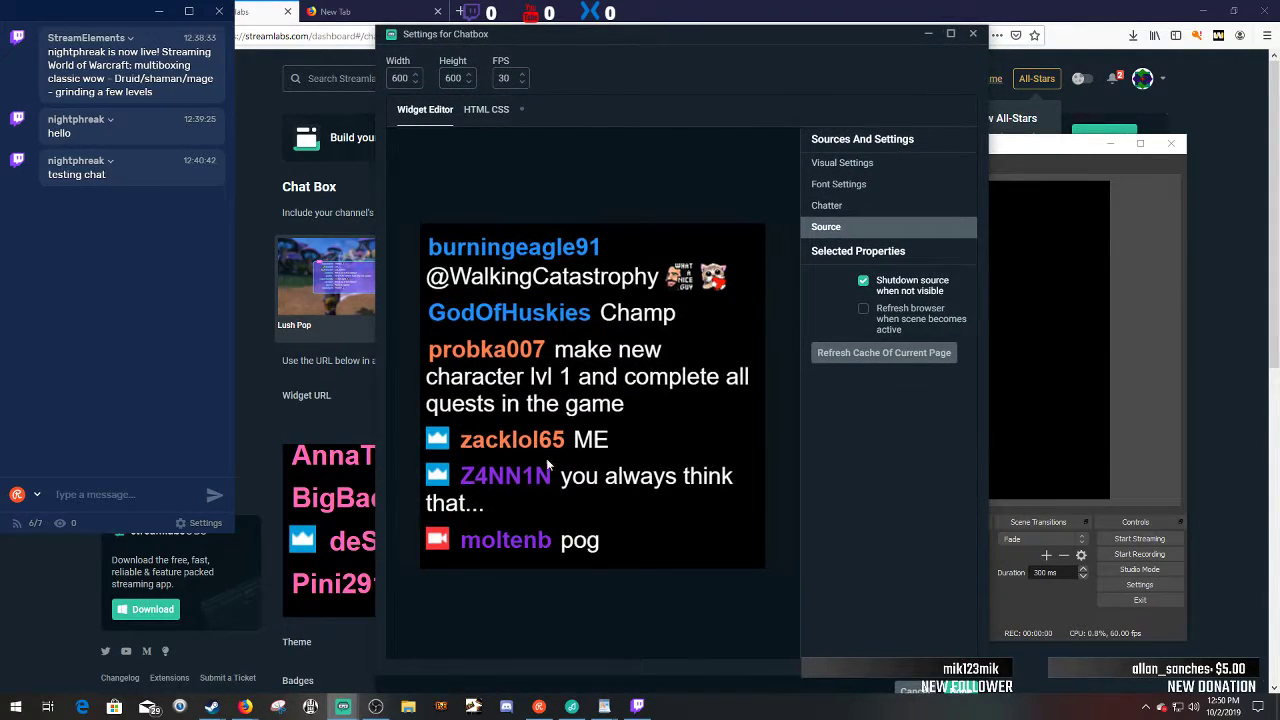
{"action": "left_click", "coordinate": [957, 690]}
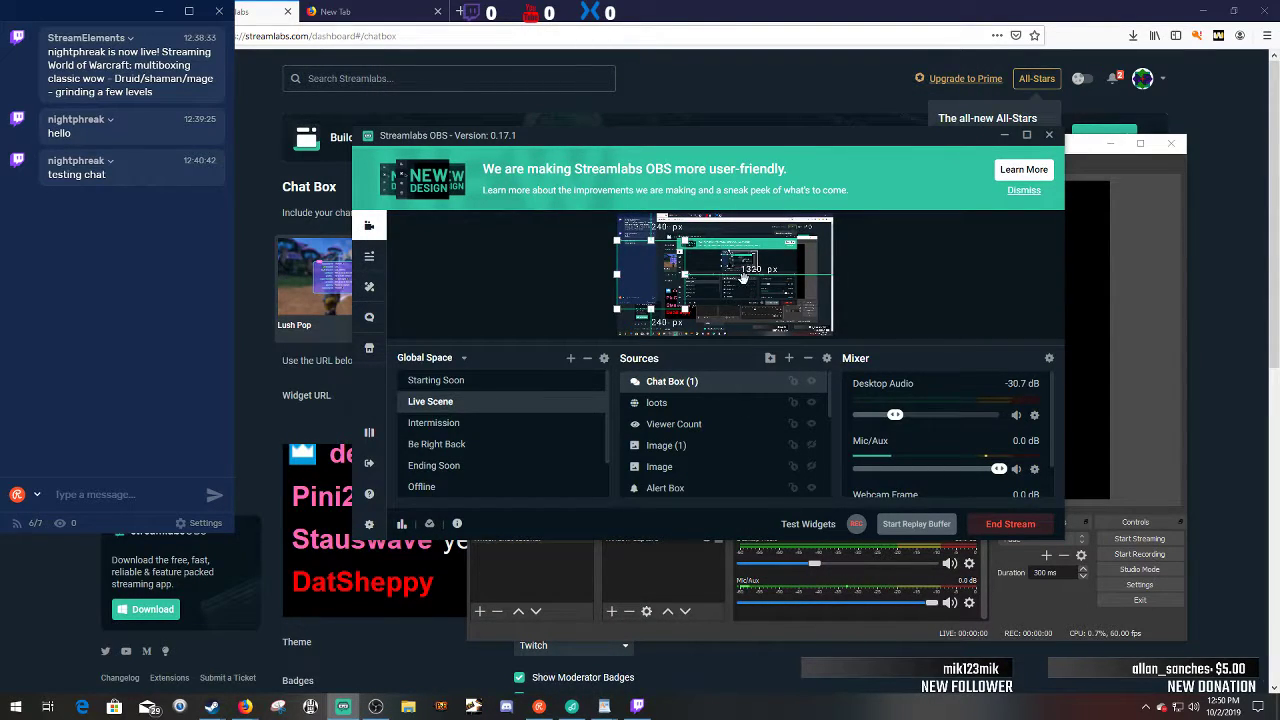
- Move the new chat box to the upper-left corner of the Live Scene canvas and enlarge it to about 660 px square
{"action": "left_click_drag", "start_coordinate": [651, 290], "coordinate": [762, 266]}
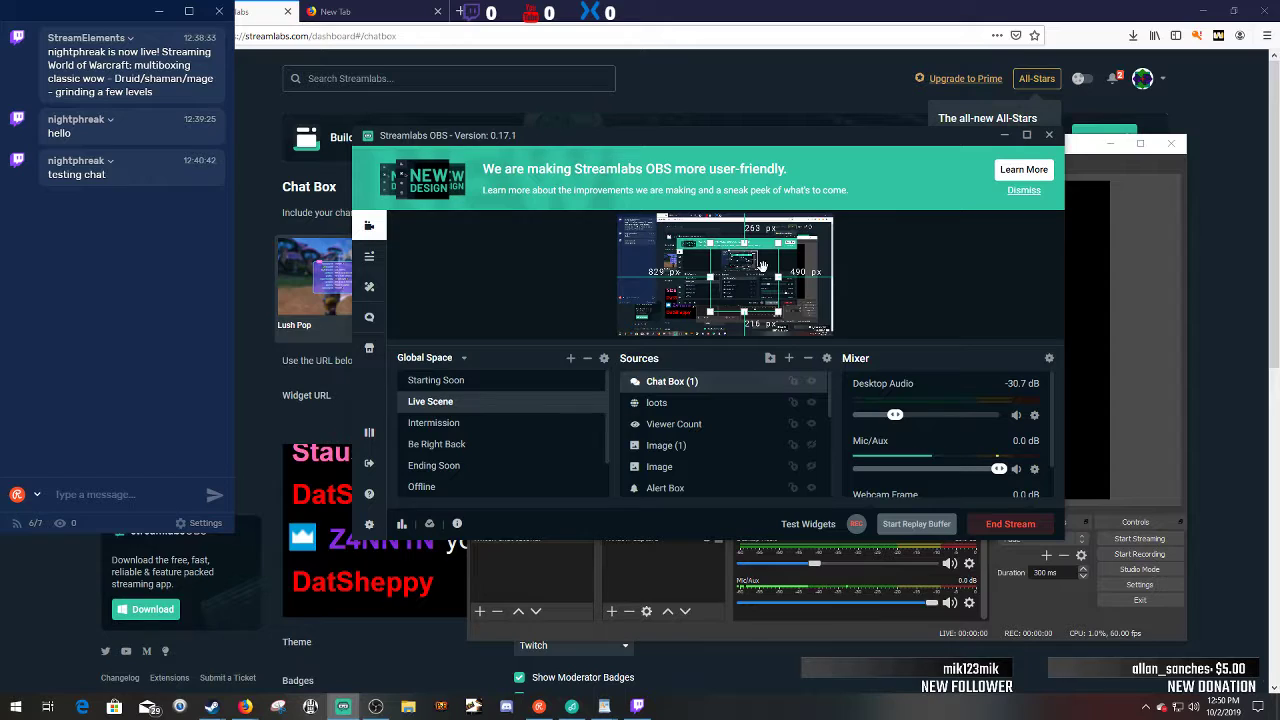
{"action": "left_click", "coordinate": [1027, 135]}
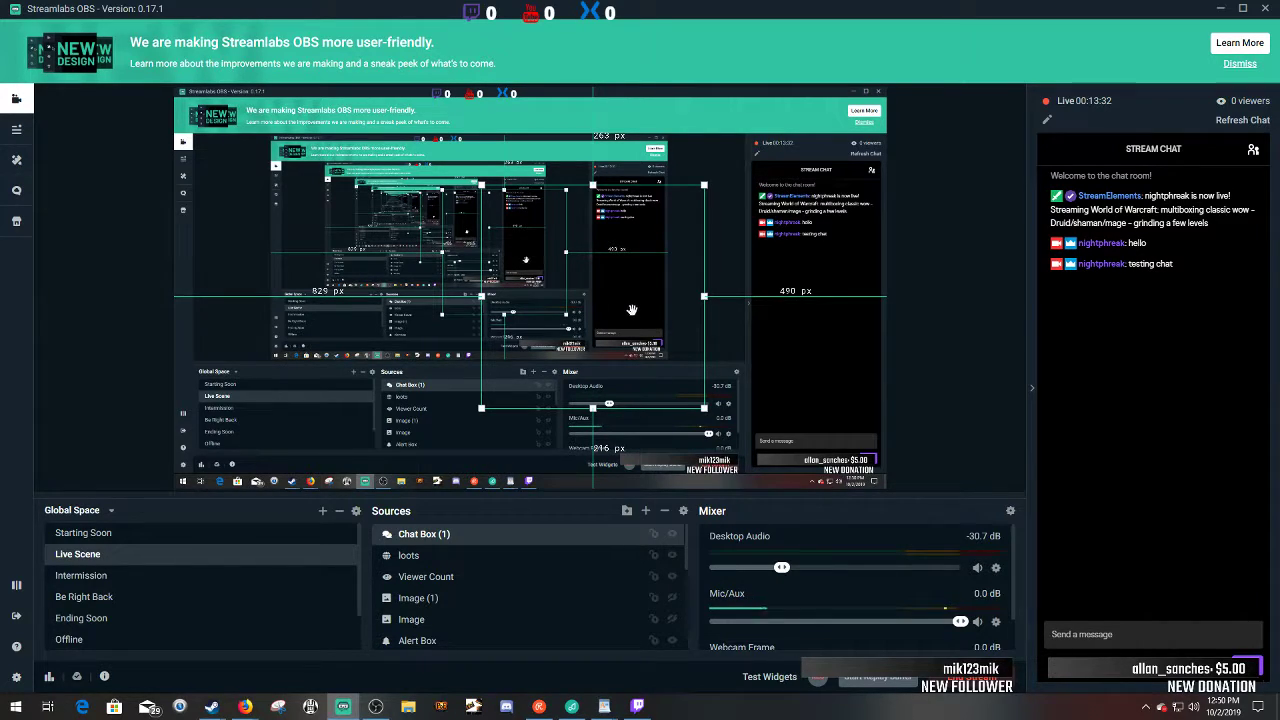
{"action": "left_click_drag", "start_coordinate": [616, 316], "coordinate": [320, 263]}
{"action": "left_click_drag", "start_coordinate": [398, 311], "coordinate": [330, 332]}
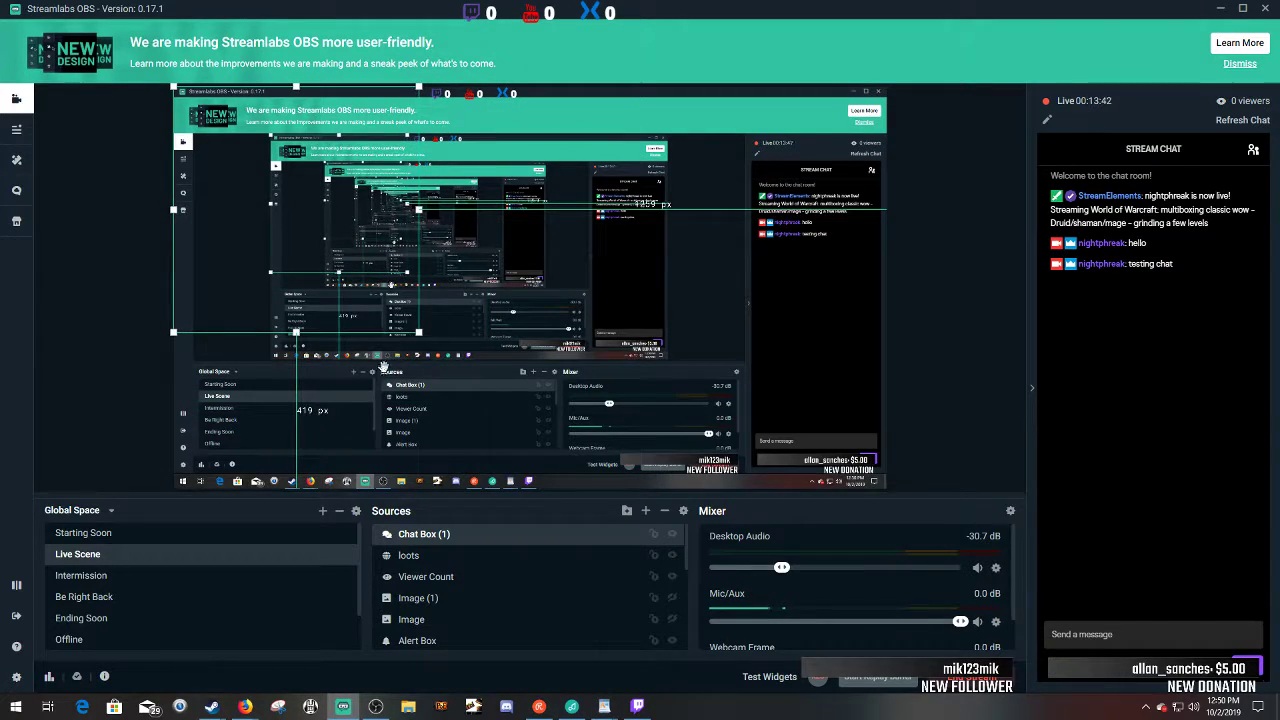
- Reopen the new chat box's properties, review its HTML CSS, visual, font and source settings, and refresh the cache of its current page
{"action": "right_click", "coordinate": [424, 538]}
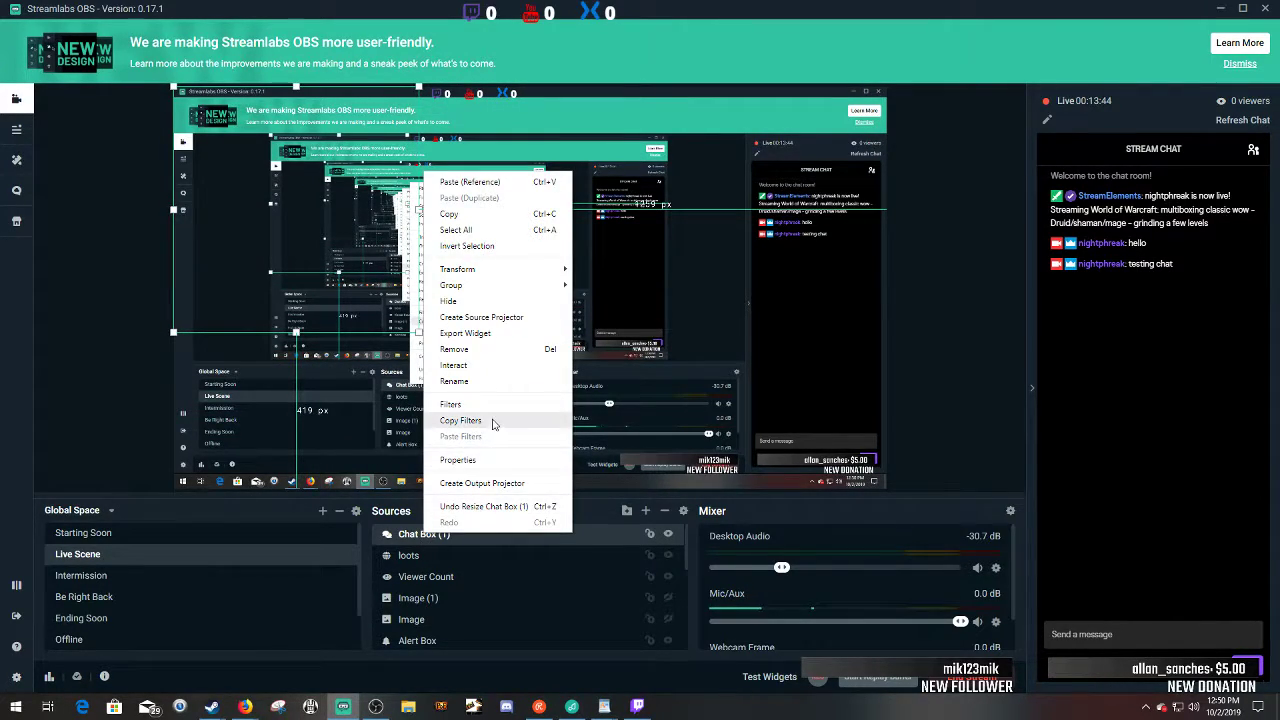
{"action": "left_click", "coordinate": [479, 459]}
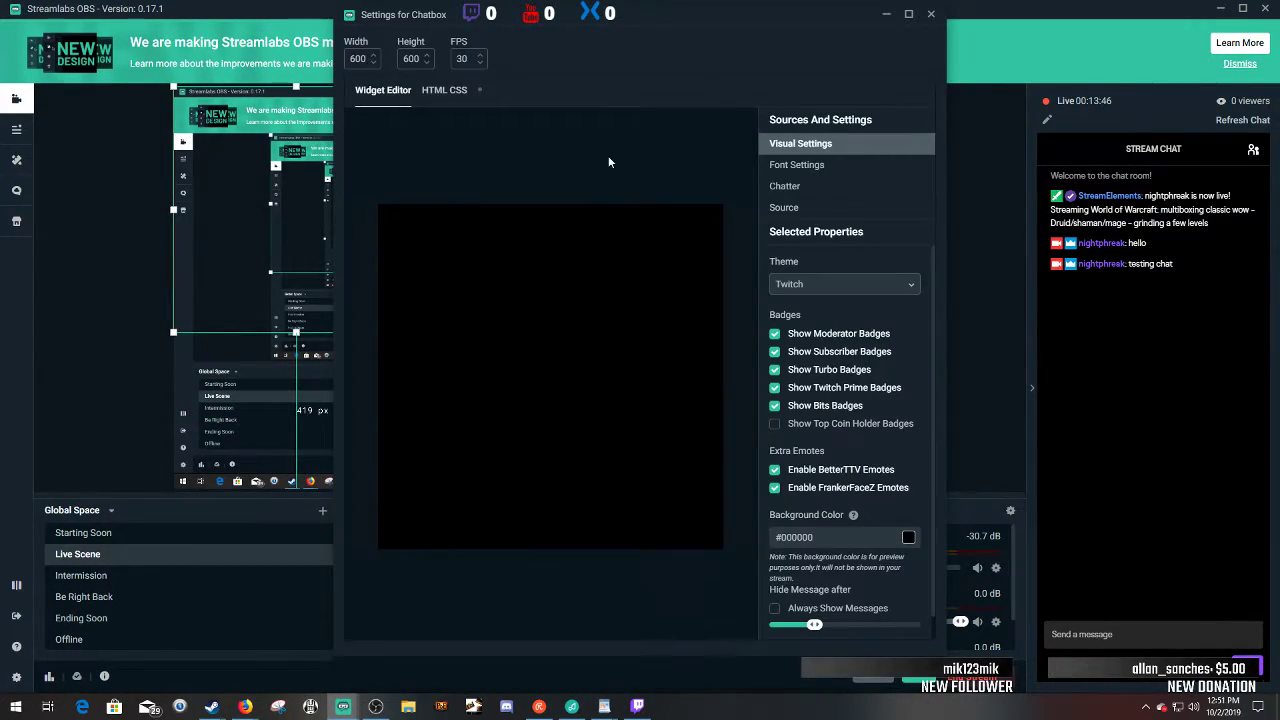
{"action": "left_click", "coordinate": [444, 90]}
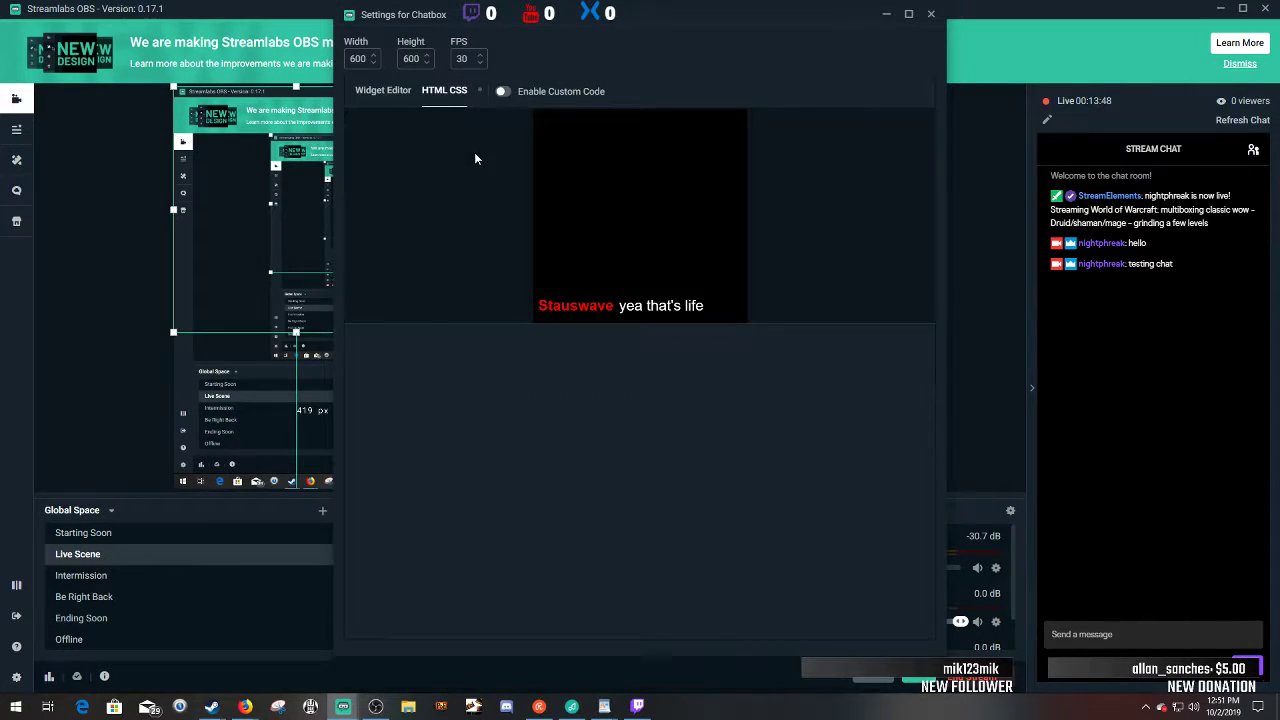
{"action": "left_click", "coordinate": [390, 100]}
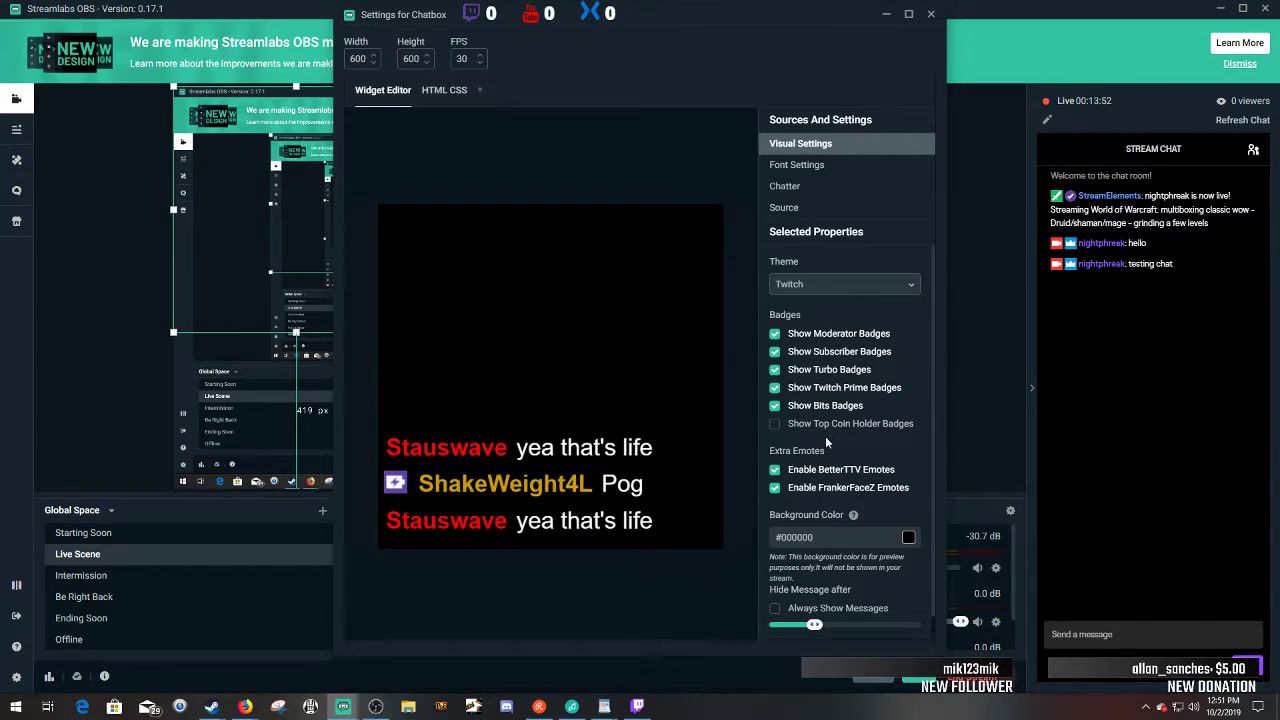
{"action": "scroll", "coordinate": [826, 437], "scroll_direction": "down", "scroll_amount": 1}
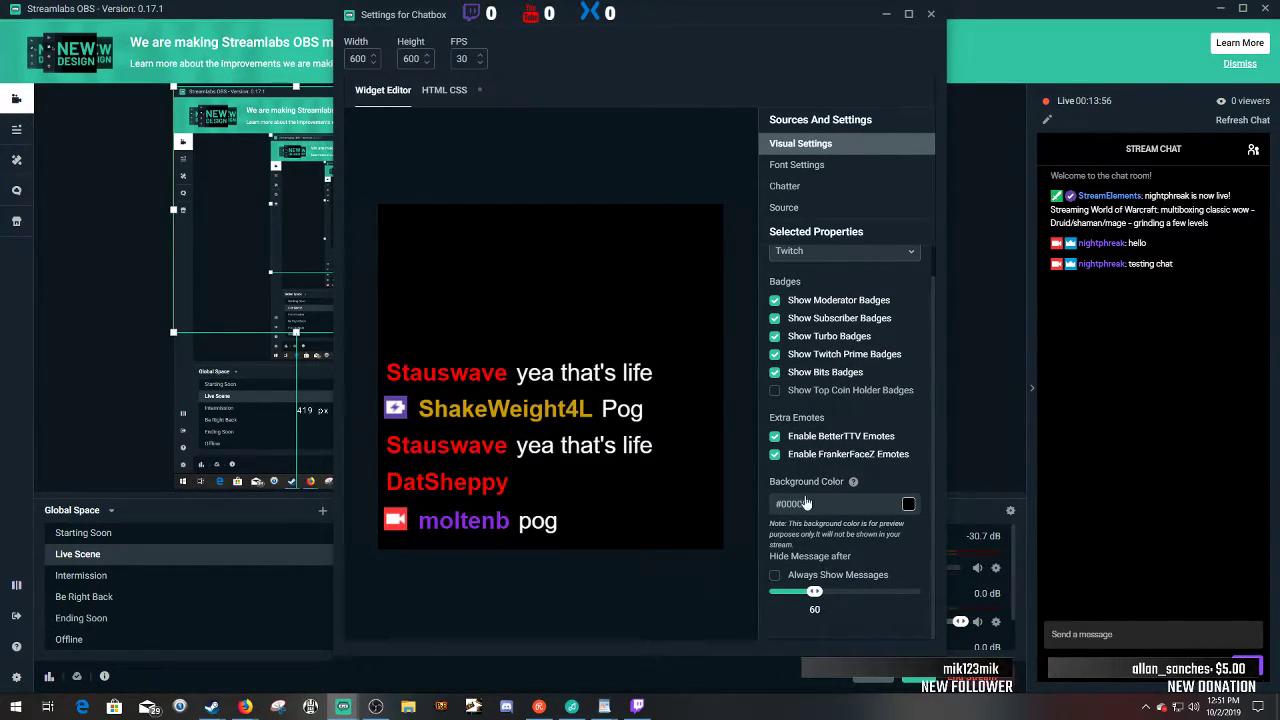
{"action": "left_click", "coordinate": [822, 172]}
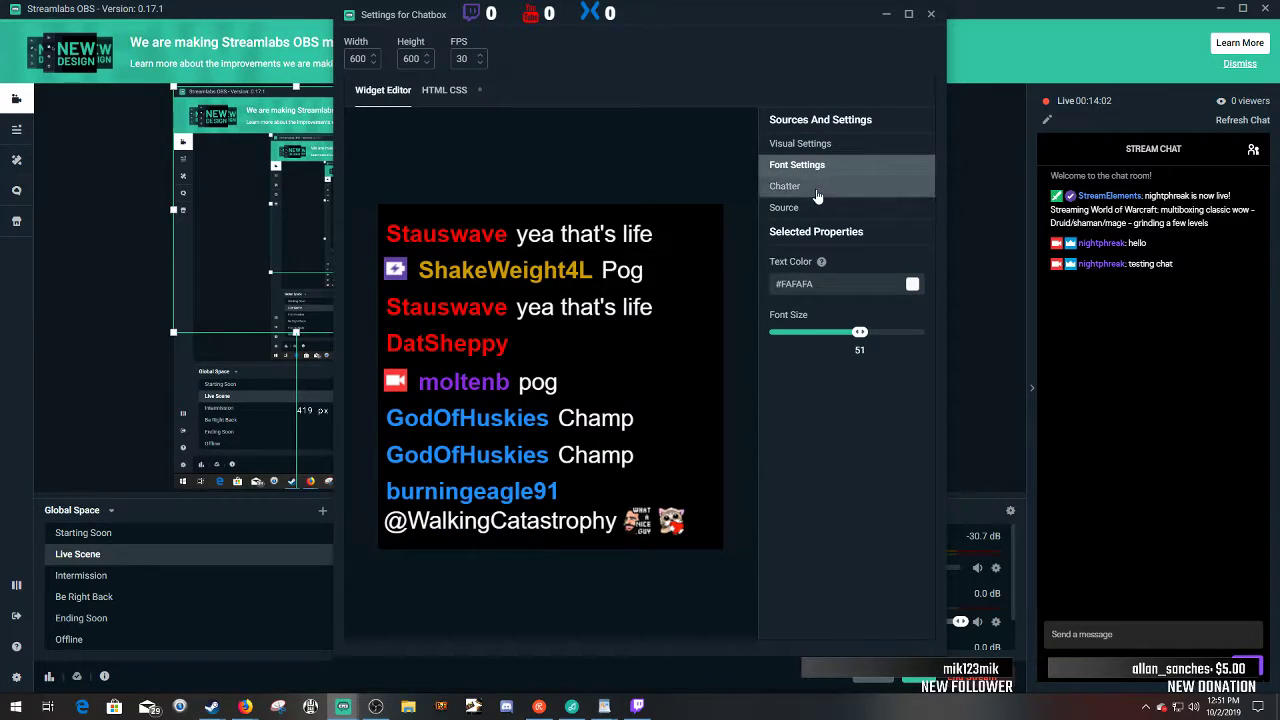
{"action": "left_click", "coordinate": [819, 208]}
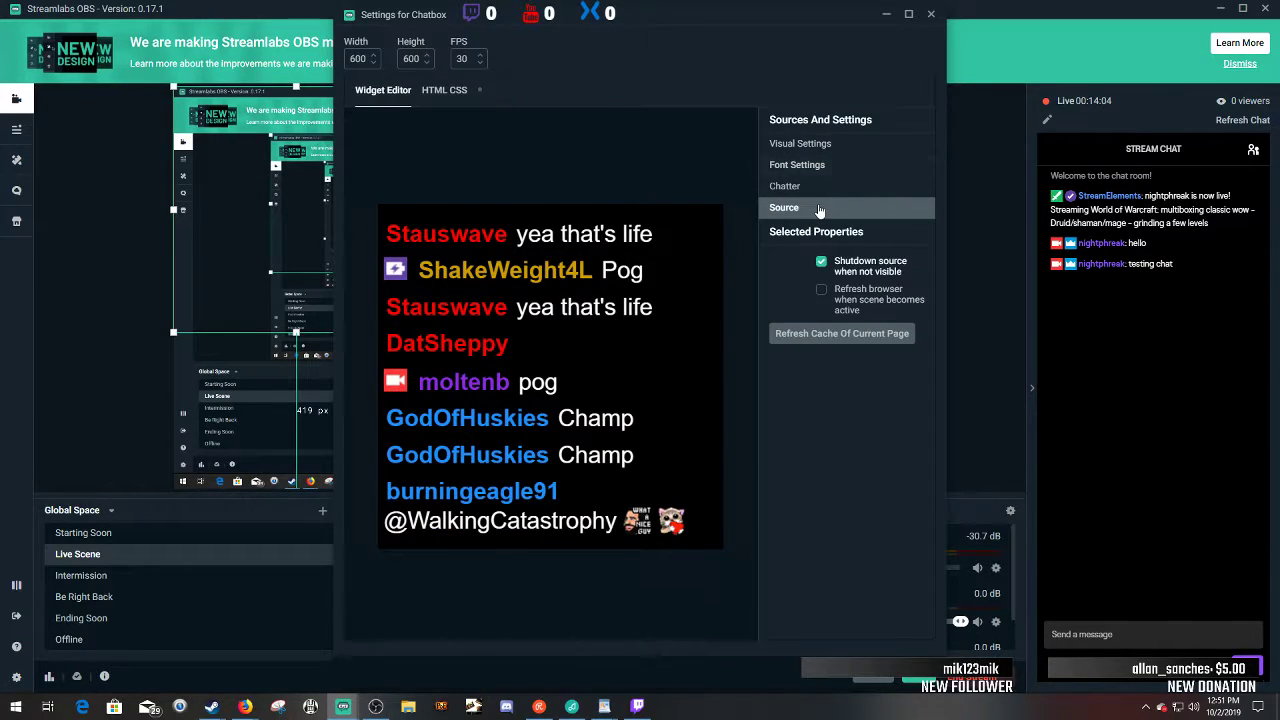
{"action": "left_click", "coordinate": [829, 335]}
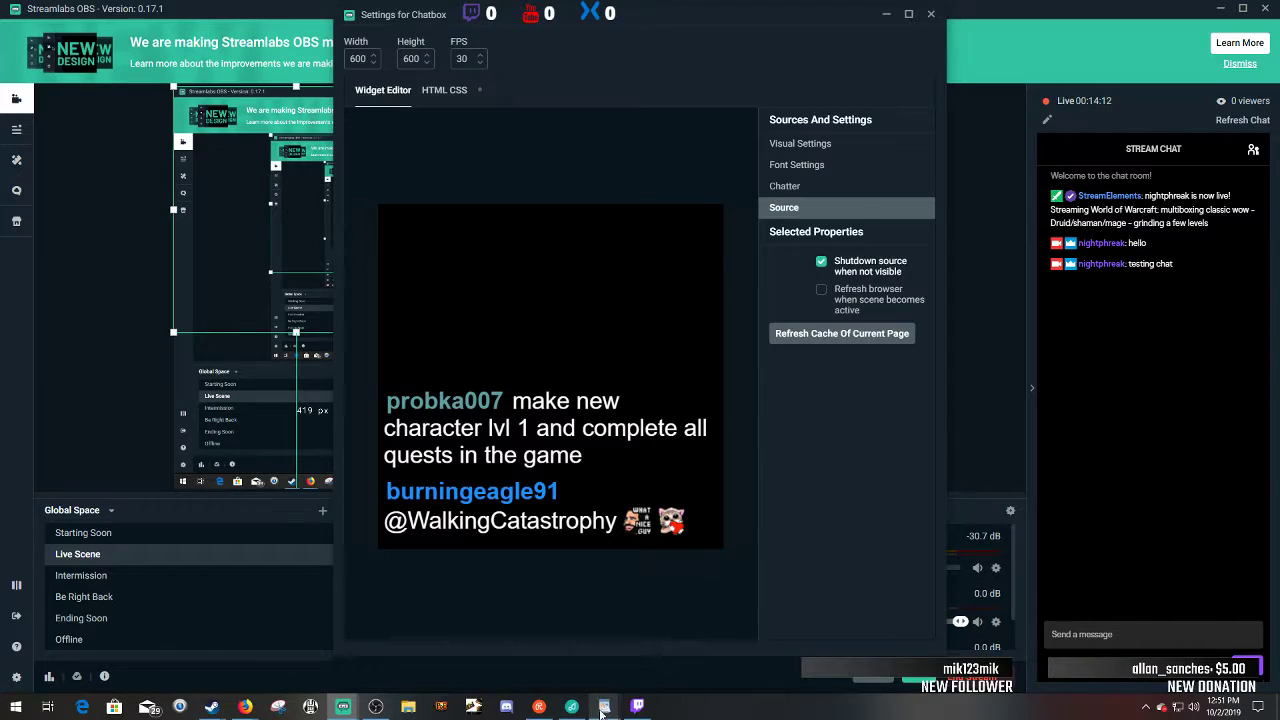
- Send the message "testing" from the Restream Chat window and check how it appears in the Streamlabs OBS chat box overlay
{"action": "left_click", "coordinate": [549, 710]}
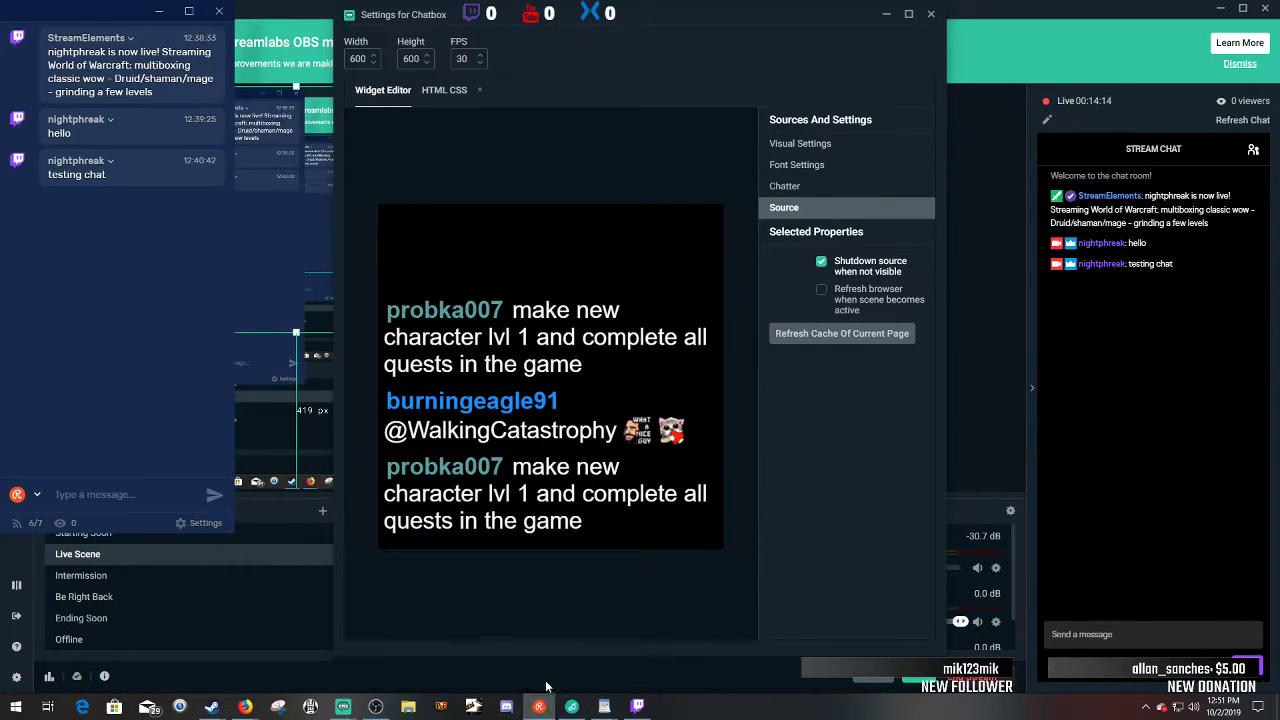
{"action": "left_click", "coordinate": [125, 495]}
{"action": "type", "text": "testing"}
{"action": "key", "text": "Return"}
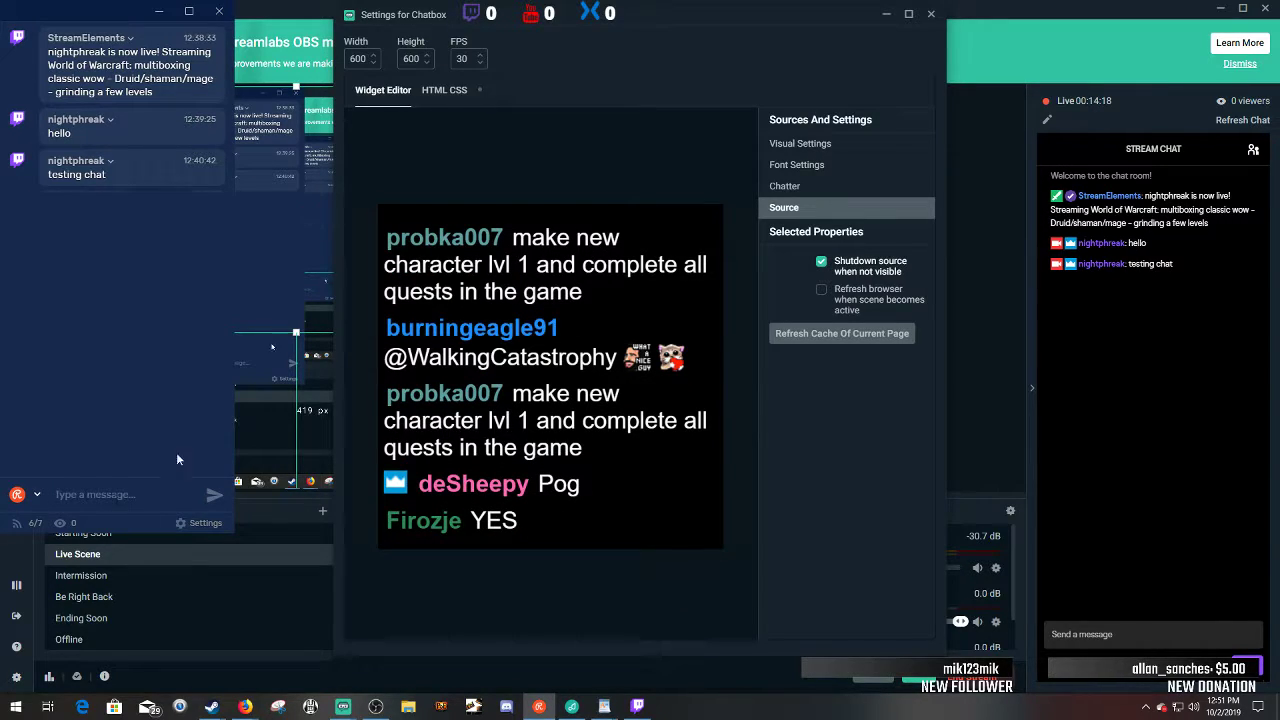
{"action": "left_click_drag", "start_coordinate": [115, 20], "coordinate": [954, 89]}
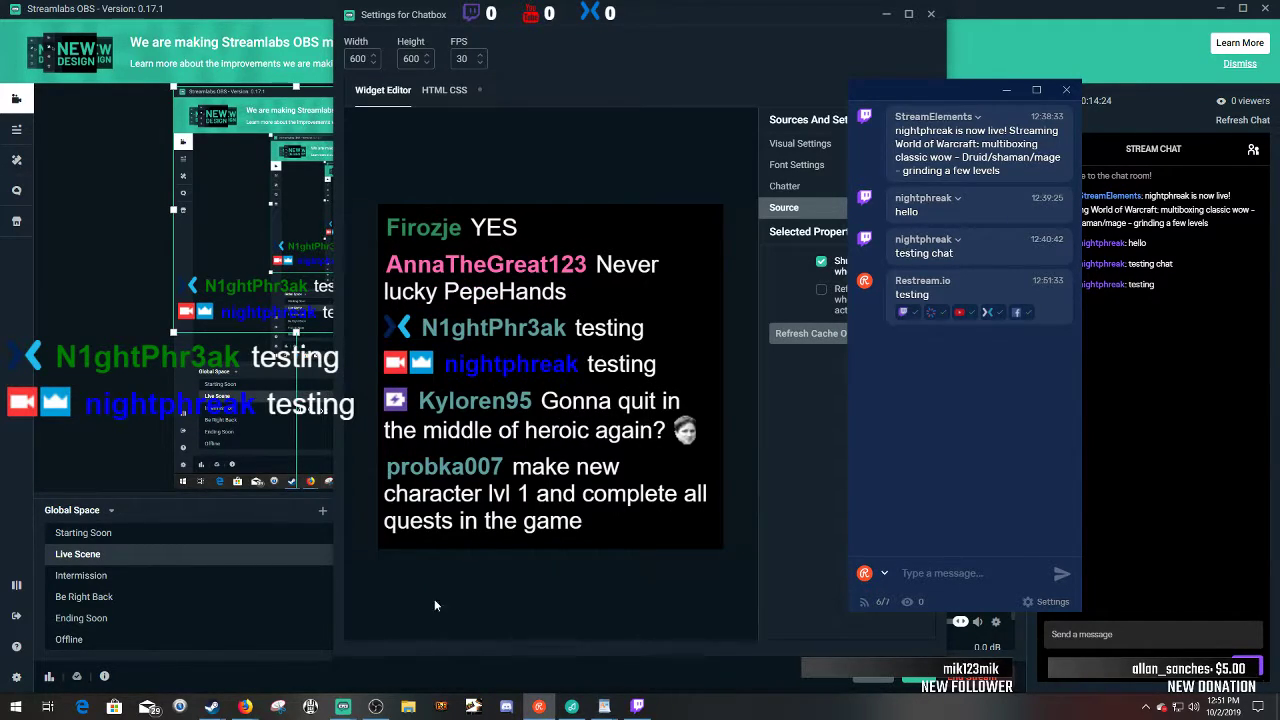
{"action": "left_click", "coordinate": [254, 505]}
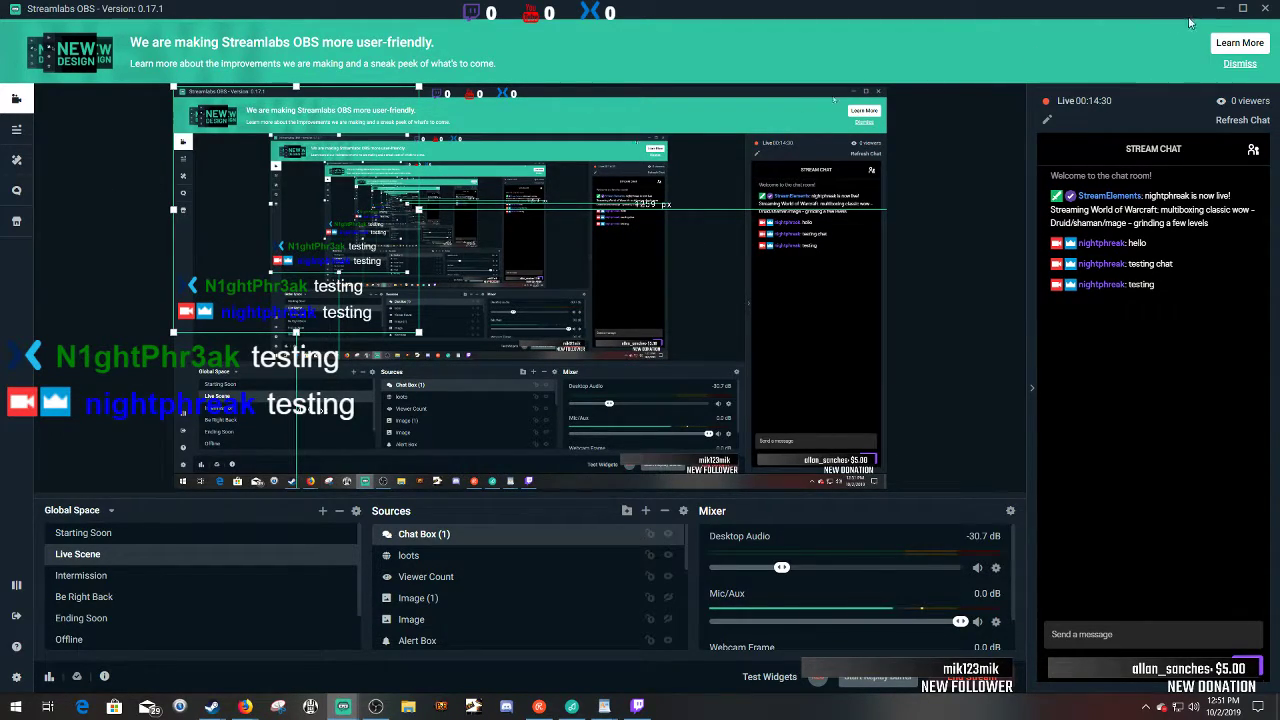
{"action": "left_click", "coordinate": [1220, 14]}
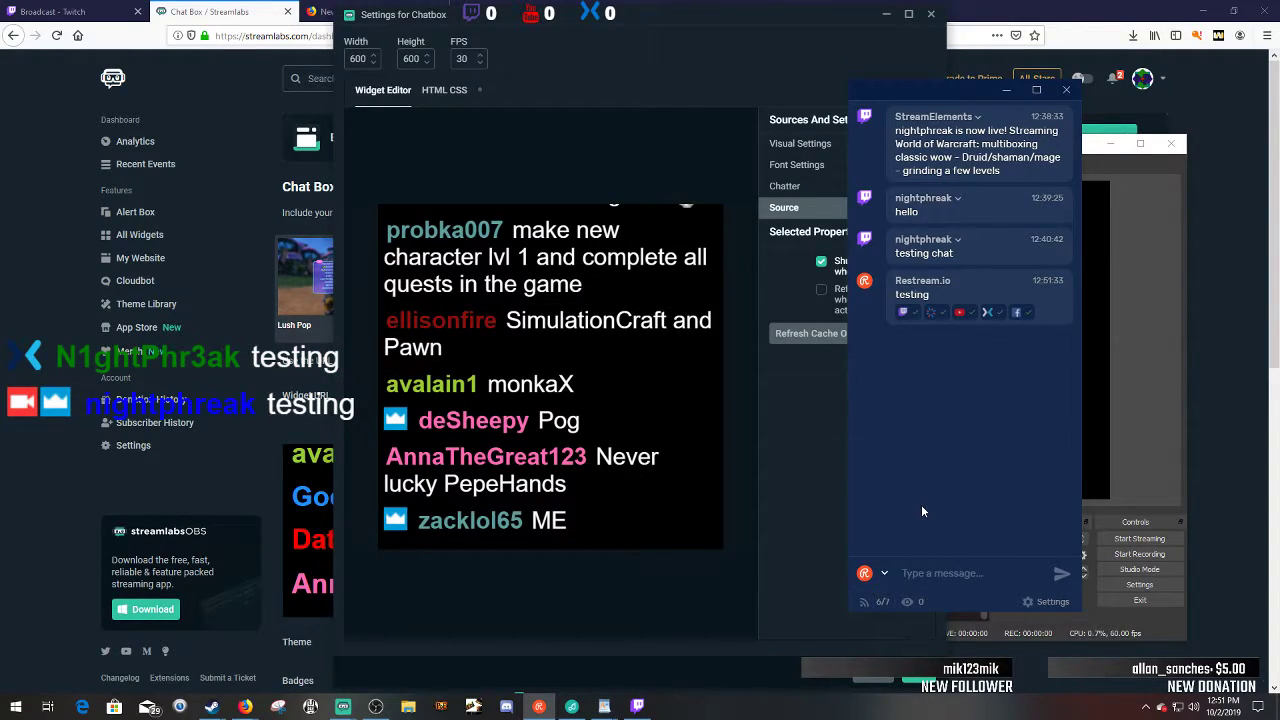
- Try to set the OBS Window Capture source to the Restream Chat window with Capture Cursor turned off
{"action": "left_click", "coordinate": [372, 708]}
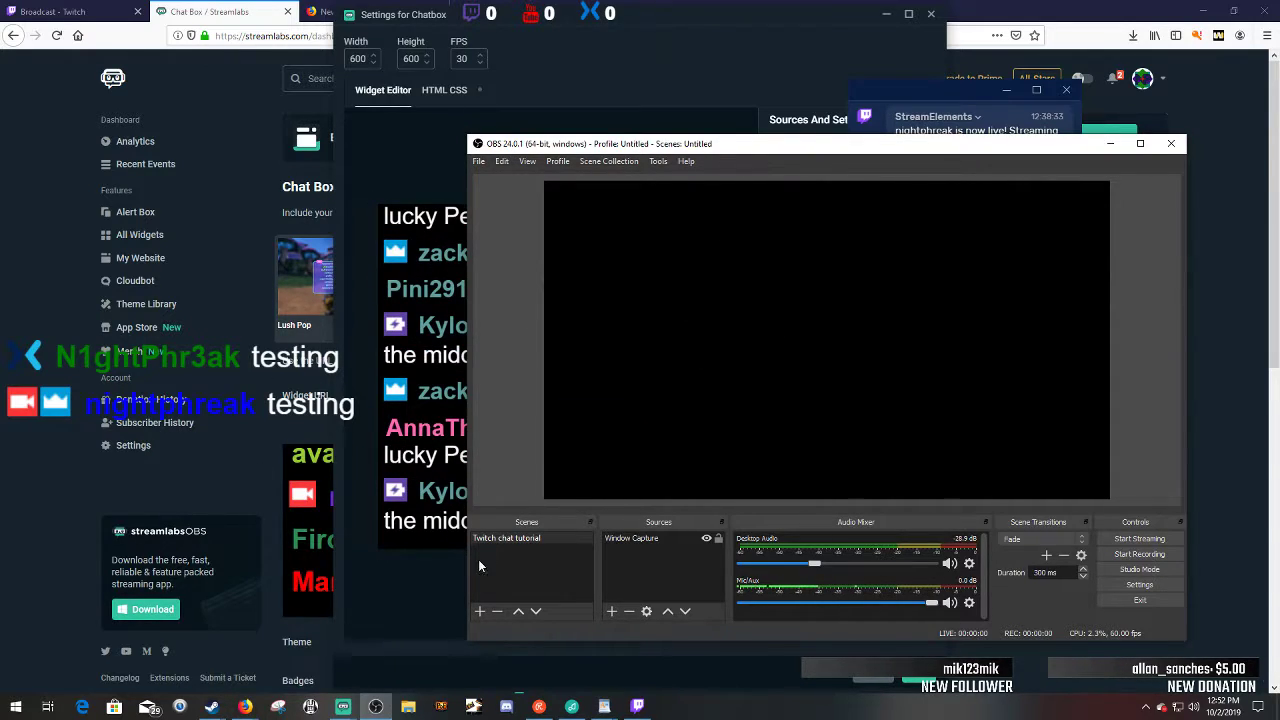
{"action": "right_click", "coordinate": [626, 540]}
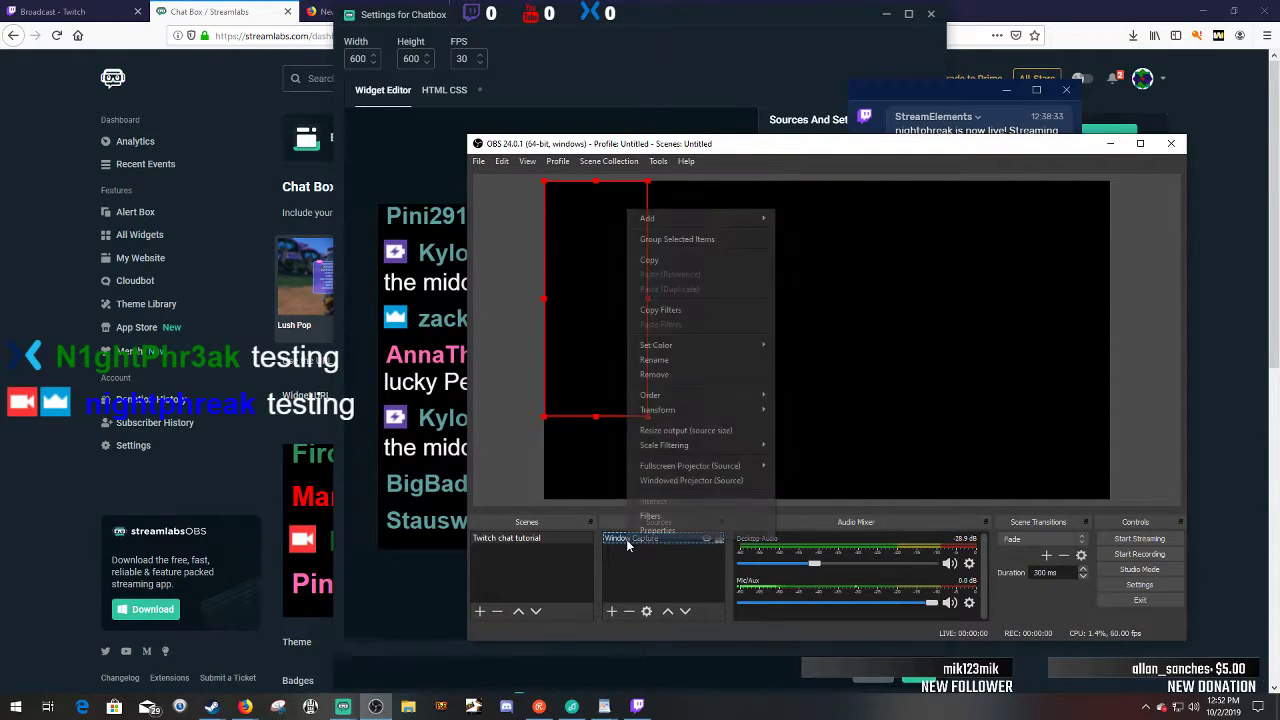
{"action": "left_click", "coordinate": [660, 531]}
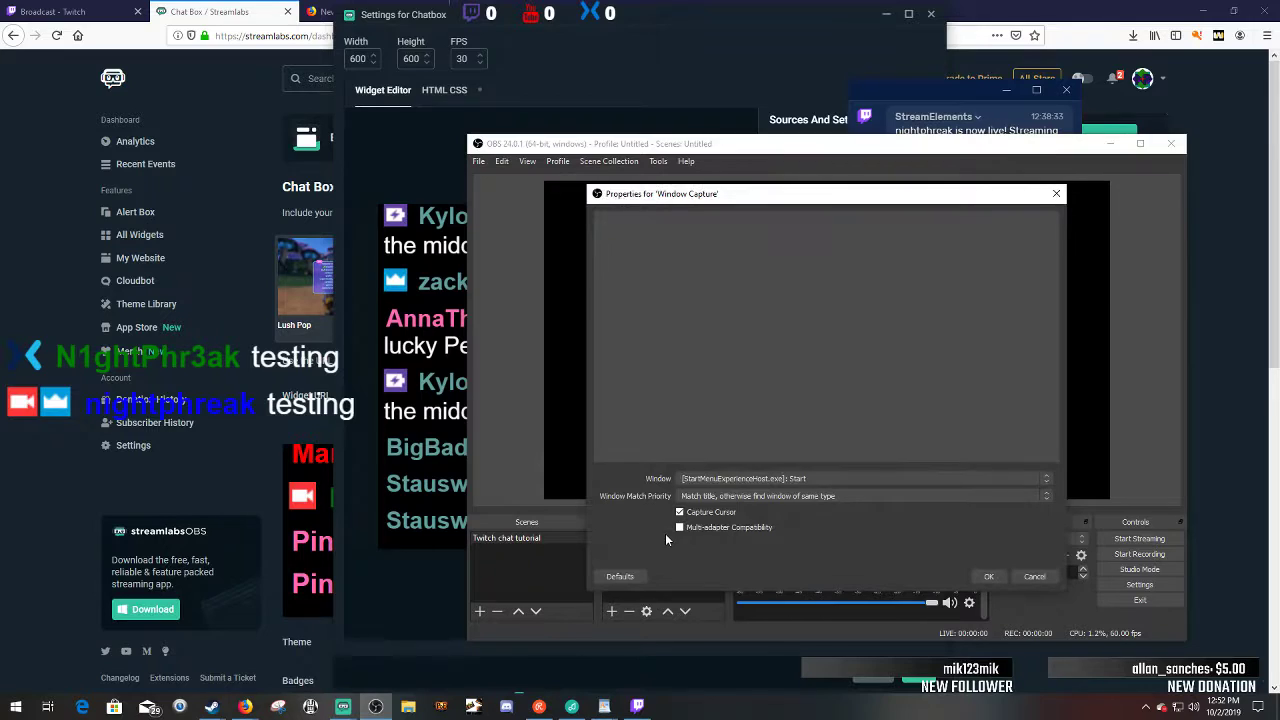
{"action": "left_click", "coordinate": [834, 480]}
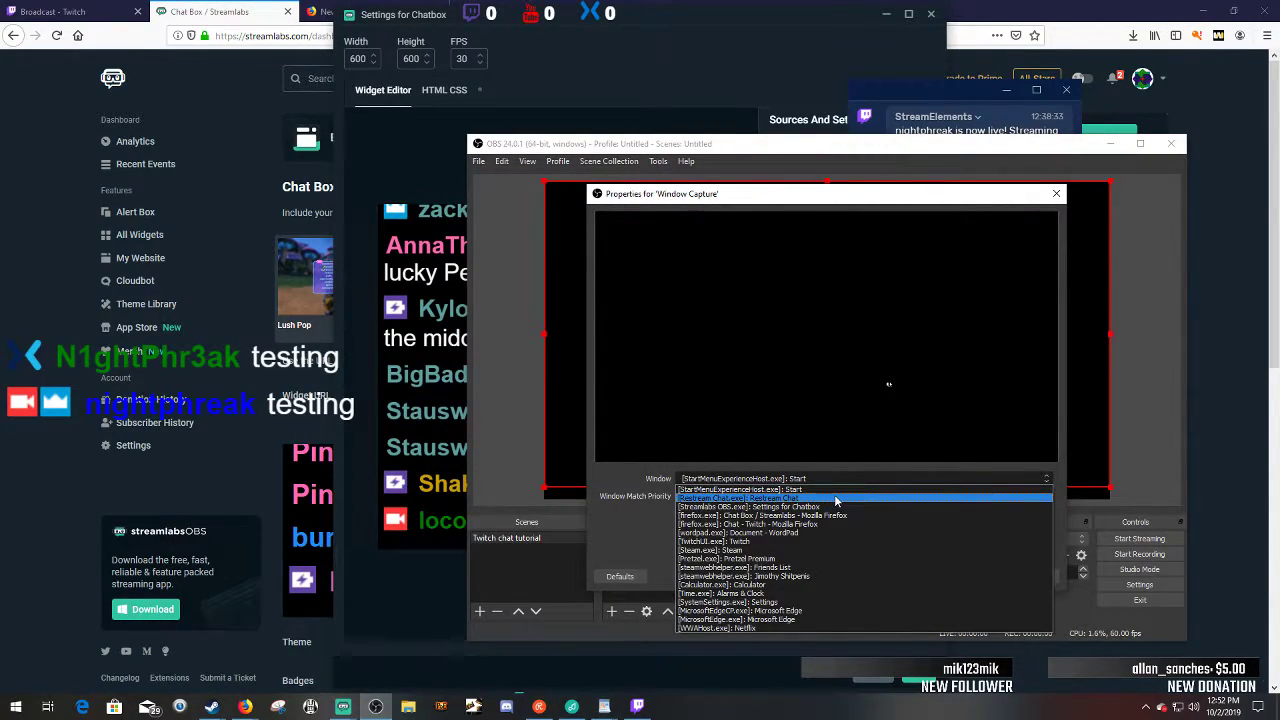
{"action": "left_click", "coordinate": [836, 499]}
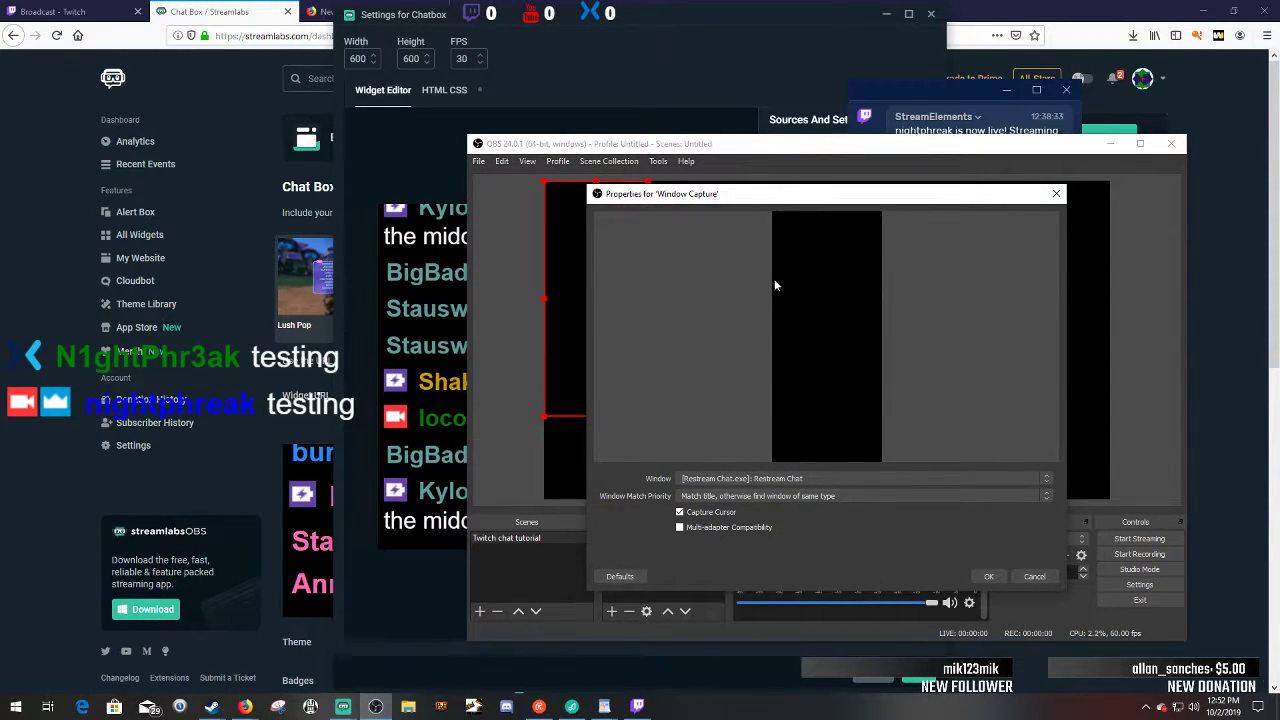
{"action": "left_click", "coordinate": [790, 498]}
{"action": "left_click", "coordinate": [790, 499]}
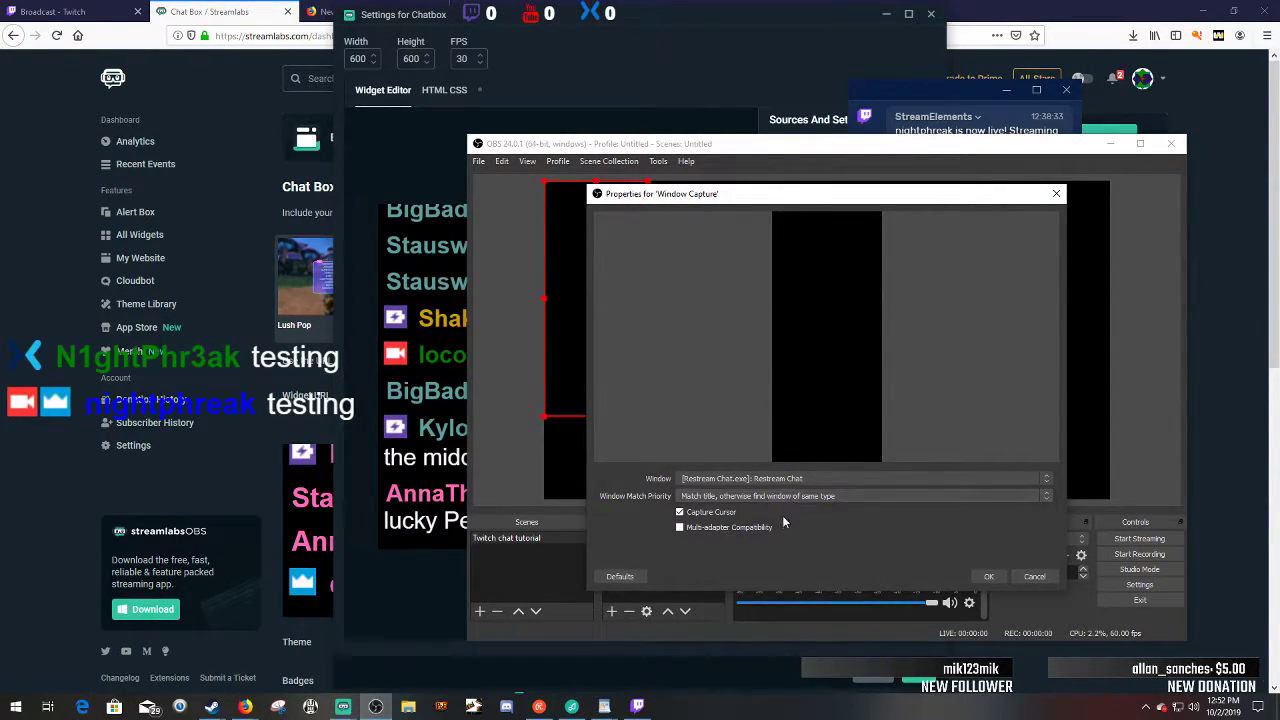
{"action": "left_click", "coordinate": [681, 528]}
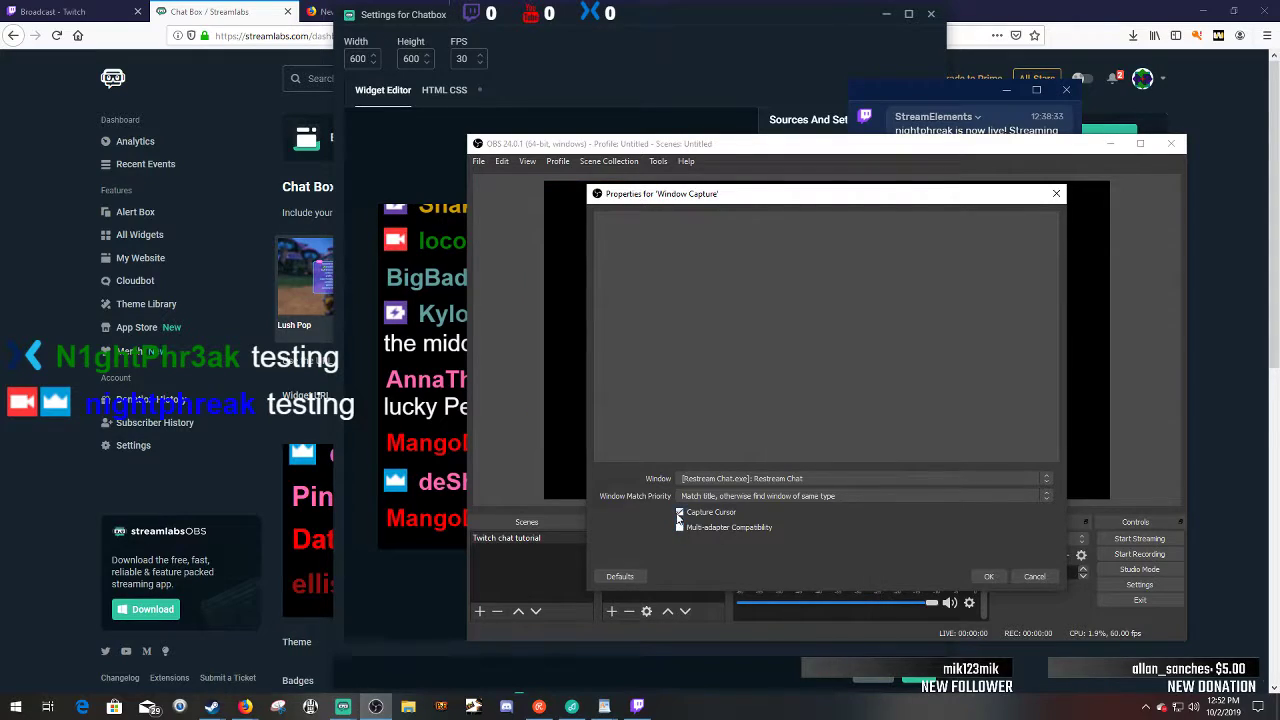
{"action": "left_click", "coordinate": [679, 512]}
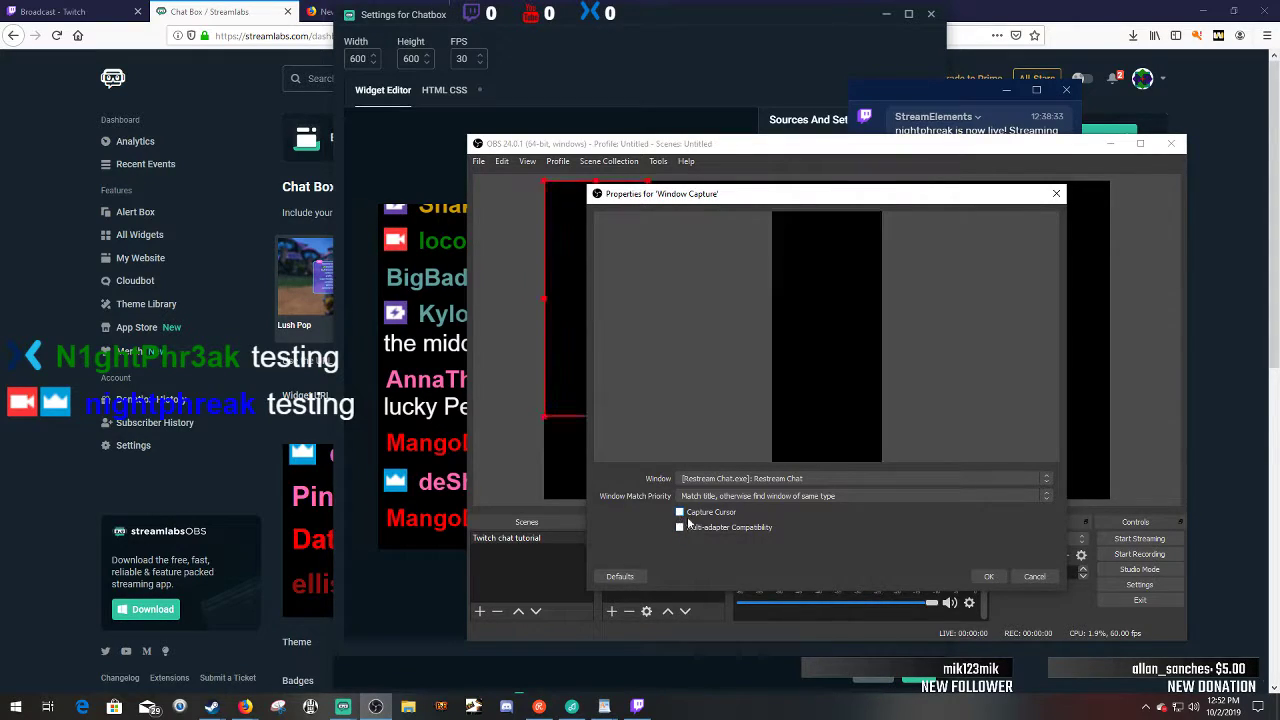
{"action": "left_click", "coordinate": [1033, 576]}
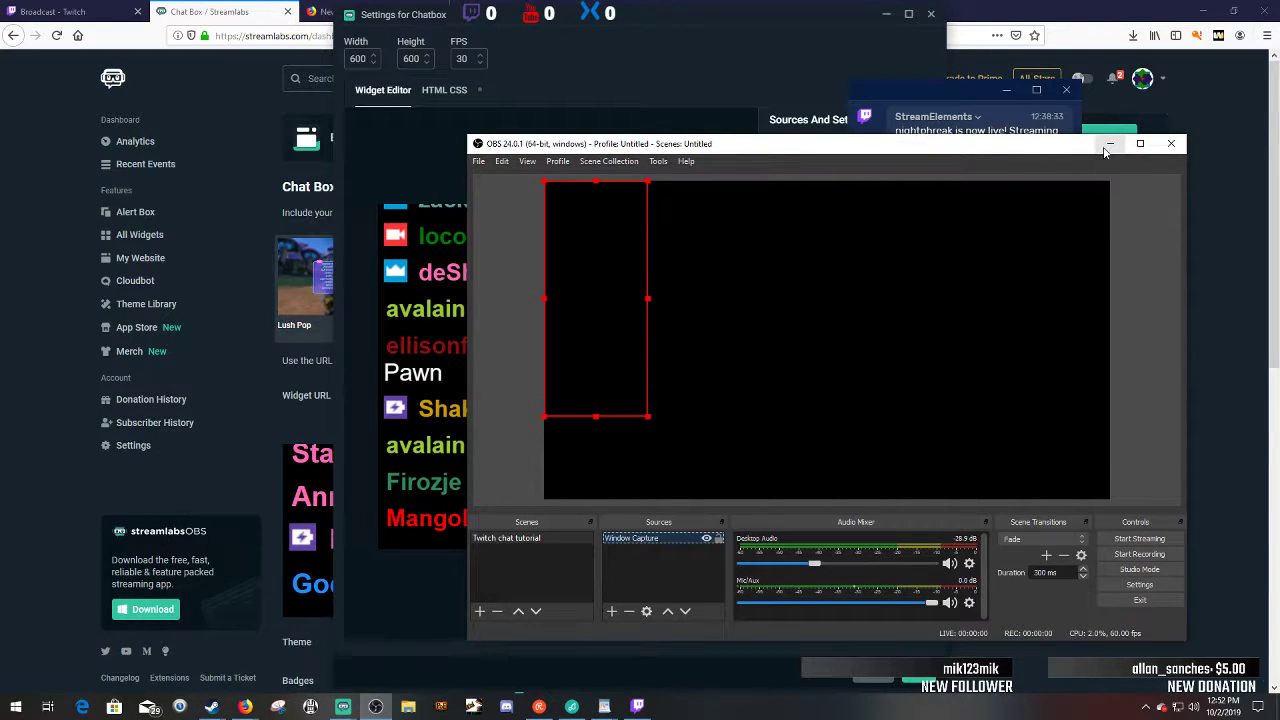
- In Firefox, go to restream.io, copy the embed URL from its Chat page, and return to OBS
{"action": "left_click", "coordinate": [1228, 267]}
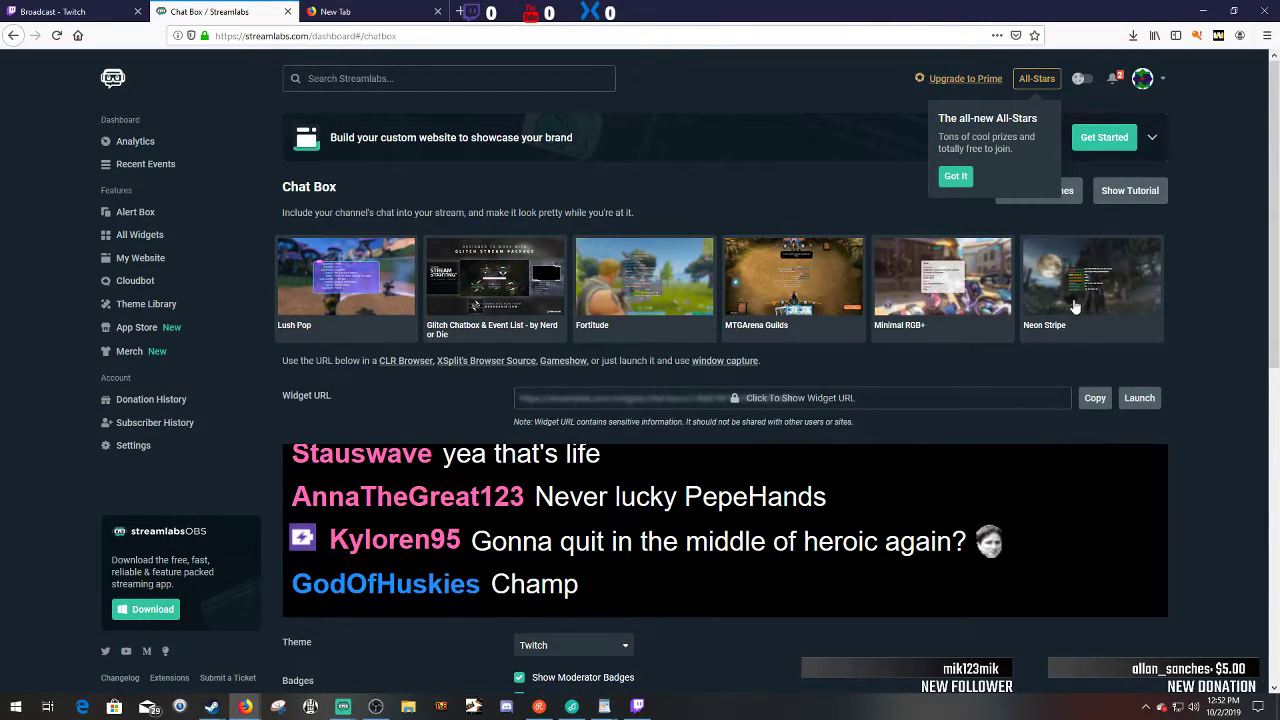
{"action": "left_click", "coordinate": [366, 18]}
{"action": "type", "text": "restream.io/"}
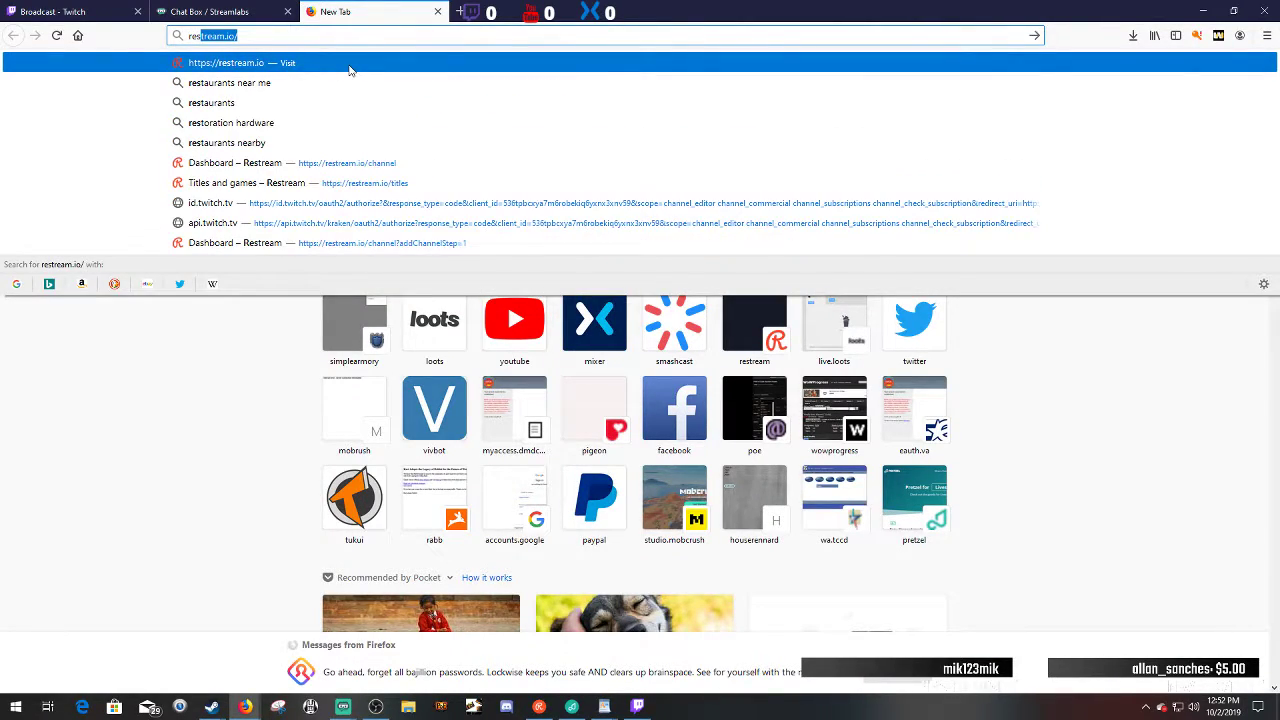
{"action": "key", "text": "Return"}
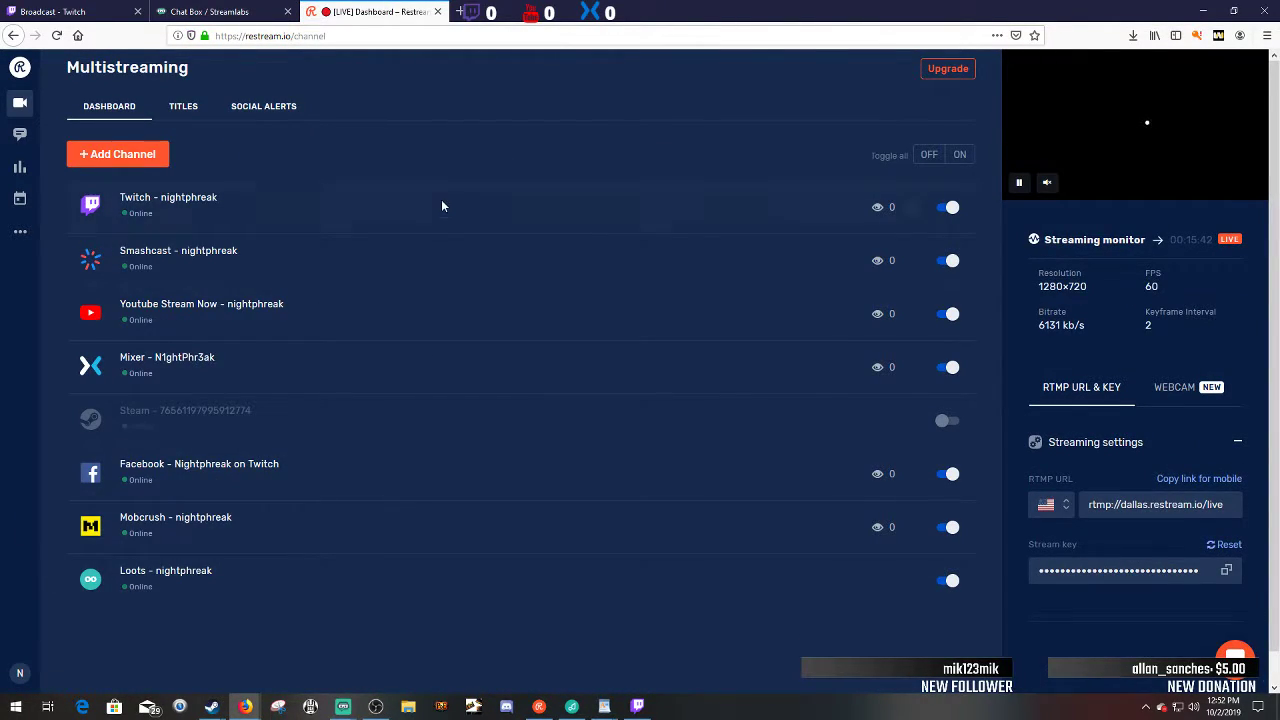
{"action": "left_click", "coordinate": [20, 138]}
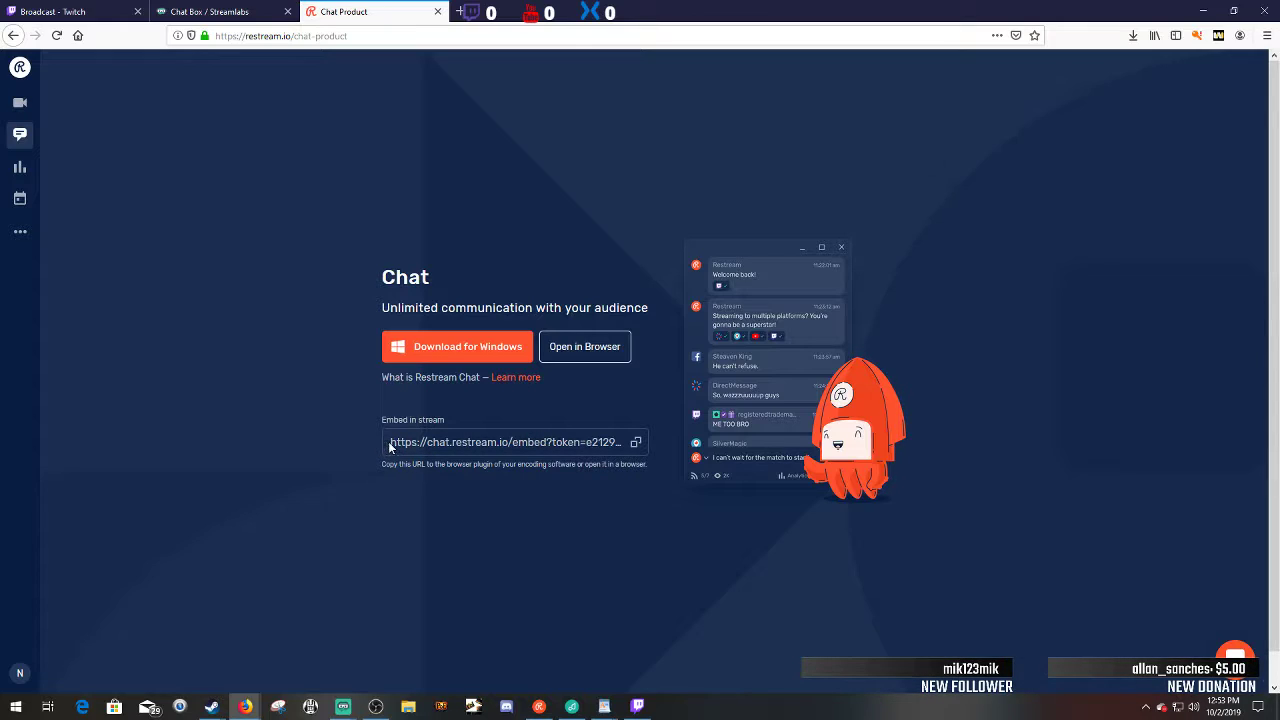
{"action": "left_click_drag", "start_coordinate": [390, 442], "coordinate": [628, 466]}
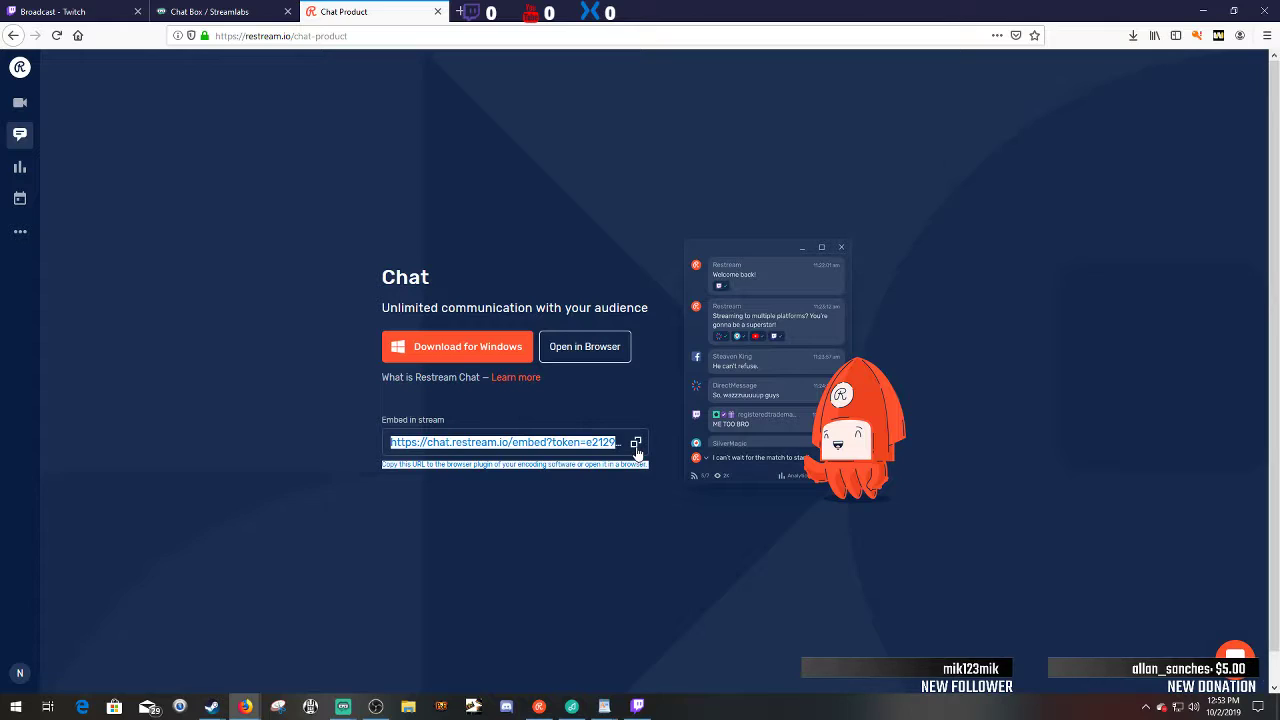
{"action": "left_click", "coordinate": [636, 446]}
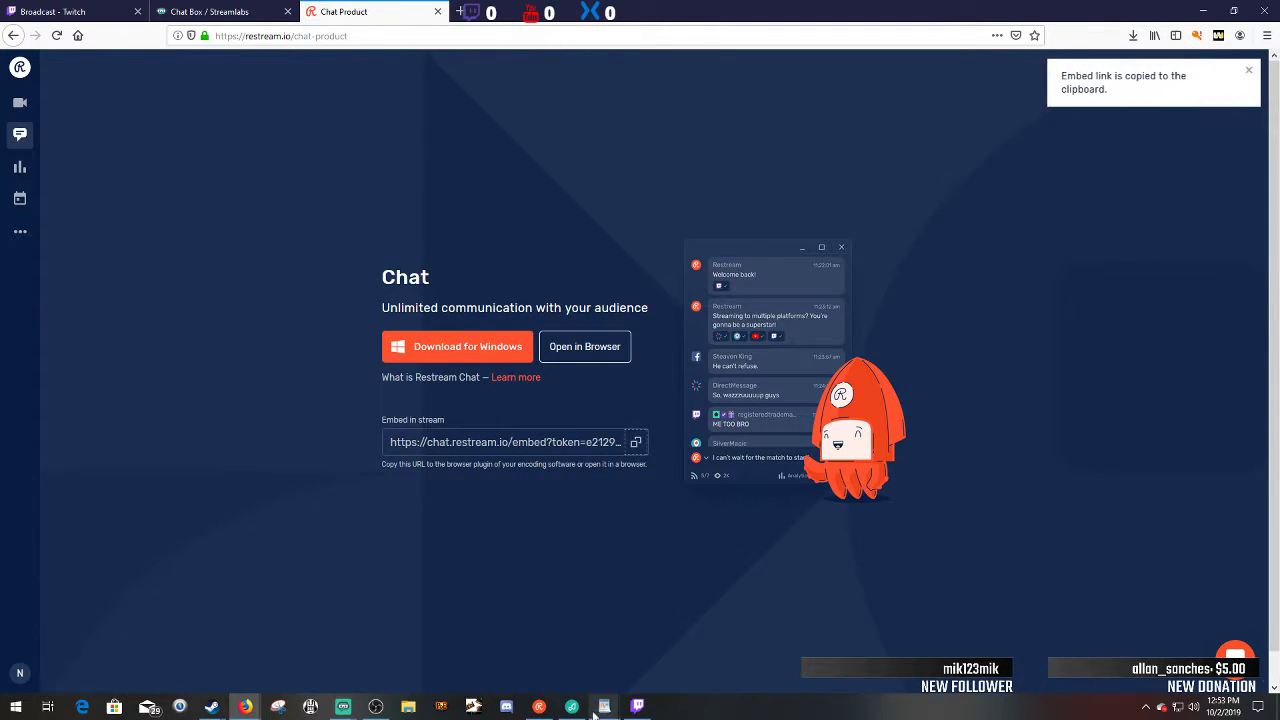
{"action": "left_click", "coordinate": [375, 706]}
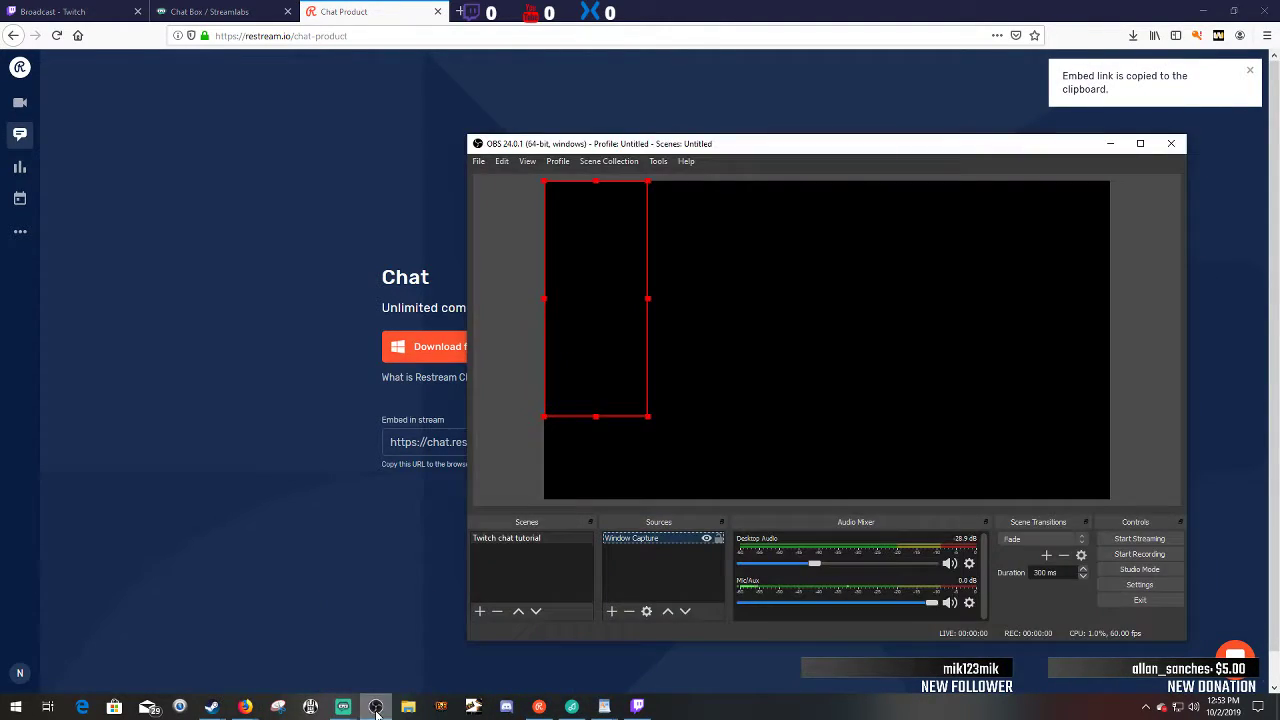
{"action": "right_click", "coordinate": [627, 539]}
{"action": "left_click", "coordinate": [654, 533]}
{"action": "scroll", "coordinate": [812, 480], "scroll_direction": "down", "scroll_amount": 1}
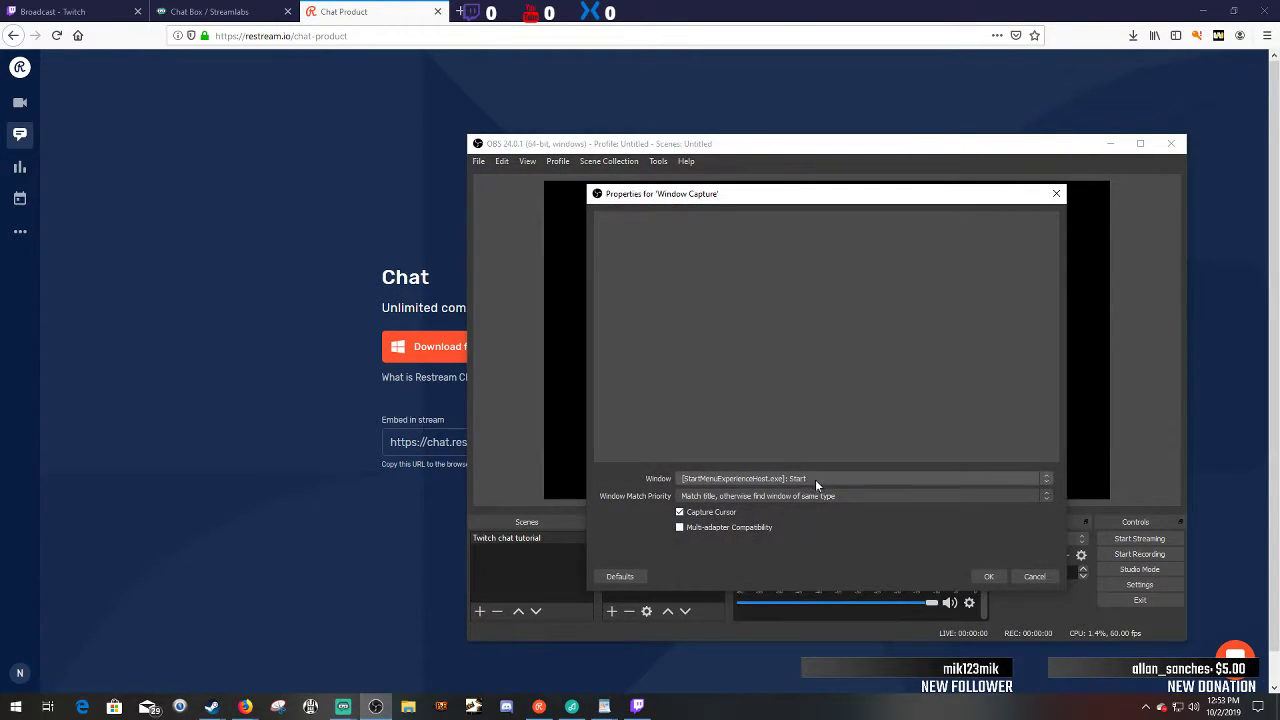
{"action": "left_click", "coordinate": [1023, 576]}
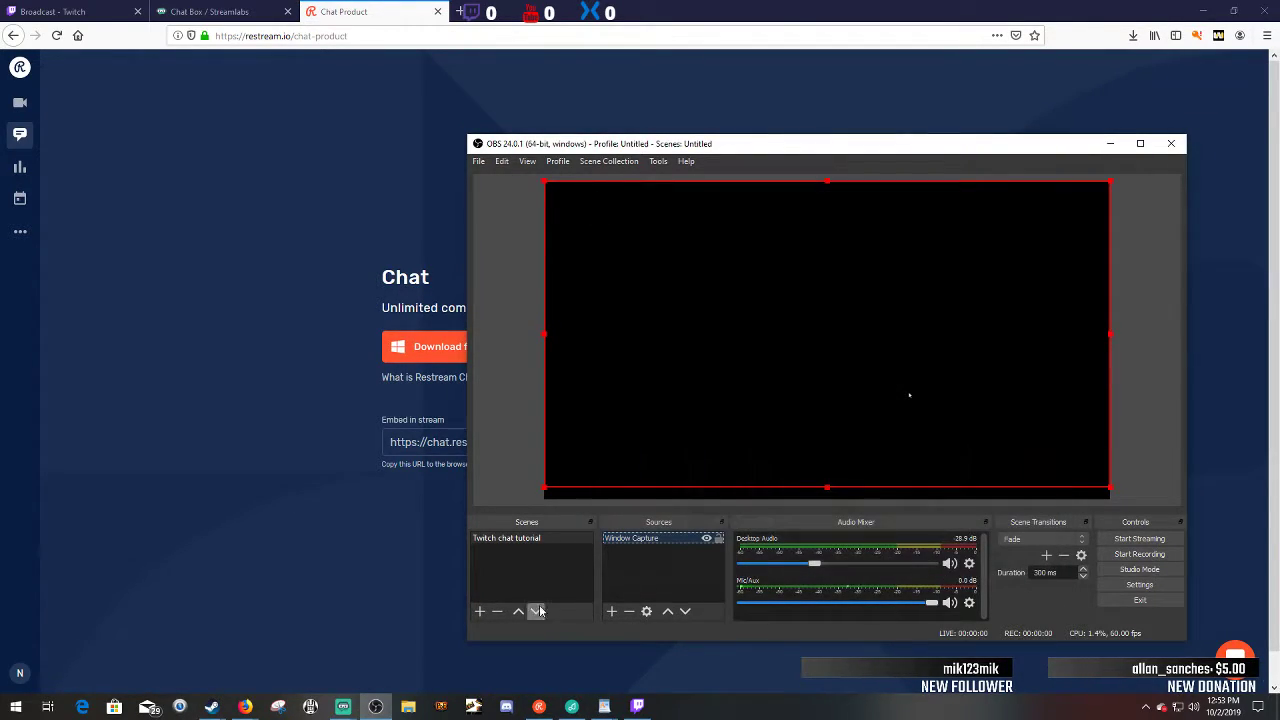
- Add a new Browser source to the Twitch chat tutorial scene and paste the tokenized Restream chat embed link as its URL
{"action": "left_click", "coordinate": [611, 611]}
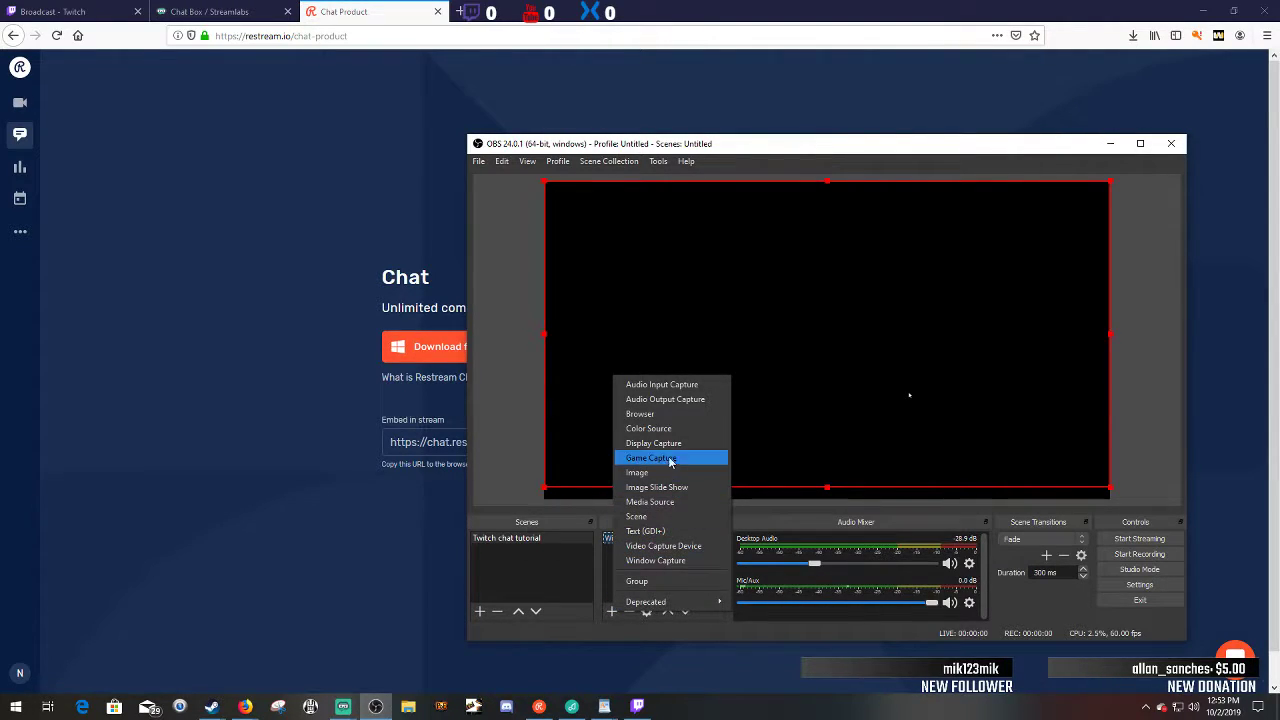
{"action": "left_click", "coordinate": [672, 417]}
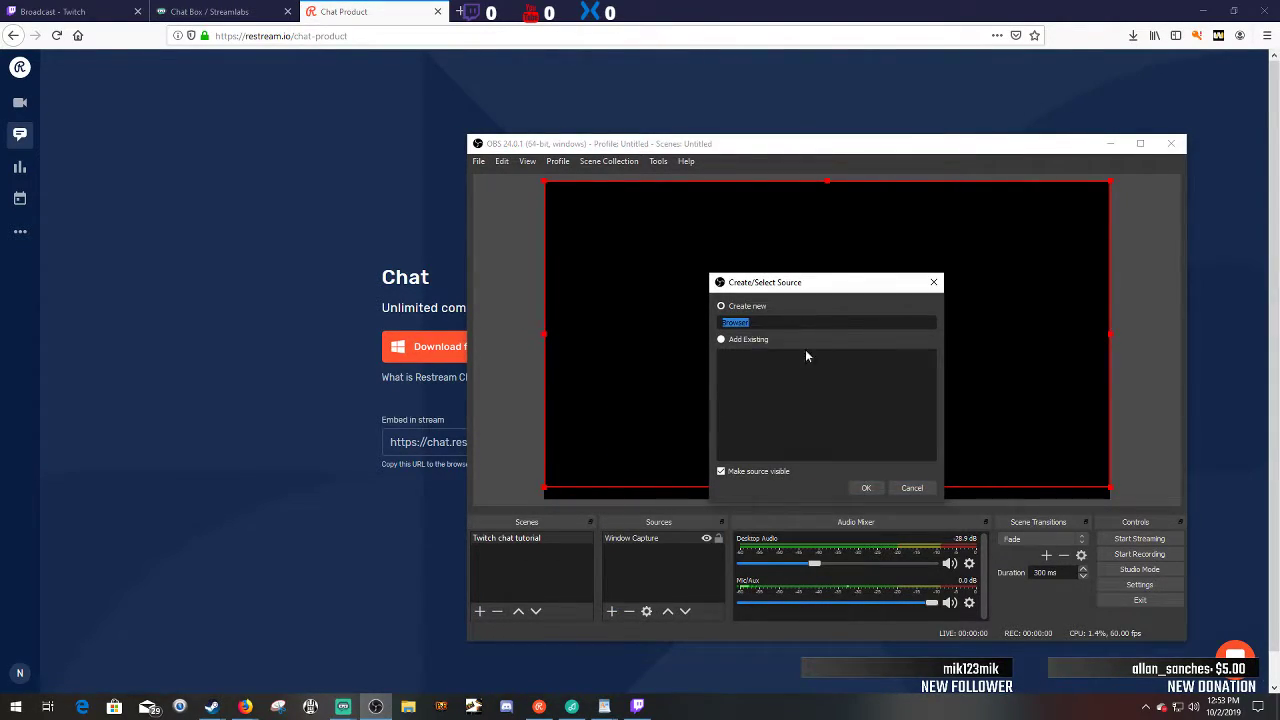
{"action": "left_click", "coordinate": [866, 488]}
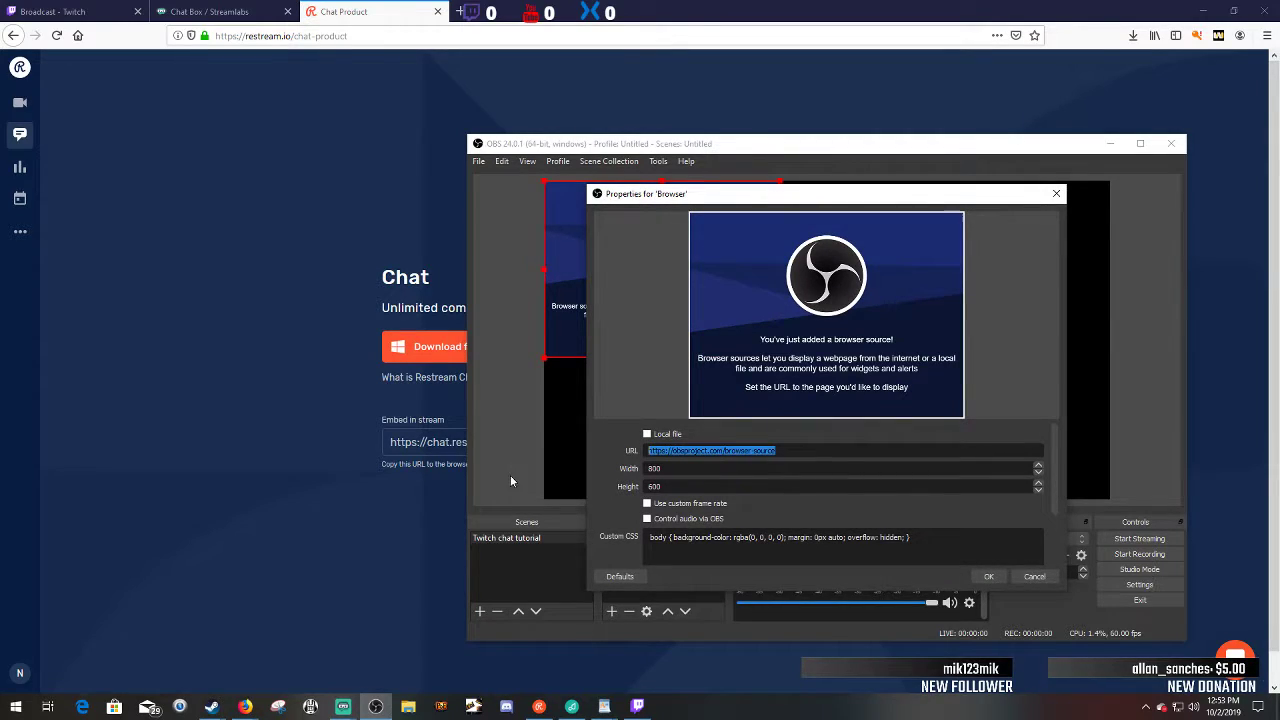
{"action": "key", "text": "ctrl+v"}
{"action": "left_click", "coordinate": [988, 576]}
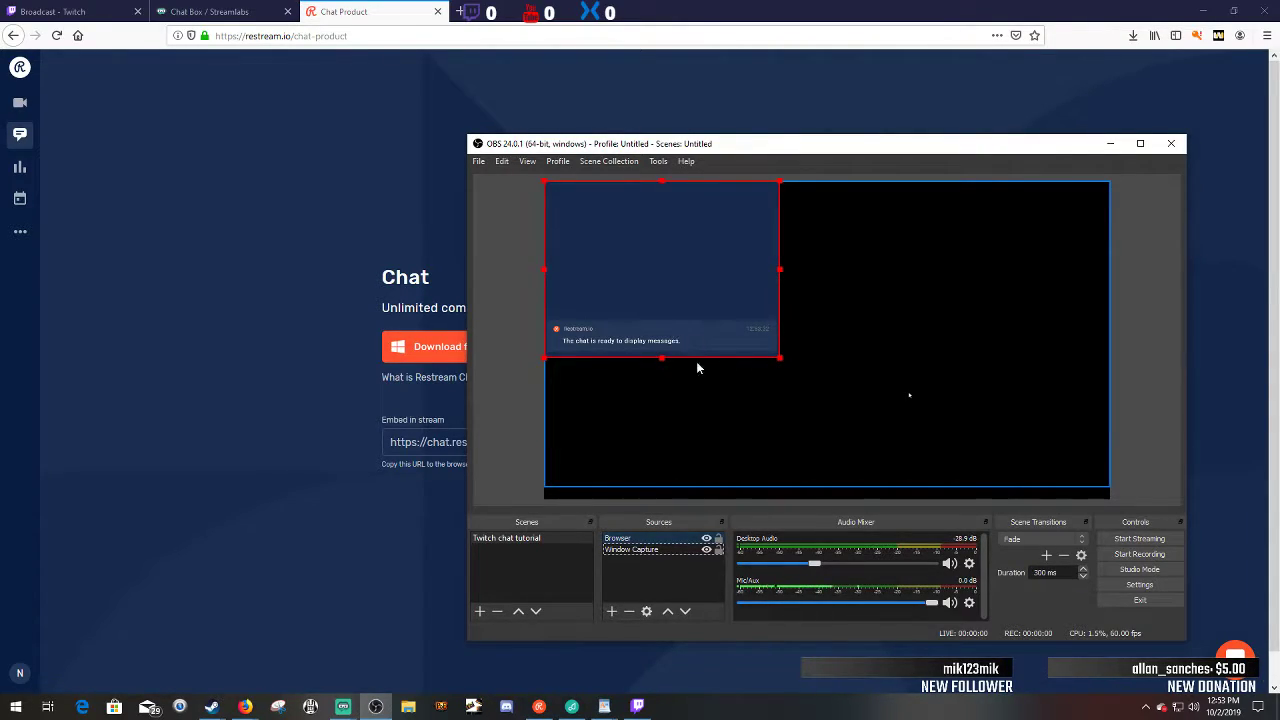
- Review the new Browser source's URL, size and custom CSS properties, bringing the Restream Chat window forward as well
{"action": "left_click", "coordinate": [649, 557]}
{"action": "left_click", "coordinate": [633, 541]}
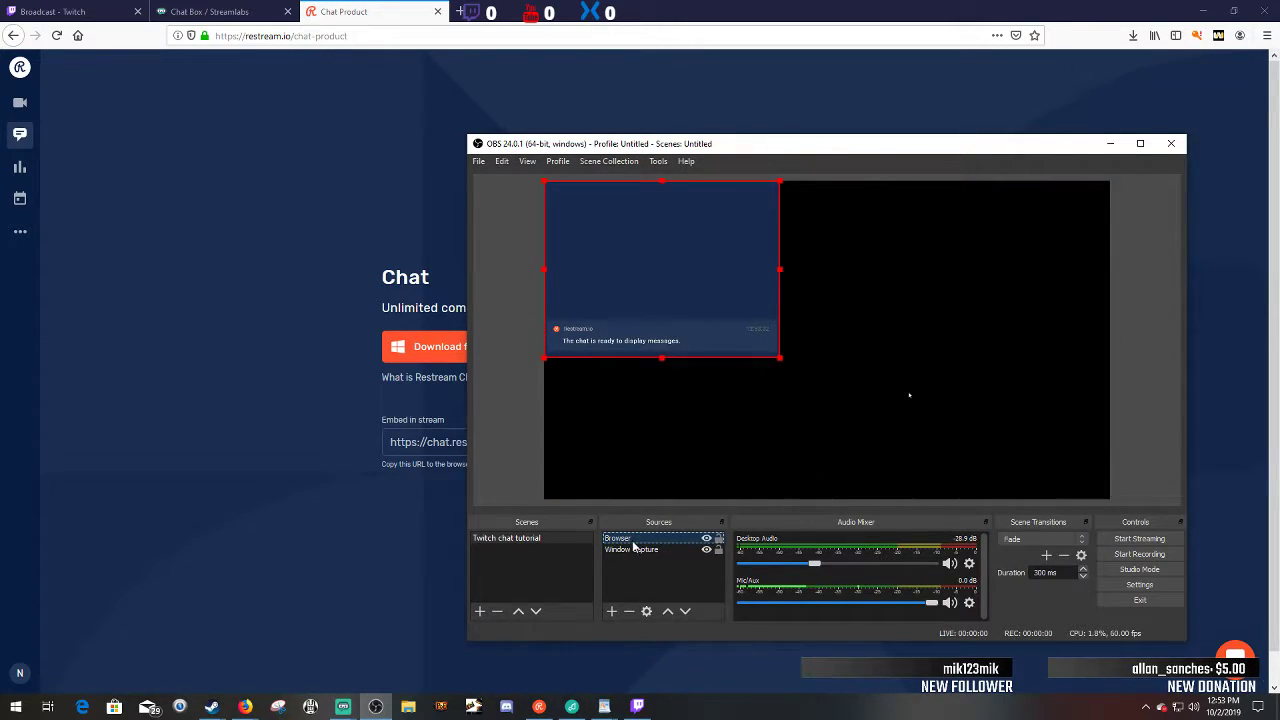
{"action": "right_click", "coordinate": [633, 541]}
{"action": "left_click", "coordinate": [650, 531]}
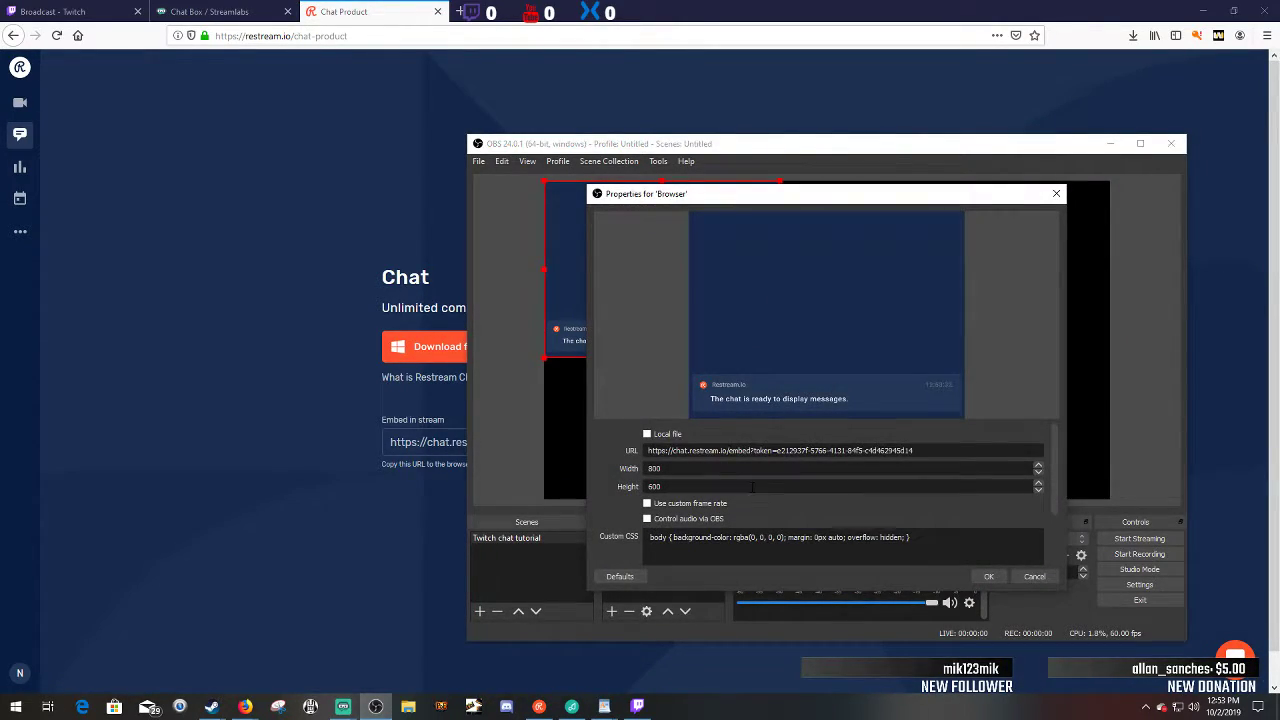
{"action": "left_click", "coordinate": [424, 554]}
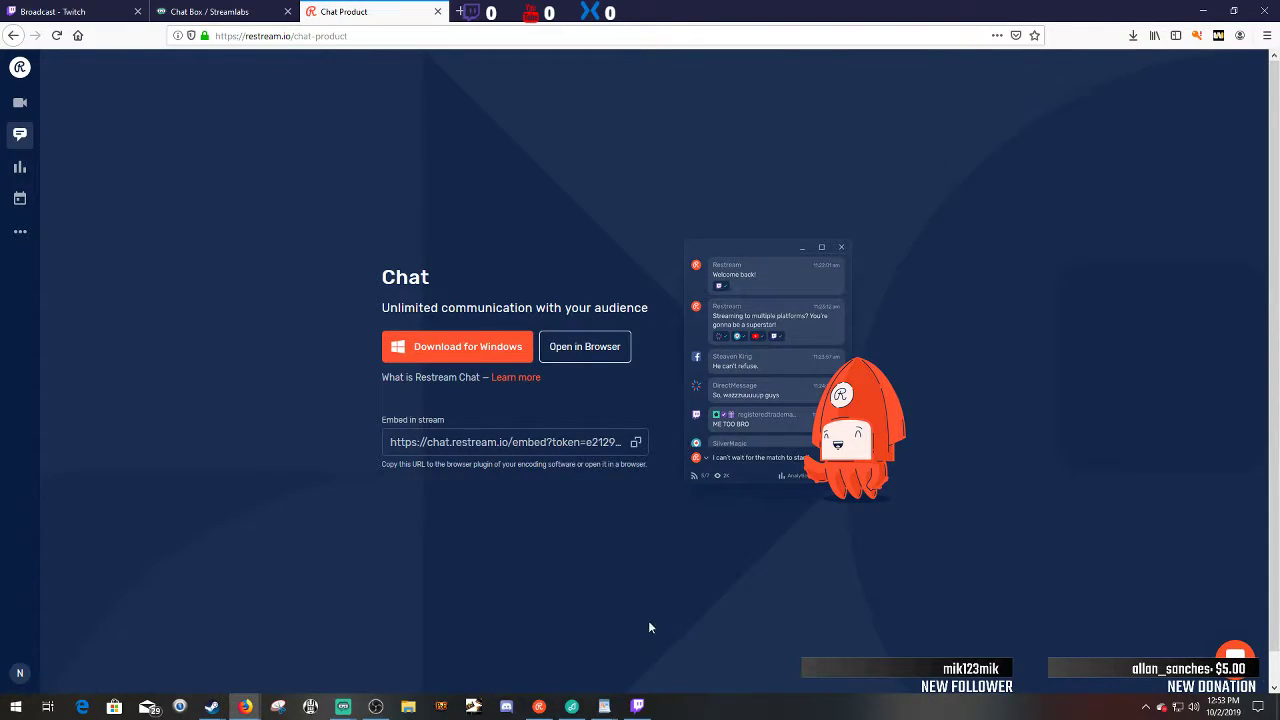
{"action": "left_click", "coordinate": [538, 706]}
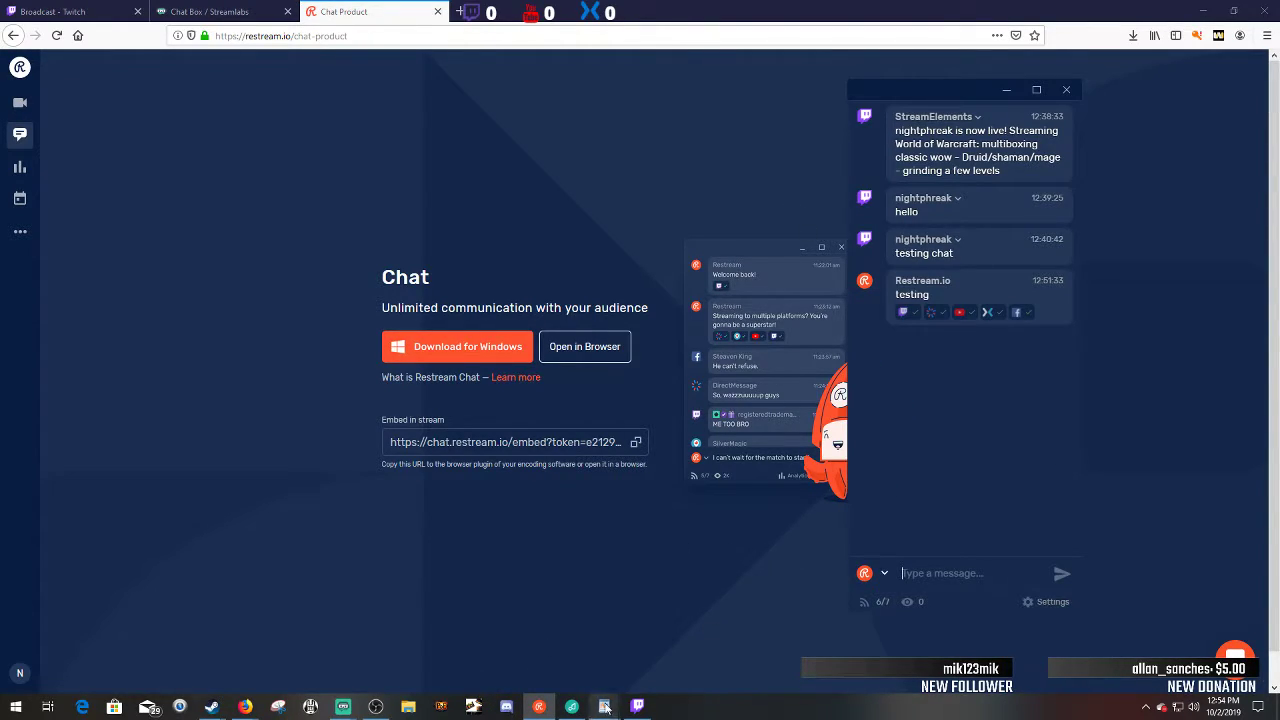
{"action": "left_click", "coordinate": [375, 706]}
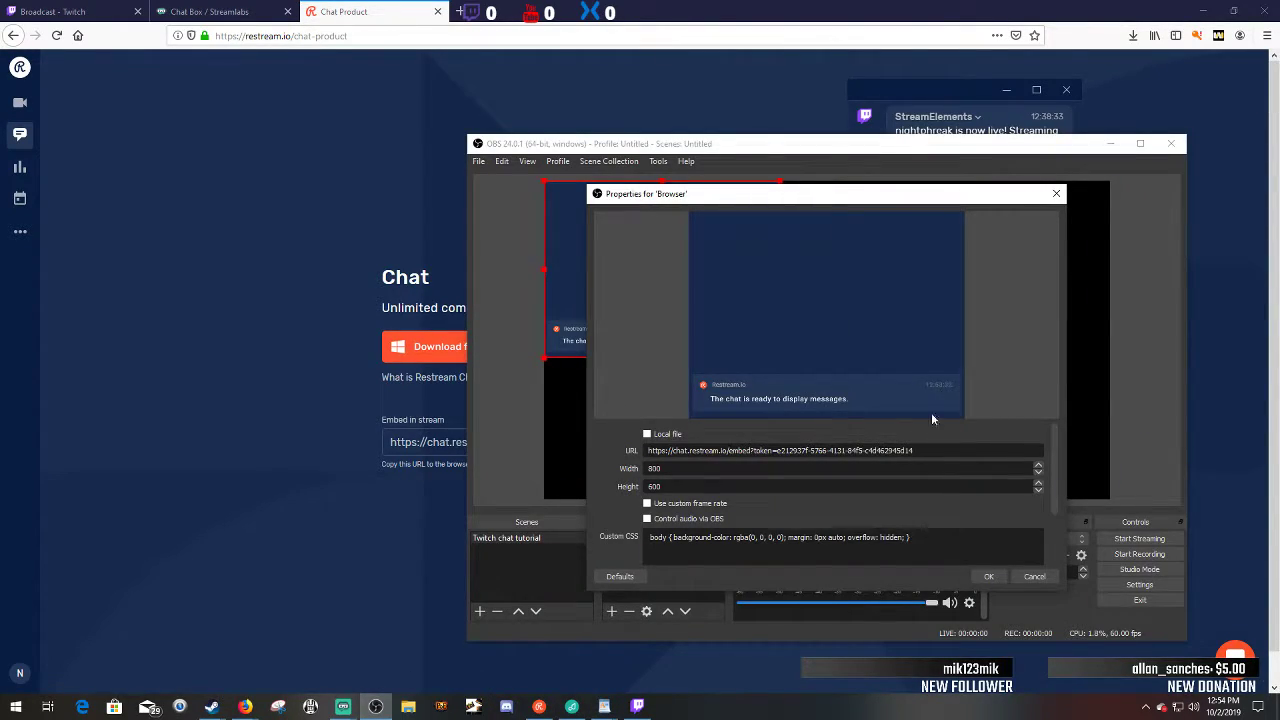
{"action": "left_click", "coordinate": [1034, 576]}
- Move the OBS window beside Restream Chat and set the chat's background opacity and message opacity to 0% in its appearance settings
{"action": "left_click_drag", "start_coordinate": [897, 156], "coordinate": [523, 134]}
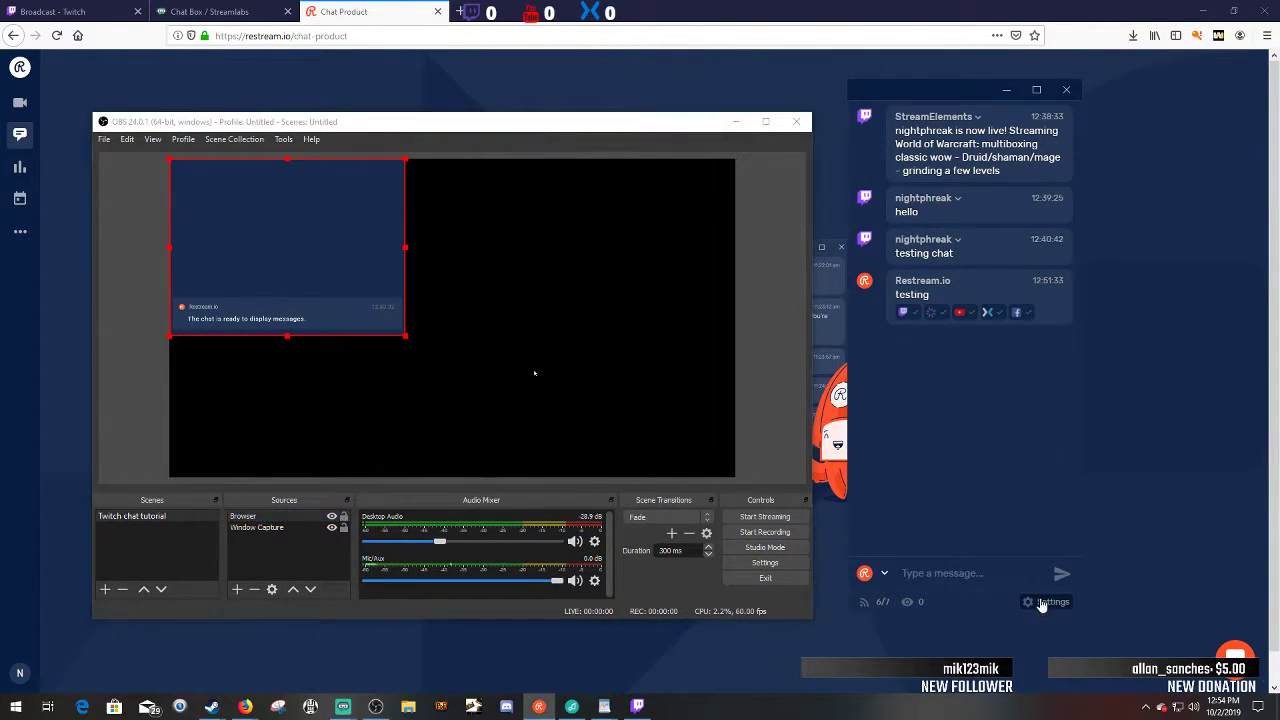
{"action": "left_click", "coordinate": [1049, 602]}
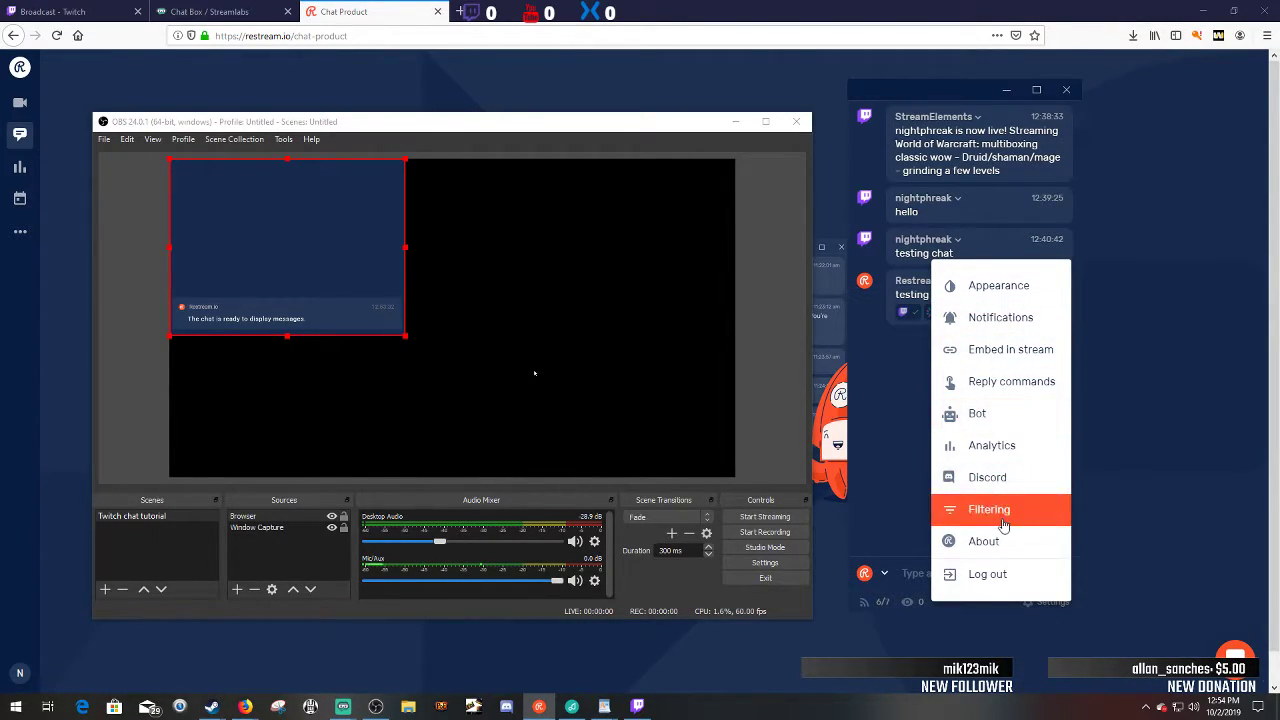
{"action": "left_click", "coordinate": [990, 285]}
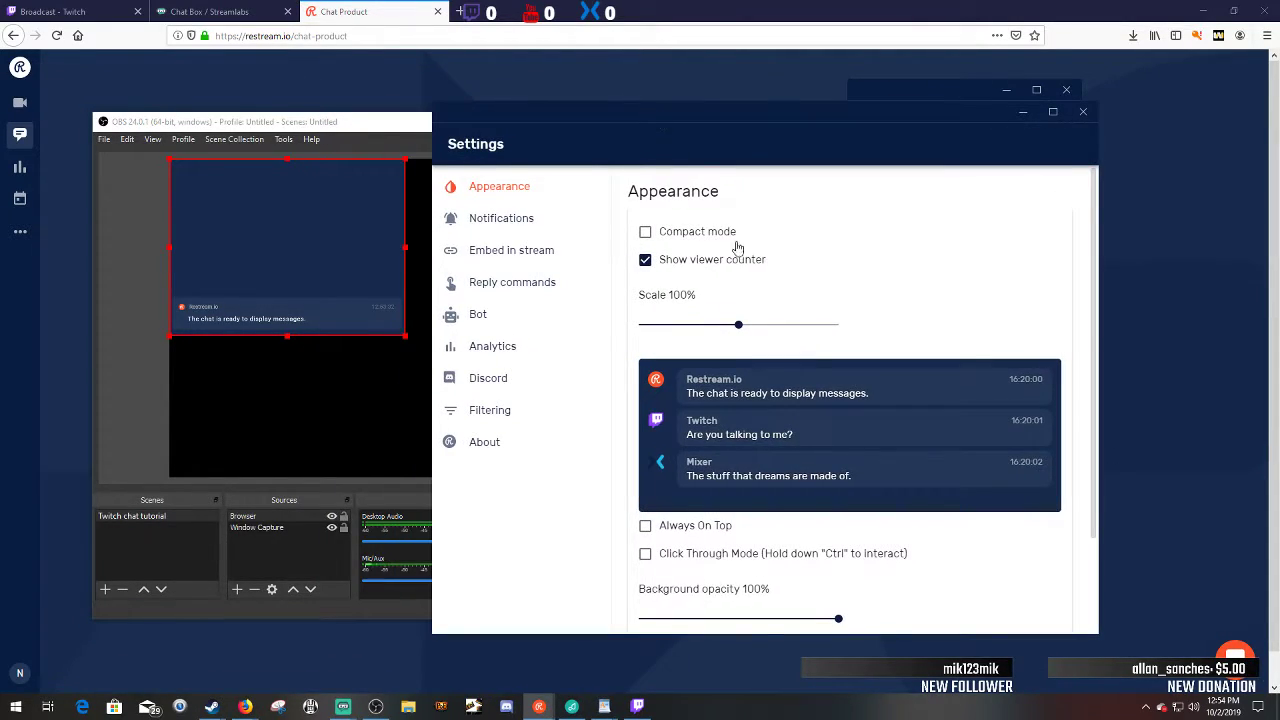
{"action": "scroll", "coordinate": [798, 588], "scroll_direction": "down", "scroll_amount": 2}
{"action": "left_click_drag", "start_coordinate": [838, 502], "coordinate": [630, 522]}
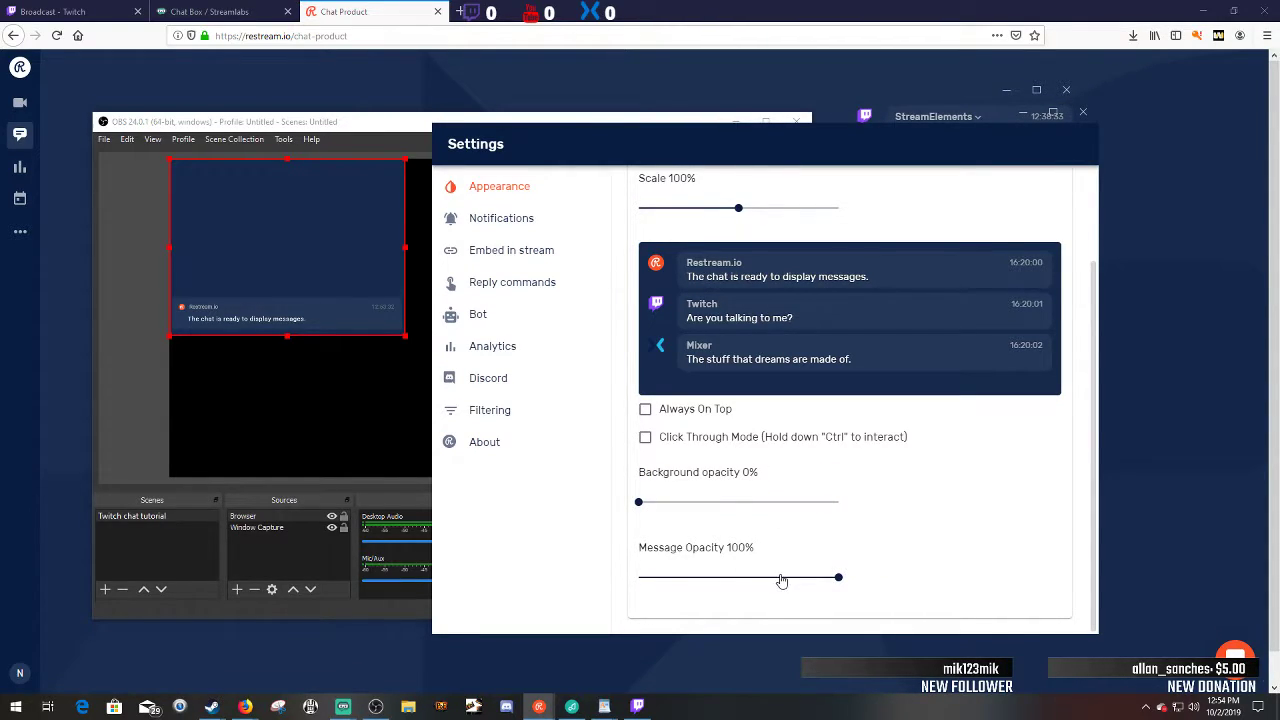
{"action": "mouse_move", "coordinate": [838, 578]}
{"action": "left_click_drag", "start_coordinate": [838, 578], "coordinate": [610, 574]}
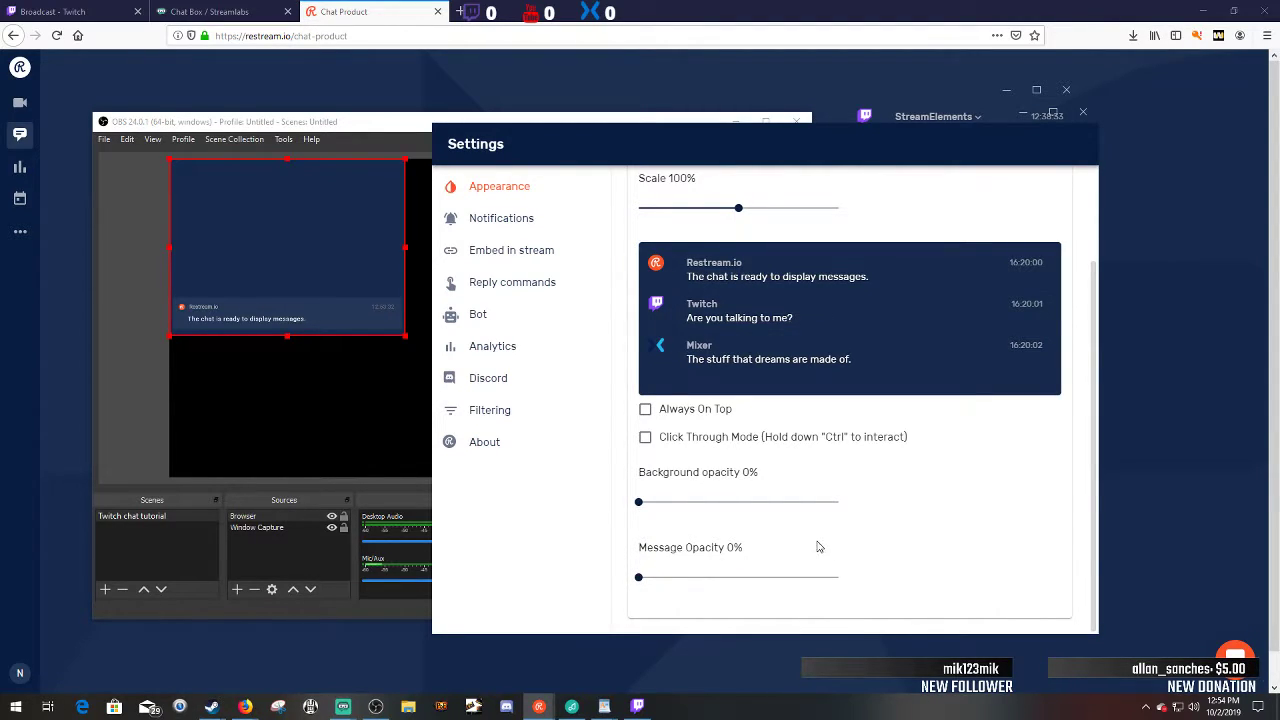
{"action": "scroll", "coordinate": [757, 545], "scroll_direction": "up", "scroll_amount": 2}
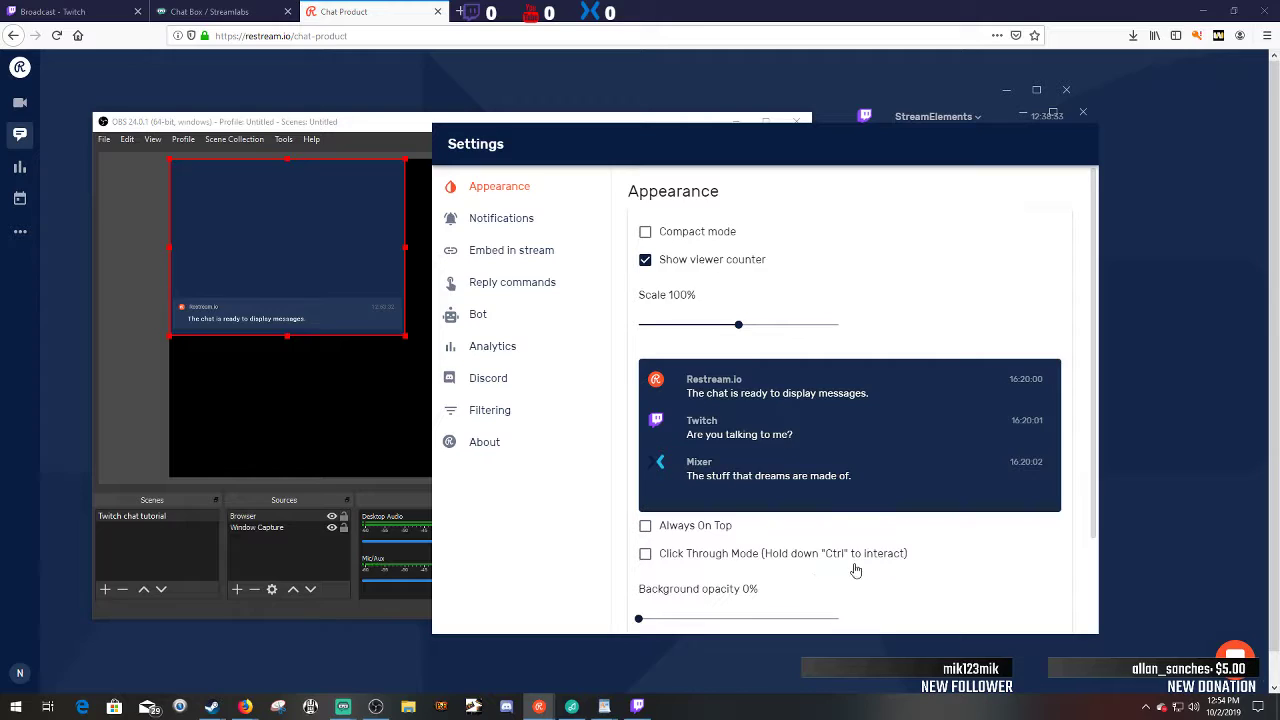
{"action": "scroll", "coordinate": [855, 570], "scroll_direction": "down", "scroll_amount": 2}
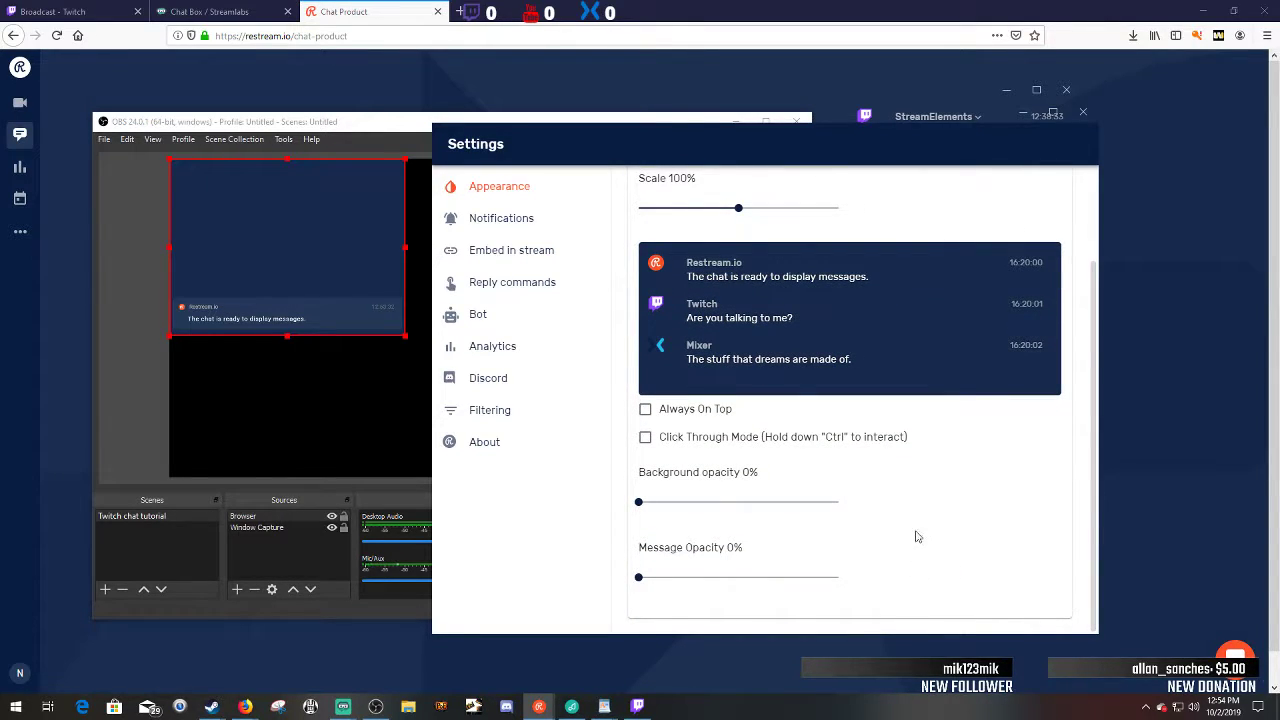
- Reset Restream Chat's message opacity and background opacity to 100% and close its settings
{"action": "left_click_drag", "start_coordinate": [644, 578], "coordinate": [1010, 589]}
{"action": "left_click_drag", "start_coordinate": [640, 510], "coordinate": [809, 530]}
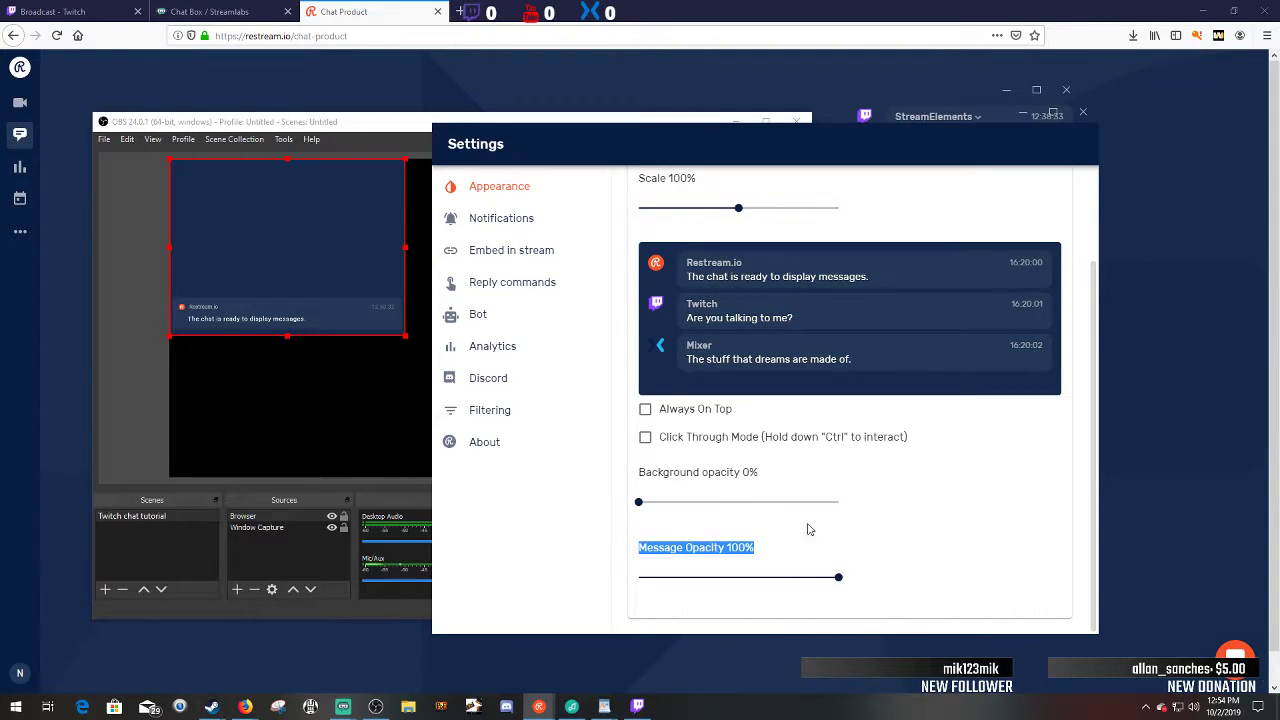
{"action": "left_click_drag", "start_coordinate": [636, 504], "coordinate": [971, 517]}
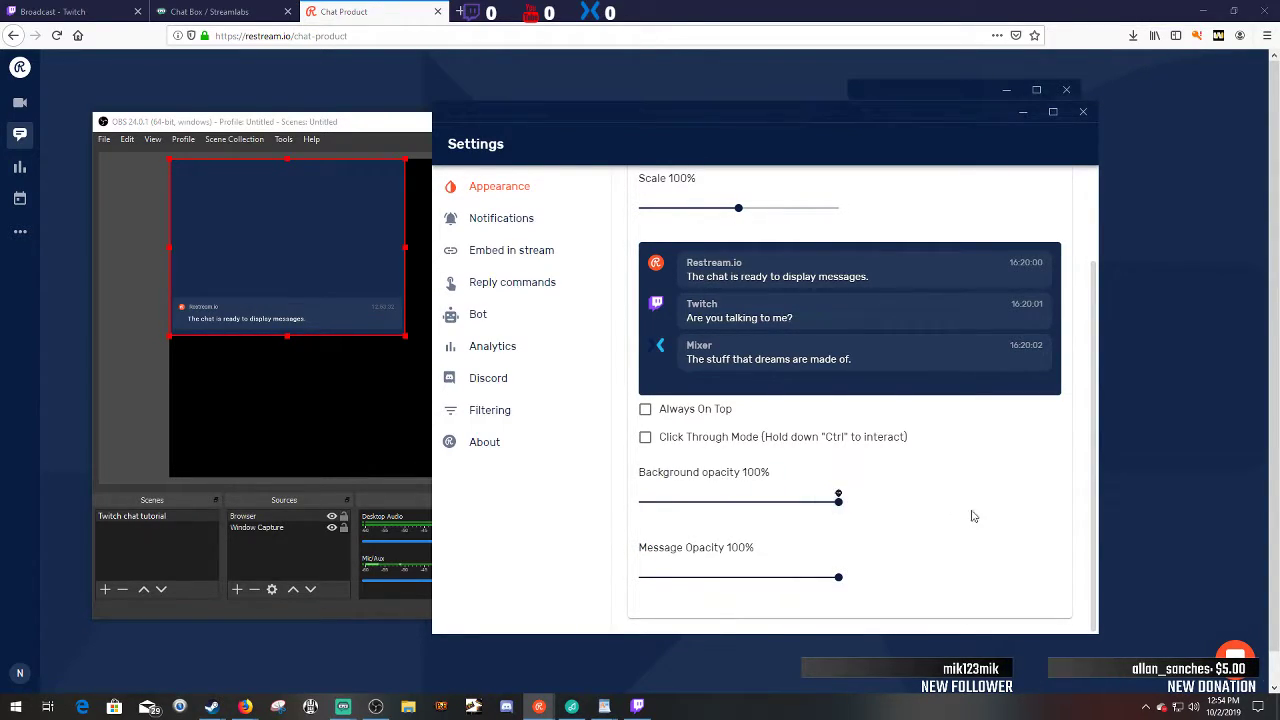
{"action": "left_click", "coordinate": [1084, 113]}
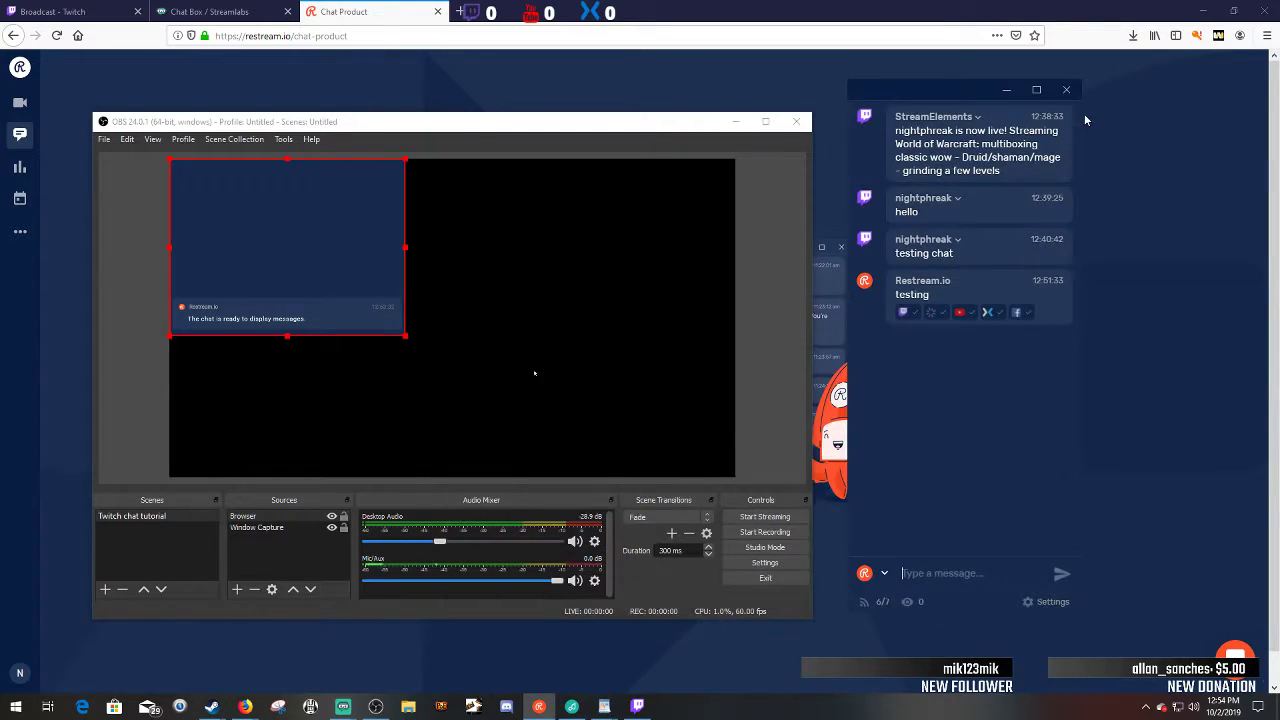
- Open the browser version of Restream Chat from the restream.io Chat page and view its available settings categories
{"action": "left_click", "coordinate": [646, 104]}
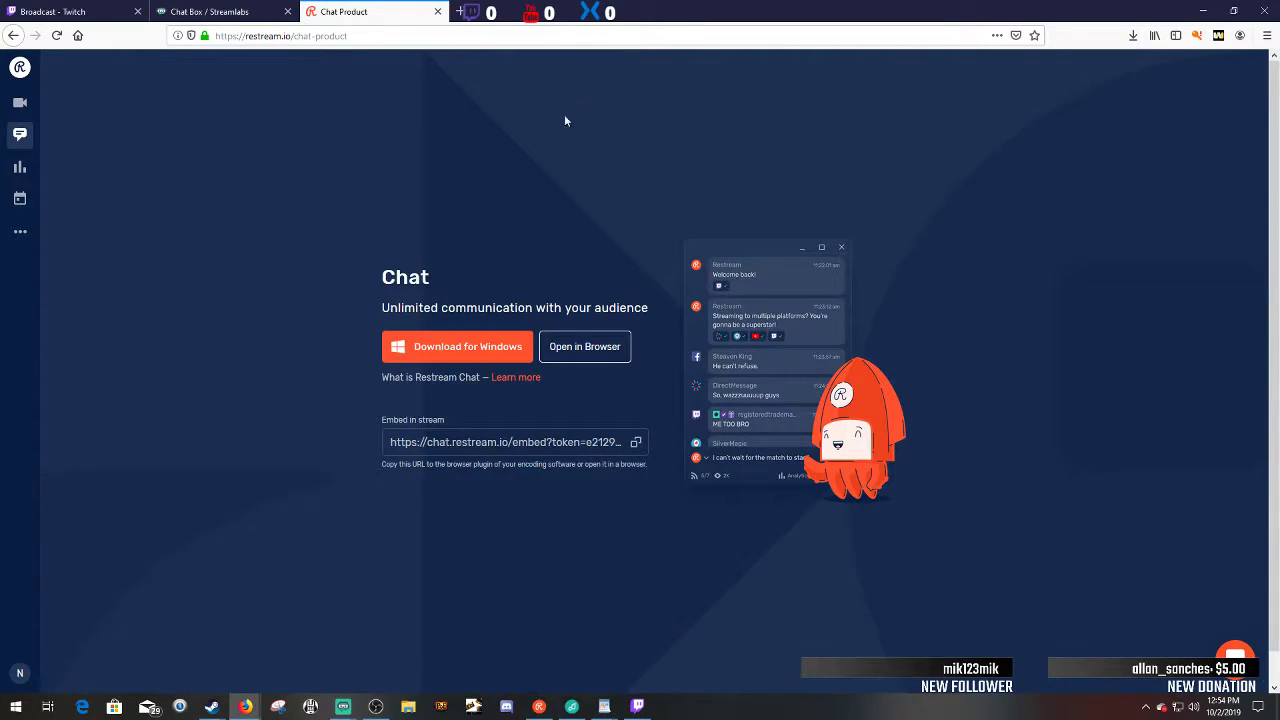
{"action": "left_click", "coordinate": [580, 350]}
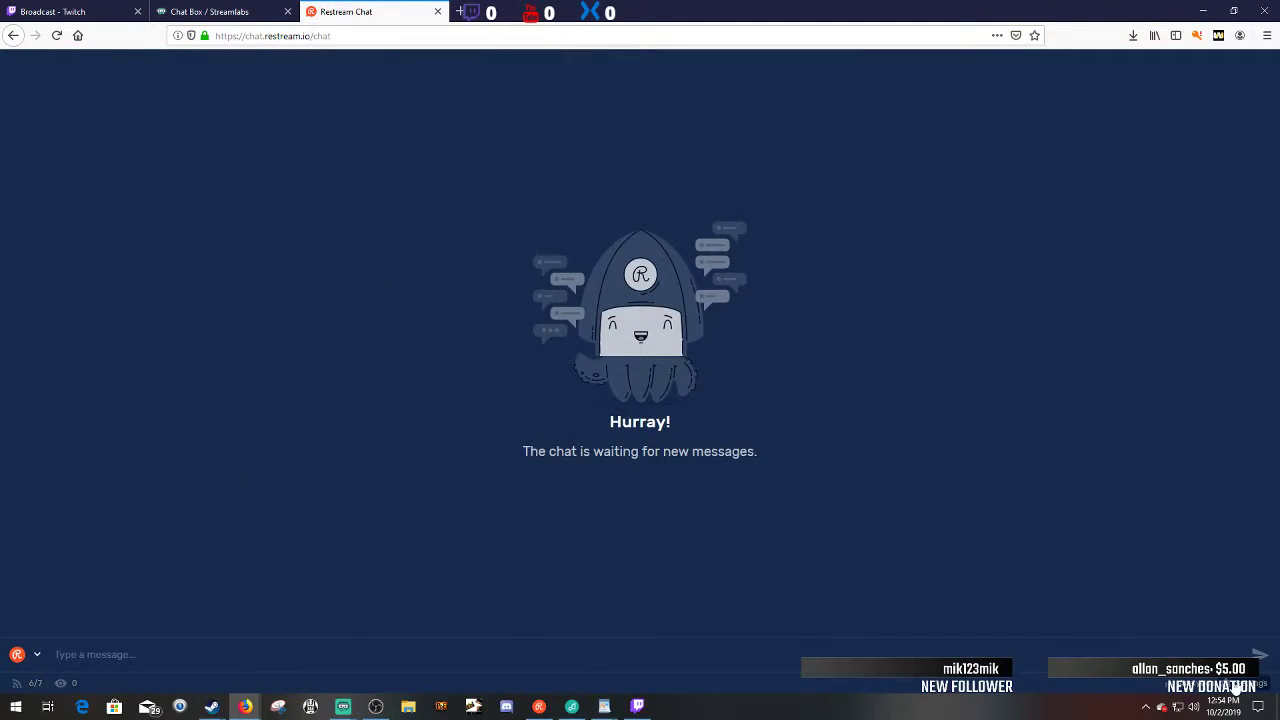
{"action": "left_click", "coordinate": [1262, 684]}
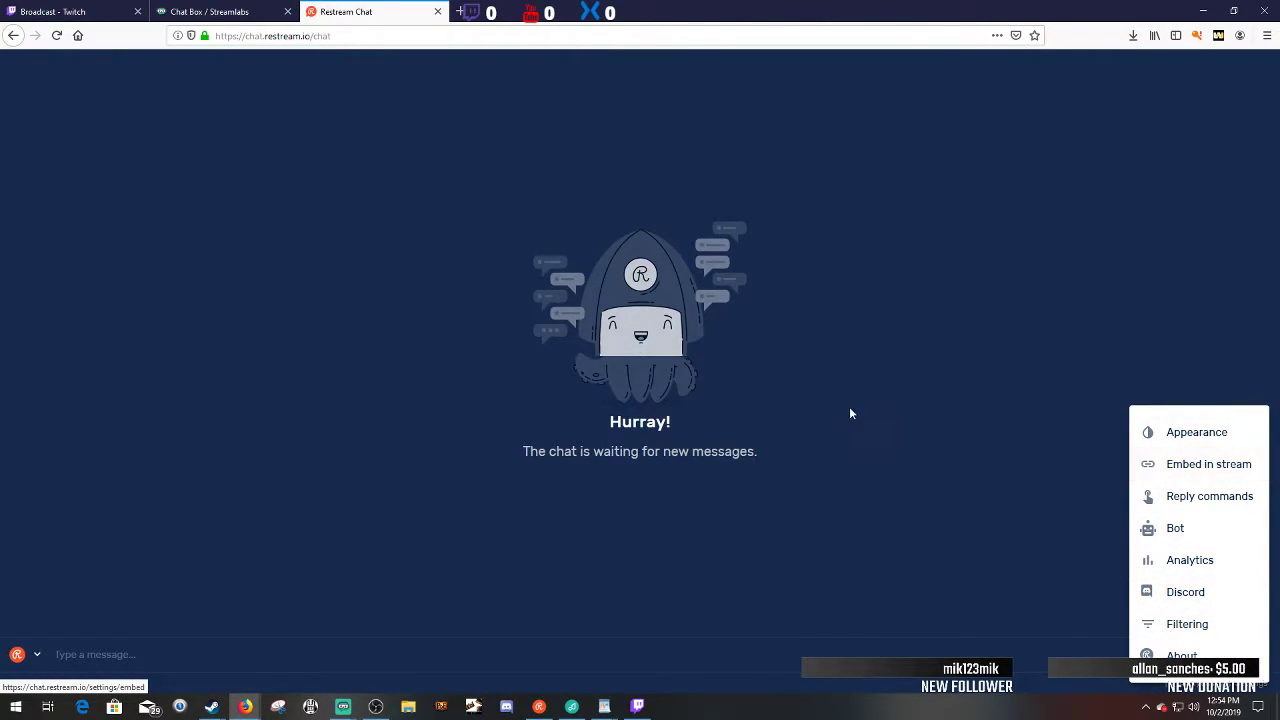
{"action": "left_click", "coordinate": [882, 425]}
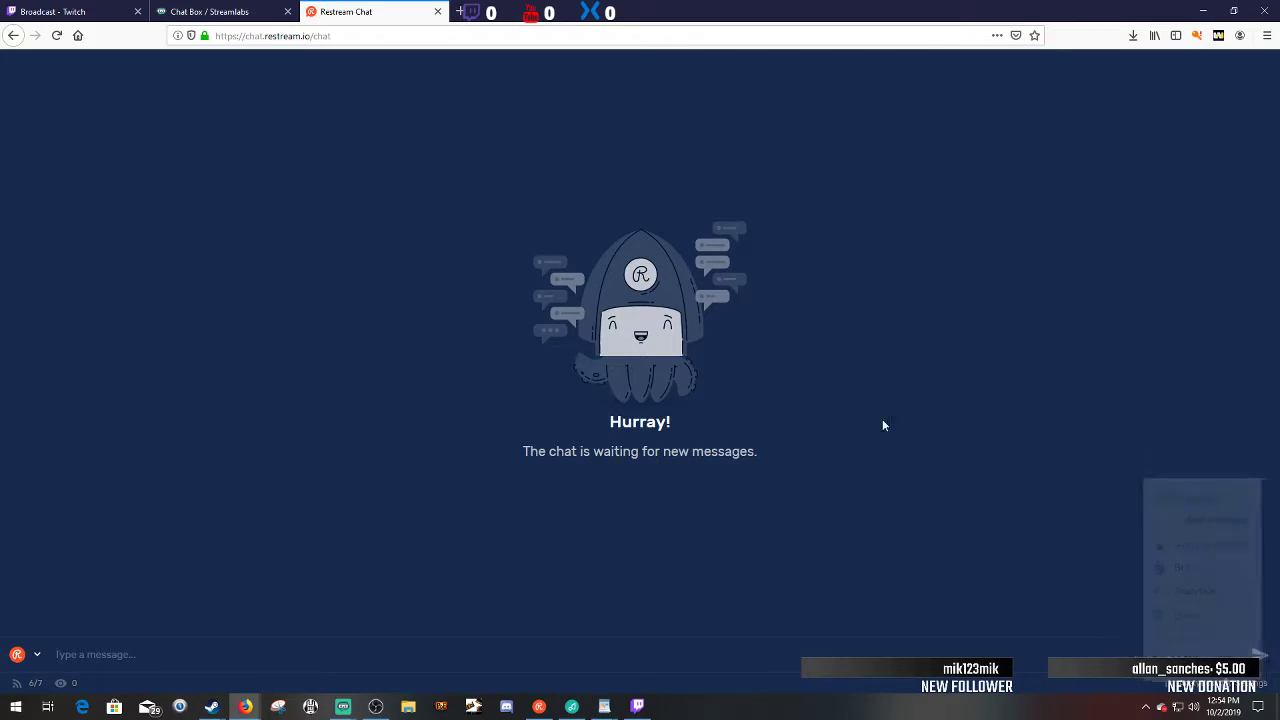
- Close the Restream Chat and Streamlabs Chat Box pages and minimize the Twitch browser window
{"action": "left_click", "coordinate": [437, 11]}
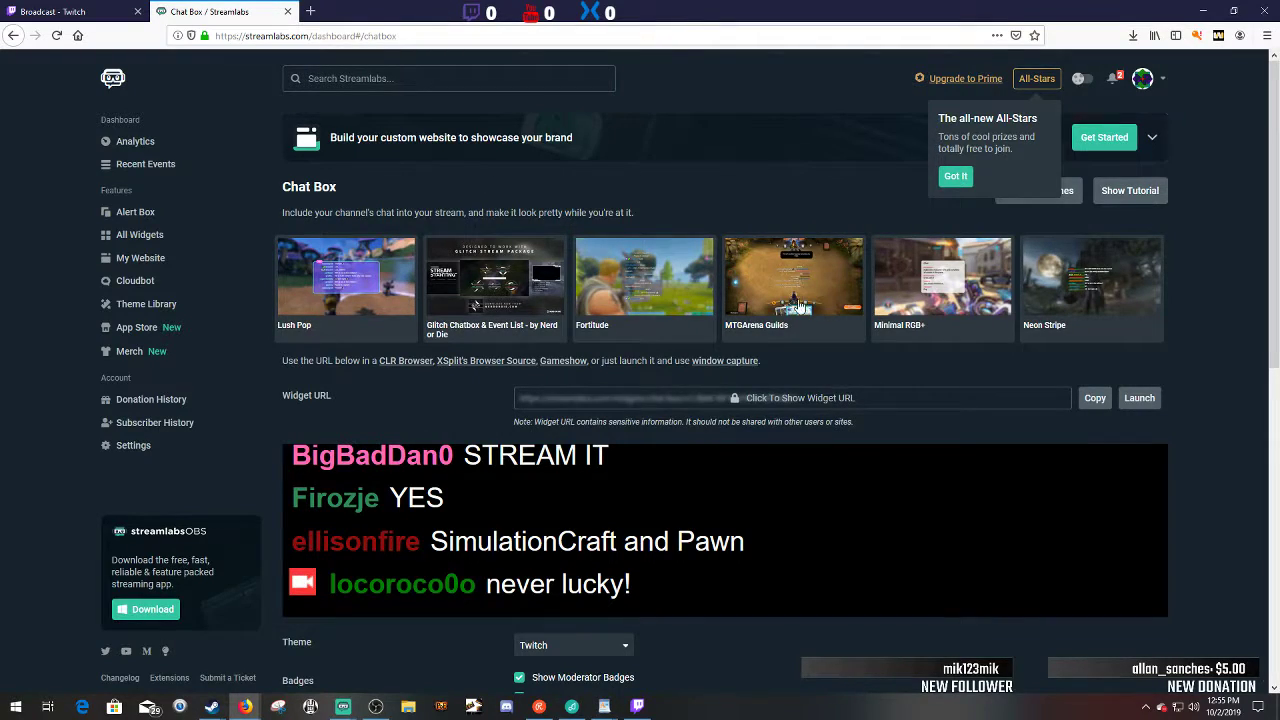
{"action": "left_click", "coordinate": [287, 11]}
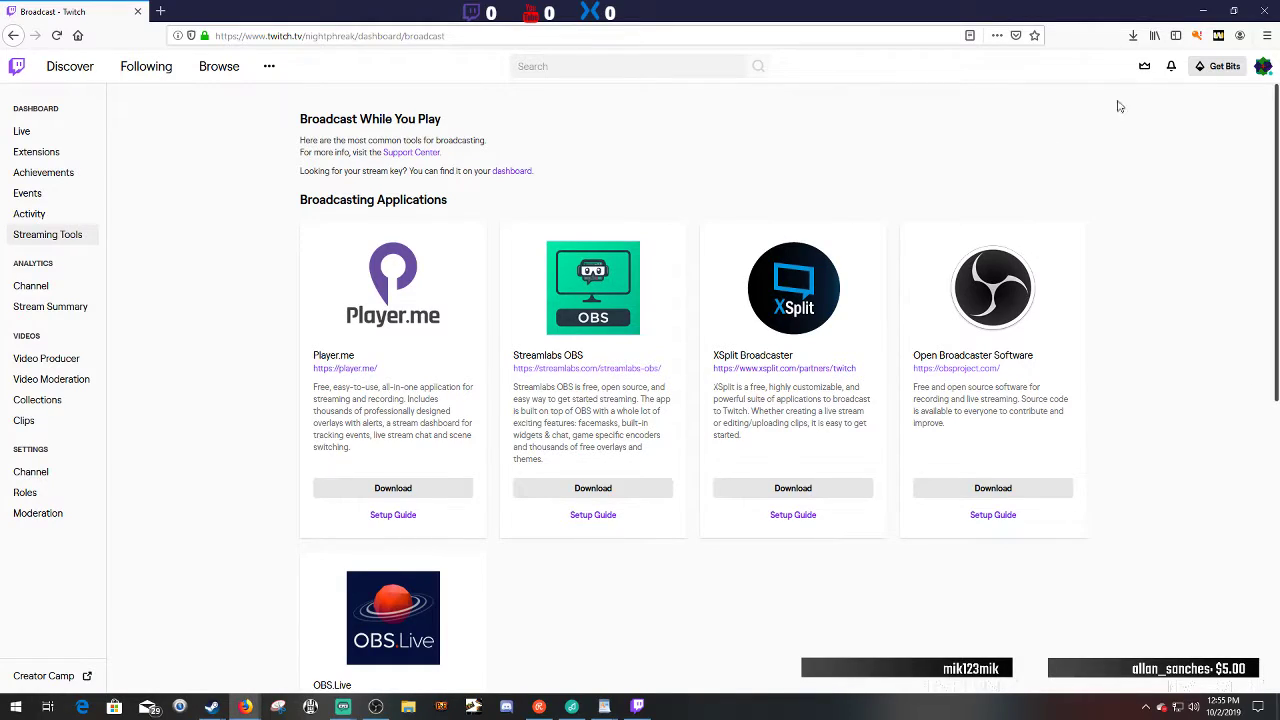
{"action": "left_click", "coordinate": [1195, 12]}
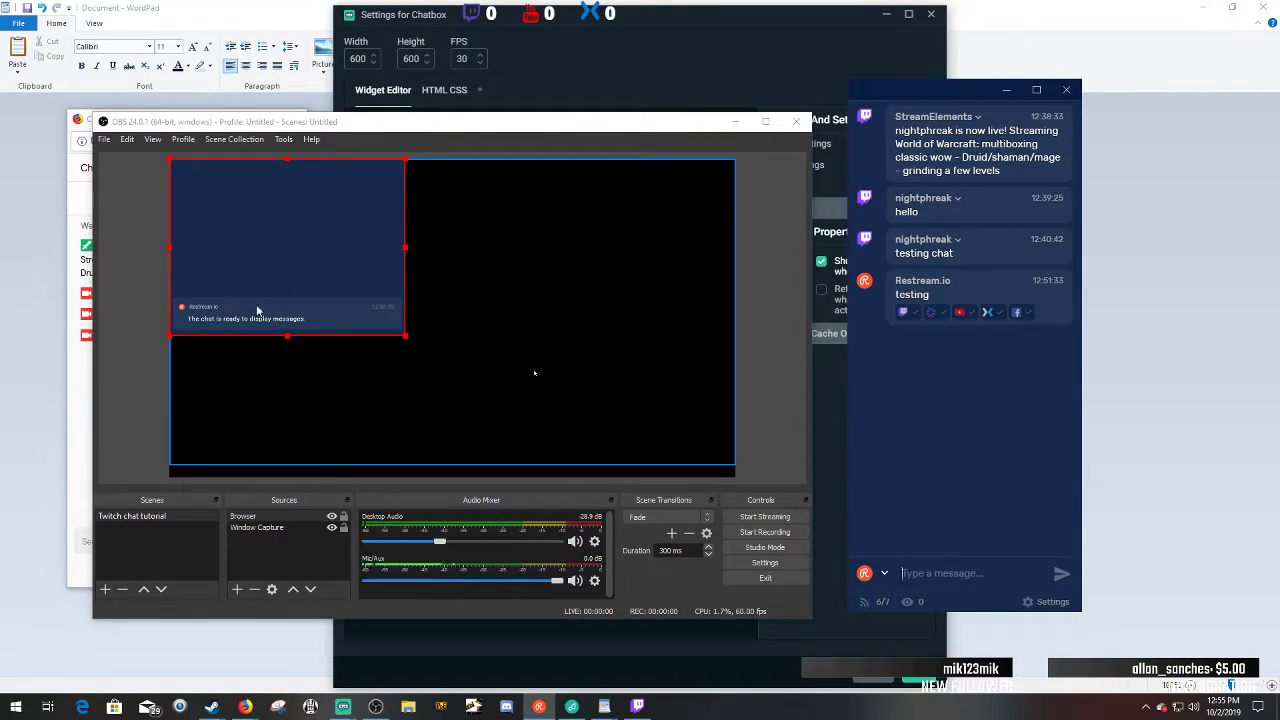
- Clear the open windows from the desktop, restore the WordPad document and bring OBS in front of it
{"action": "left_click_drag", "start_coordinate": [940, 86], "coordinate": [886, 0]}
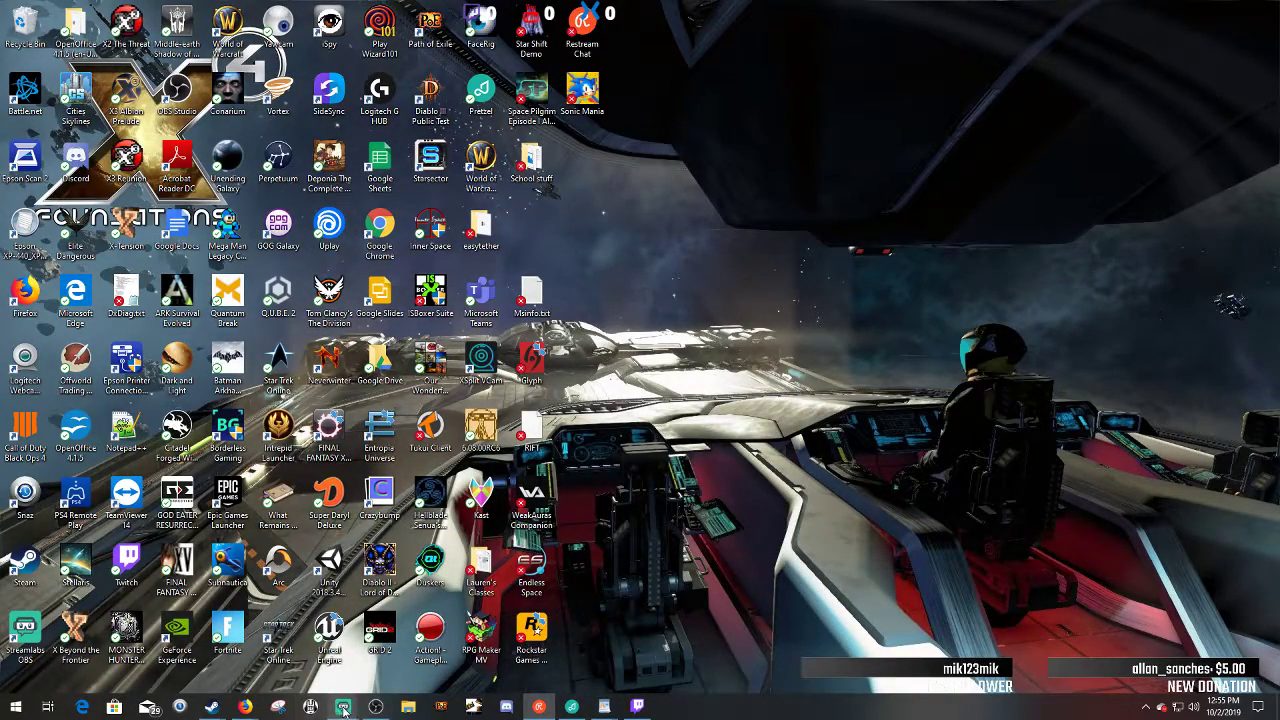
{"action": "mouse_move", "coordinate": [600, 706]}
{"action": "left_click", "coordinate": [640, 640]}
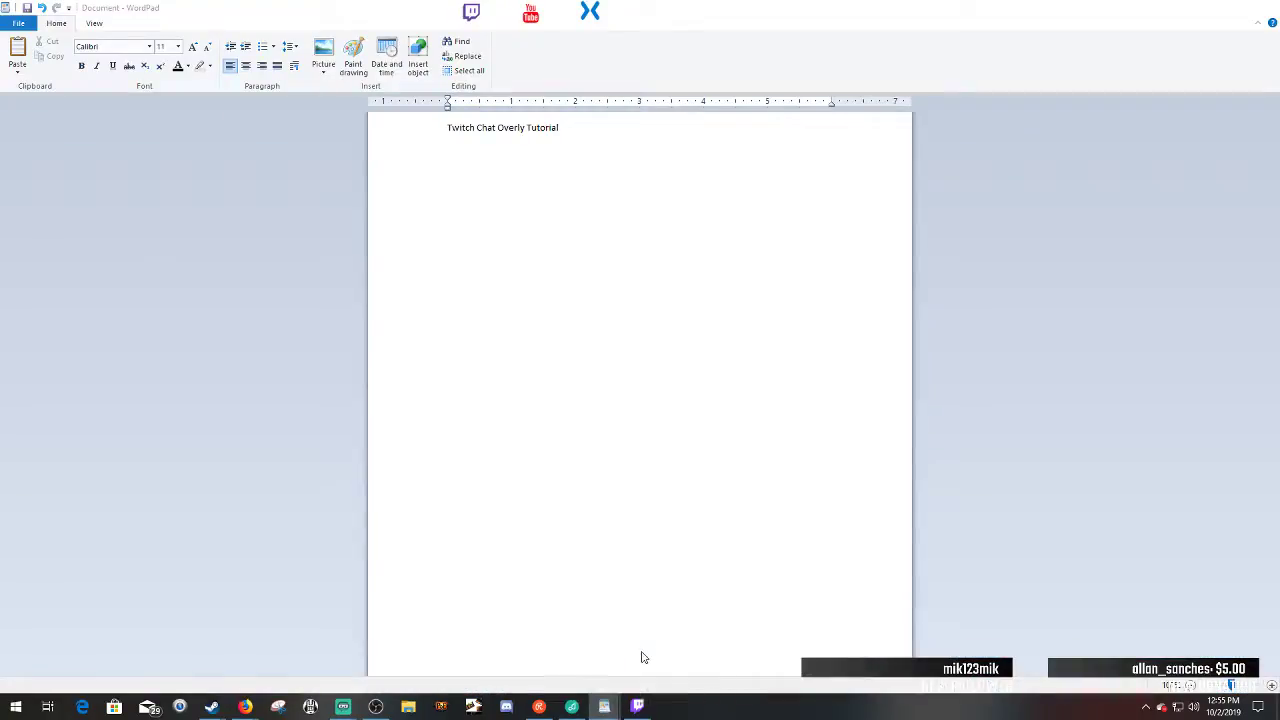
{"action": "mouse_move", "coordinate": [212, 706]}
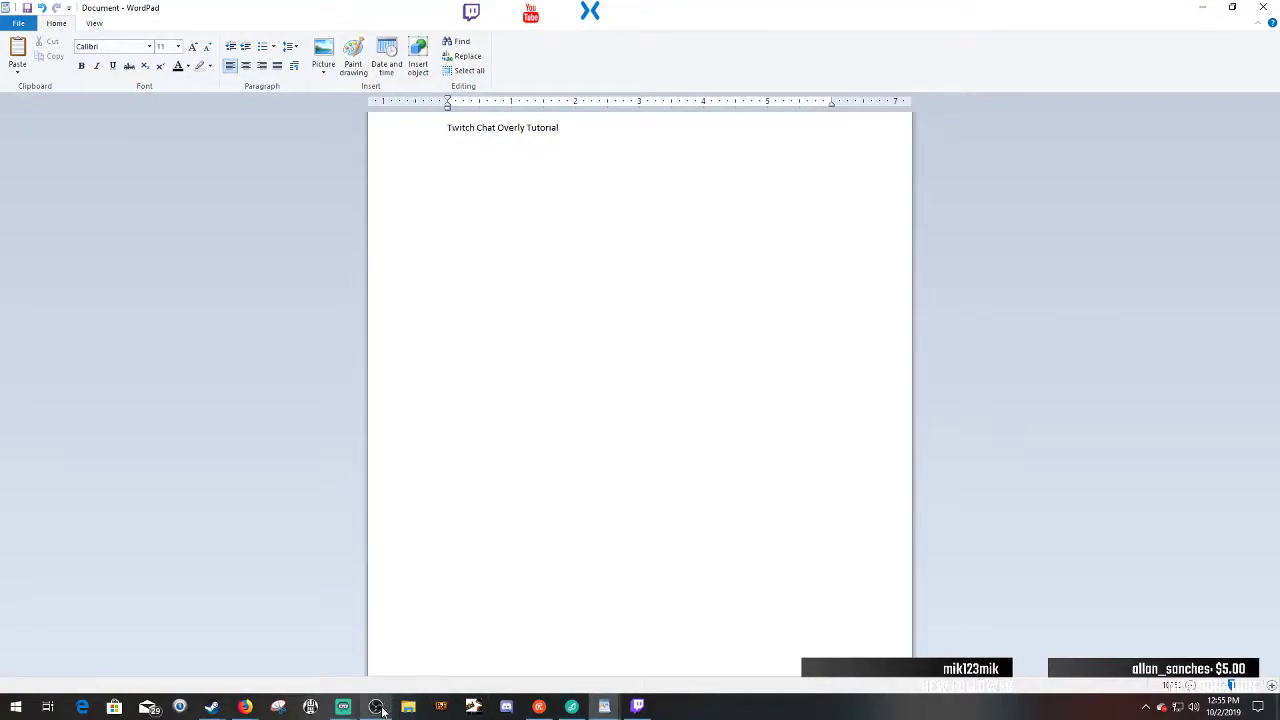
{"action": "left_click", "coordinate": [377, 707]}
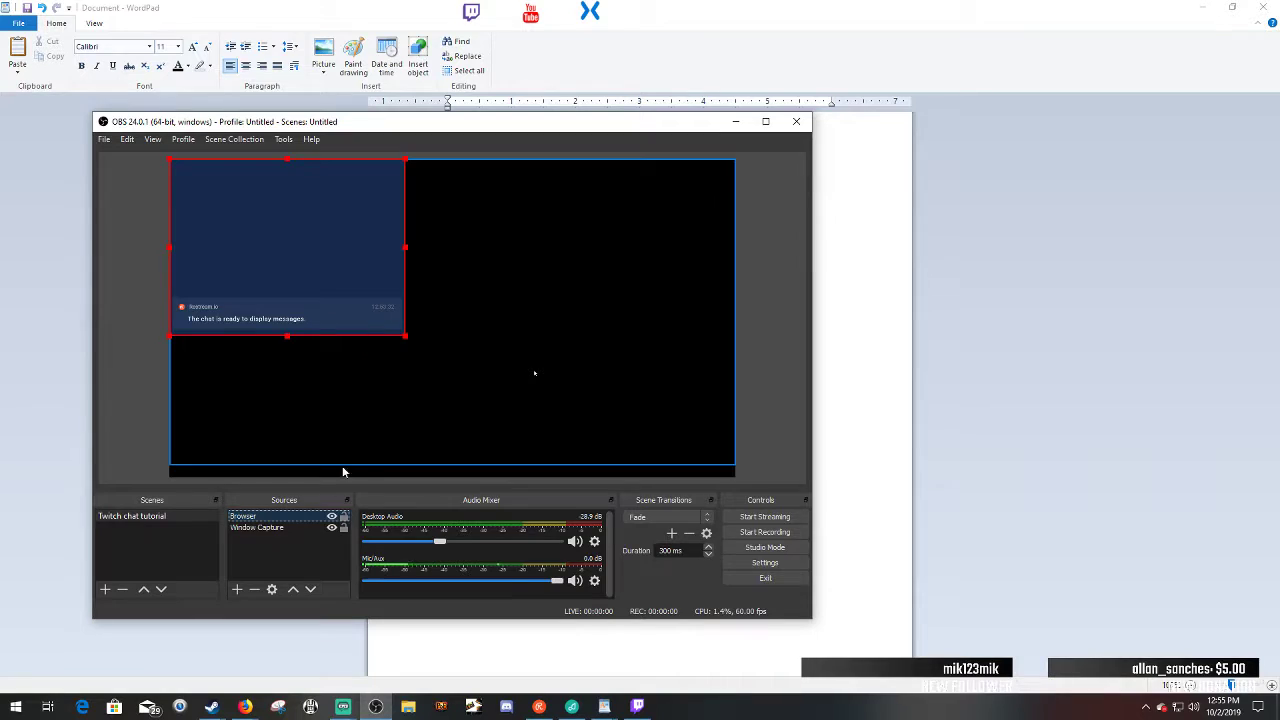
- Move the Browser source with the Restream chat to the upper-right corner of the OBS canvas
{"action": "left_click", "coordinate": [266, 545]}
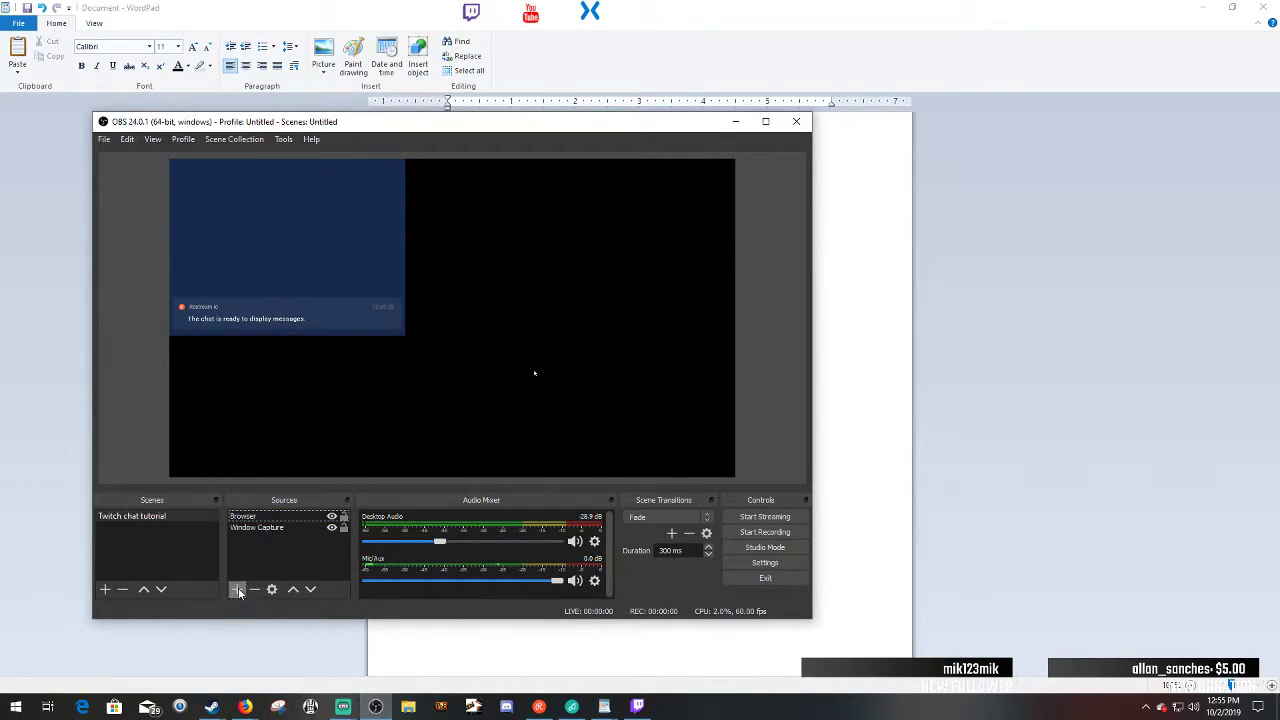
{"action": "left_click", "coordinate": [238, 589]}
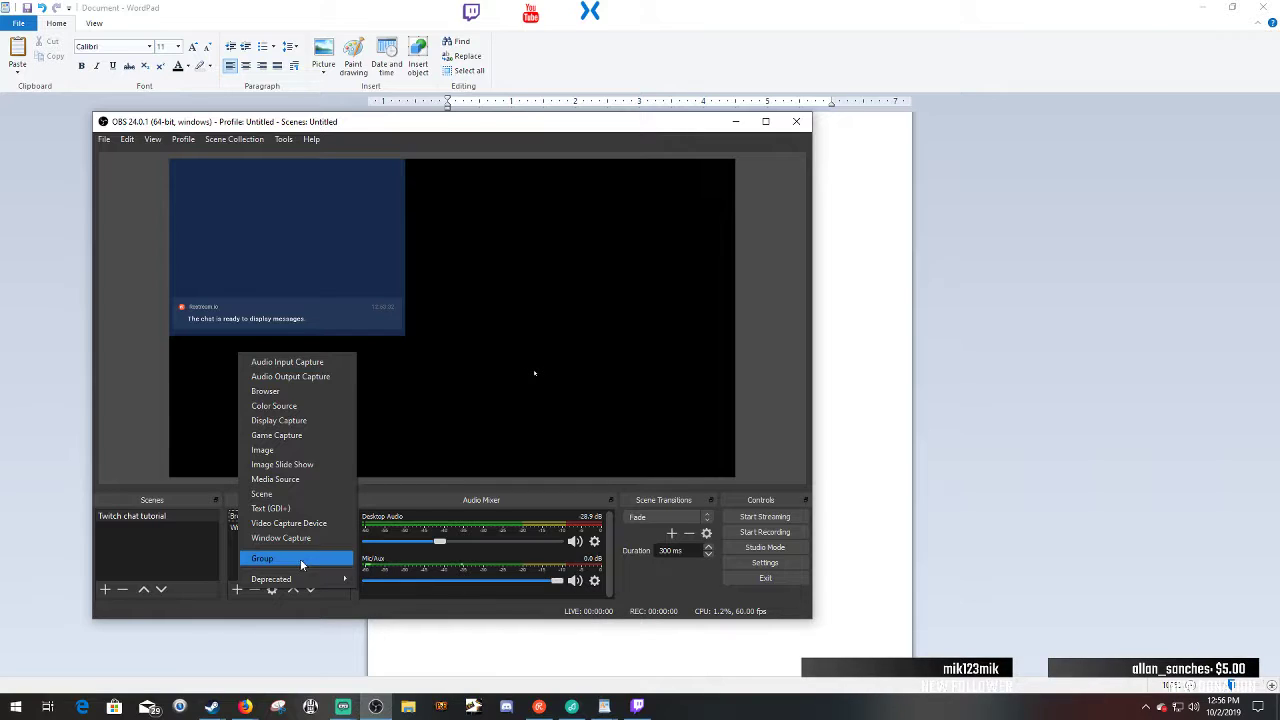
{"action": "left_click", "coordinate": [226, 552]}
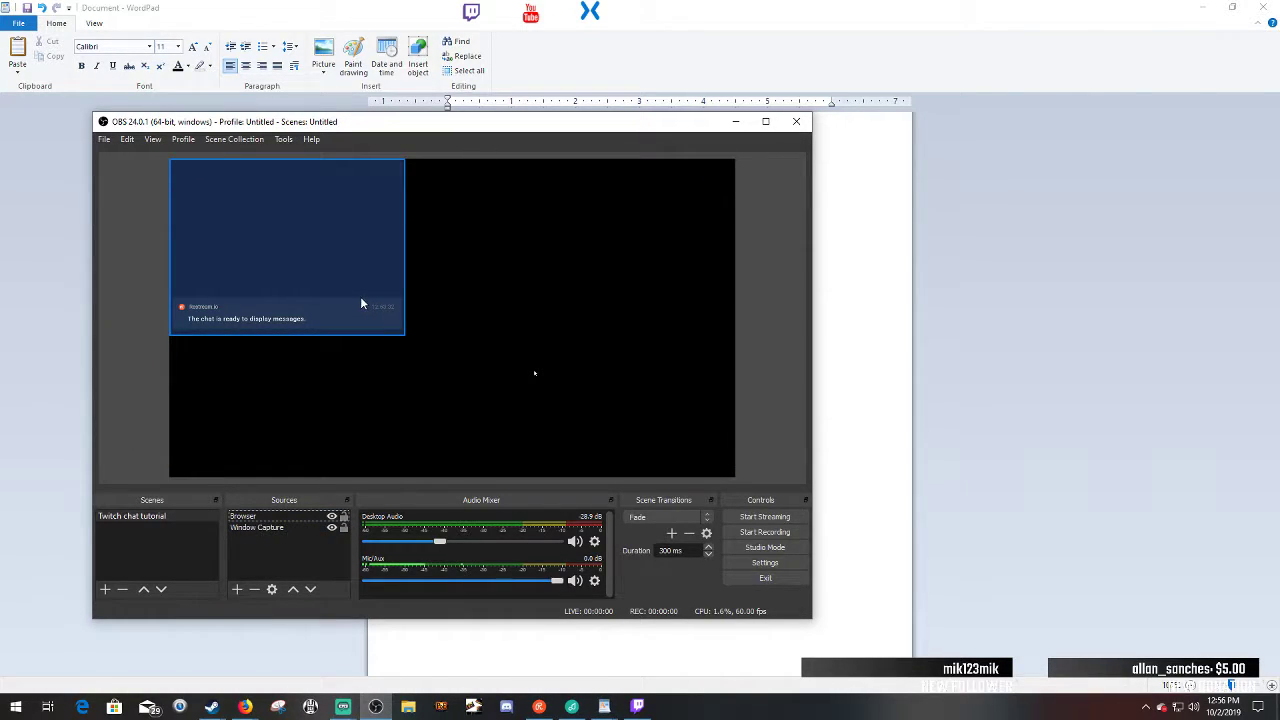
{"action": "left_click_drag", "start_coordinate": [349, 306], "coordinate": [670, 311]}
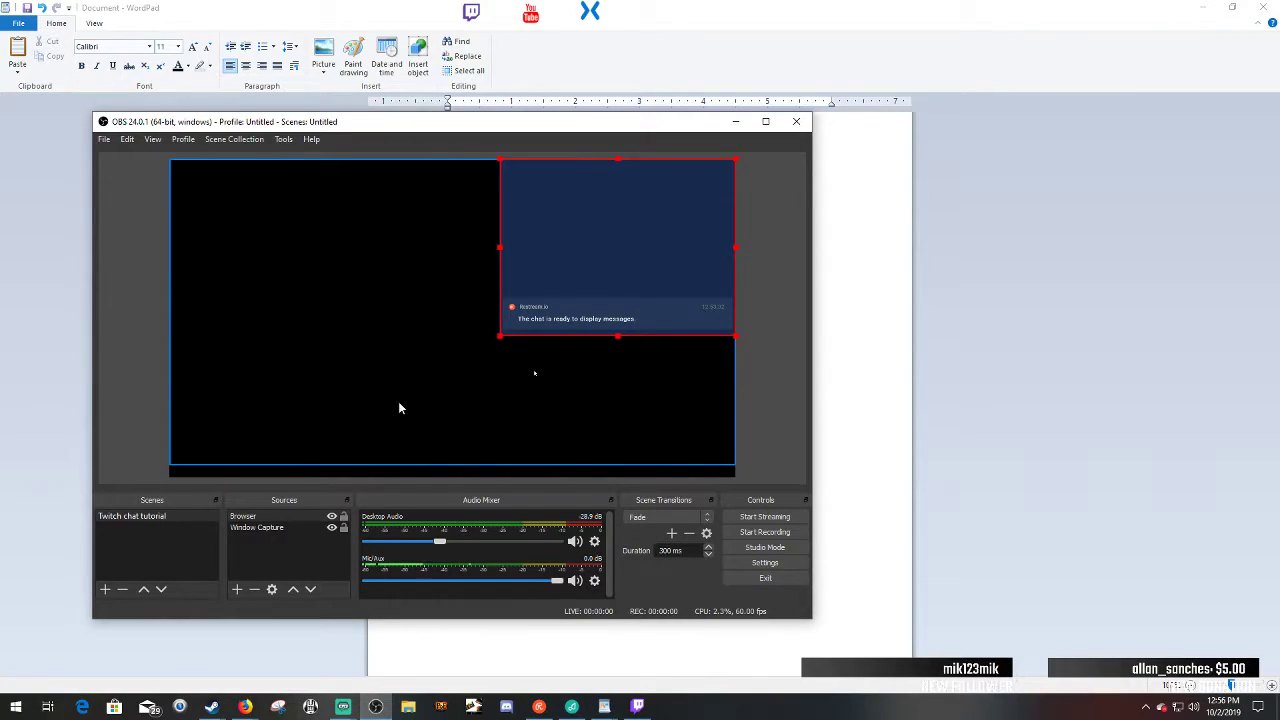
{"action": "left_click", "coordinate": [420, 446]}
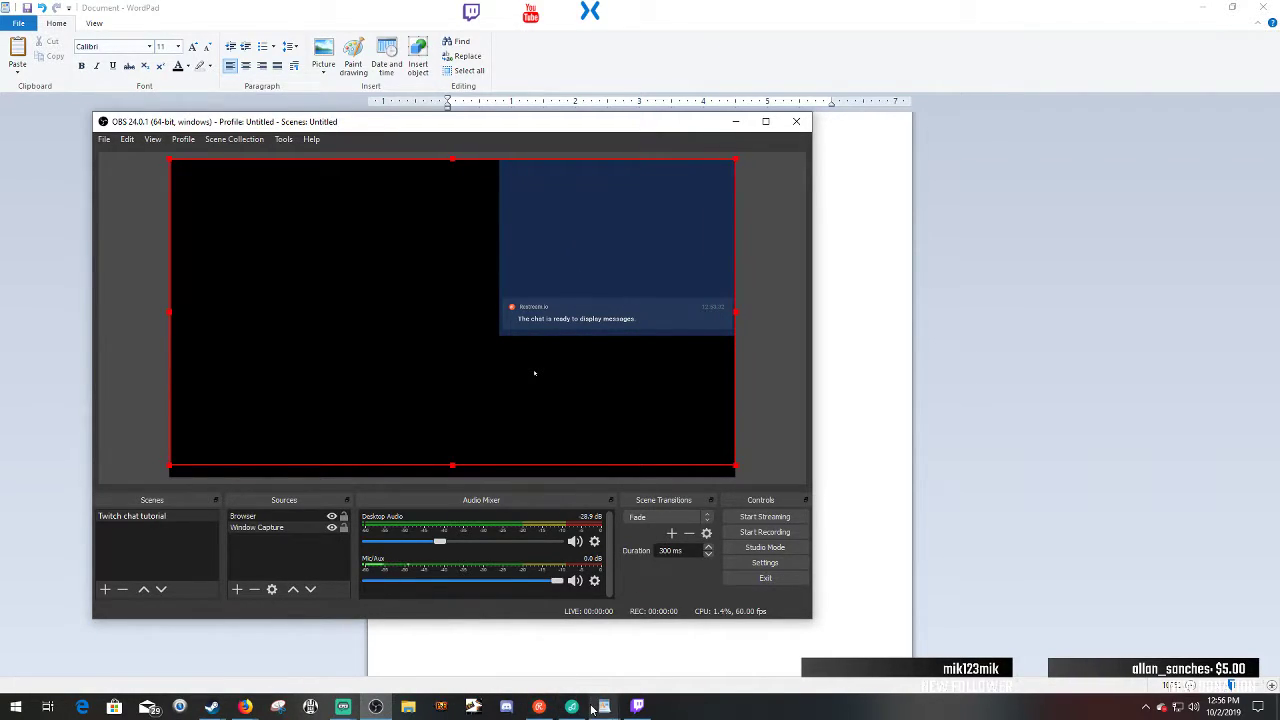
- Bring the Twitch popout chat window forward and place it beside OBS so both are visible
{"action": "left_click", "coordinate": [636, 708]}
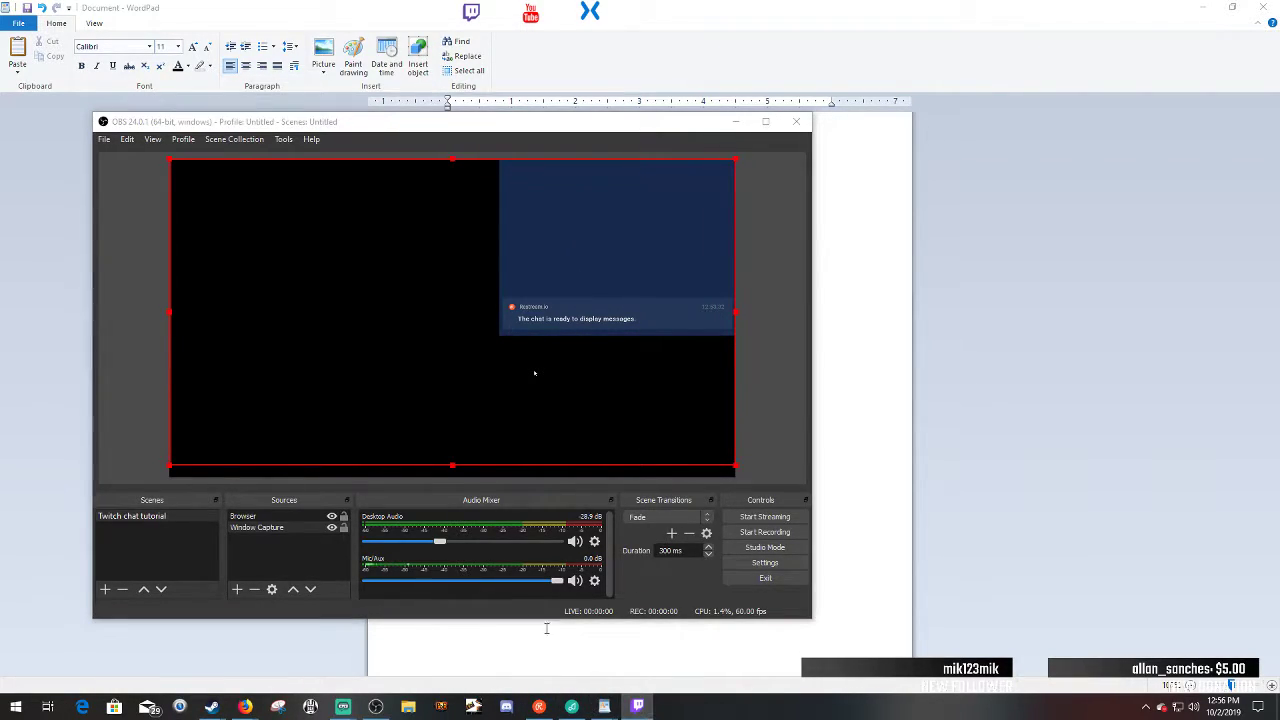
{"action": "left_click", "coordinate": [244, 706]}
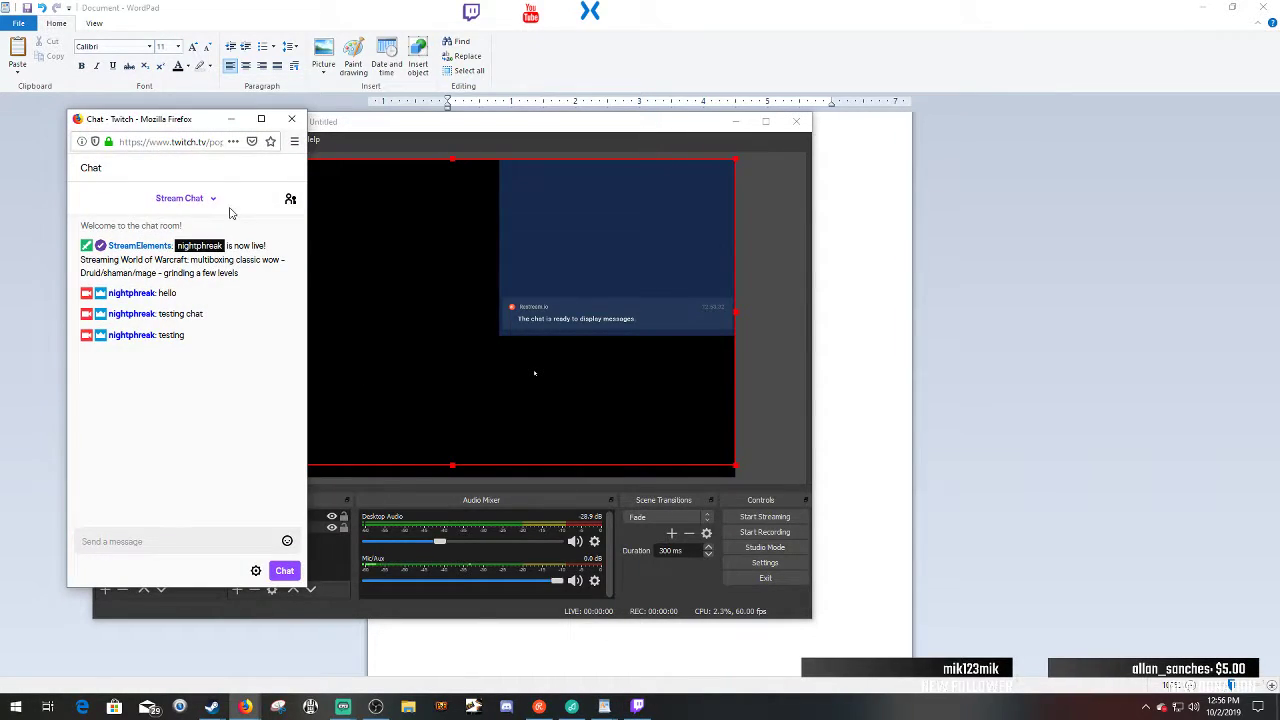
{"action": "left_click_drag", "start_coordinate": [178, 122], "coordinate": [1050, 120]}
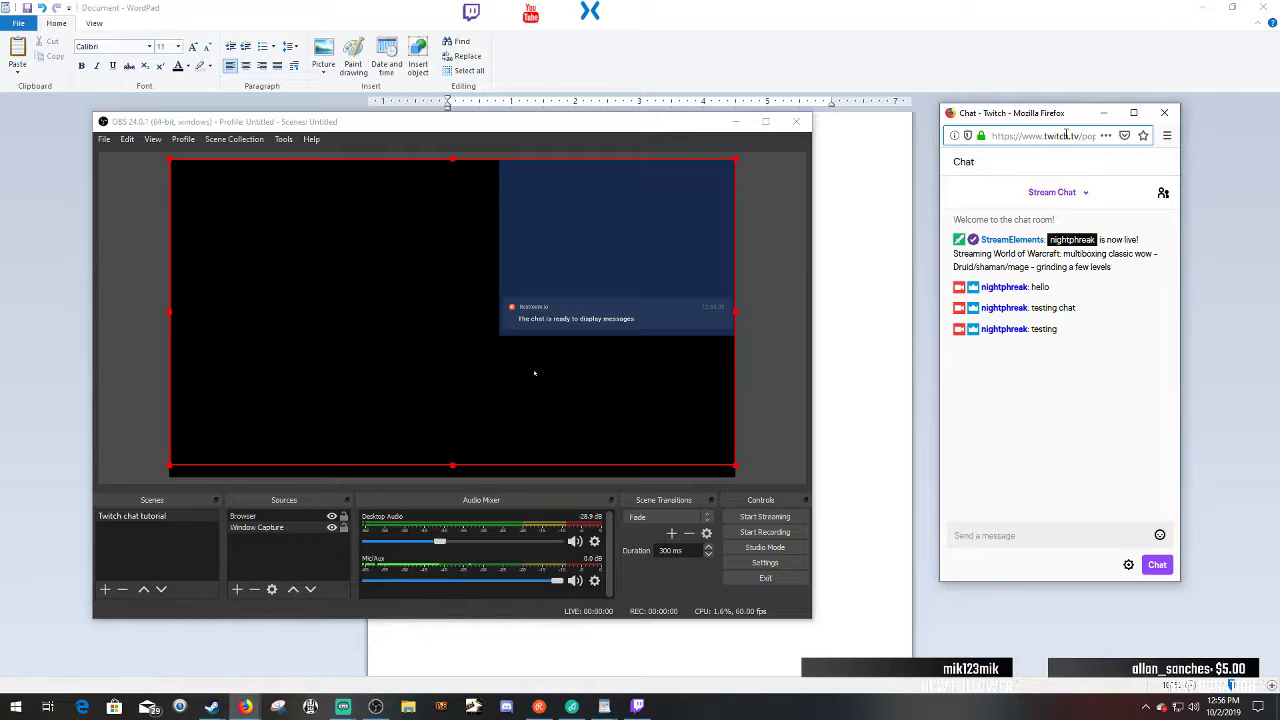
- Copy the Twitch popout chat's page address and look over its chat settings
{"action": "left_click", "coordinate": [1066, 135]}
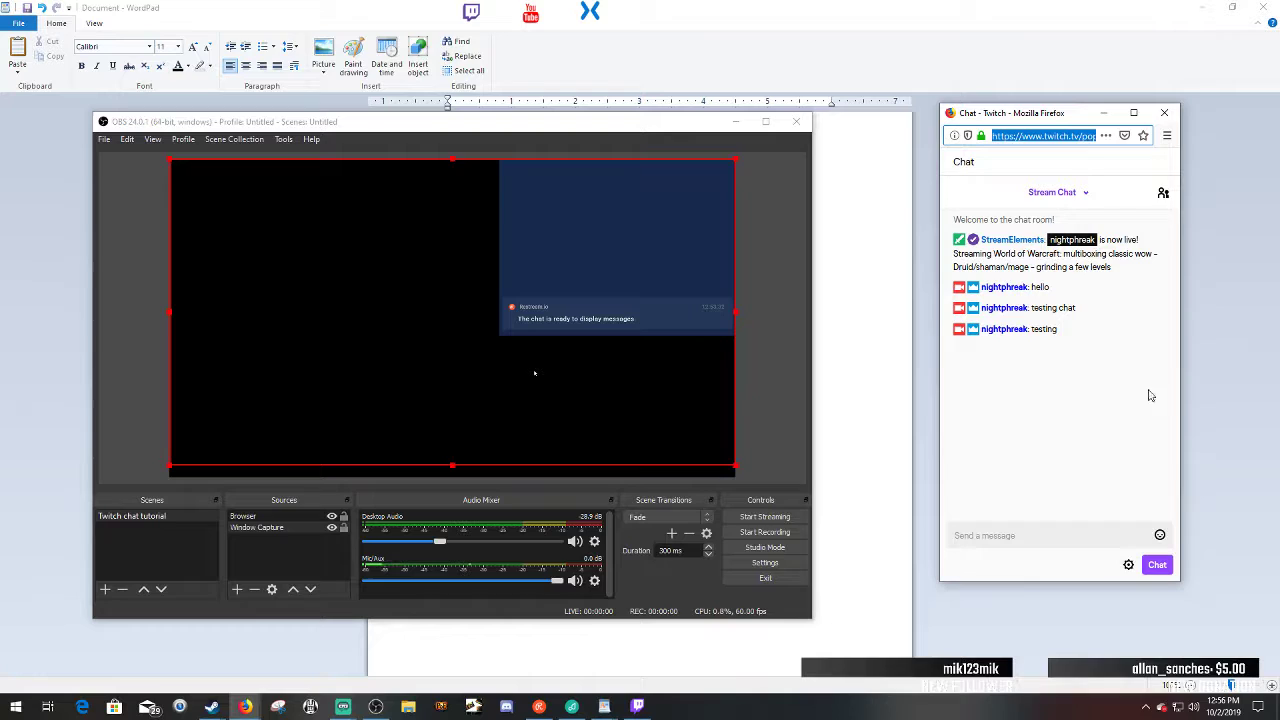
{"action": "left_click", "coordinate": [1128, 564]}
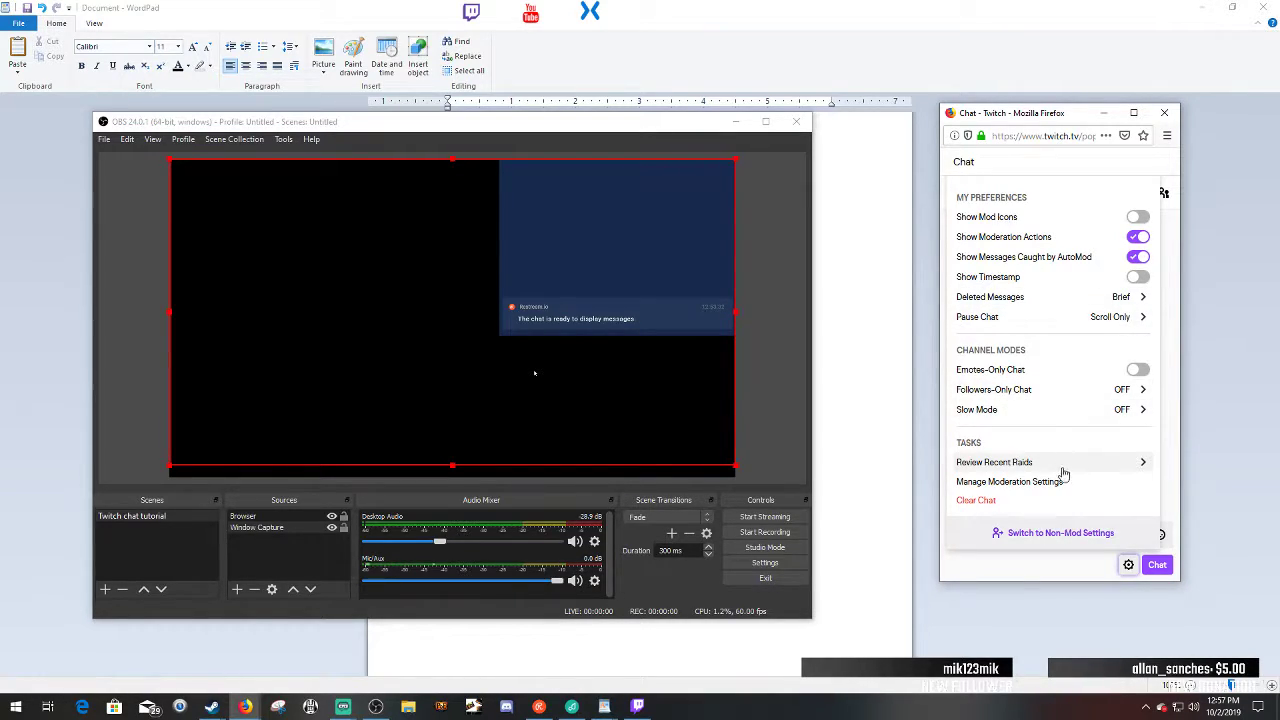
{"action": "left_click", "coordinate": [1050, 563]}
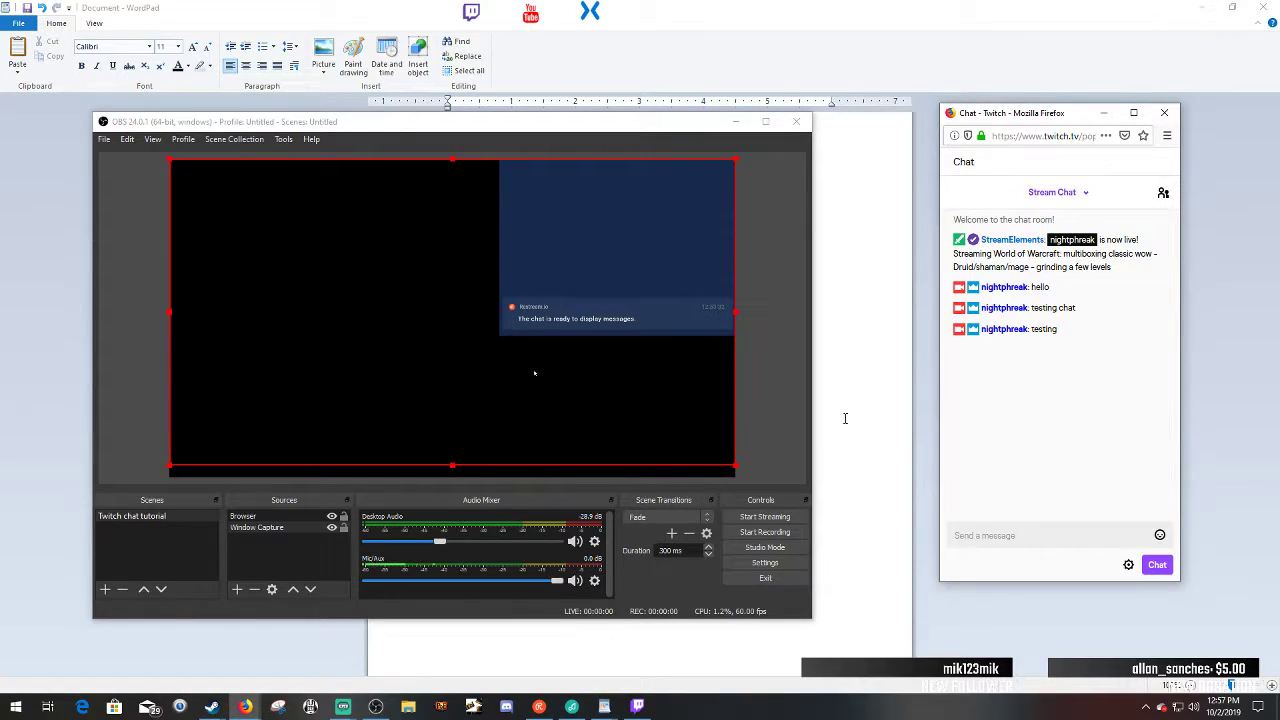
- Replace the Browser source's URL with the copied Twitch popout chat address and apply the properties
{"action": "left_click", "coordinate": [270, 517]}
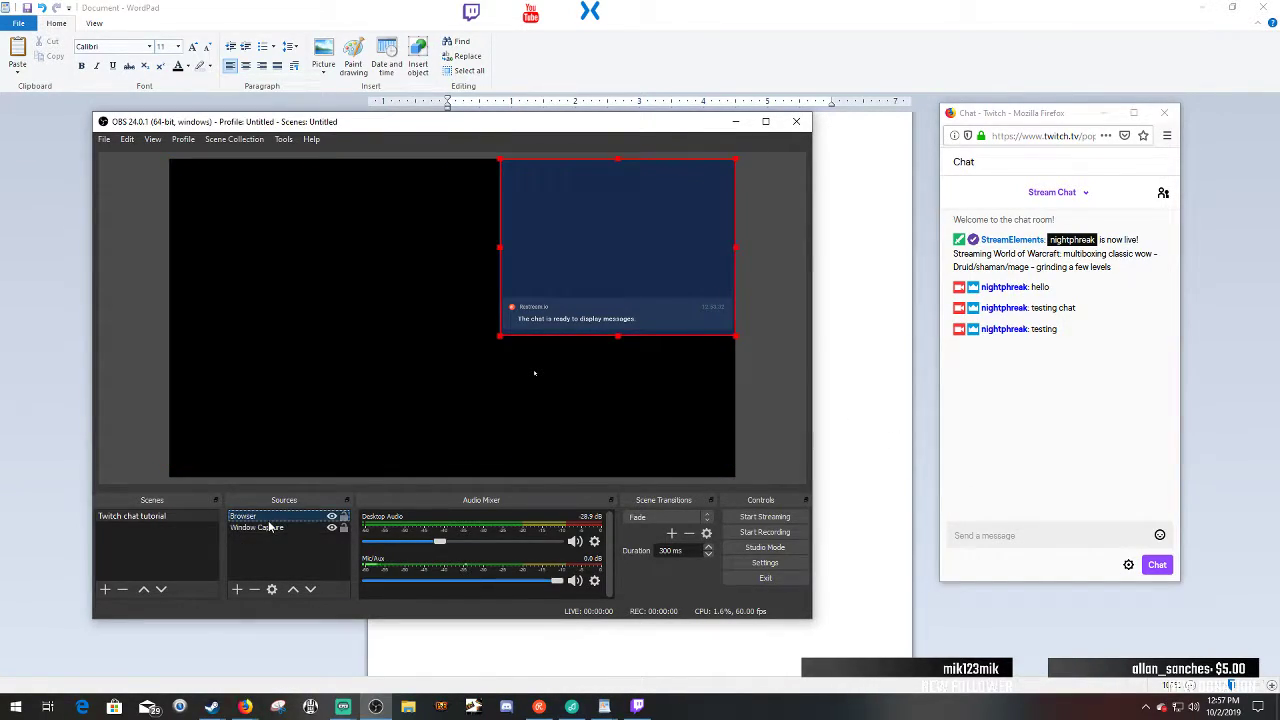
{"action": "right_click", "coordinate": [270, 518]}
{"action": "left_click", "coordinate": [298, 512]}
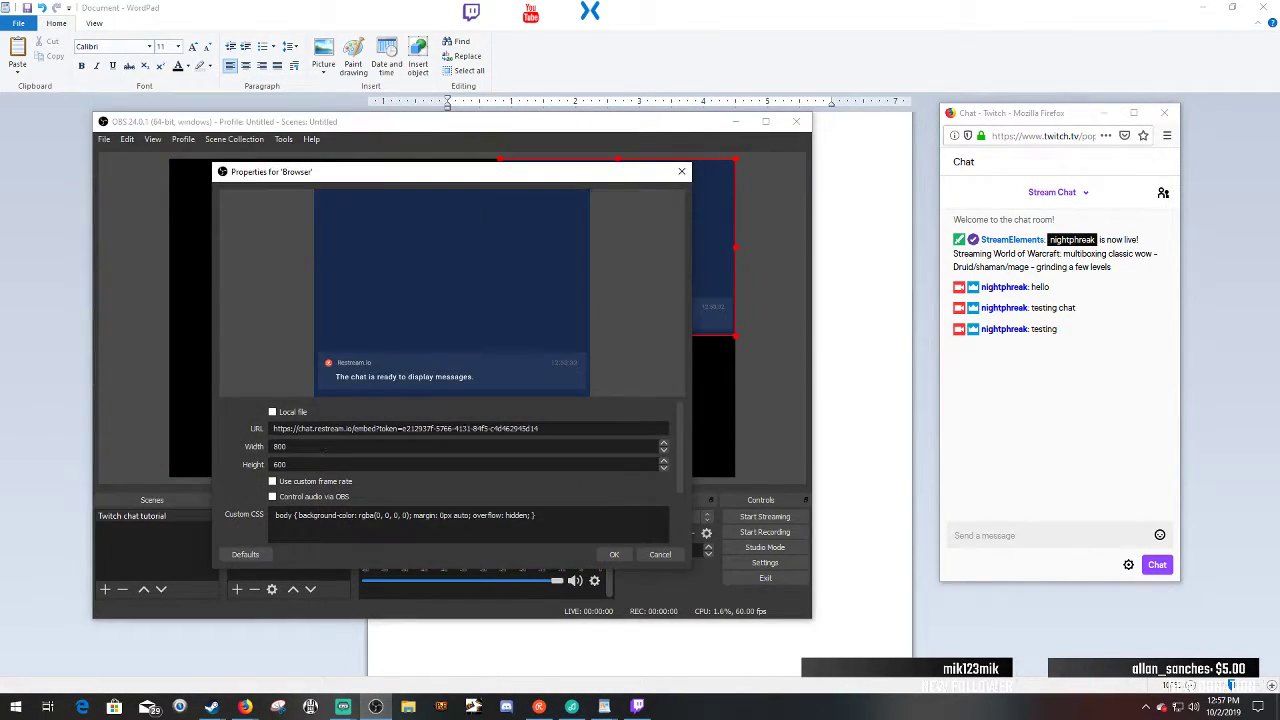
{"action": "left_click_drag", "start_coordinate": [567, 428], "coordinate": [245, 435]}
{"action": "type", "text": "https://www.twitch.tv/popout/nightphreak/dashboard/live/chat"}
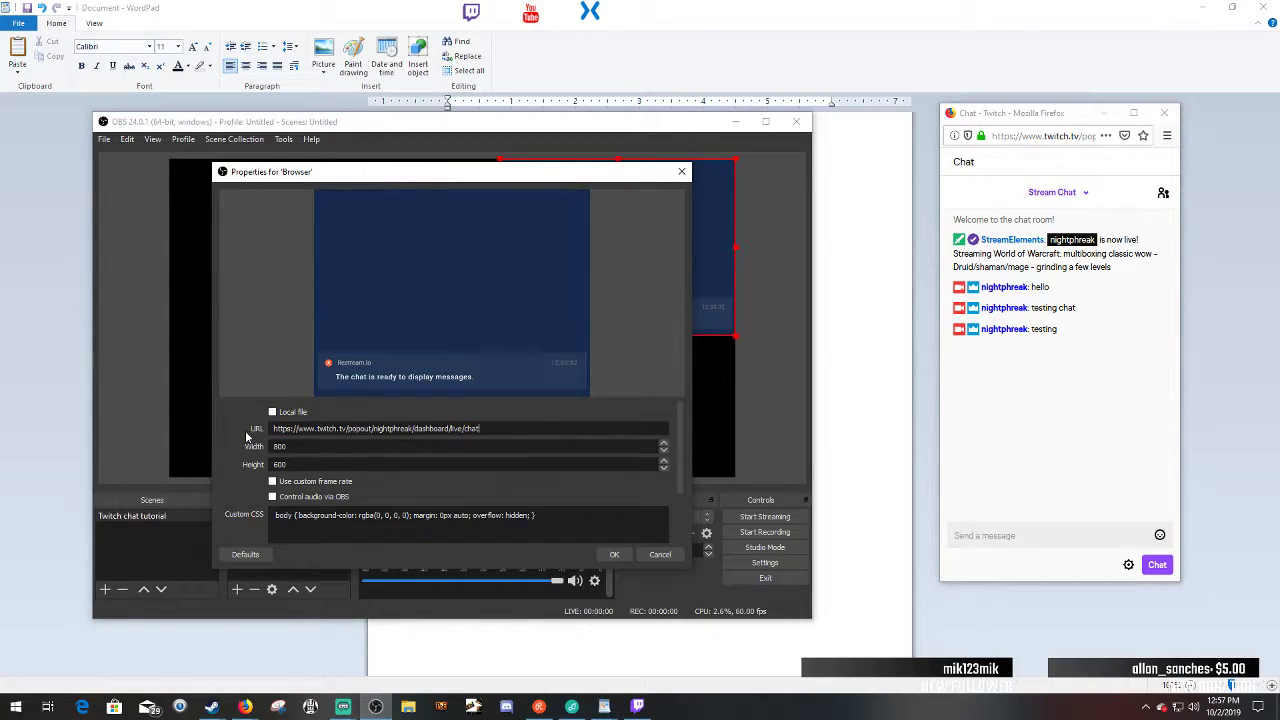
{"action": "left_click", "coordinate": [614, 554]}
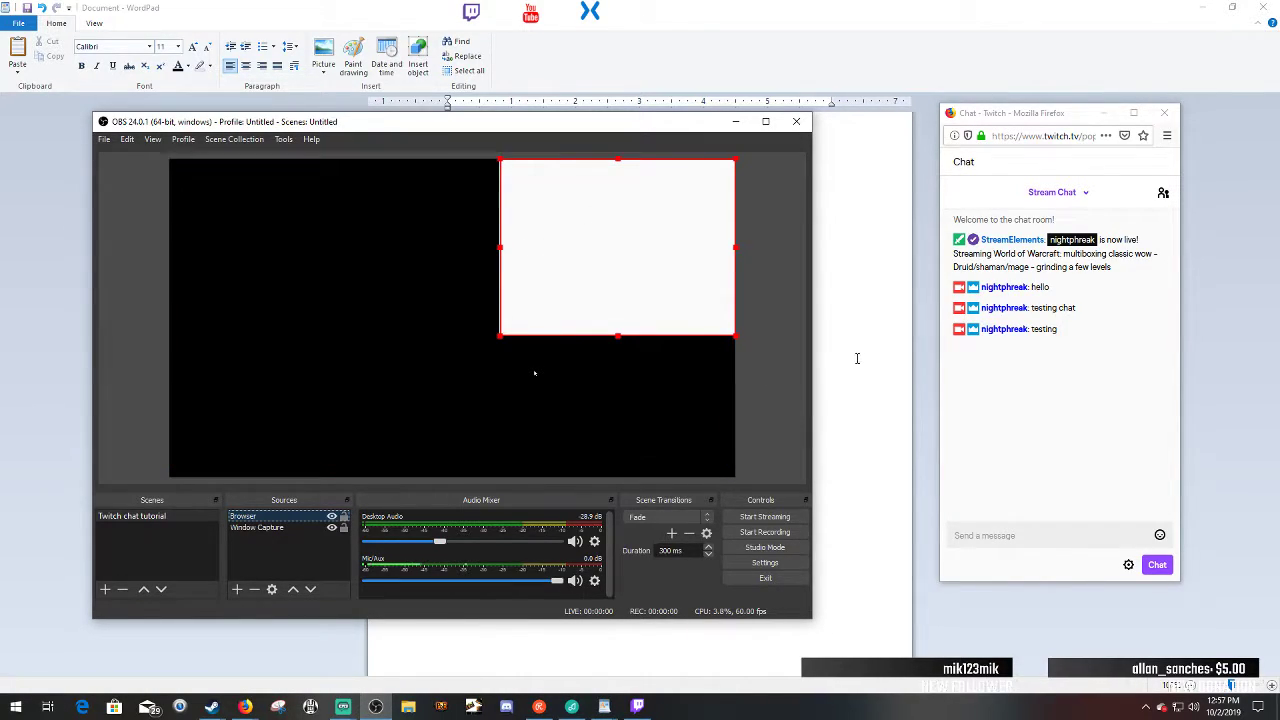
- Widen and shorten the Twitch popout chat window, and reposition it beside OBS
{"action": "right_click", "coordinate": [257, 518]}
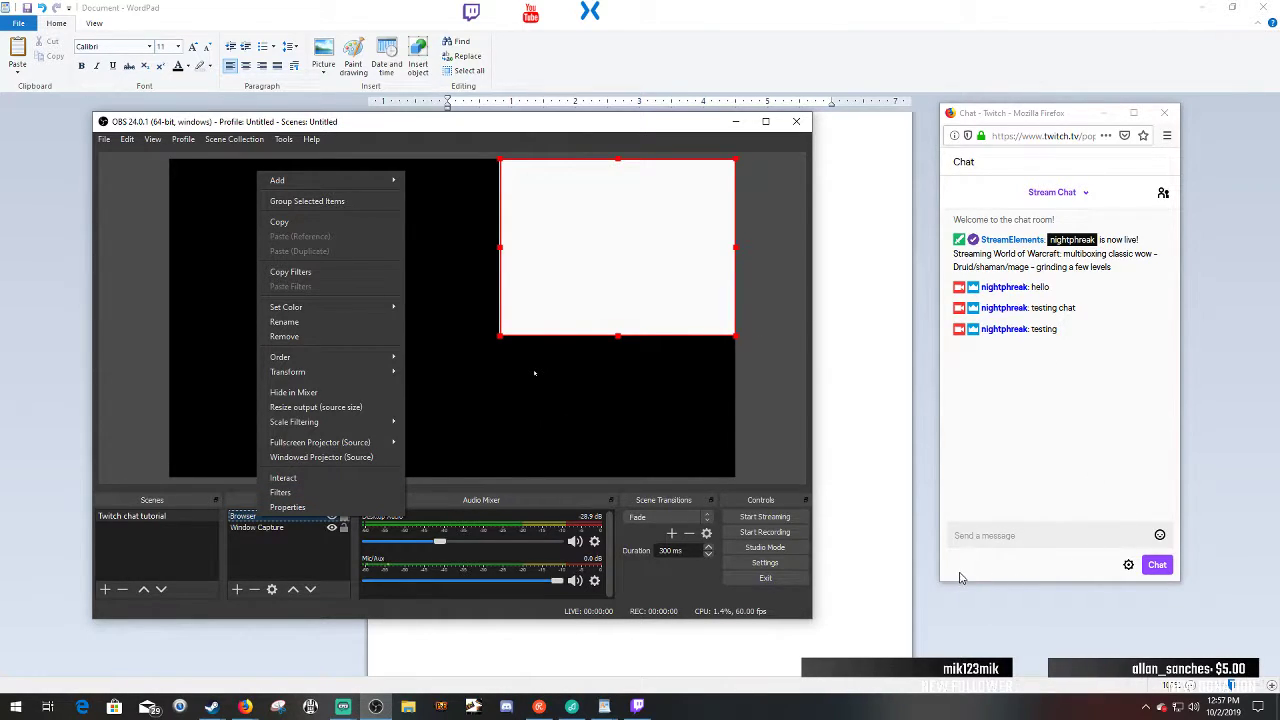
{"action": "left_click_drag", "start_coordinate": [940, 581], "coordinate": [785, 468]}
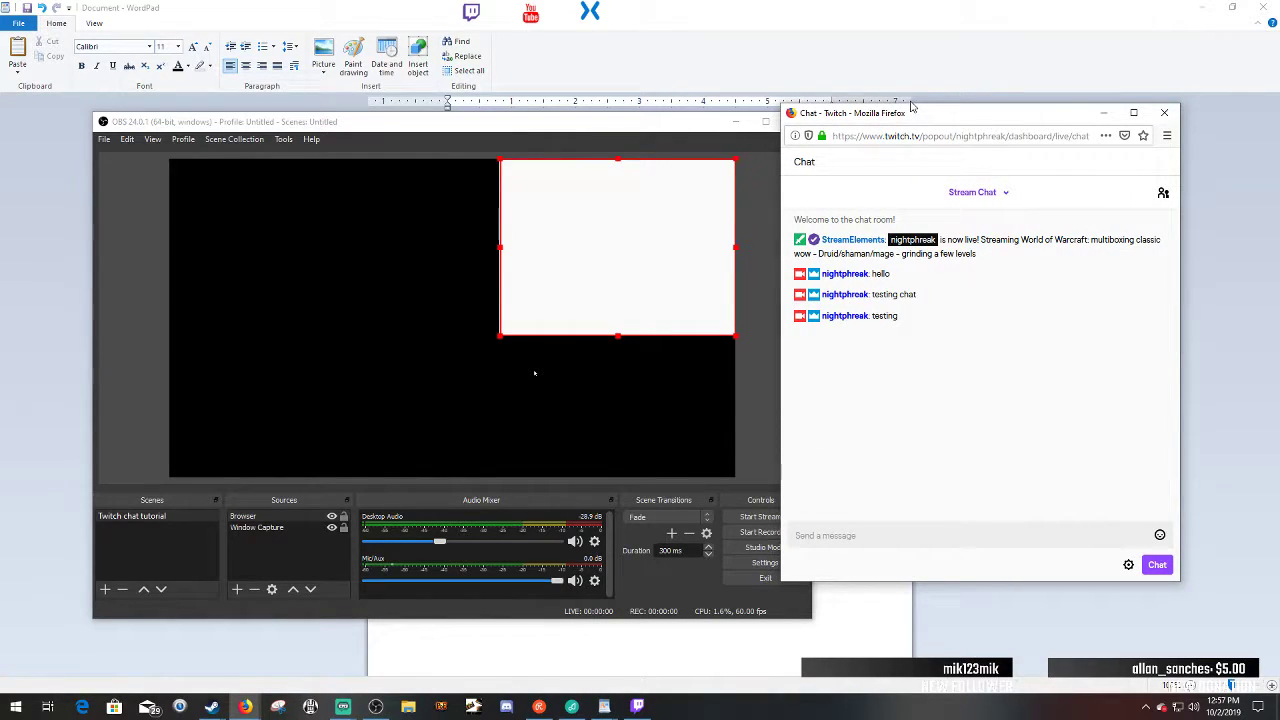
{"action": "left_click_drag", "start_coordinate": [916, 106], "coordinate": [985, 87]}
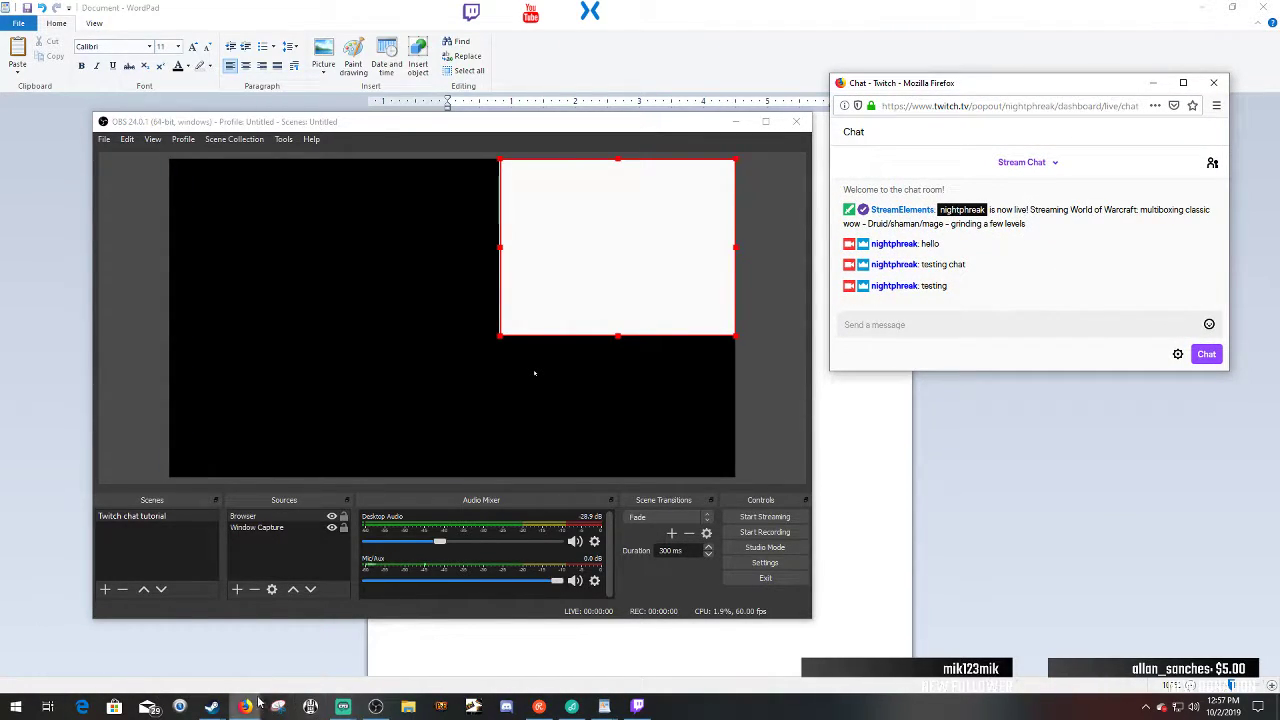
- Enable a custom frame rate of 60 FPS in the Browser source's properties and apply it
{"action": "left_click", "coordinate": [276, 531]}
{"action": "right_click", "coordinate": [275, 531]}
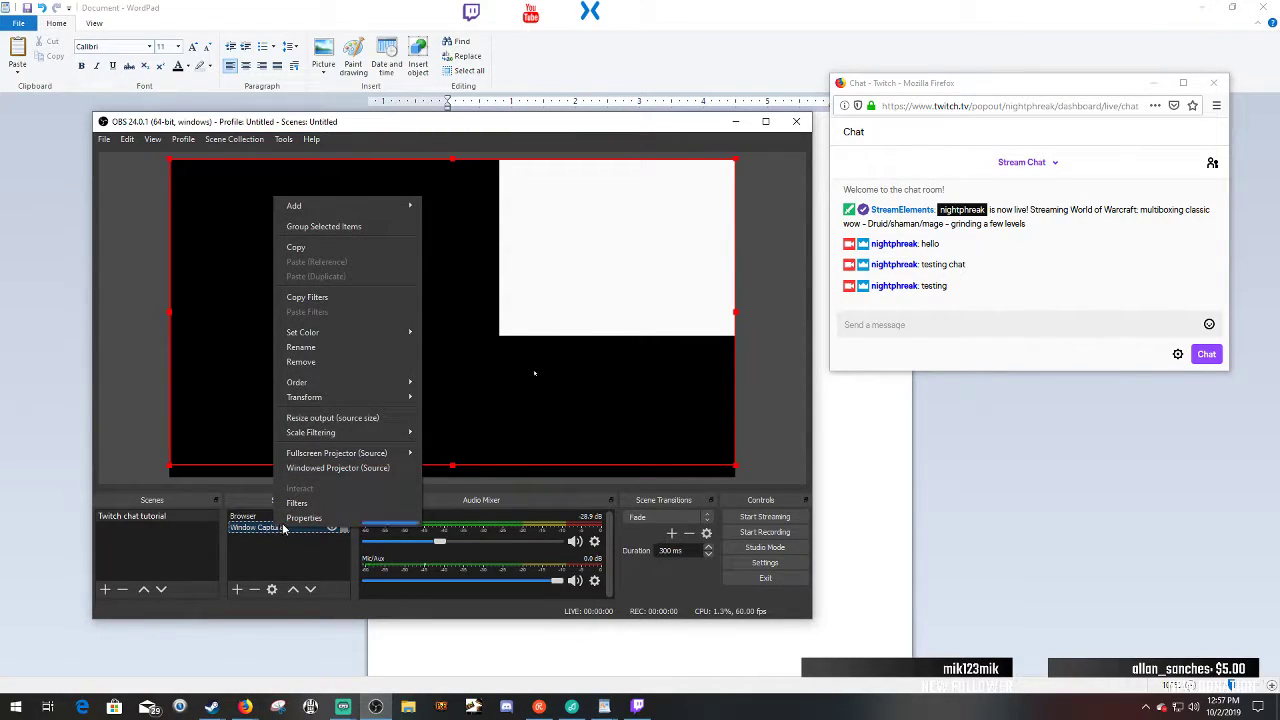
{"action": "left_click", "coordinate": [246, 516]}
{"action": "left_click", "coordinate": [246, 516]}
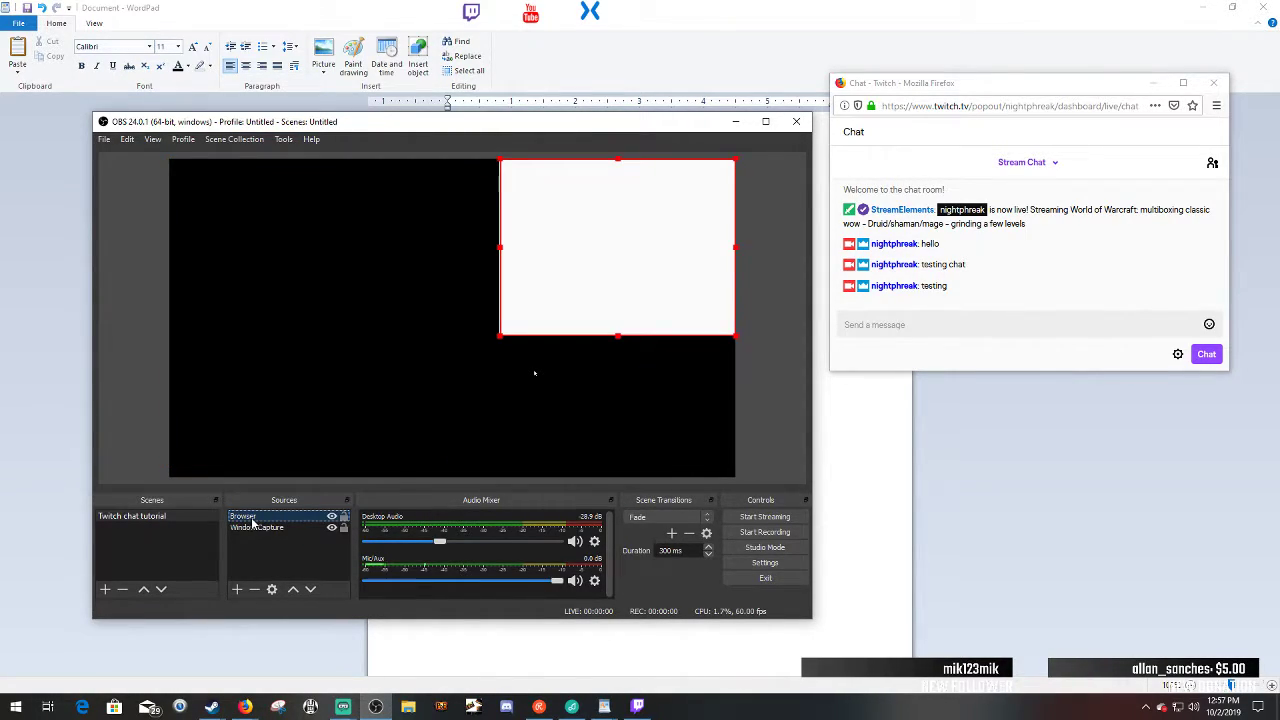
{"action": "right_click", "coordinate": [250, 516]}
{"action": "left_click", "coordinate": [267, 519]}
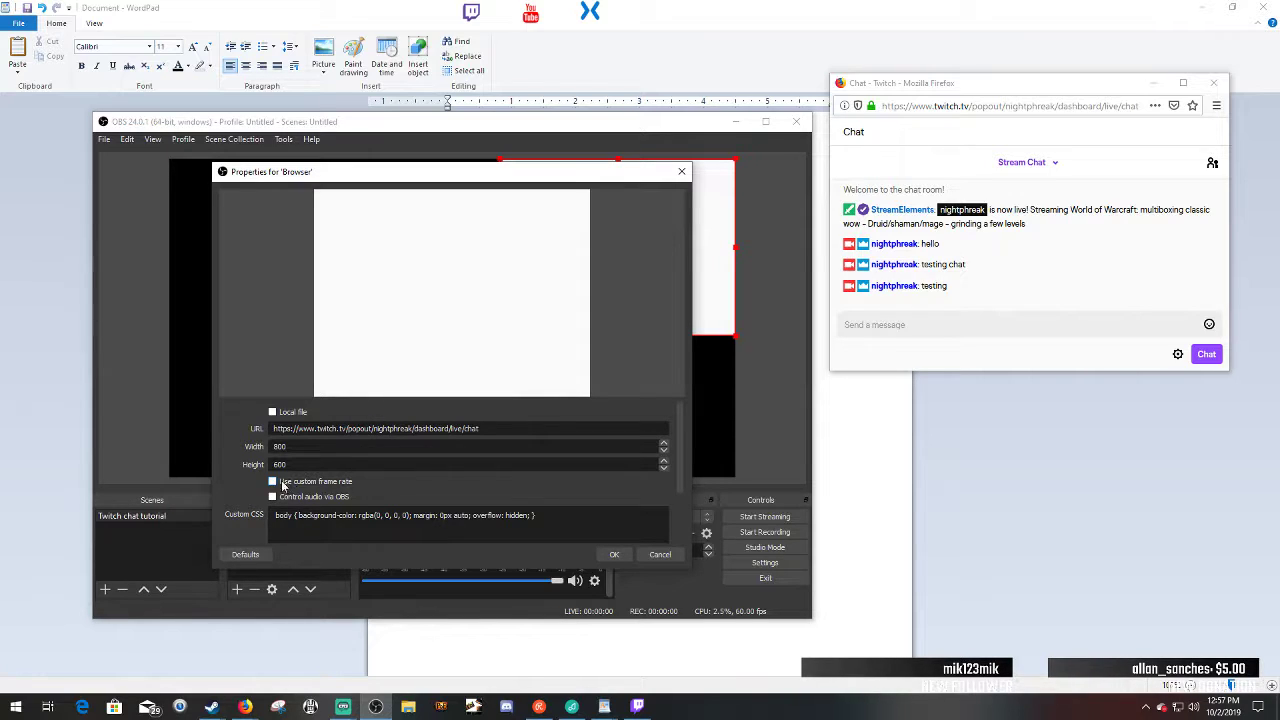
{"action": "left_click", "coordinate": [272, 483]}
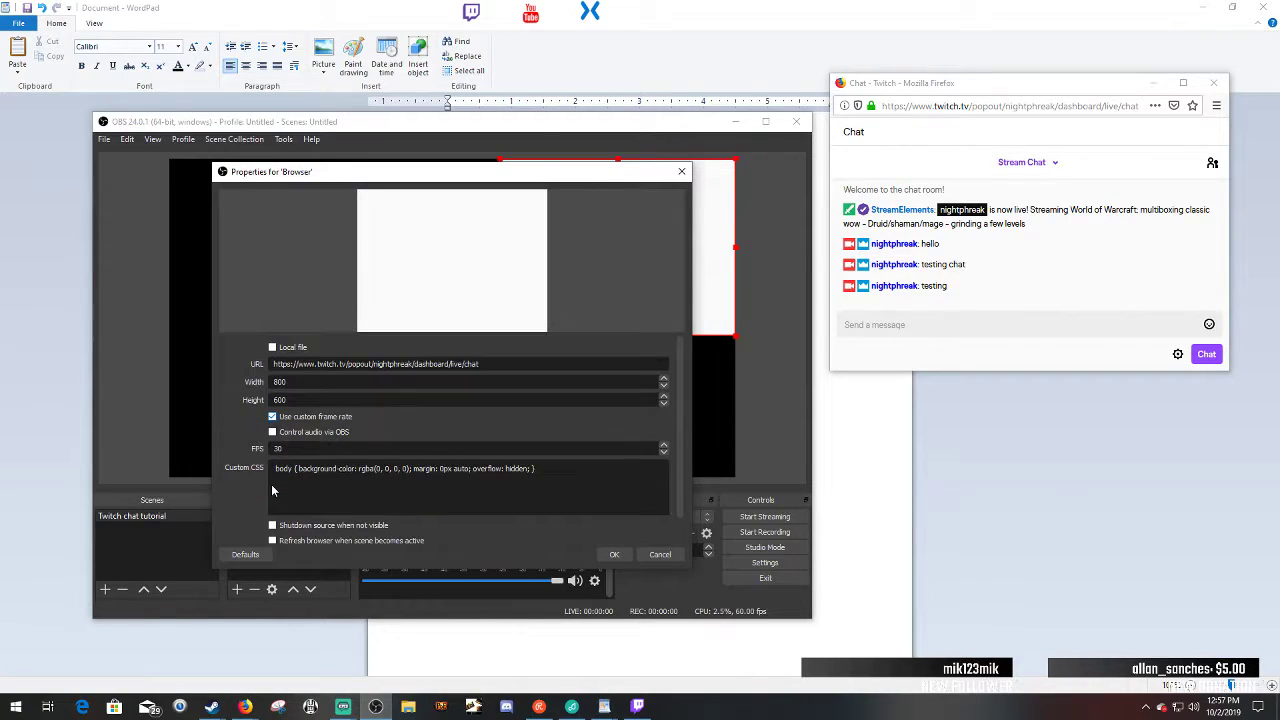
{"action": "left_click", "coordinate": [272, 416]}
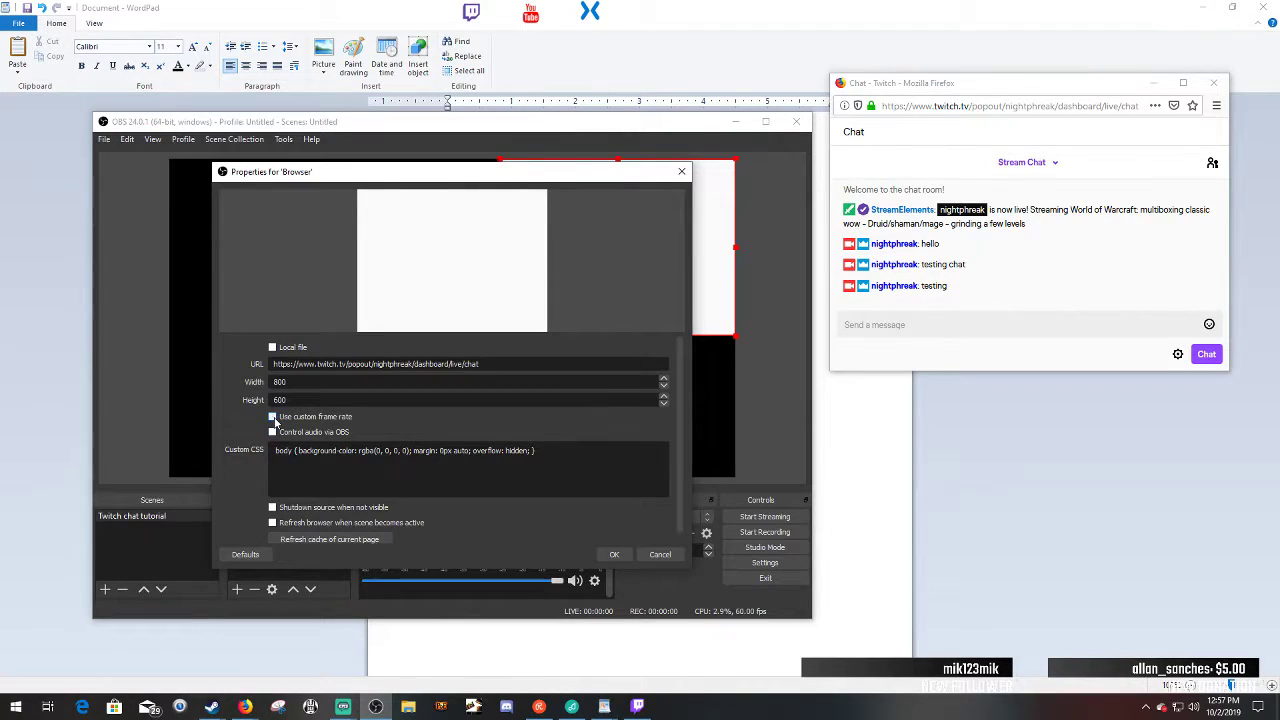
{"action": "left_click", "coordinate": [274, 417]}
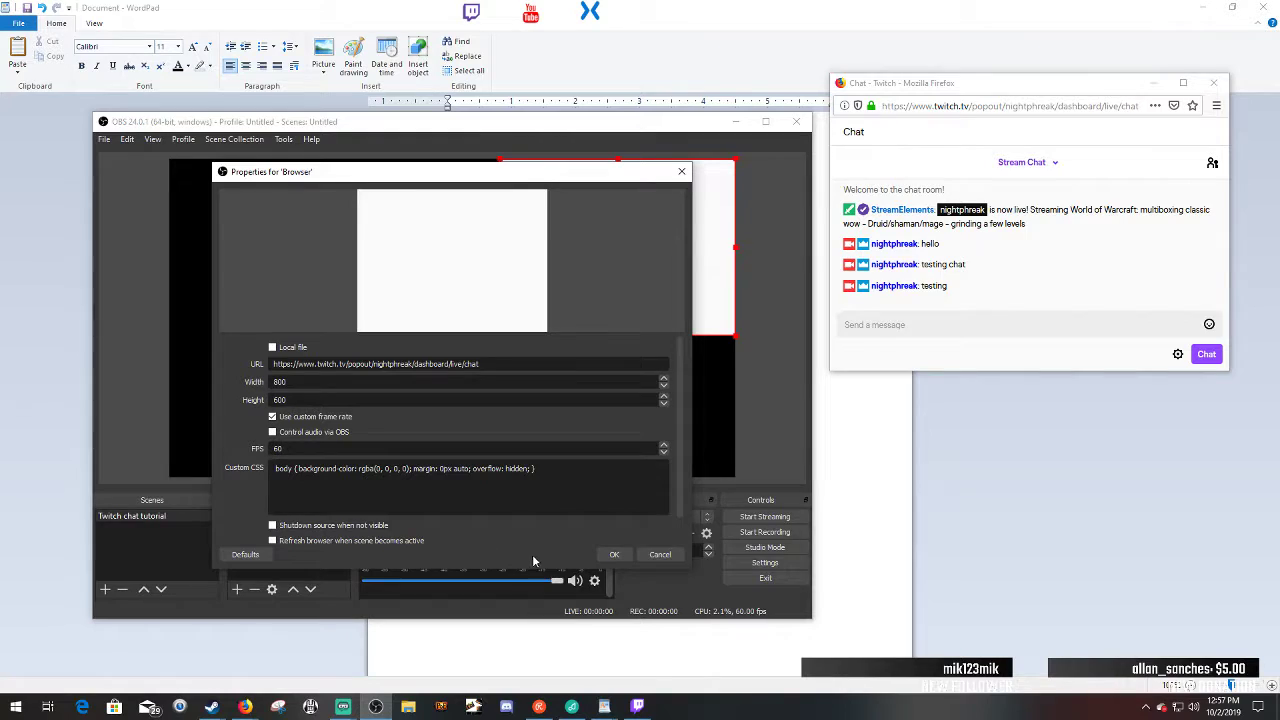
{"action": "left_click", "coordinate": [628, 555]}
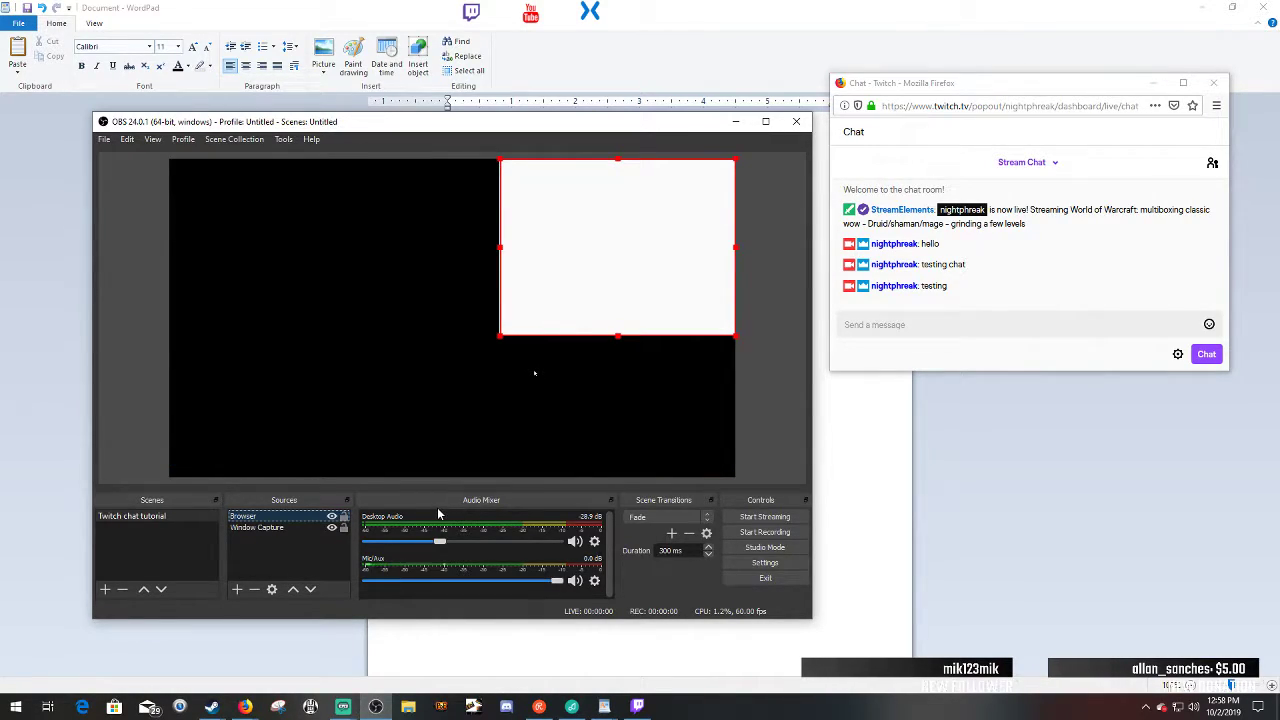
- Turn on Studio Mode and check the Stream settings for the Twitch service, leaving them unchanged
{"action": "left_click", "coordinate": [764, 547]}
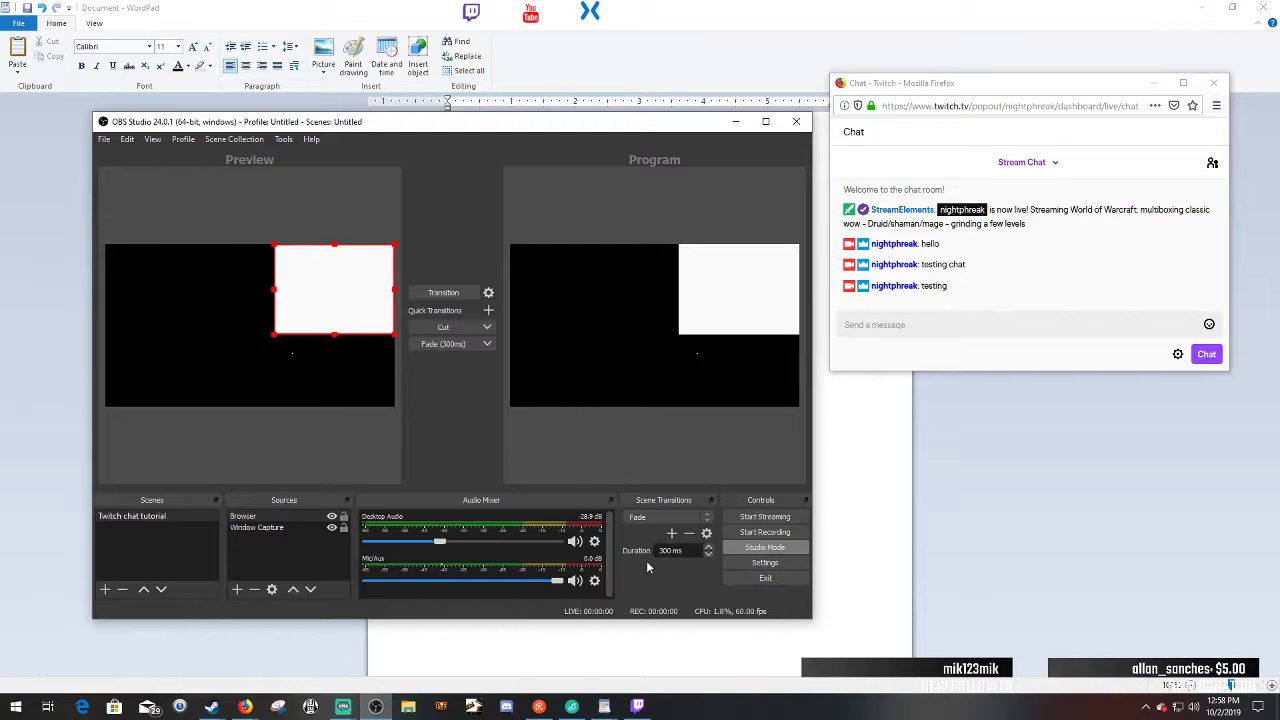
{"action": "left_click", "coordinate": [764, 562]}
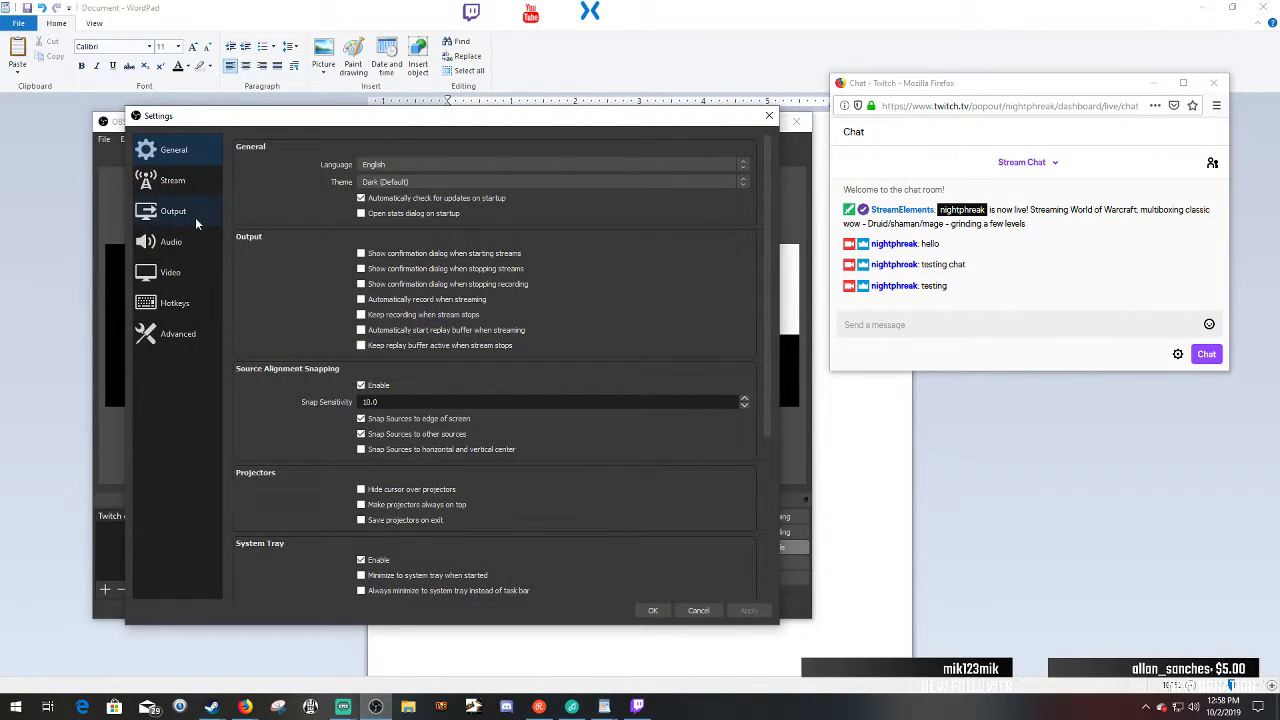
{"action": "left_click", "coordinate": [185, 194]}
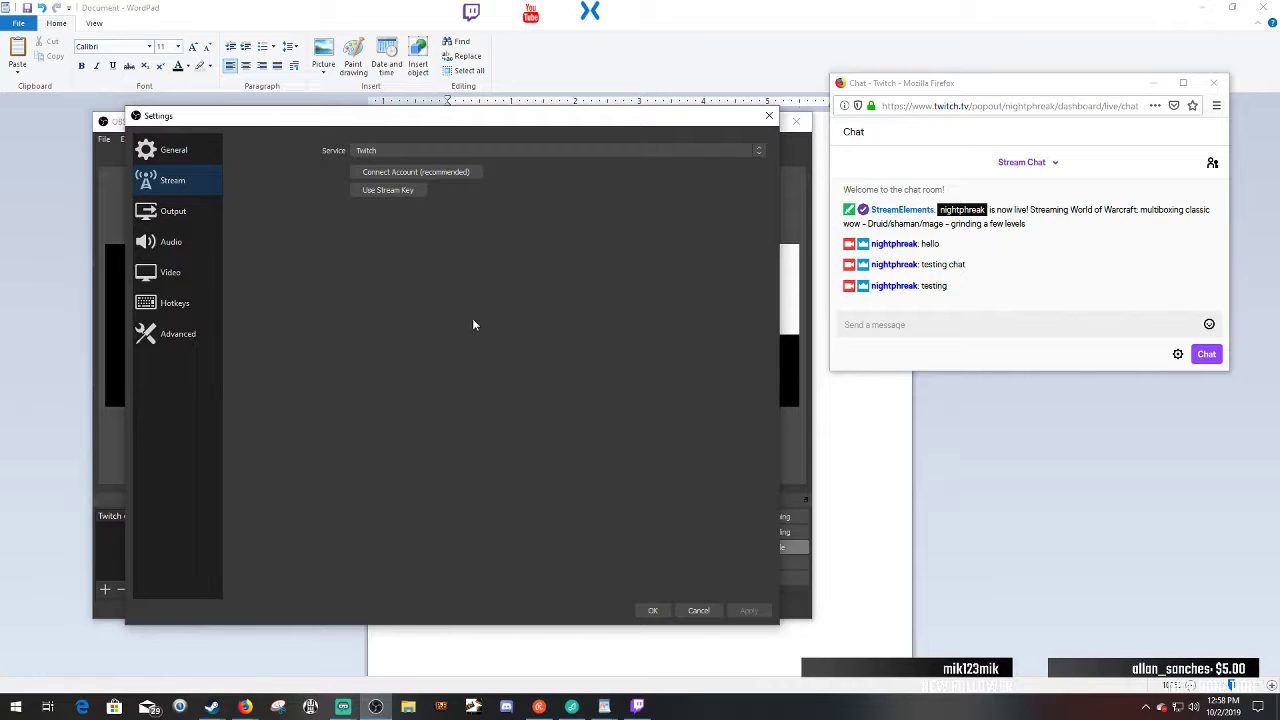
{"action": "left_click", "coordinate": [700, 610]}
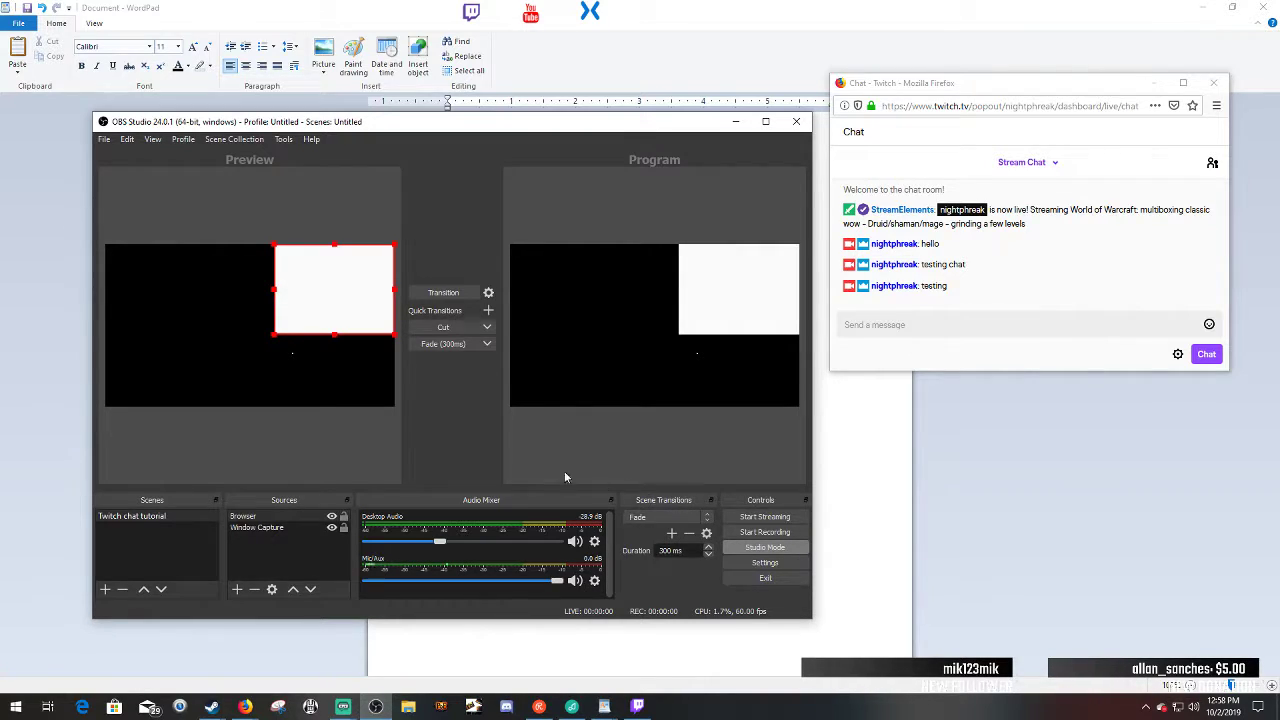
- Remove the Window Capture source from the Twitch chat tutorial scene
{"action": "left_click", "coordinate": [241, 528]}
{"action": "left_click", "coordinate": [252, 529]}
{"action": "right_click", "coordinate": [264, 530]}
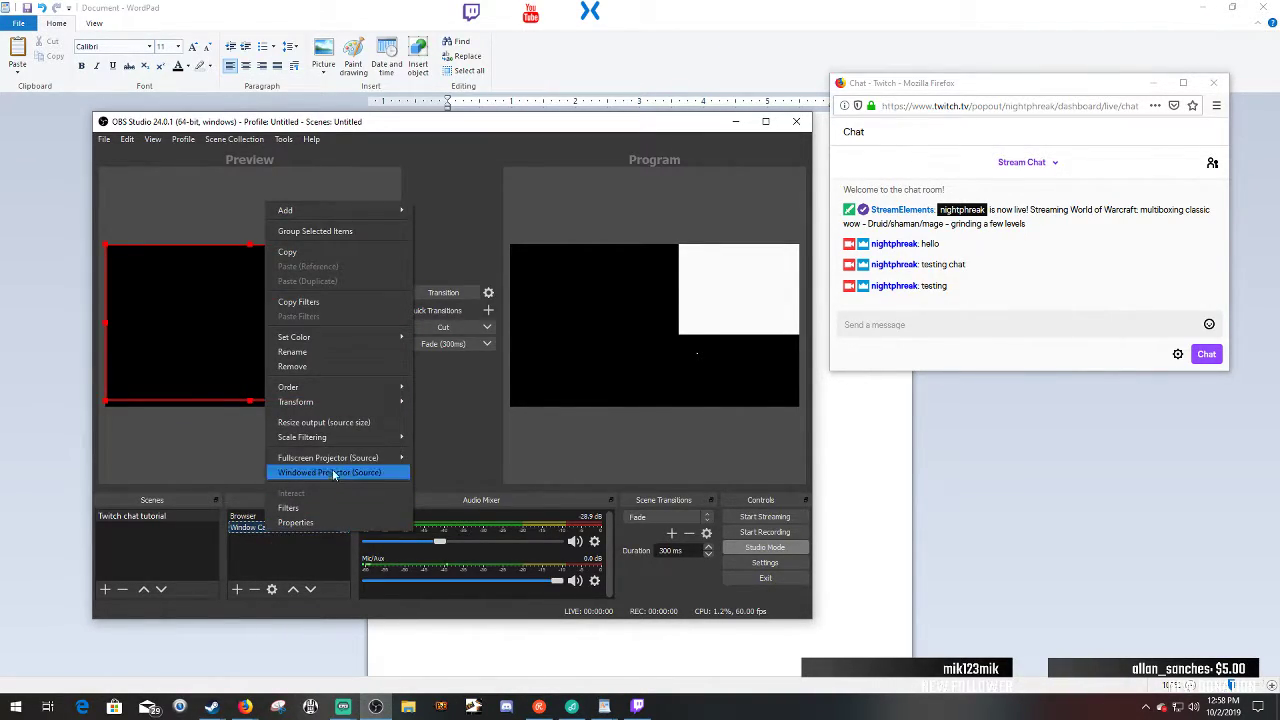
{"action": "left_click", "coordinate": [330, 365]}
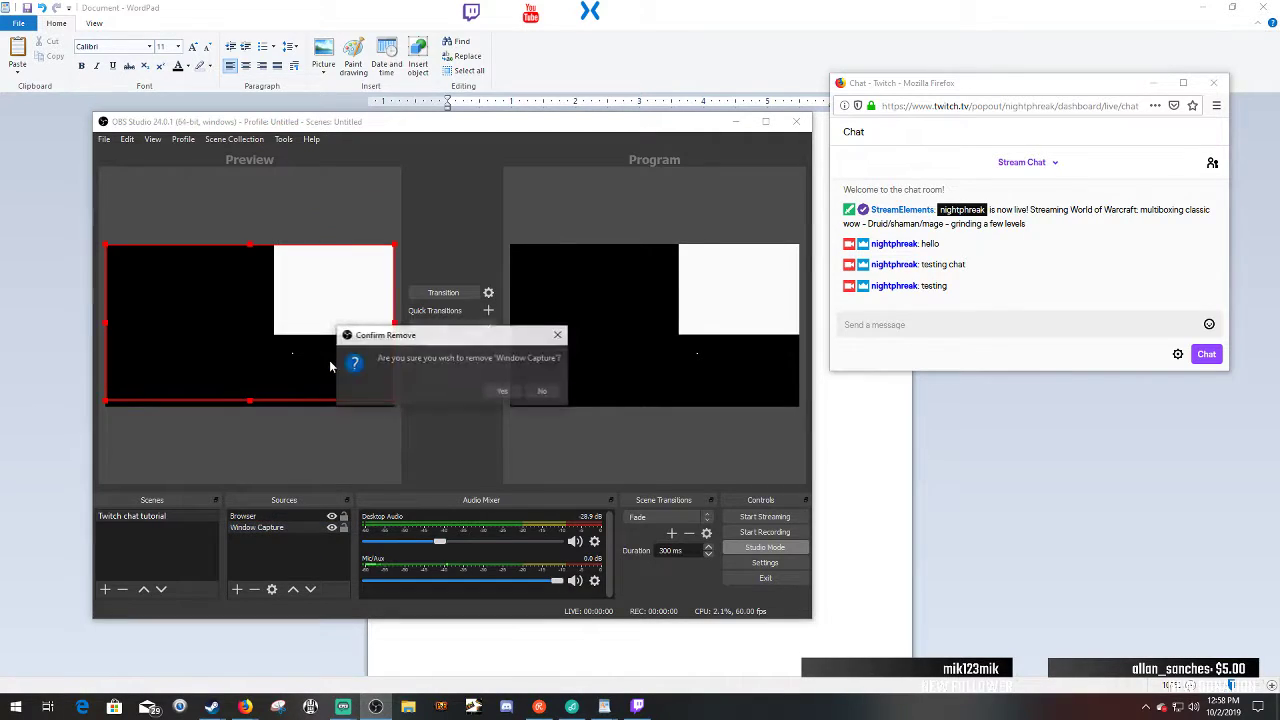
{"action": "left_click", "coordinate": [505, 390]}
- Resize the Browser source in the Preview and fit it into the canvas's upper-right corner
{"action": "left_click", "coordinate": [258, 516]}
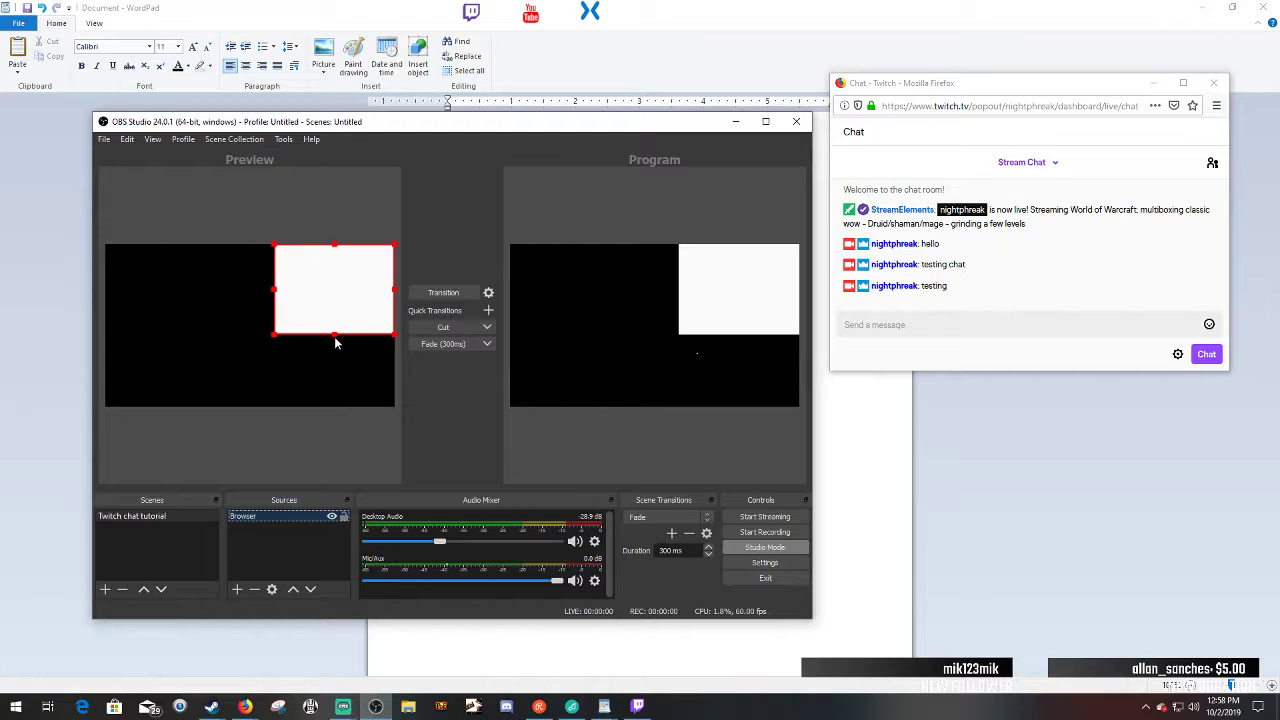
{"action": "left_click_drag", "start_coordinate": [335, 339], "coordinate": [227, 356]}
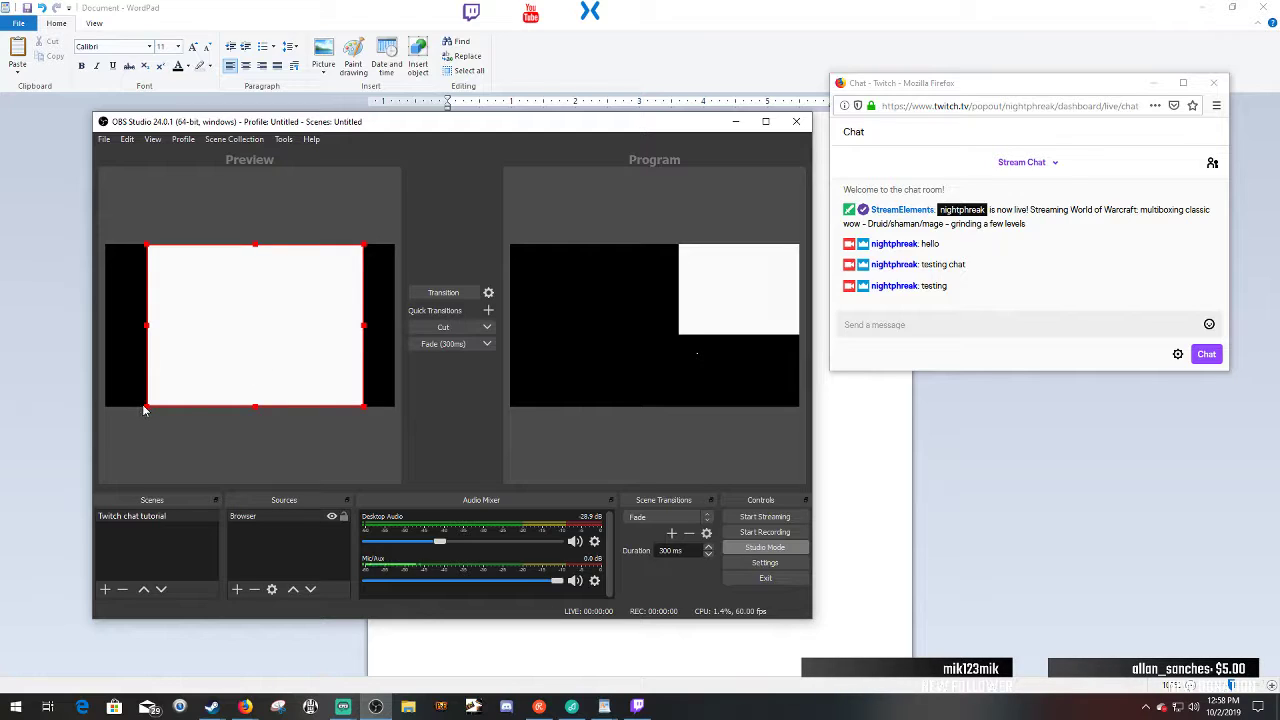
{"action": "left_click_drag", "start_coordinate": [147, 404], "coordinate": [310, 306]}
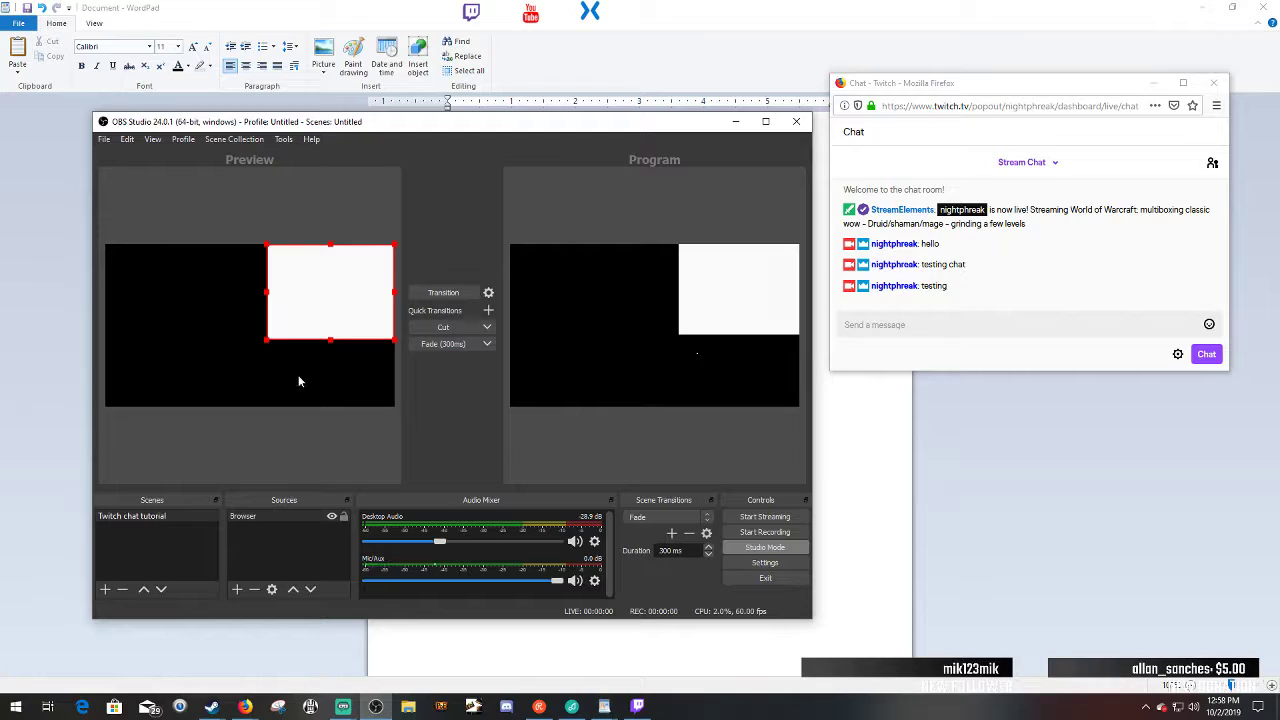
- Make the Twitch popout chat window narrower and taller
{"action": "left_click", "coordinate": [902, 326]}
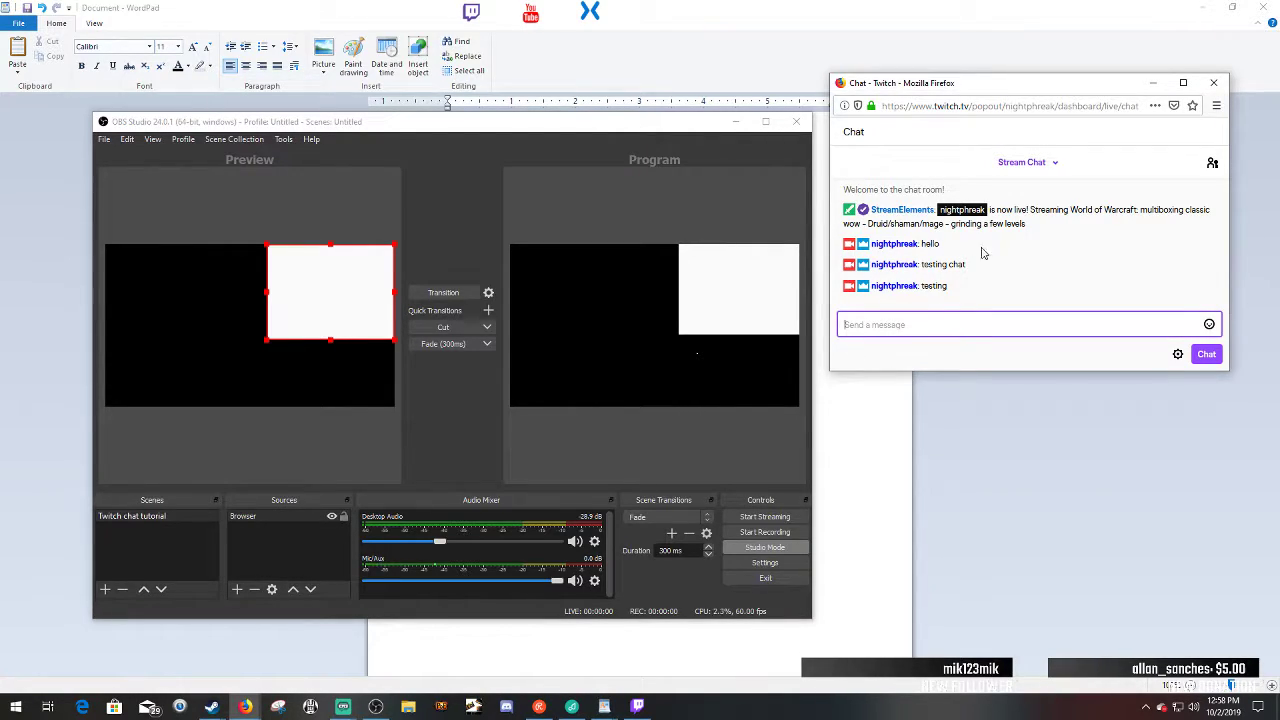
{"action": "left_click_drag", "start_coordinate": [829, 367], "coordinate": [1051, 553]}
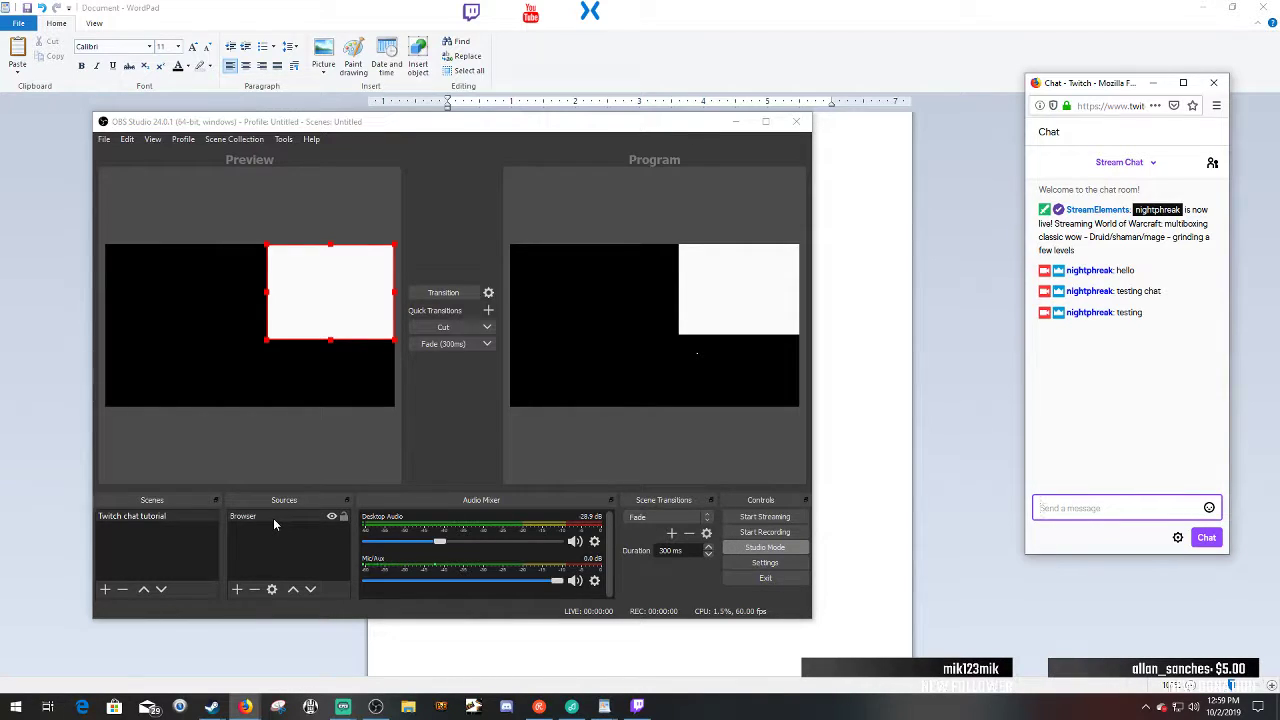
- Enable refreshing the browser when the scene becomes active in the Browser source's properties
{"action": "left_click", "coordinate": [271, 589]}
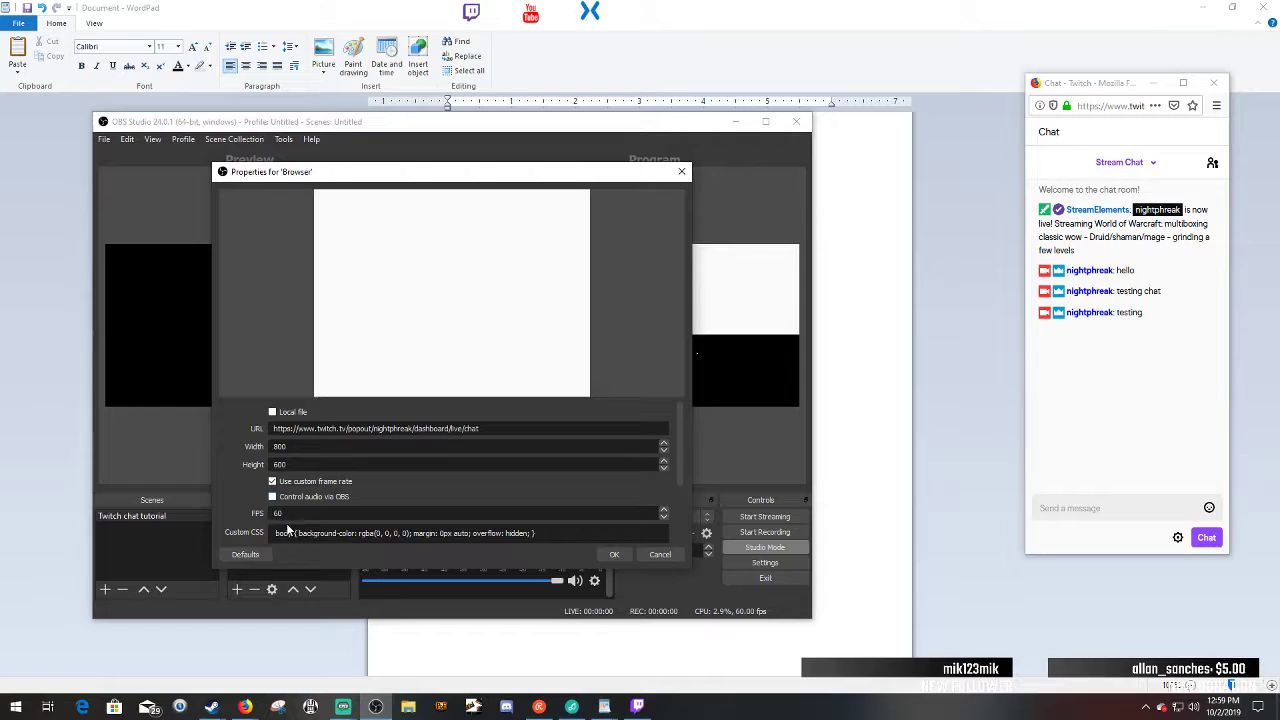
{"action": "scroll", "coordinate": [300, 530], "scroll_direction": "down", "scroll_amount": 2}
{"action": "scroll", "coordinate": [312, 531], "scroll_direction": "down", "scroll_amount": 1}
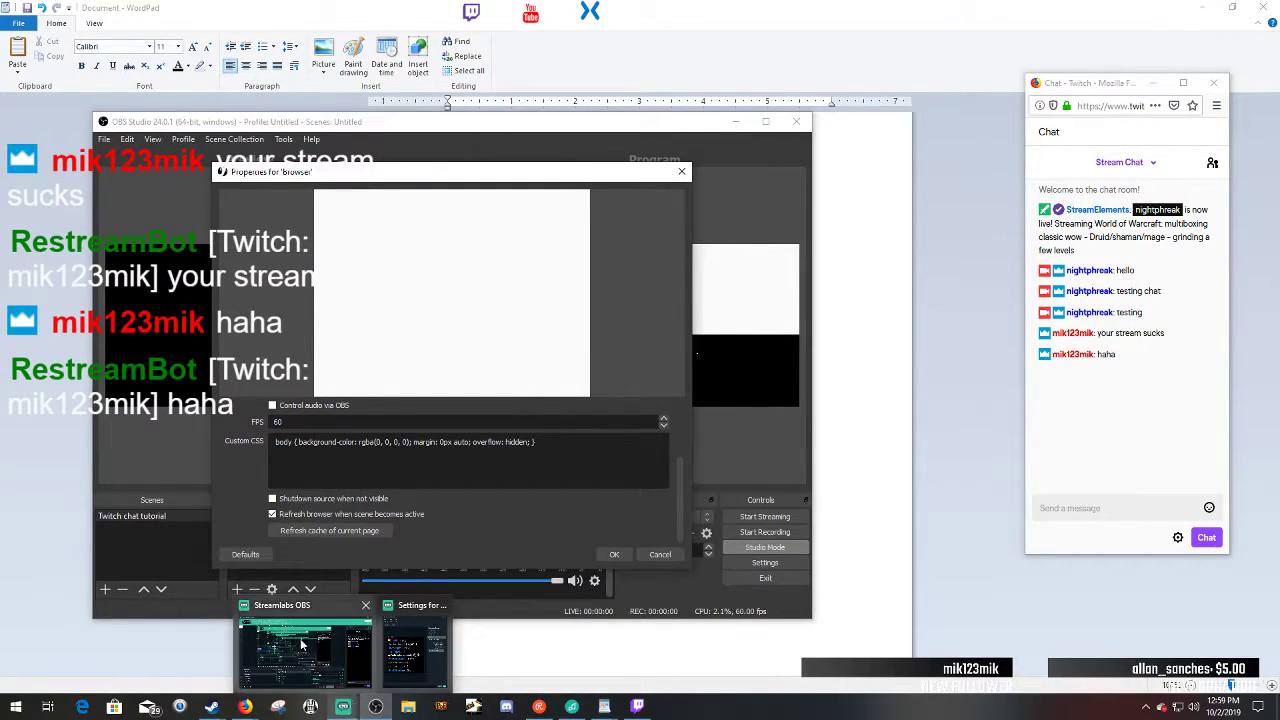
- Switch to Streamlabs OBS, remove the Chat Box (1) source from the Live Scene and minimize the program
{"action": "left_click", "coordinate": [300, 645]}
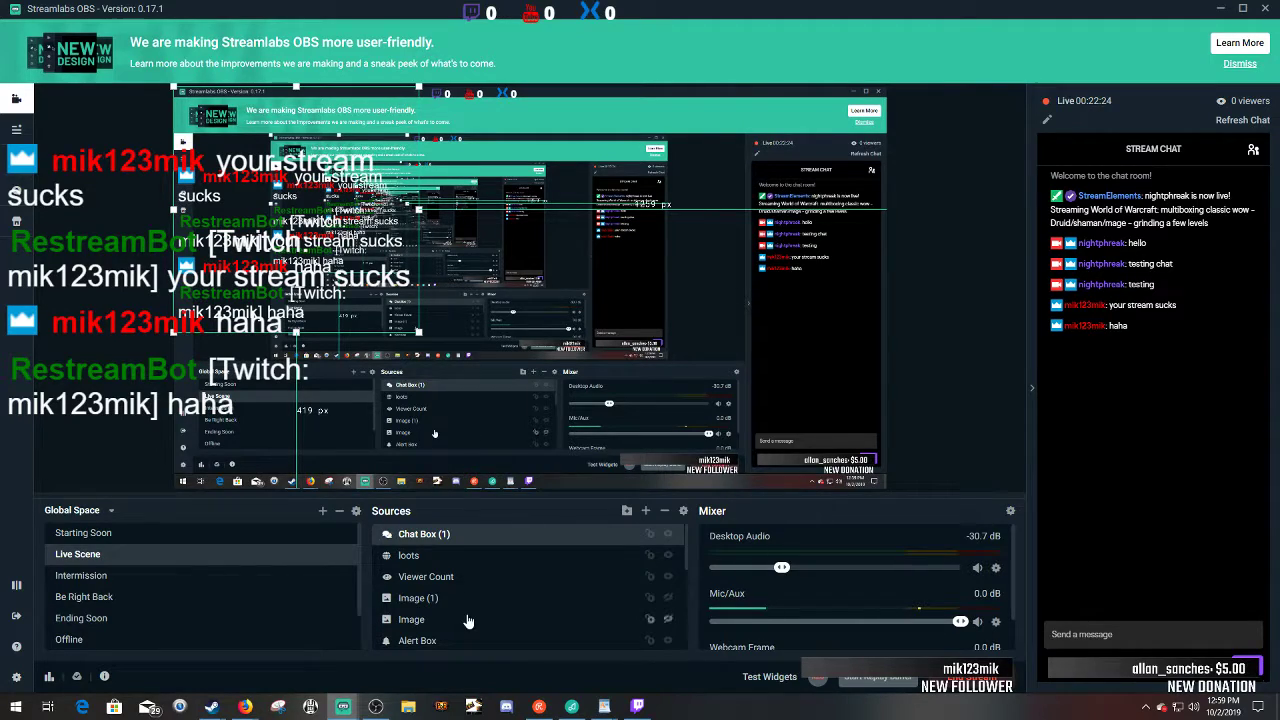
{"action": "right_click", "coordinate": [429, 537]}
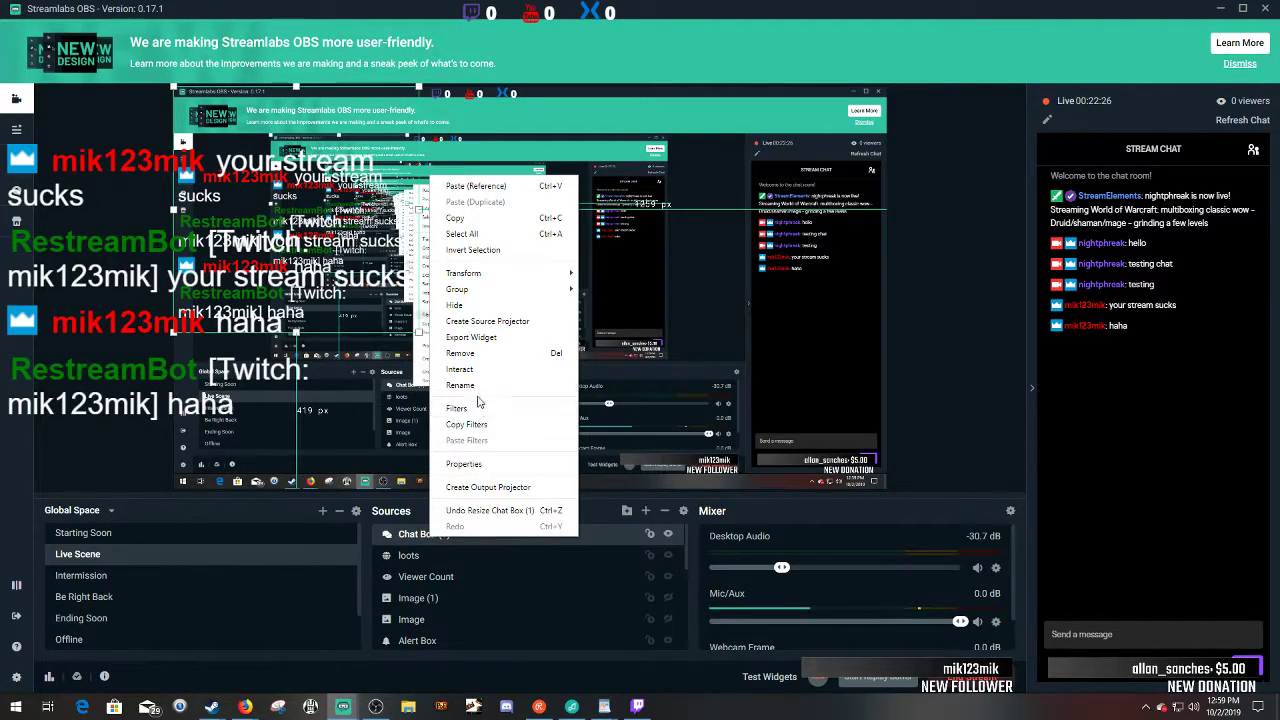
{"action": "left_click", "coordinate": [460, 353]}
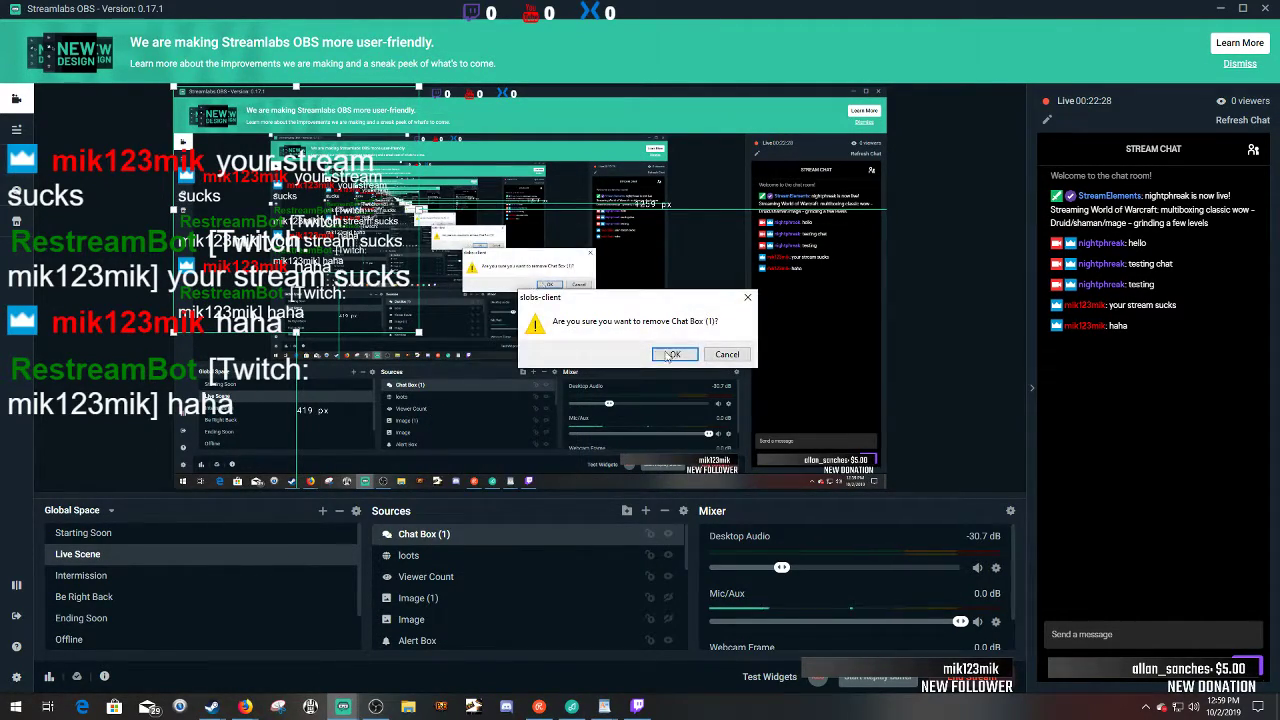
{"action": "left_click", "coordinate": [676, 350]}
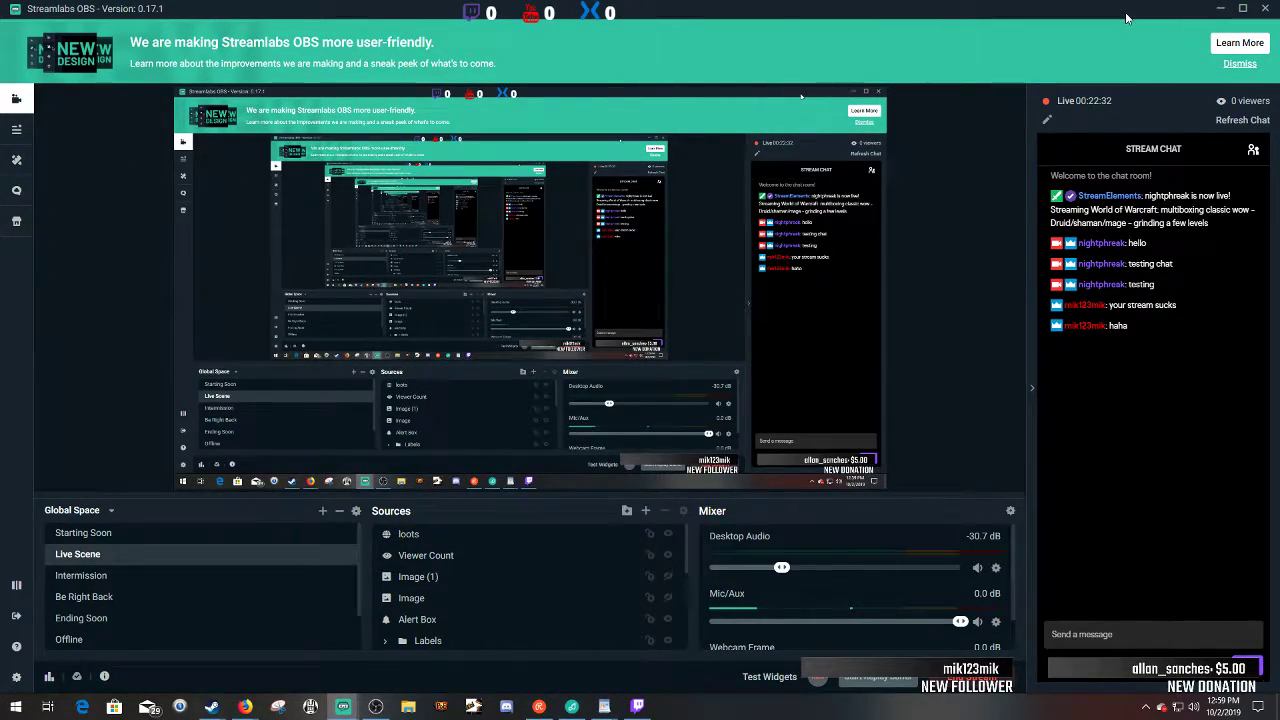
{"action": "left_click", "coordinate": [1222, 10]}
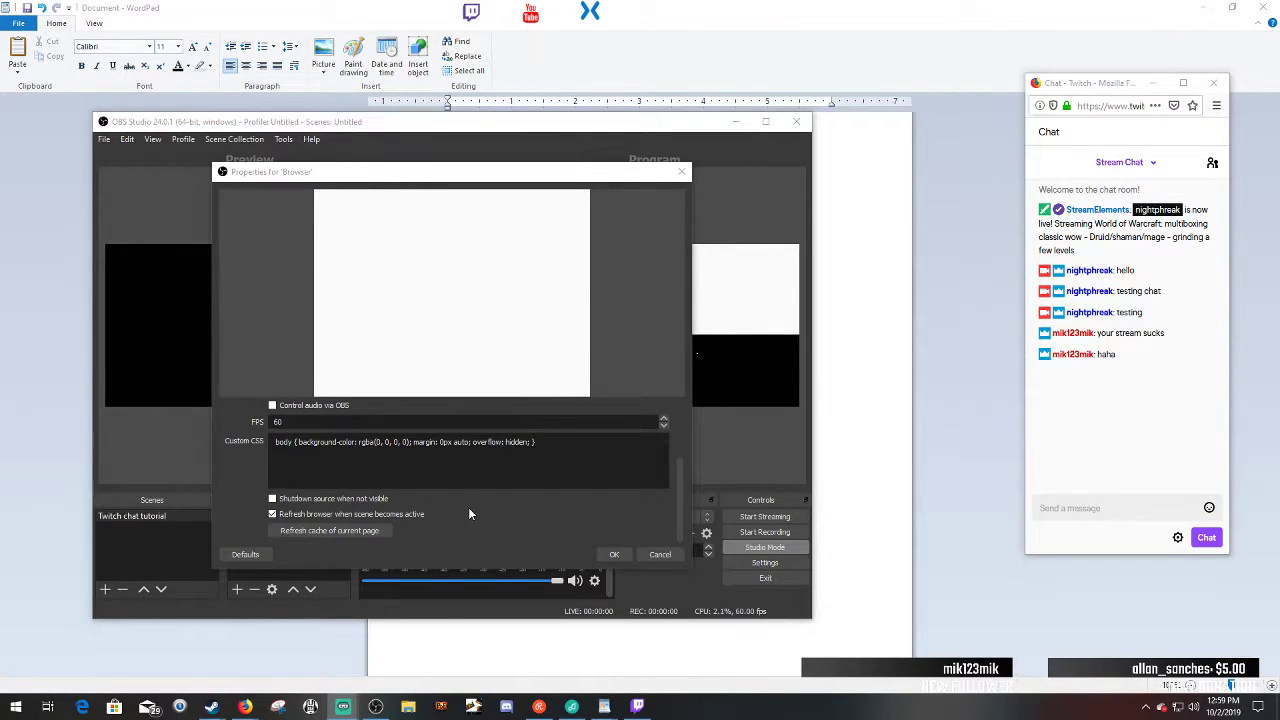
- Apply the Browser source's properties in OBS and hide that source in the Preview
{"action": "left_click", "coordinate": [627, 554]}
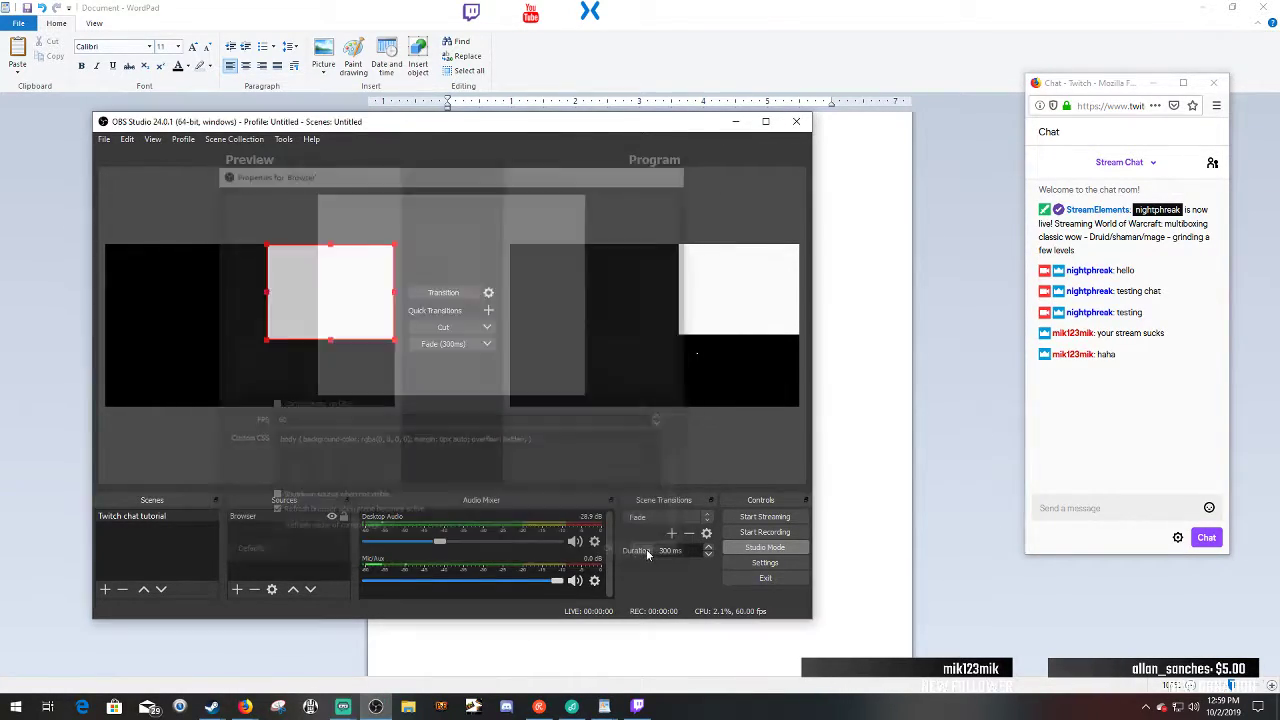
{"action": "right_click", "coordinate": [263, 517]}
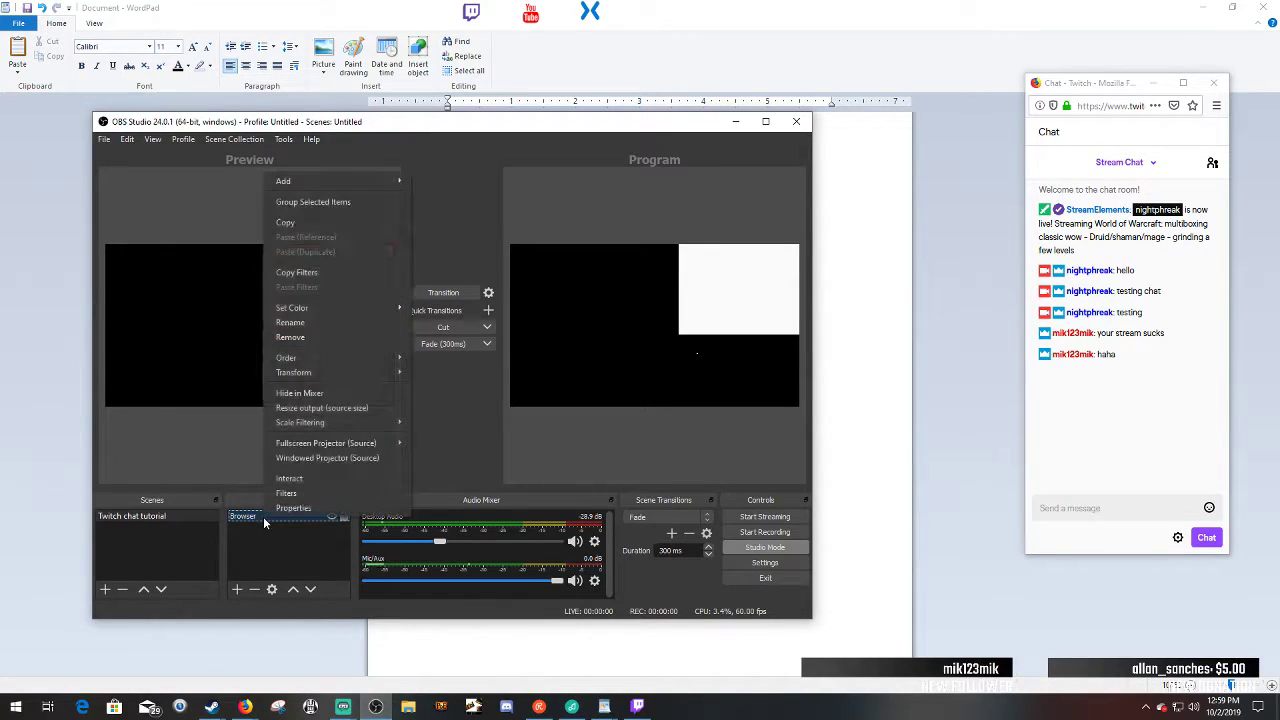
{"action": "left_click", "coordinate": [283, 530]}
{"action": "left_click", "coordinate": [334, 516]}
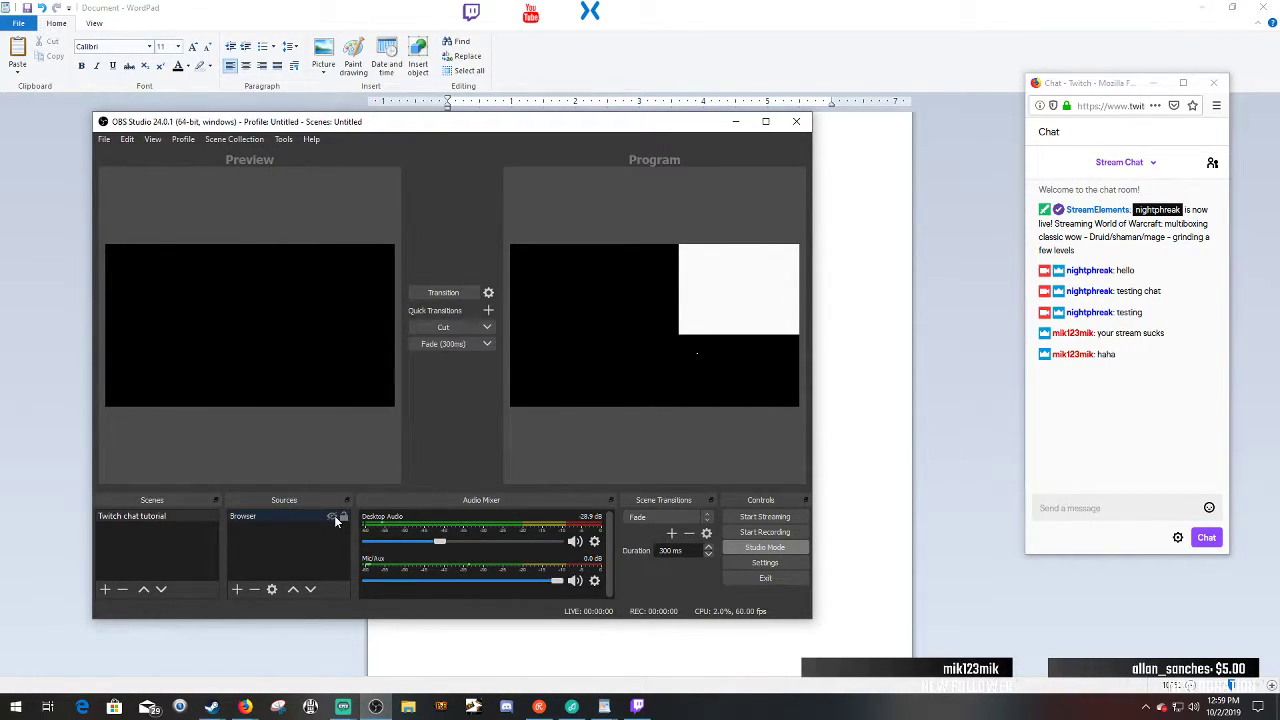
- Show the Browser source in the Preview and open its properties with the Twitch popout chat URL selected
{"action": "left_click", "coordinate": [334, 517]}
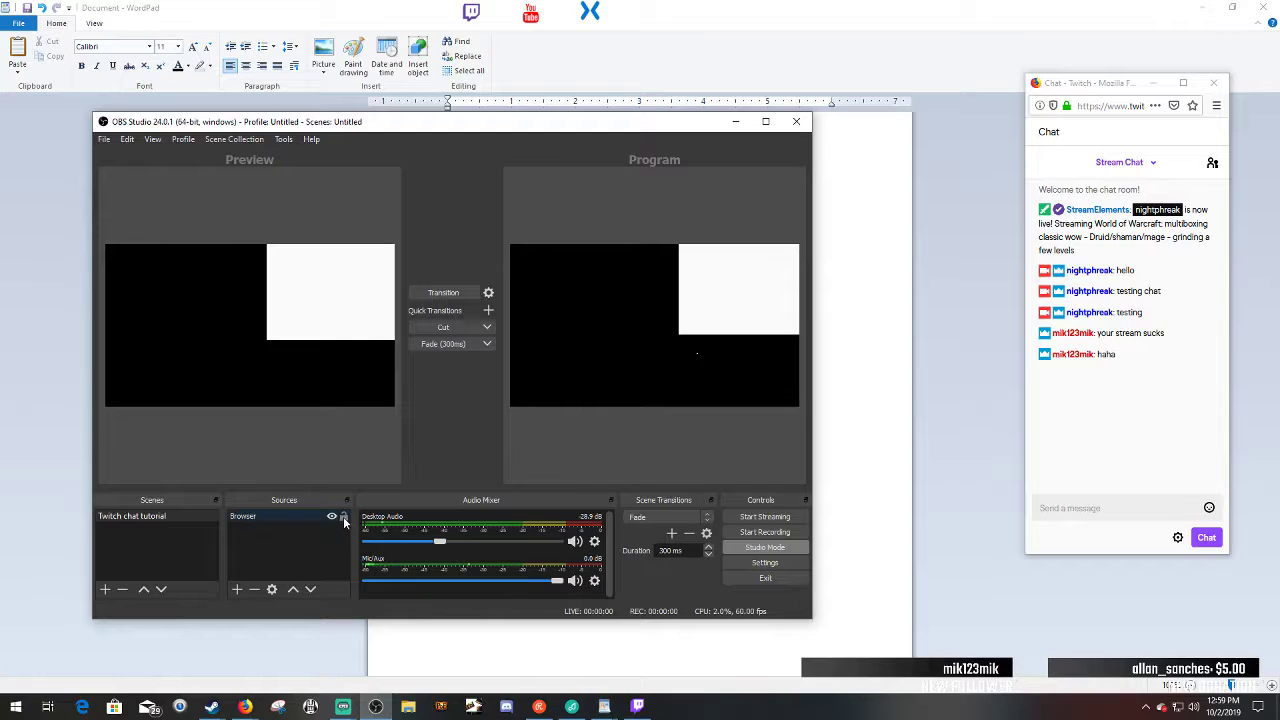
{"action": "left_click", "coordinate": [276, 516]}
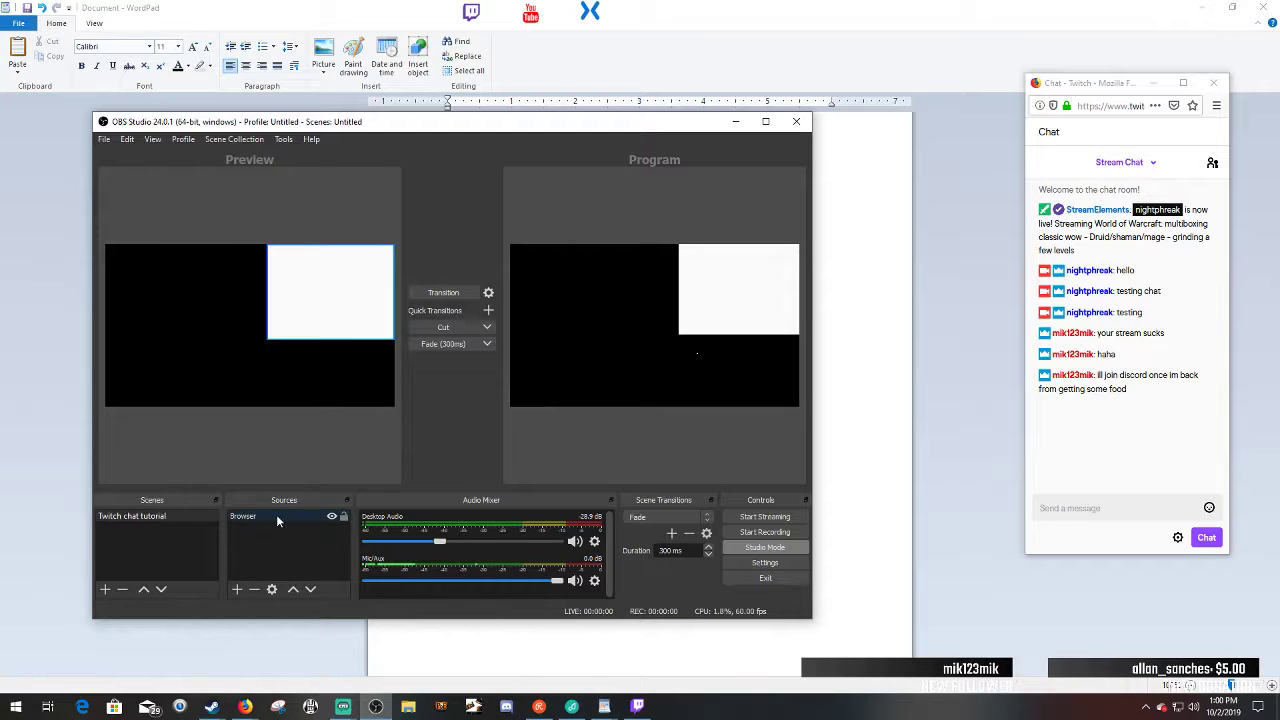
{"action": "right_click", "coordinate": [277, 519]}
{"action": "left_click", "coordinate": [318, 507]}
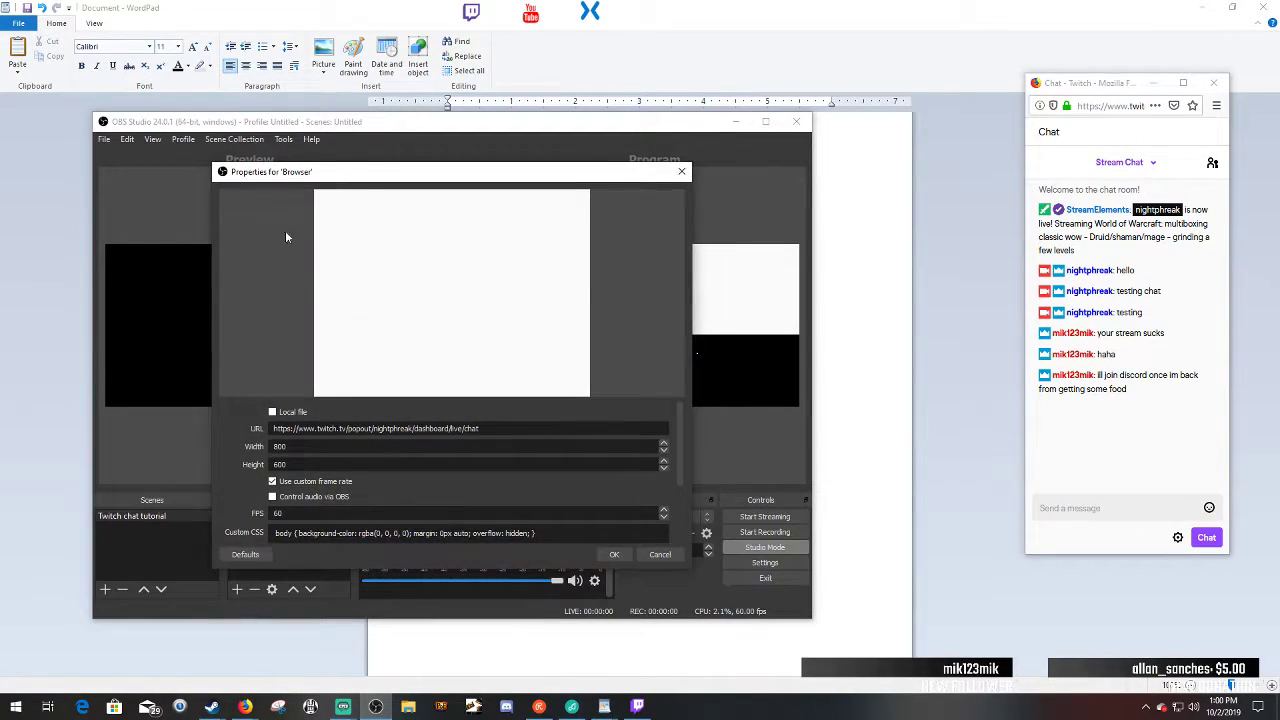
{"action": "left_click_drag", "start_coordinate": [498, 430], "coordinate": [234, 465]}
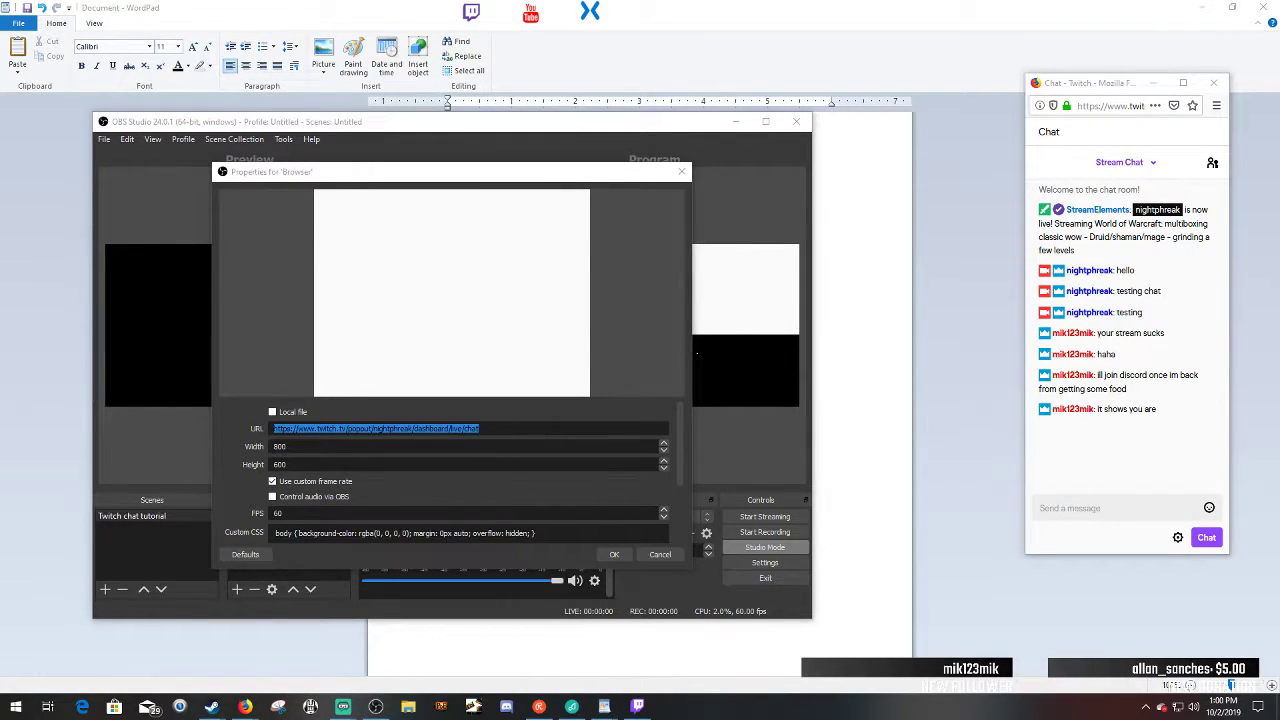
- Switch to Firefox and open the streamer's own Twitch channel page in a new tab
{"action": "key", "text": "alt+Tab"}
{"action": "key", "text": "ctrl+t"}
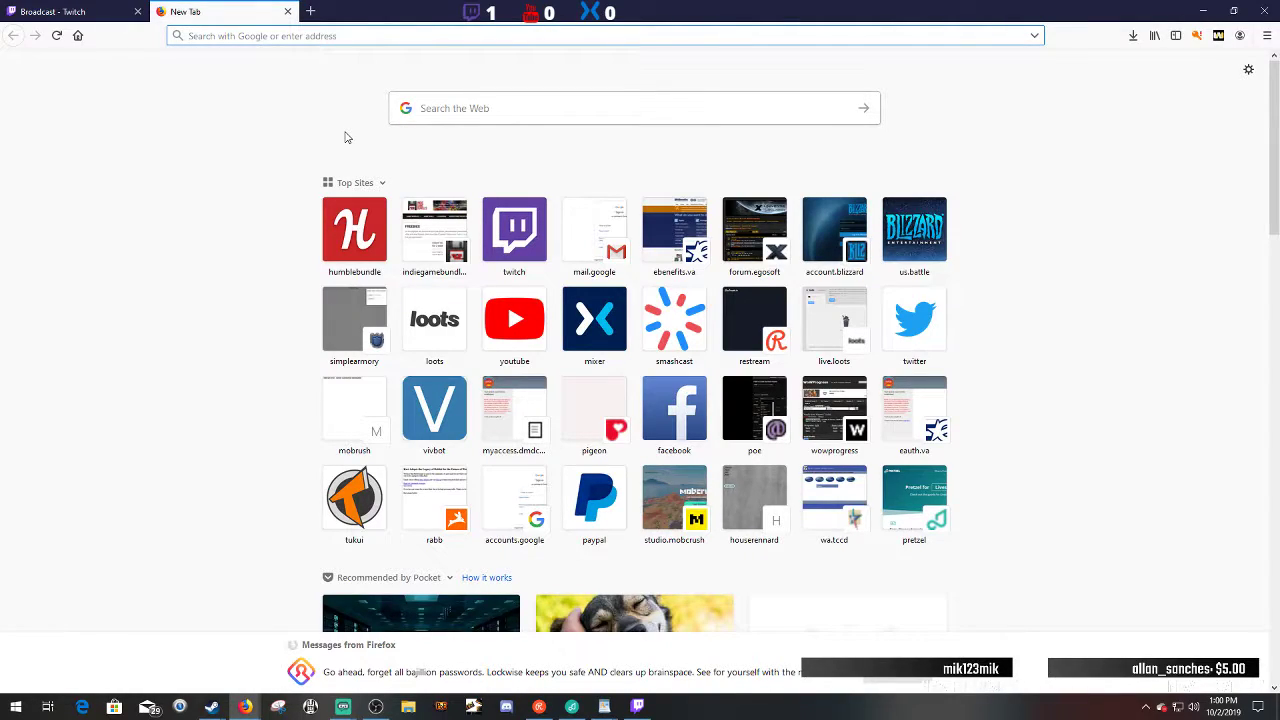
{"action": "type", "text": "twitch.tv/"}
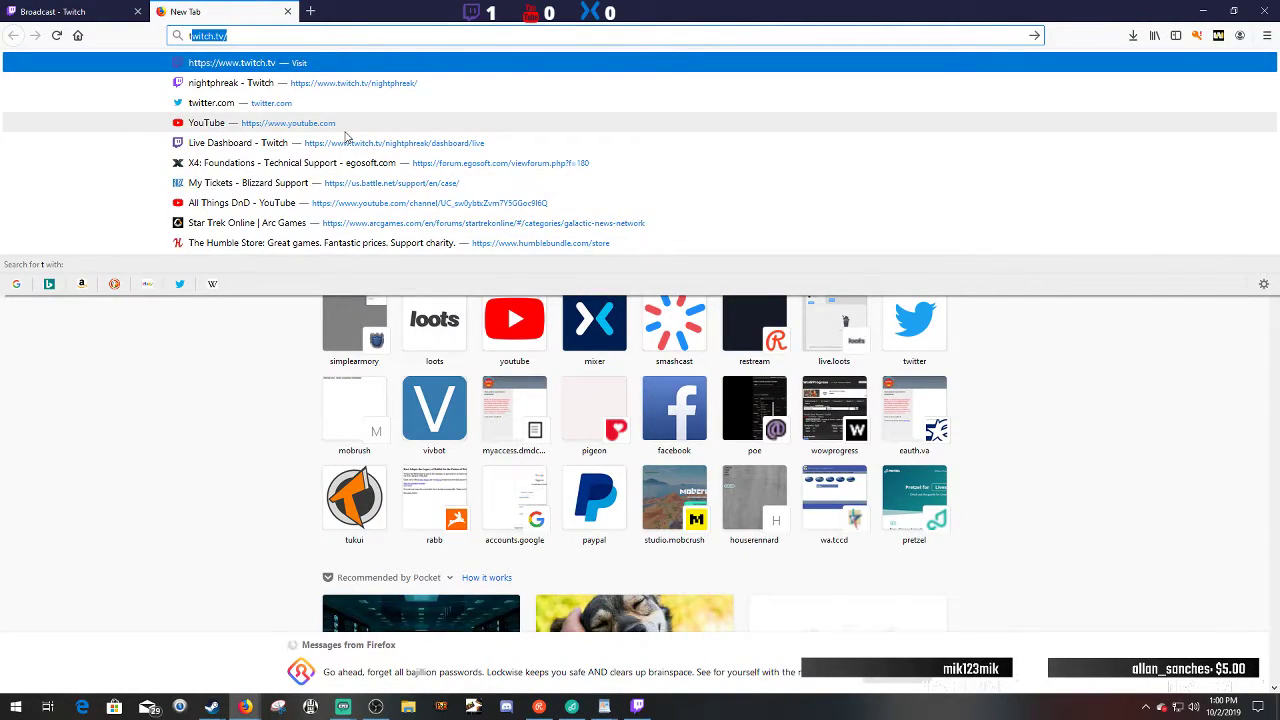
{"action": "key", "text": "Right"}
{"action": "type", "text": "n"}
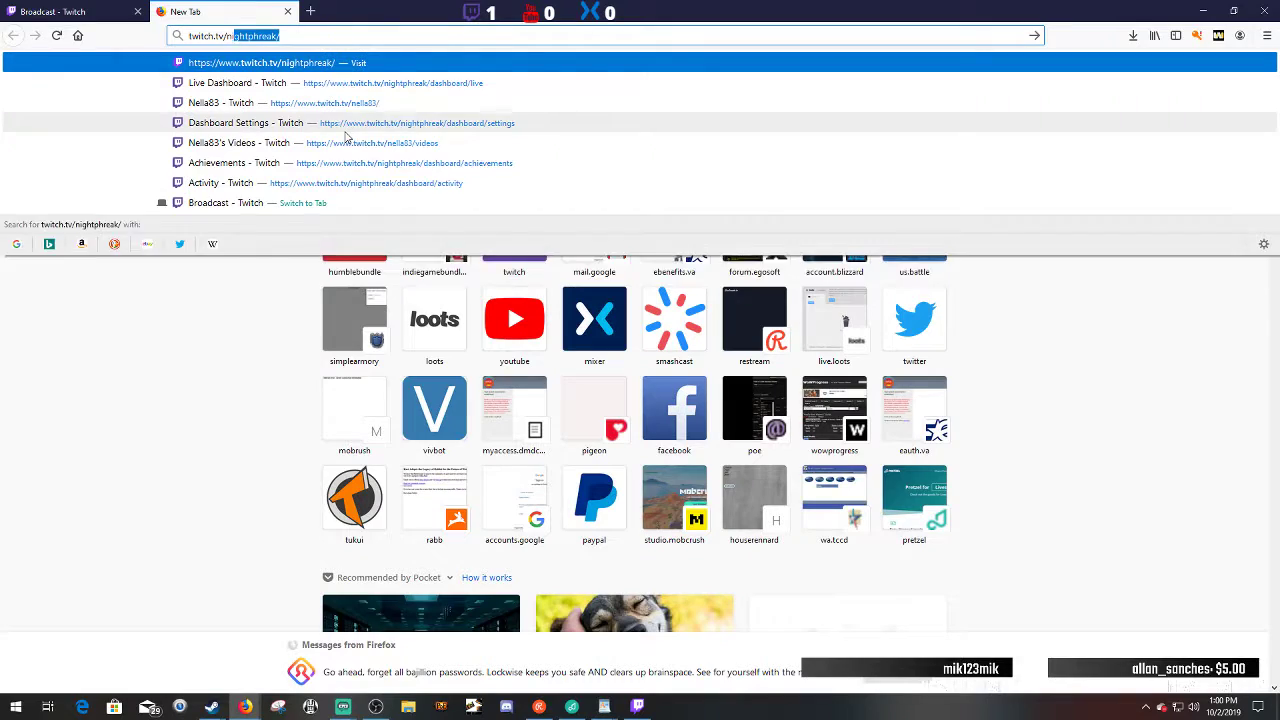
{"action": "key", "text": "Return"}
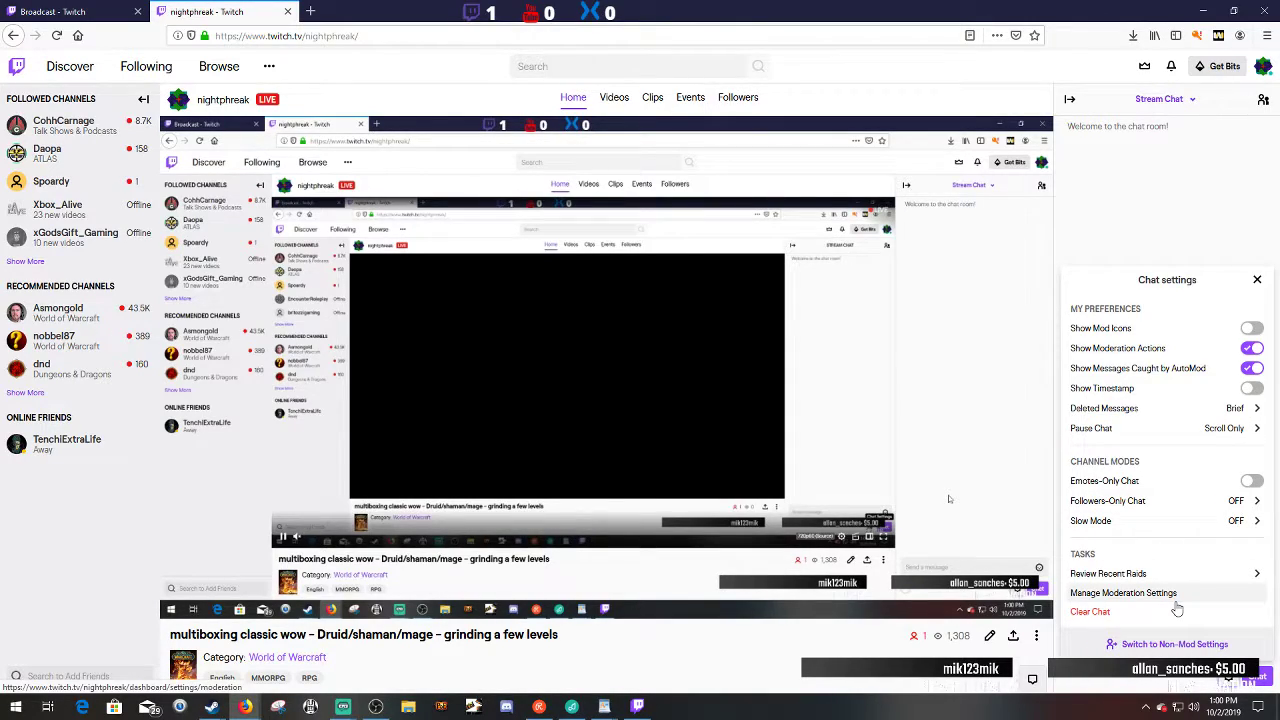
- Look through the channel page's chat settings, Stream Chat room list and account options for the popout chat
{"action": "left_click", "coordinate": [1229, 676]}
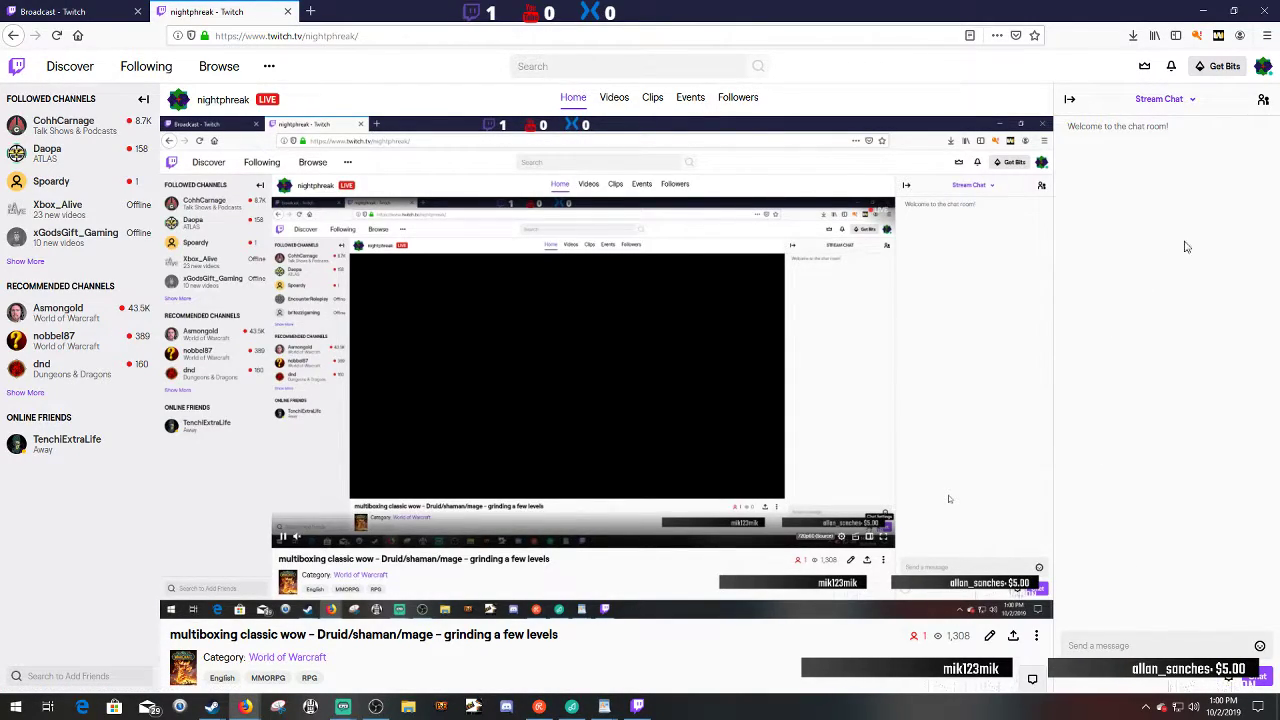
{"action": "left_click", "coordinate": [1191, 101]}
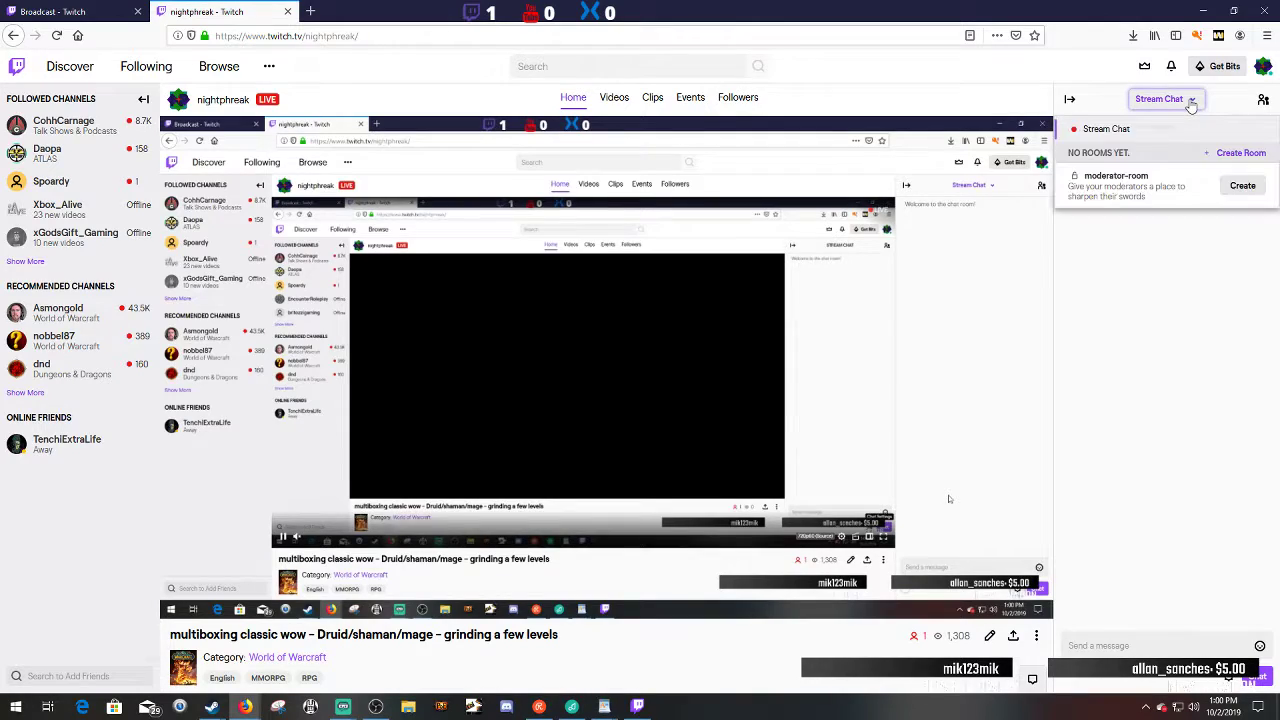
{"action": "left_click", "coordinate": [1191, 104]}
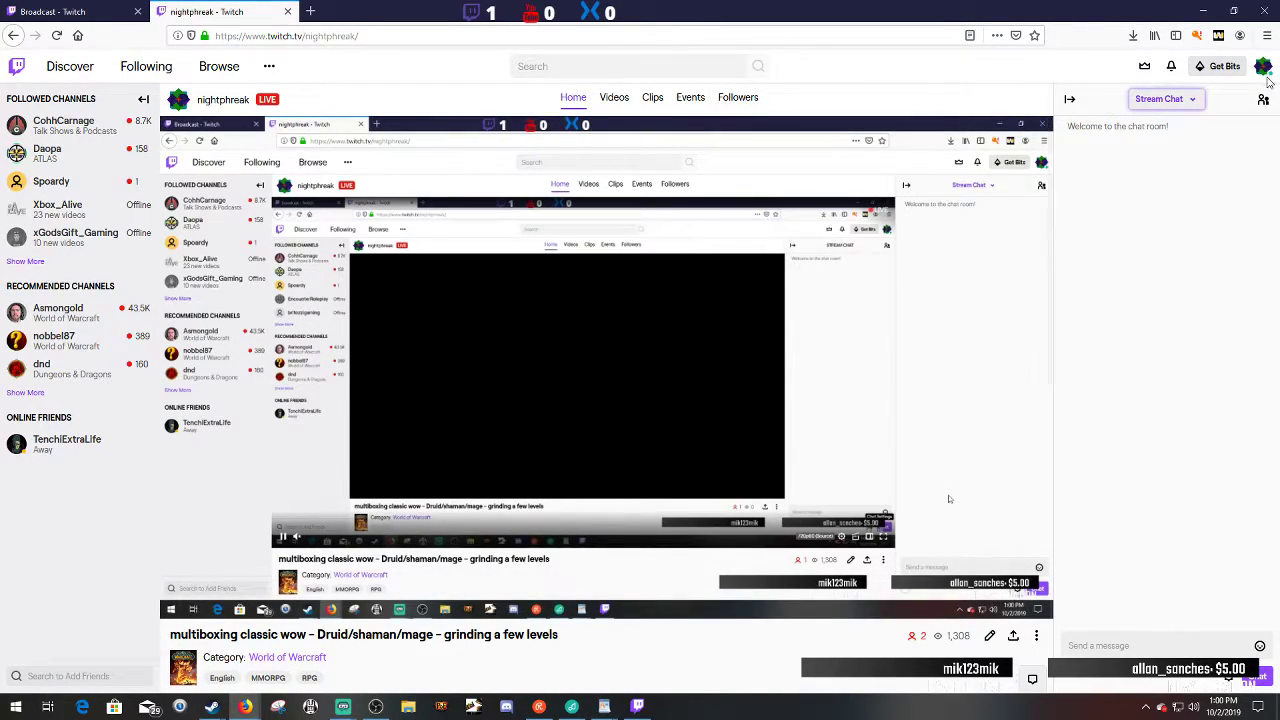
{"action": "left_click", "coordinate": [1263, 67]}
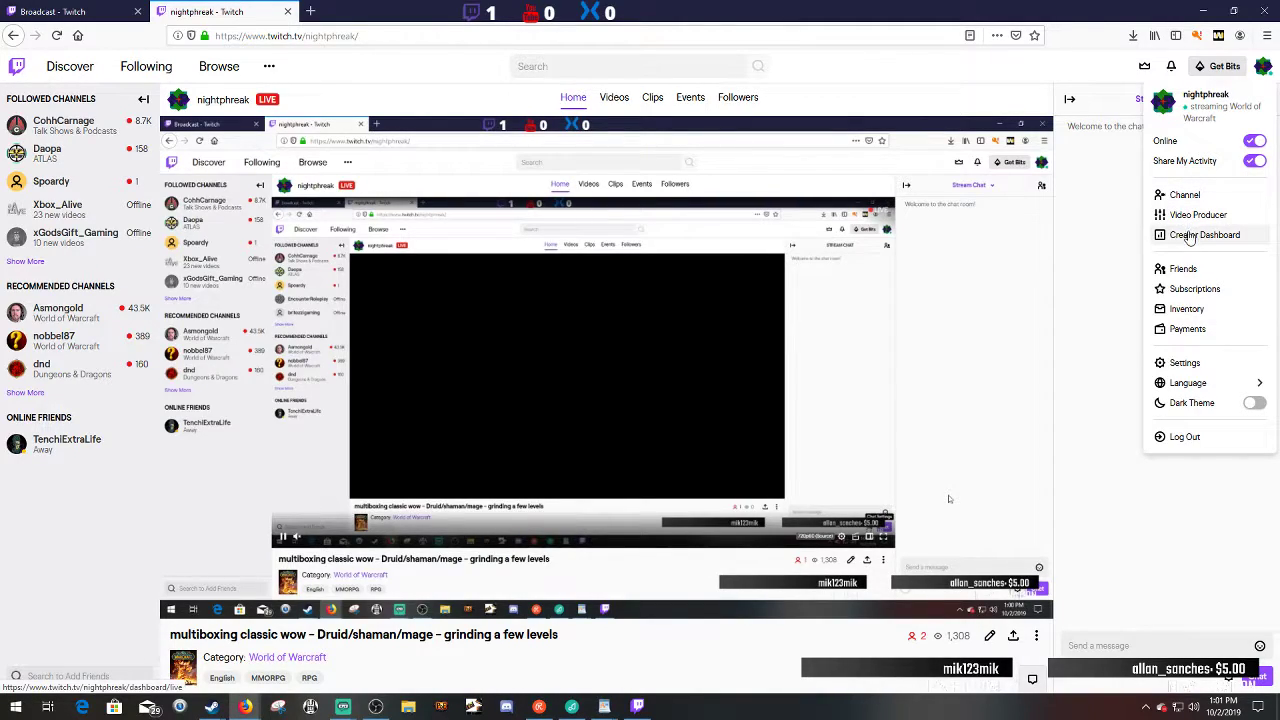
{"action": "left_click", "coordinate": [1092, 236]}
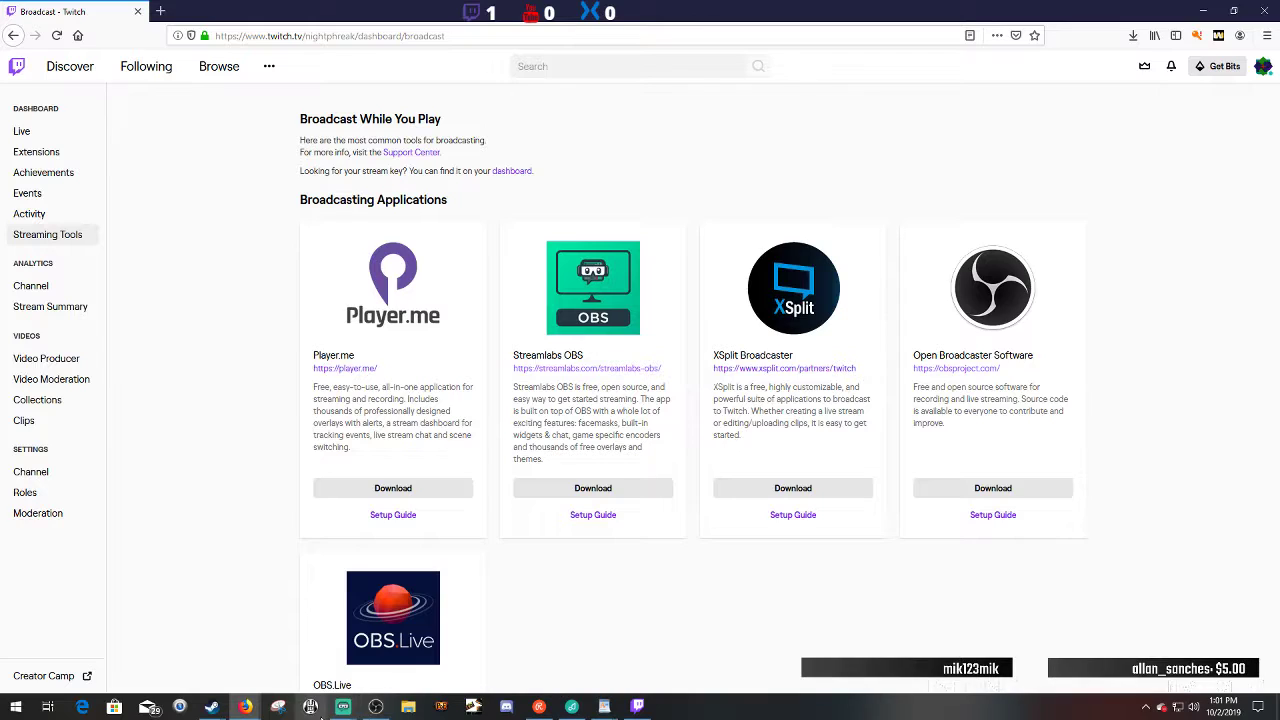
- Return to OBS, review the Browser source's URL, size and refresh options, and cancel its properties
{"action": "mouse_move", "coordinate": [343, 707]}
{"action": "left_click", "coordinate": [390, 650]}
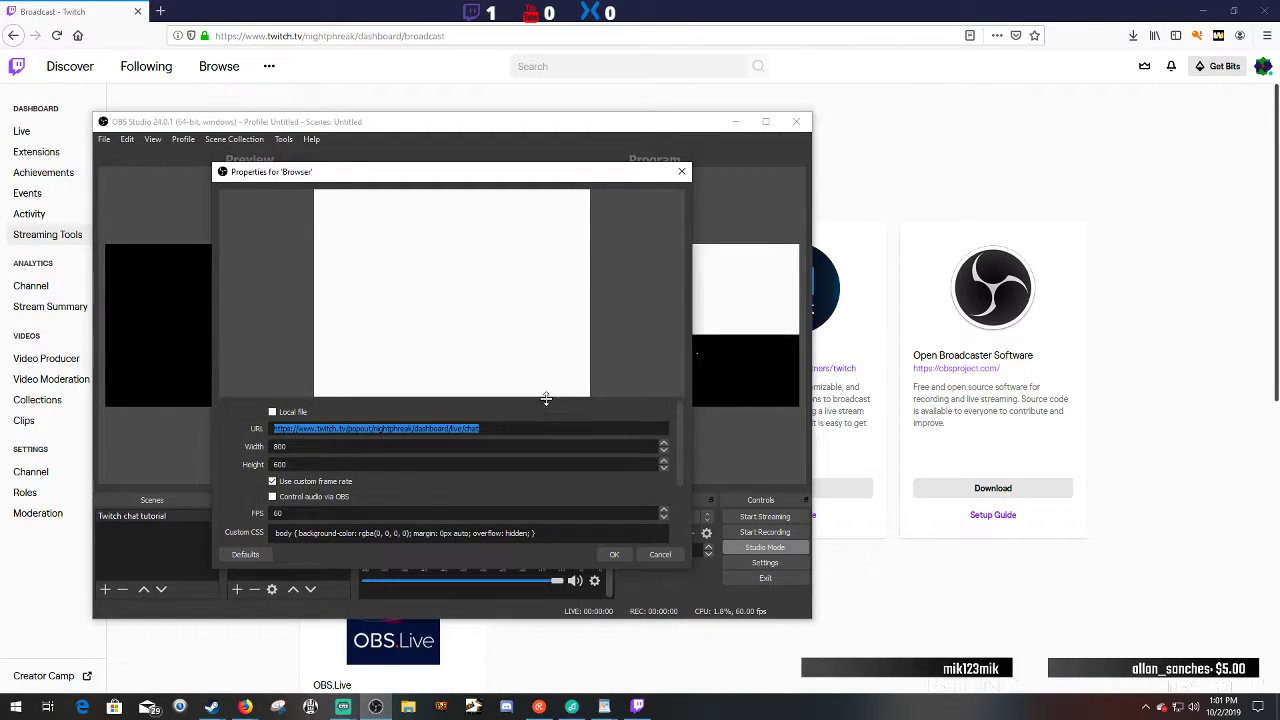
{"action": "scroll", "coordinate": [345, 494], "scroll_direction": "down", "scroll_amount": 2}
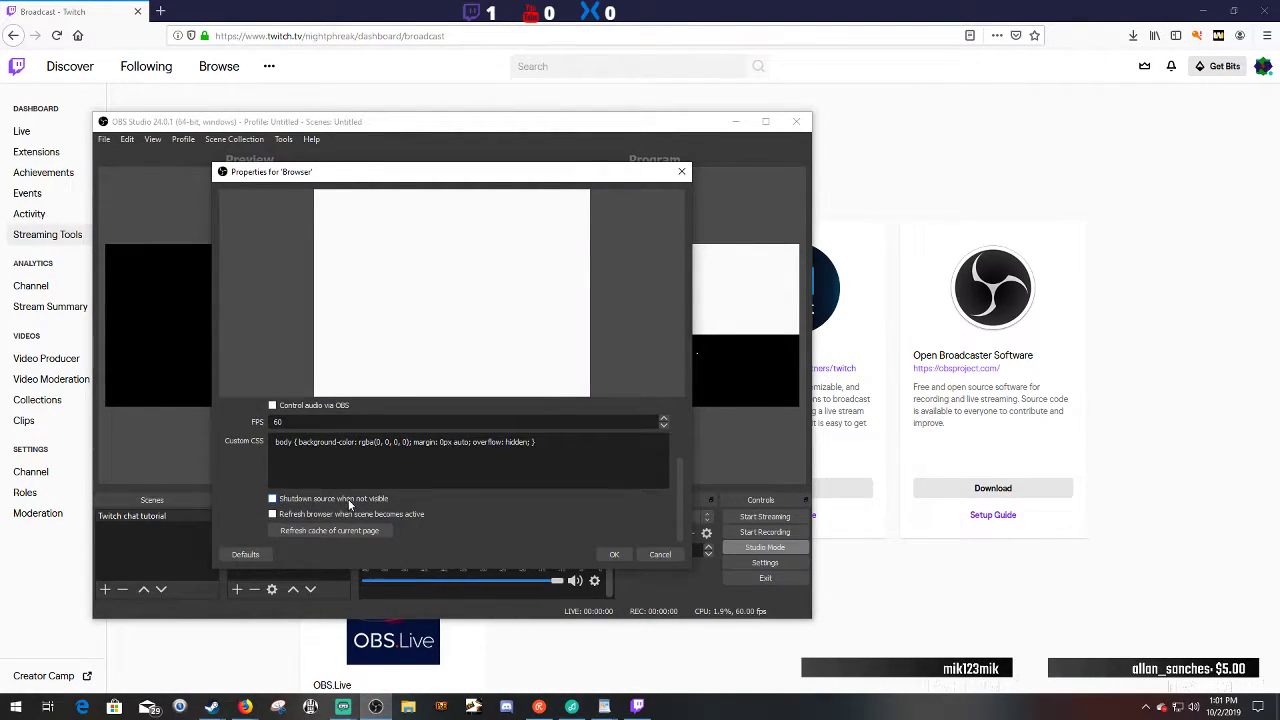
{"action": "scroll", "coordinate": [465, 514], "scroll_direction": "up", "scroll_amount": 3}
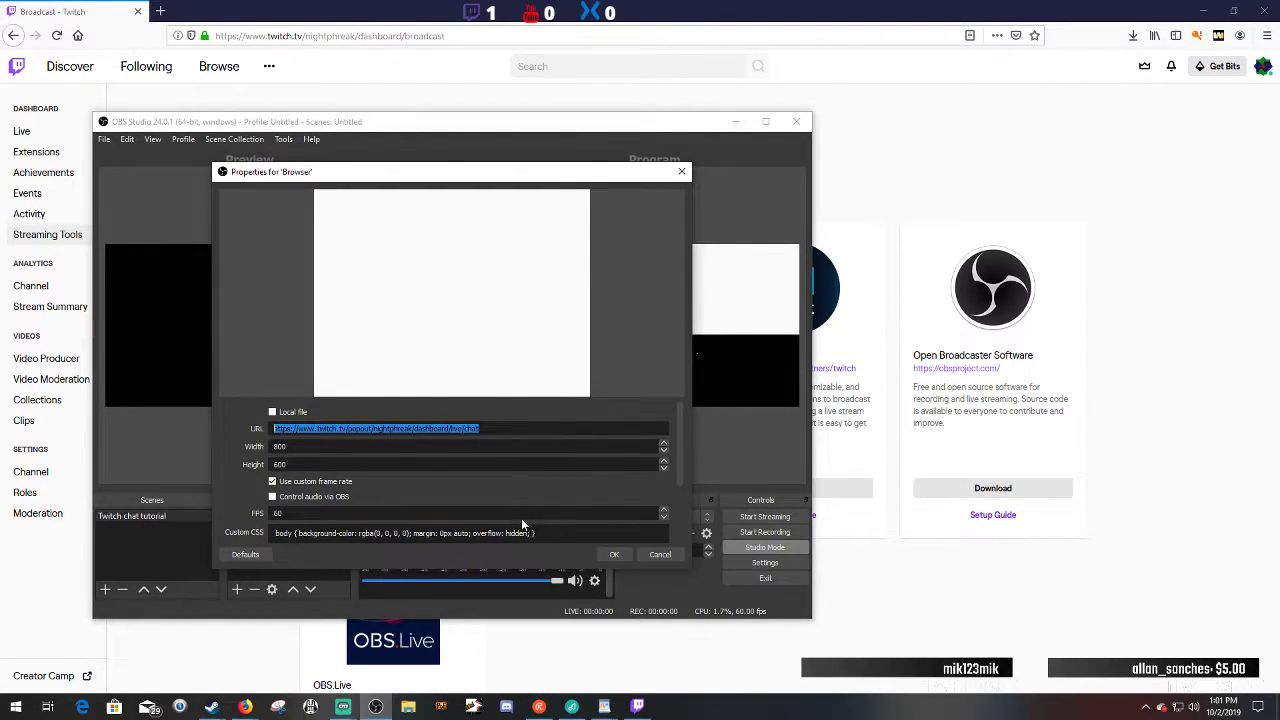
{"action": "left_click", "coordinate": [646, 553]}
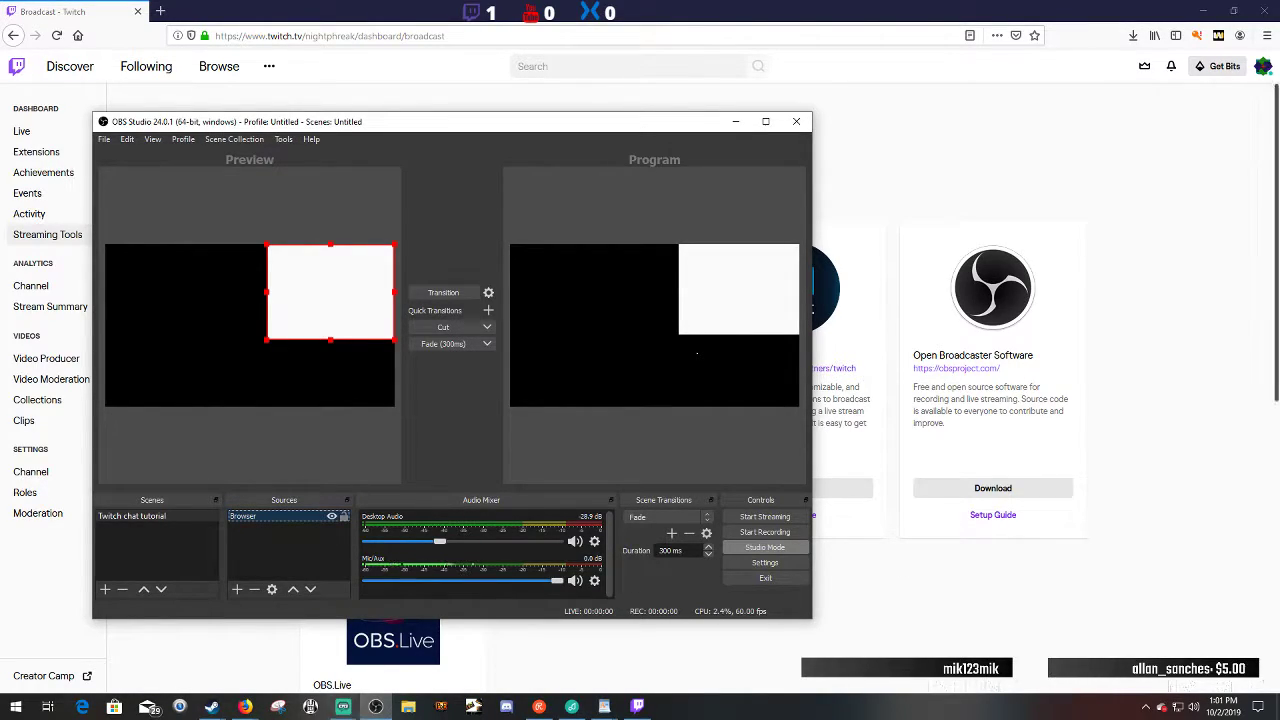
- Switch to Restream Chat, place its window in the desktop's upper-left corner and enlarge it to nearly full screen height
{"action": "mouse_move", "coordinate": [346, 709]}
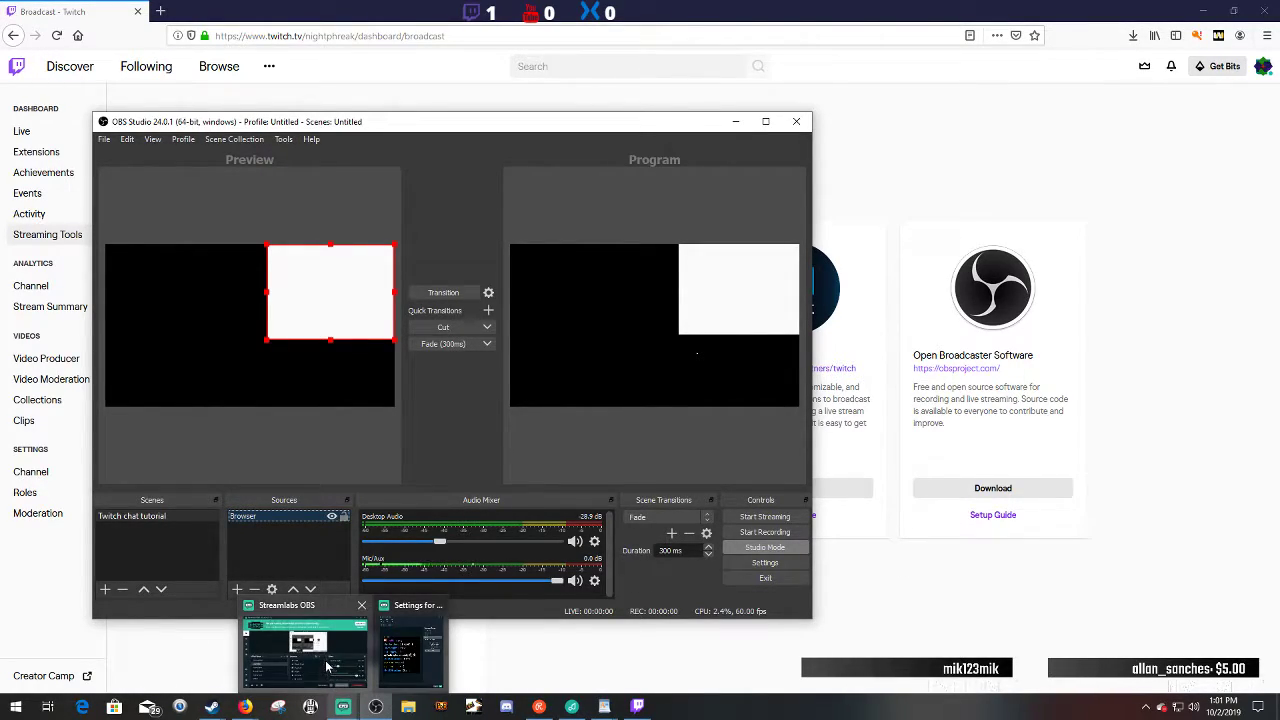
{"action": "left_click", "coordinate": [537, 707]}
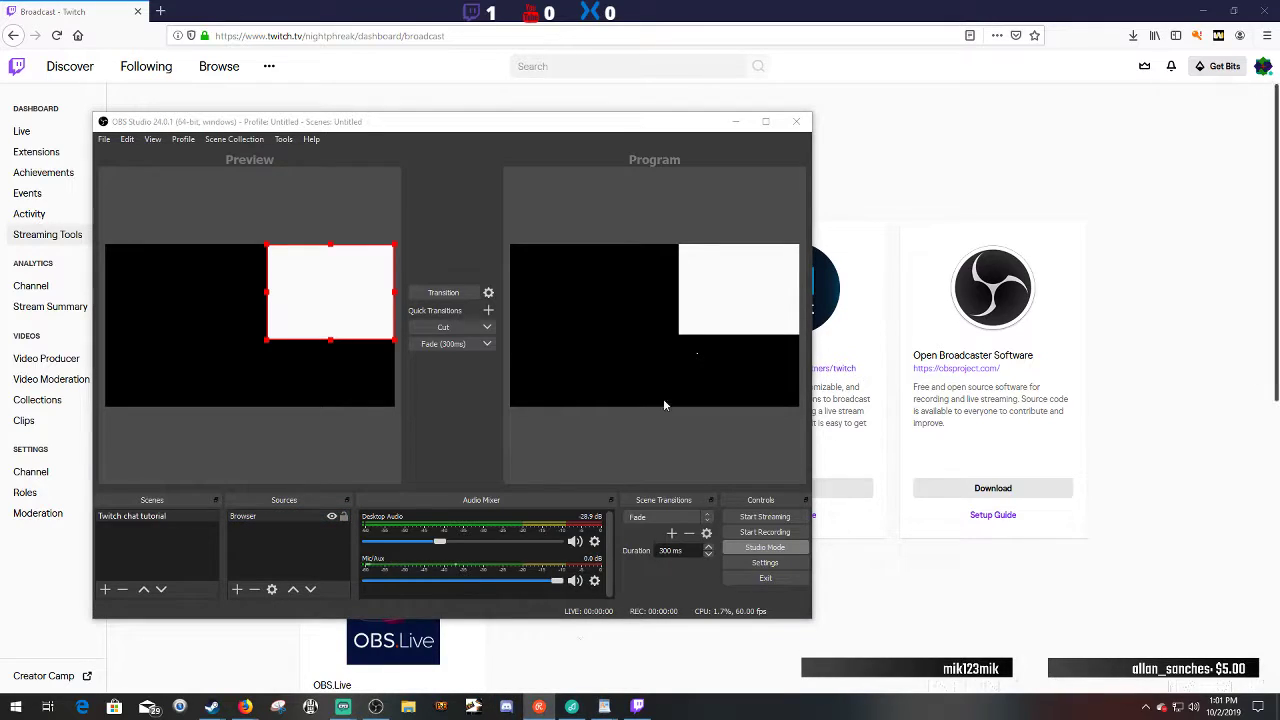
{"action": "left_click_drag", "start_coordinate": [1008, 0], "coordinate": [1029, 133]}
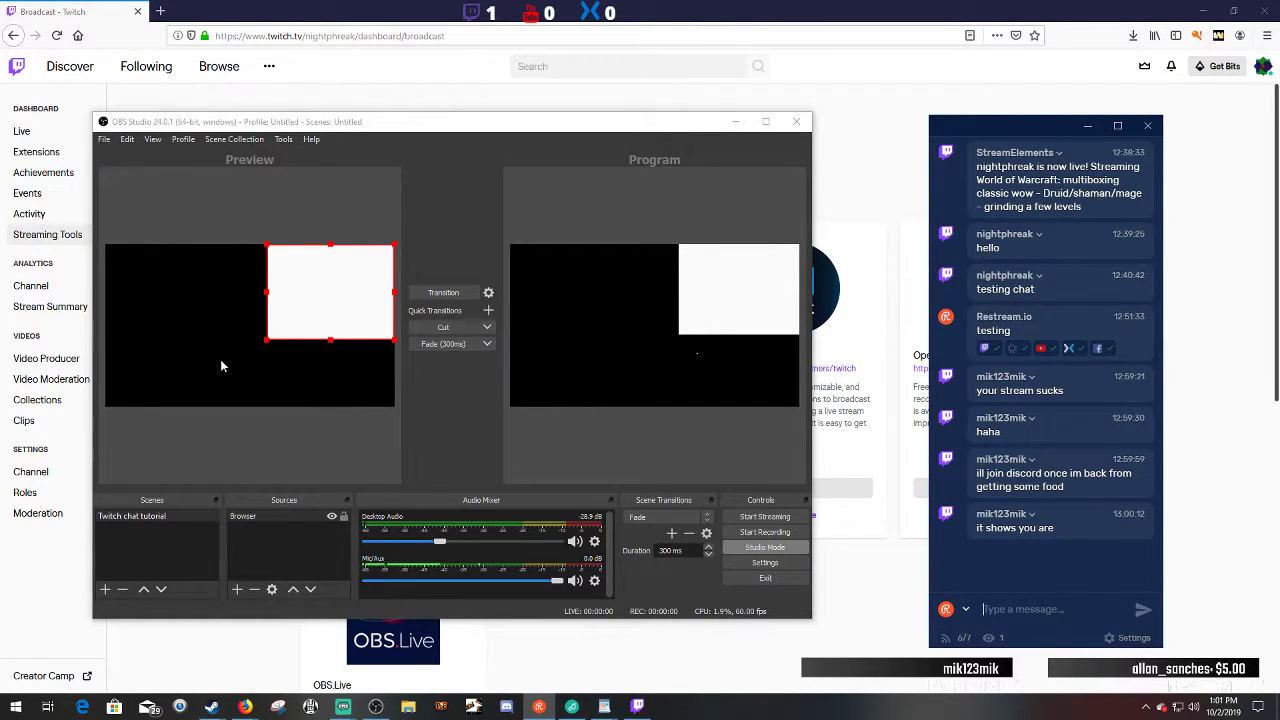
{"action": "left_click_drag", "start_coordinate": [1030, 126], "coordinate": [98, 10]}
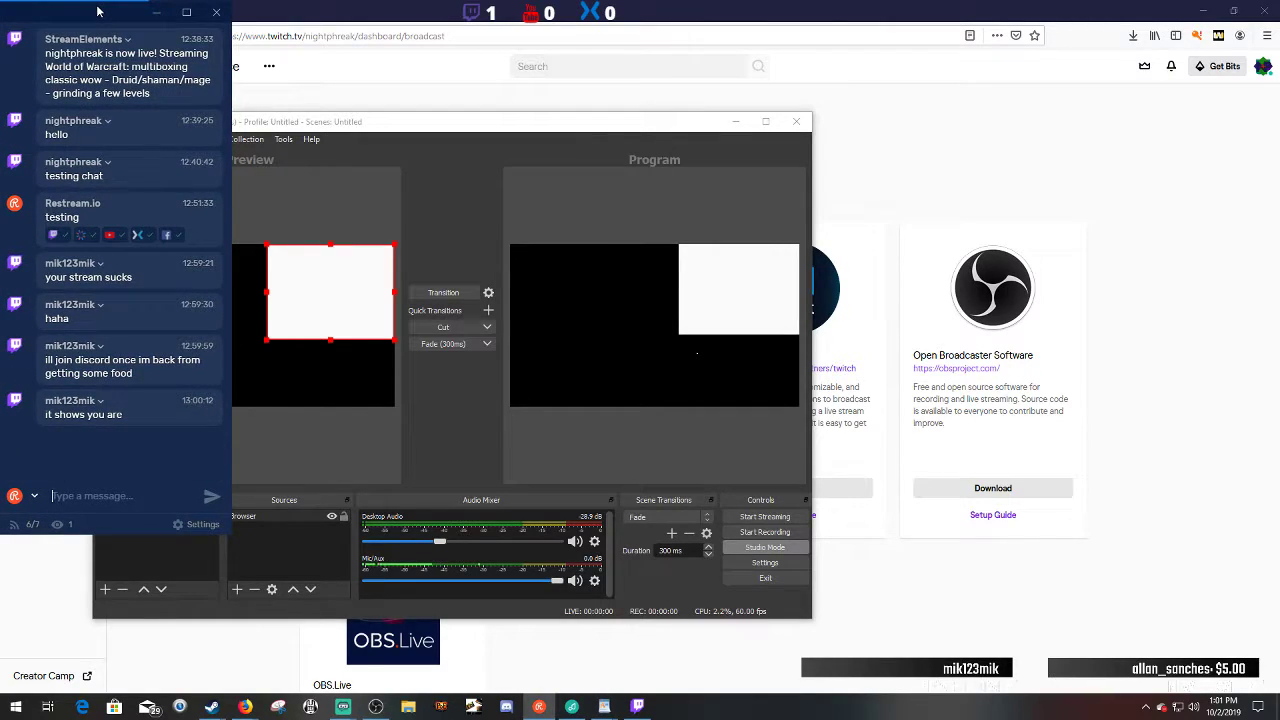
{"action": "left_click_drag", "start_coordinate": [226, 532], "coordinate": [257, 692]}
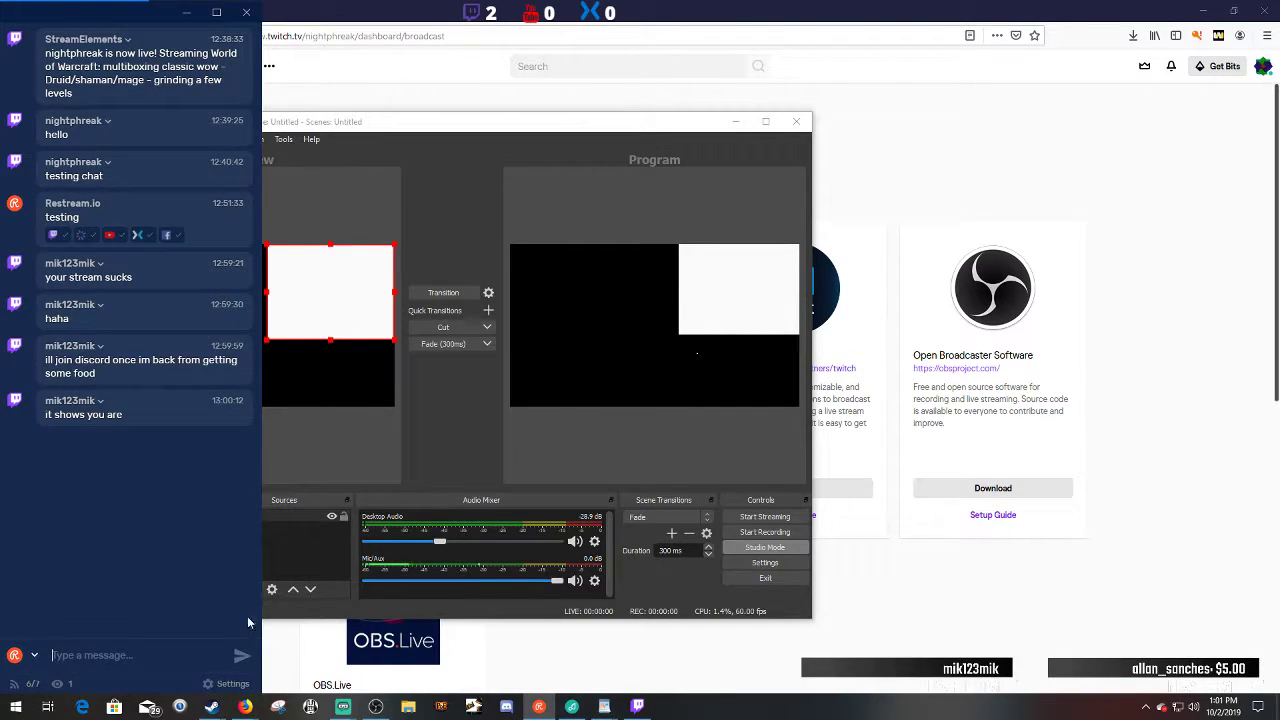
- Set both the background opacity and the message opacity to 0% in Restream Chat's Appearance settings
{"action": "left_click", "coordinate": [230, 684]}
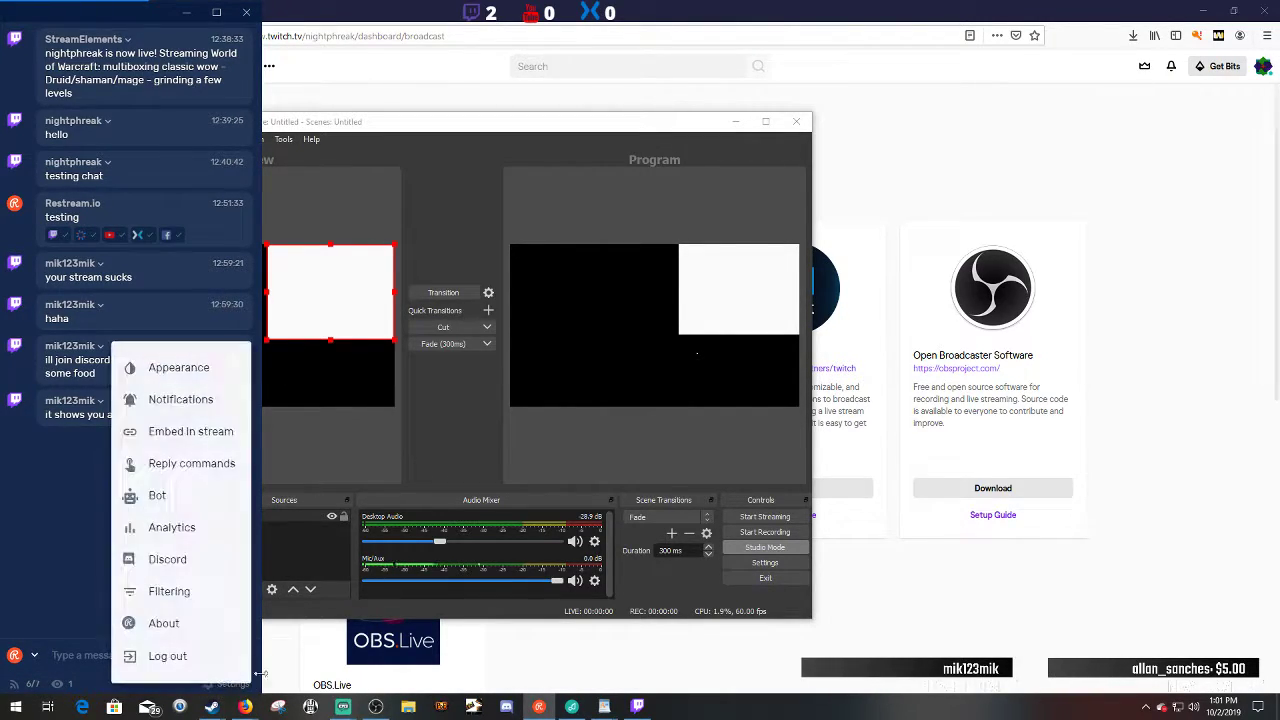
{"action": "left_click", "coordinate": [176, 367]}
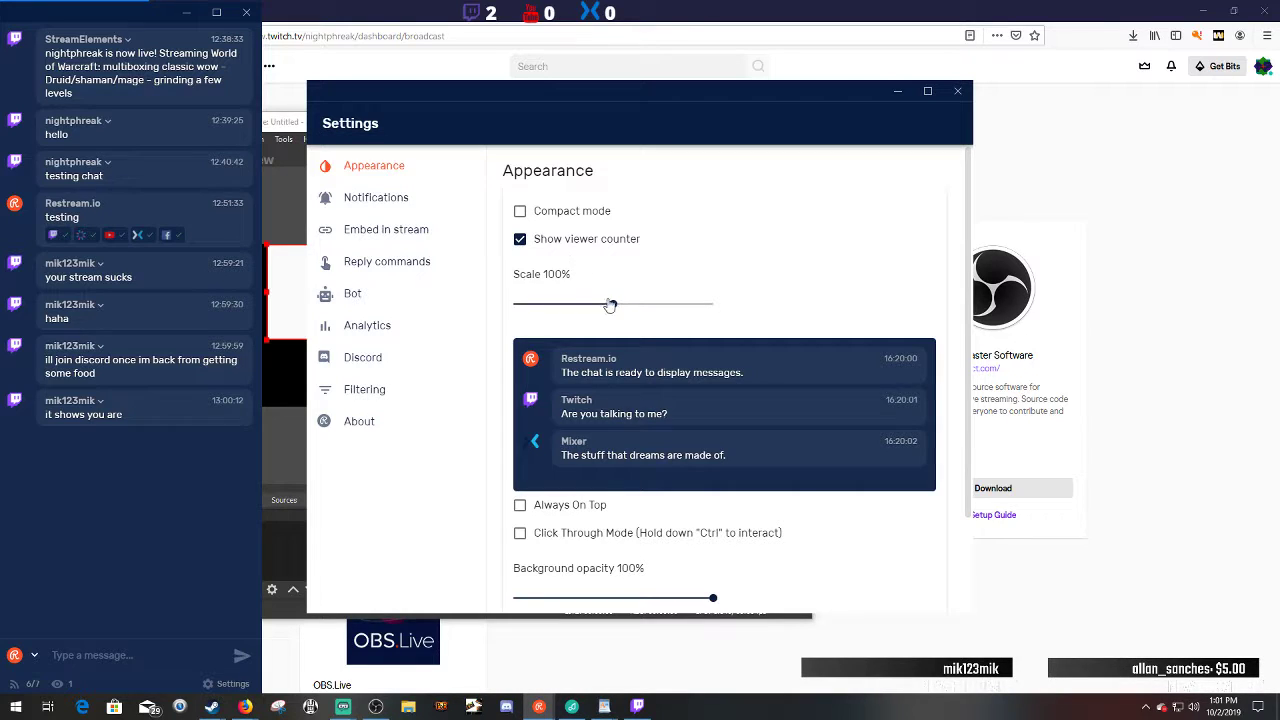
{"action": "scroll", "coordinate": [657, 451], "scroll_direction": "down", "scroll_amount": 2}
{"action": "left_click_drag", "start_coordinate": [714, 484], "coordinate": [426, 494]}
{"action": "left_click_drag", "start_coordinate": [690, 565], "coordinate": [440, 571]}
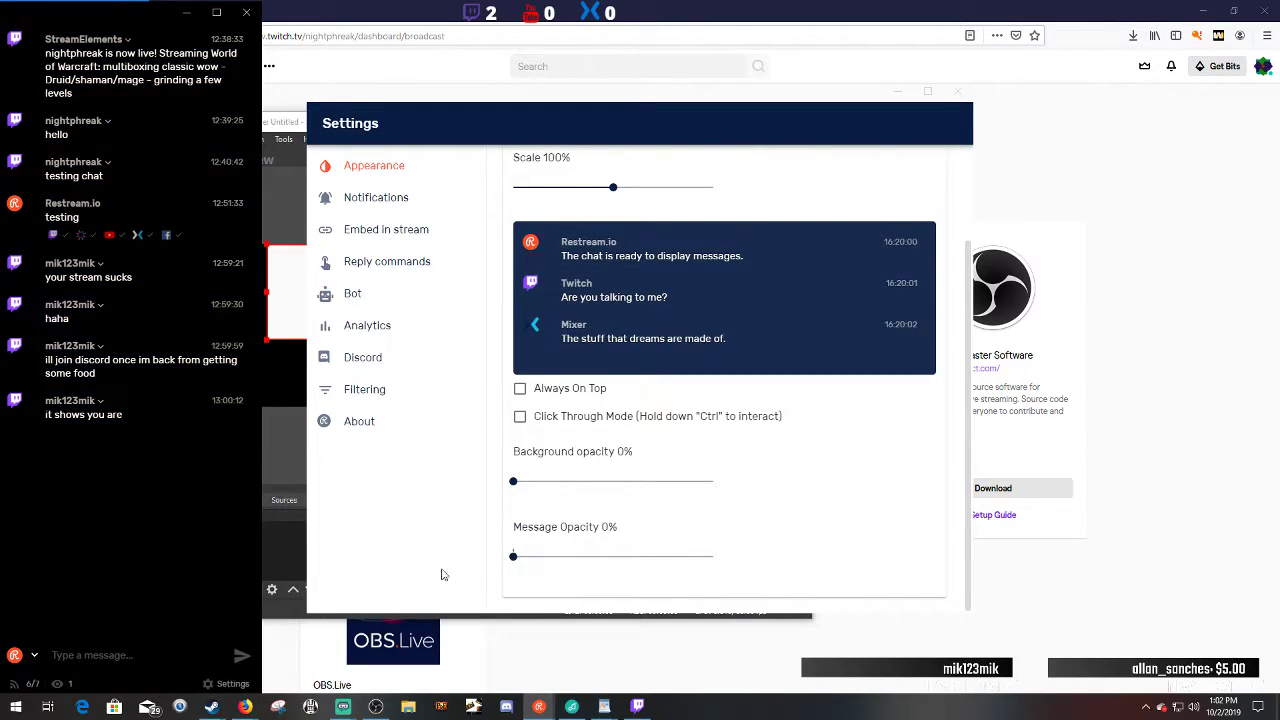
- Enable Click Through Mode and Always On Top for Restream Chat and acknowledge the click-through notice
{"action": "left_click", "coordinate": [519, 417]}
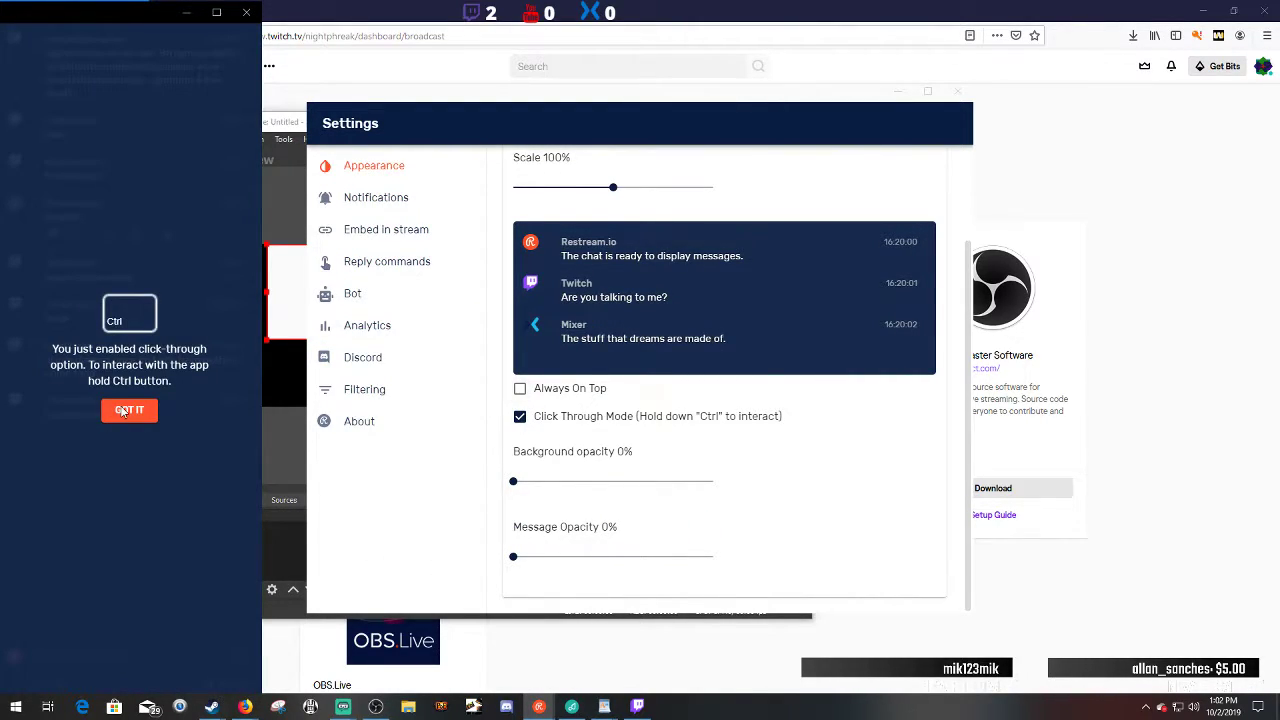
{"action": "left_click", "coordinate": [520, 389]}
{"action": "left_click", "coordinate": [122, 408]}
{"action": "left_click", "coordinate": [122, 408]}
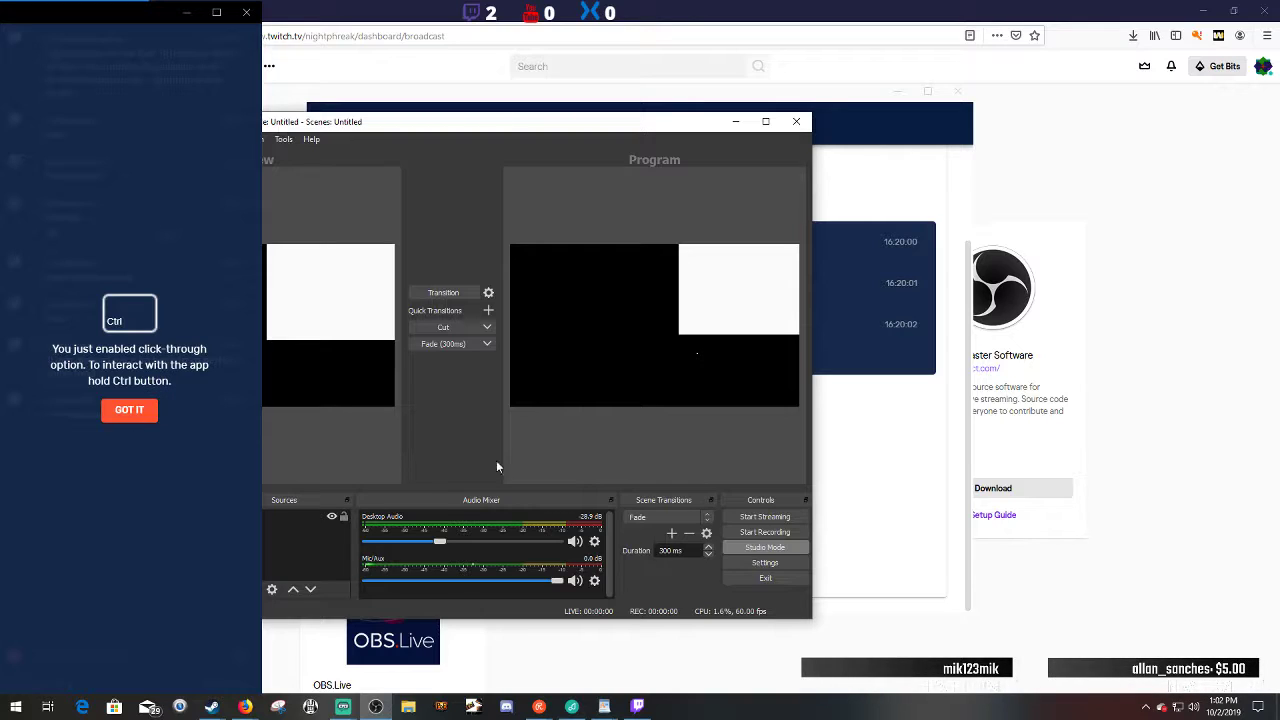
{"action": "left_click", "coordinate": [828, 461]}
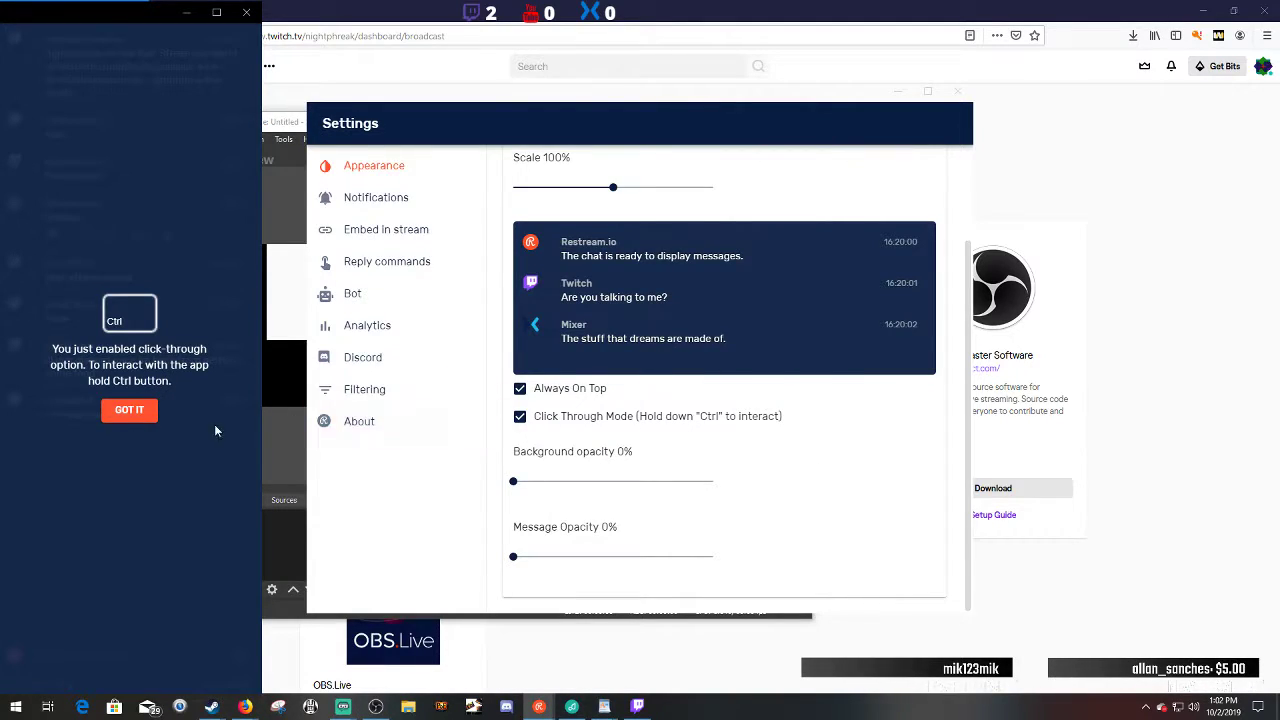
{"action": "left_click", "coordinate": [143, 410]}
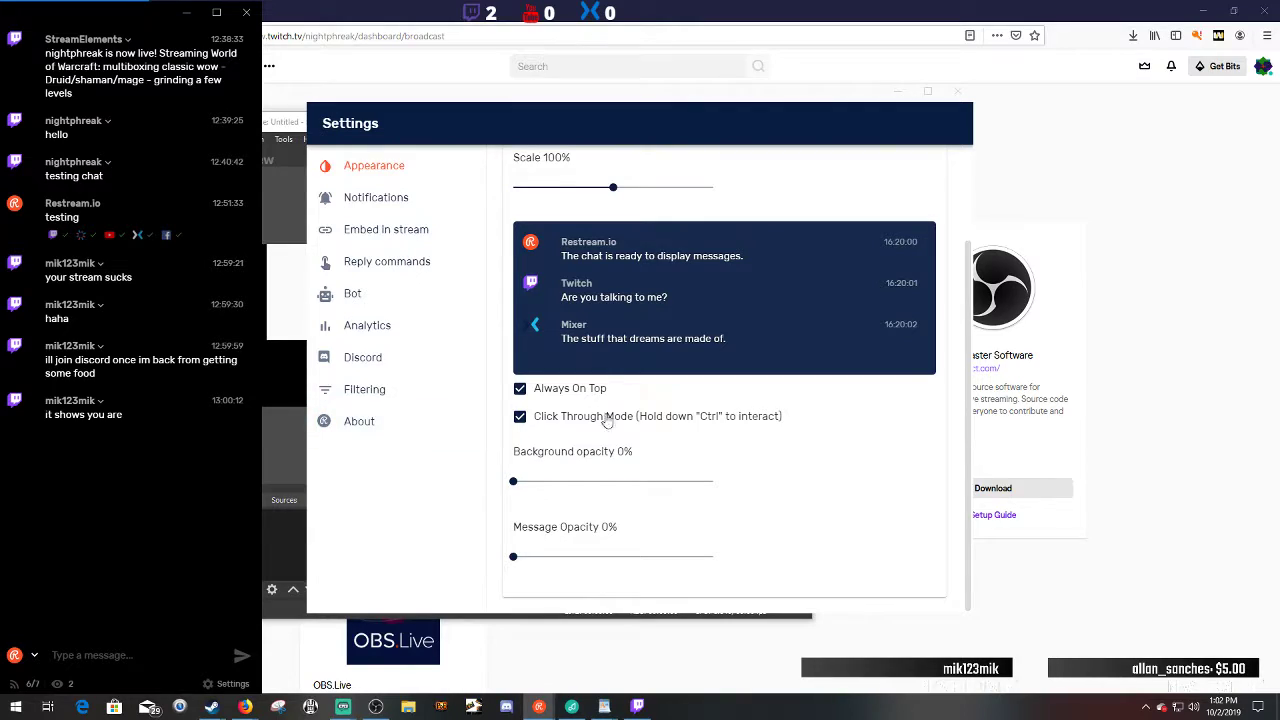
- Switch Always On Top off and on again and recheck the background opacity in Restream Chat's Appearance settings
{"action": "scroll", "coordinate": [608, 385], "scroll_direction": "up", "scroll_amount": 2}
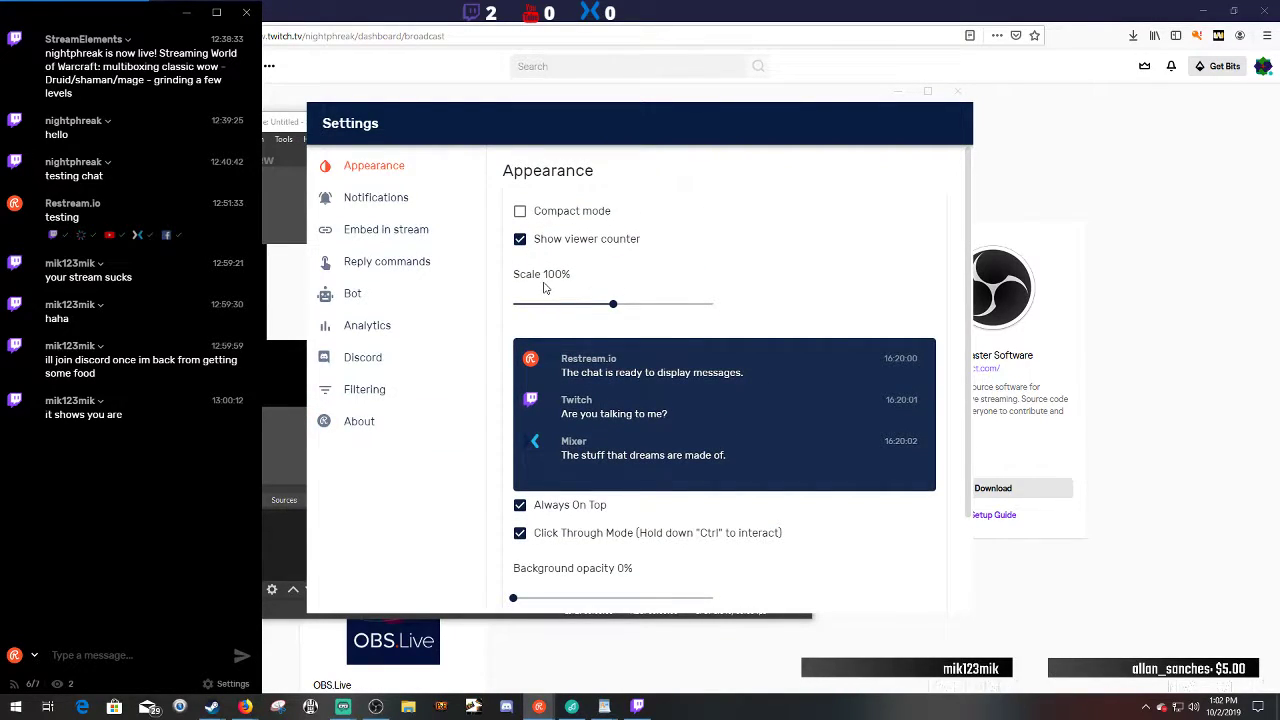
{"action": "left_click", "coordinate": [520, 506]}
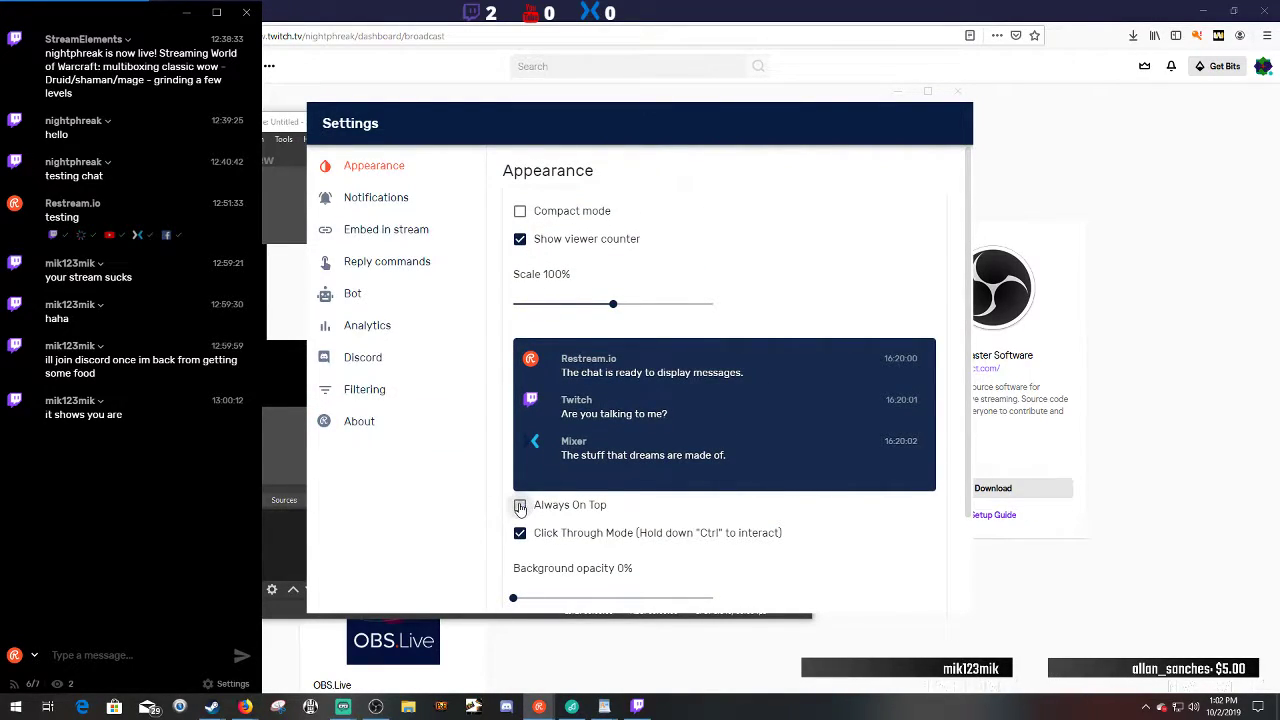
{"action": "left_click", "coordinate": [520, 506]}
{"action": "scroll", "coordinate": [528, 556], "scroll_direction": "down", "scroll_amount": 1}
{"action": "left_click_drag", "start_coordinate": [513, 531], "coordinate": [443, 531]}
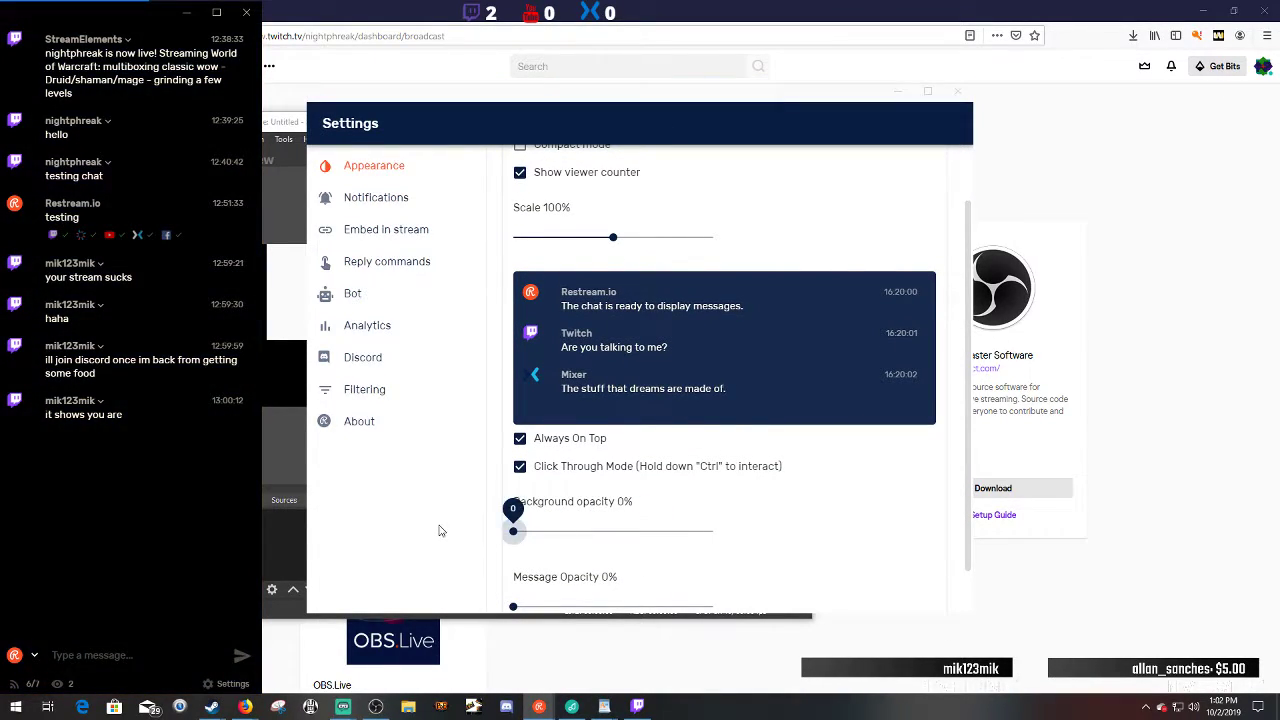
- Test Click Through Mode by trying to select and move the Restream Chat window in front of the other windows
{"action": "left_click", "coordinate": [185, 528]}
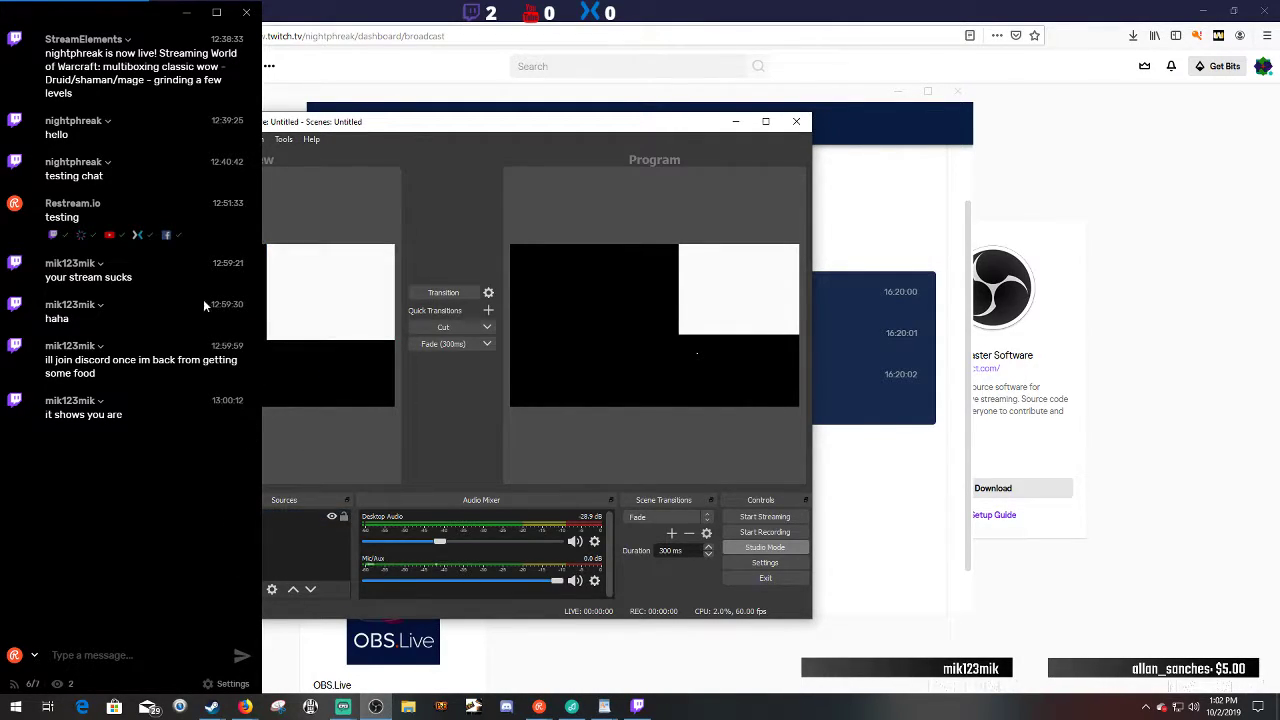
{"action": "left_click_drag", "start_coordinate": [123, 18], "coordinate": [326, 176]}
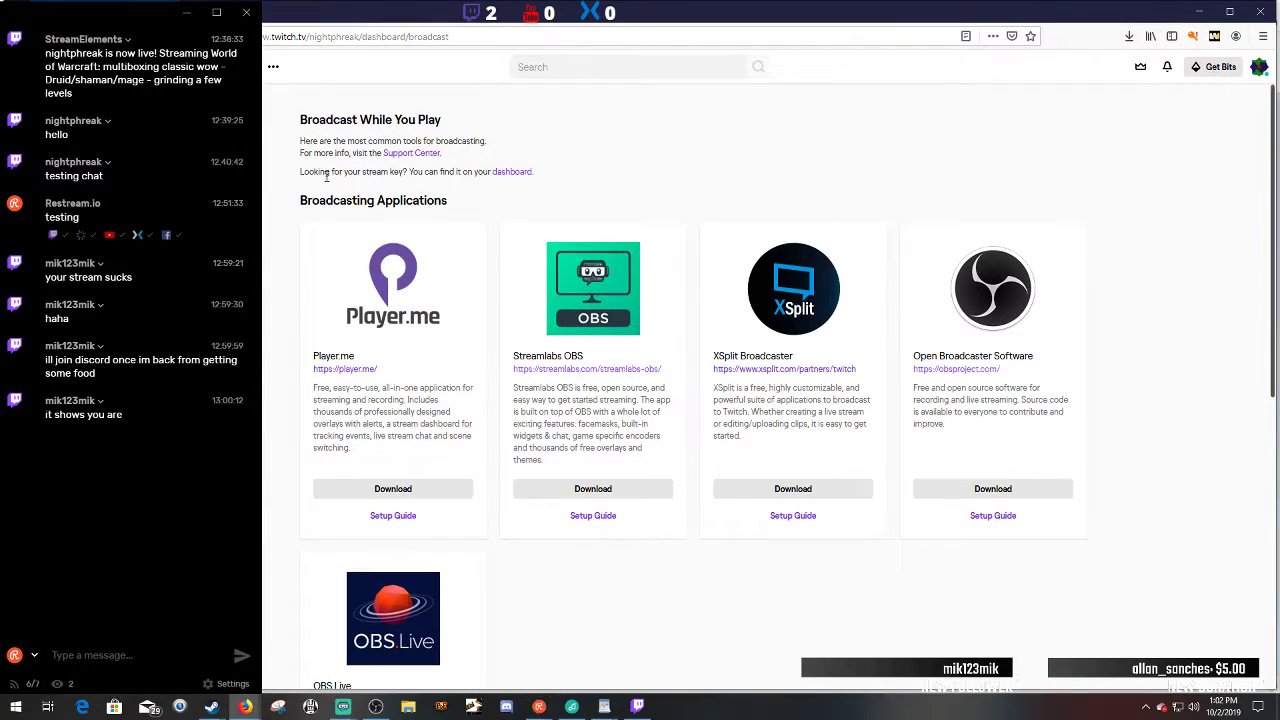
{"action": "mouse_move", "coordinate": [134, 13]}
{"action": "left_mouse_down"}
{"action": "mouse_move", "coordinate": [182, 12]}
{"action": "mouse_move", "coordinate": [127, 12]}
{"action": "left_mouse_up"}
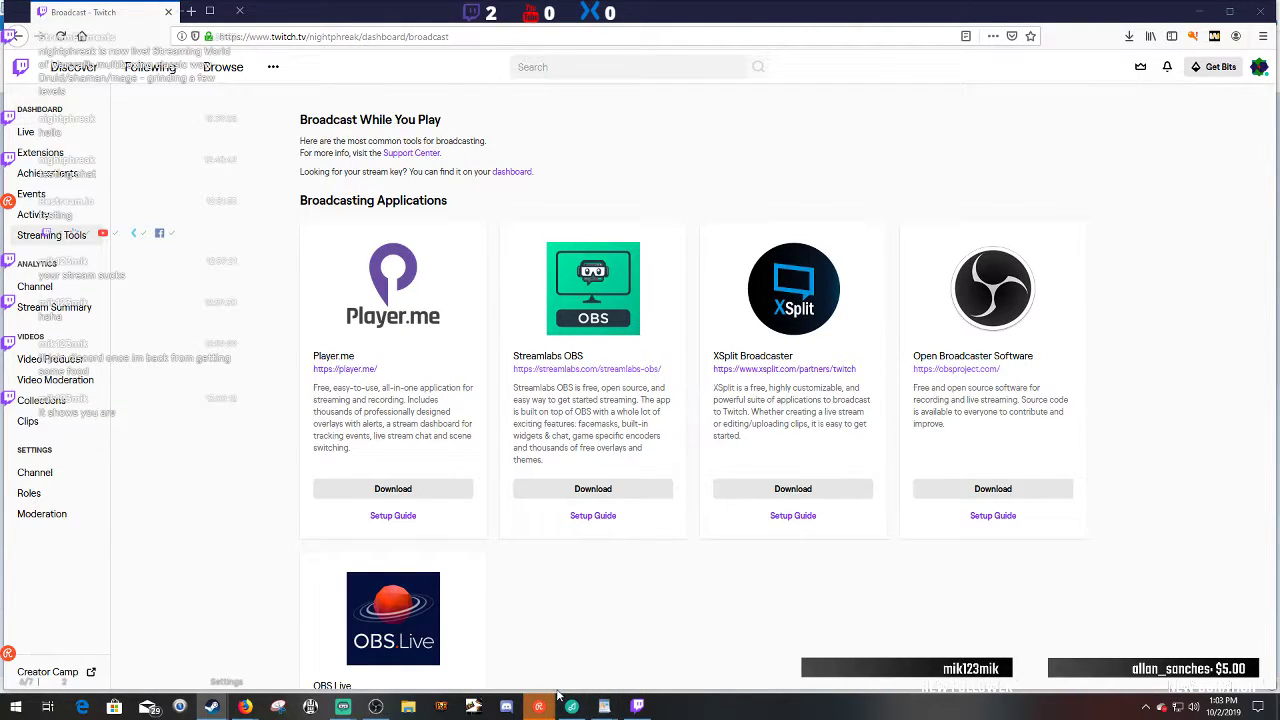
- Confirm Deponia's English languages, switch the game from Full Screen Mode to a 1920x1080 window size, and return to its main menu
{"action": "mouse_move", "coordinate": [548, 709]}
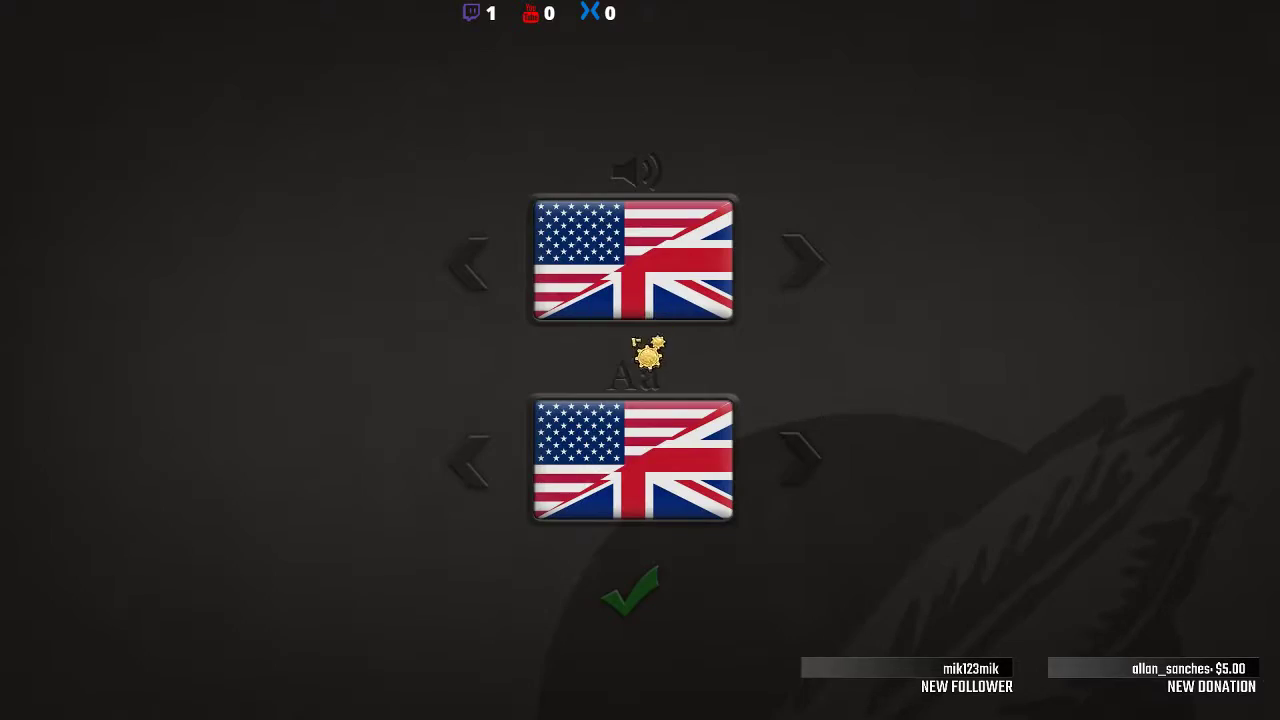
{"action": "left_click", "coordinate": [641, 628]}
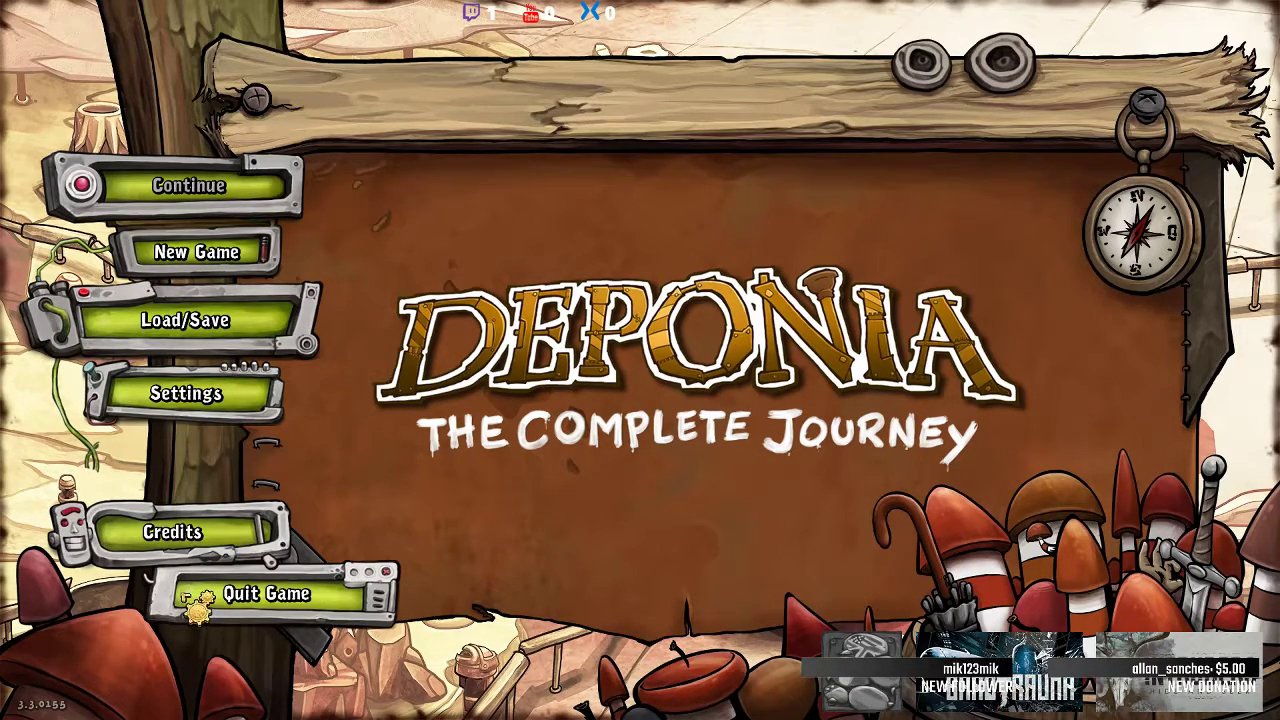
{"action": "left_click", "coordinate": [264, 410]}
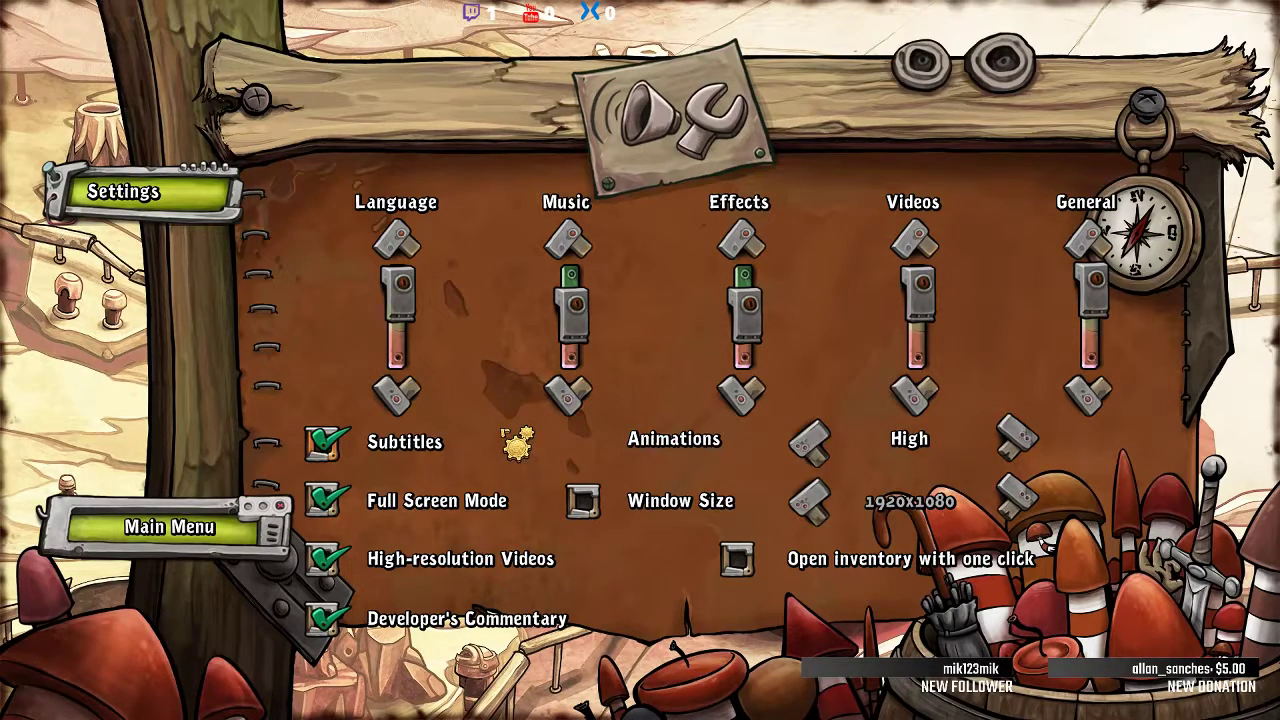
{"action": "left_click", "coordinate": [344, 508]}
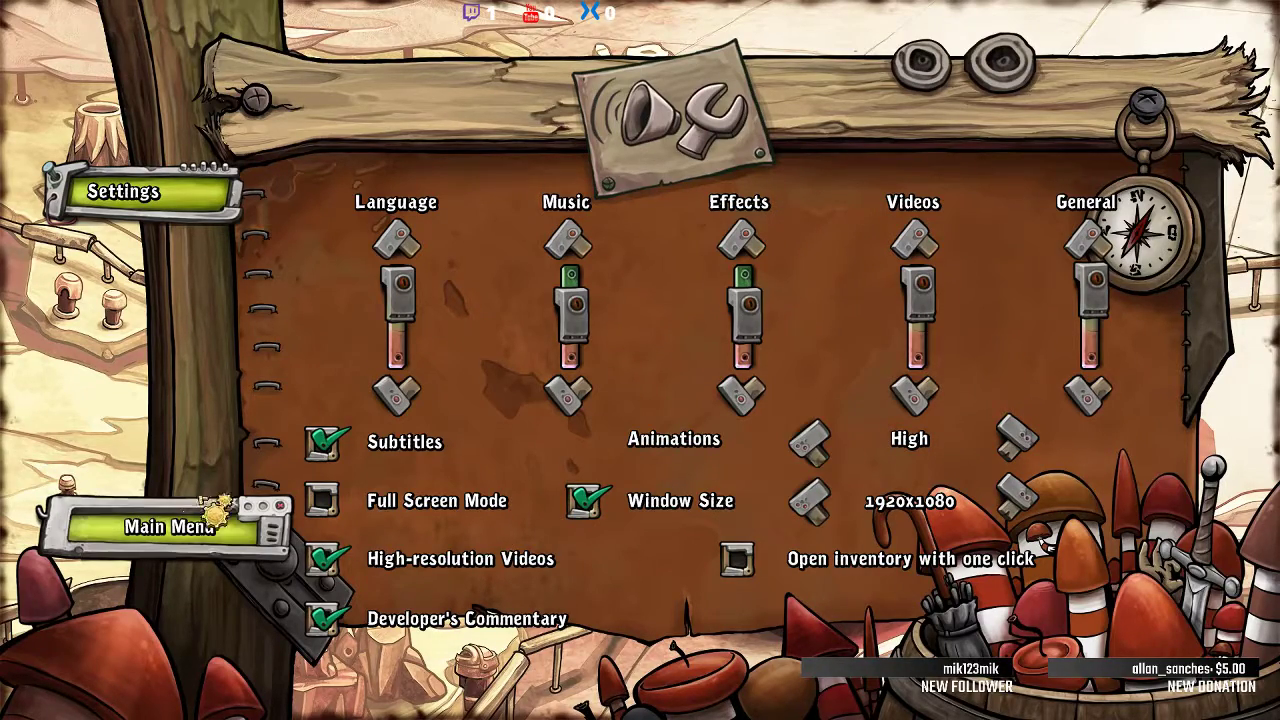
{"action": "left_click", "coordinate": [192, 532]}
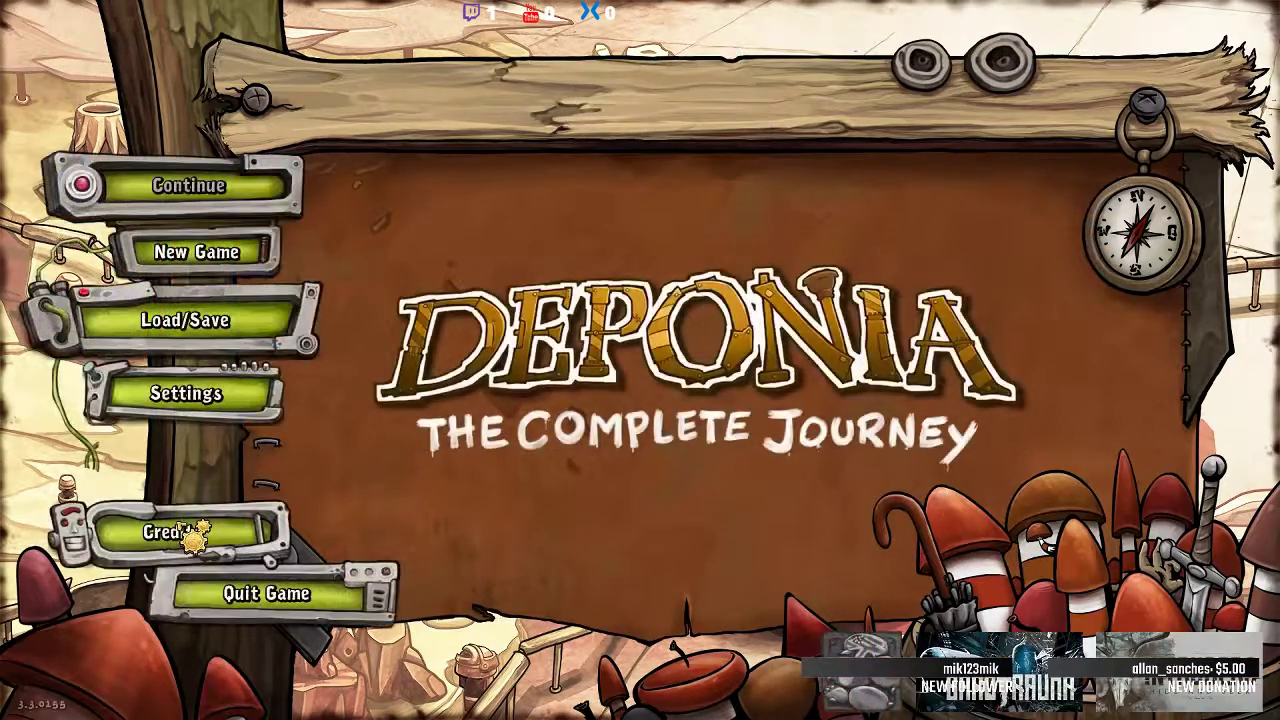
- Recheck the windowed display mode in Deponia's settings and quit the game from the main menu
{"action": "left_click", "coordinate": [215, 402]}
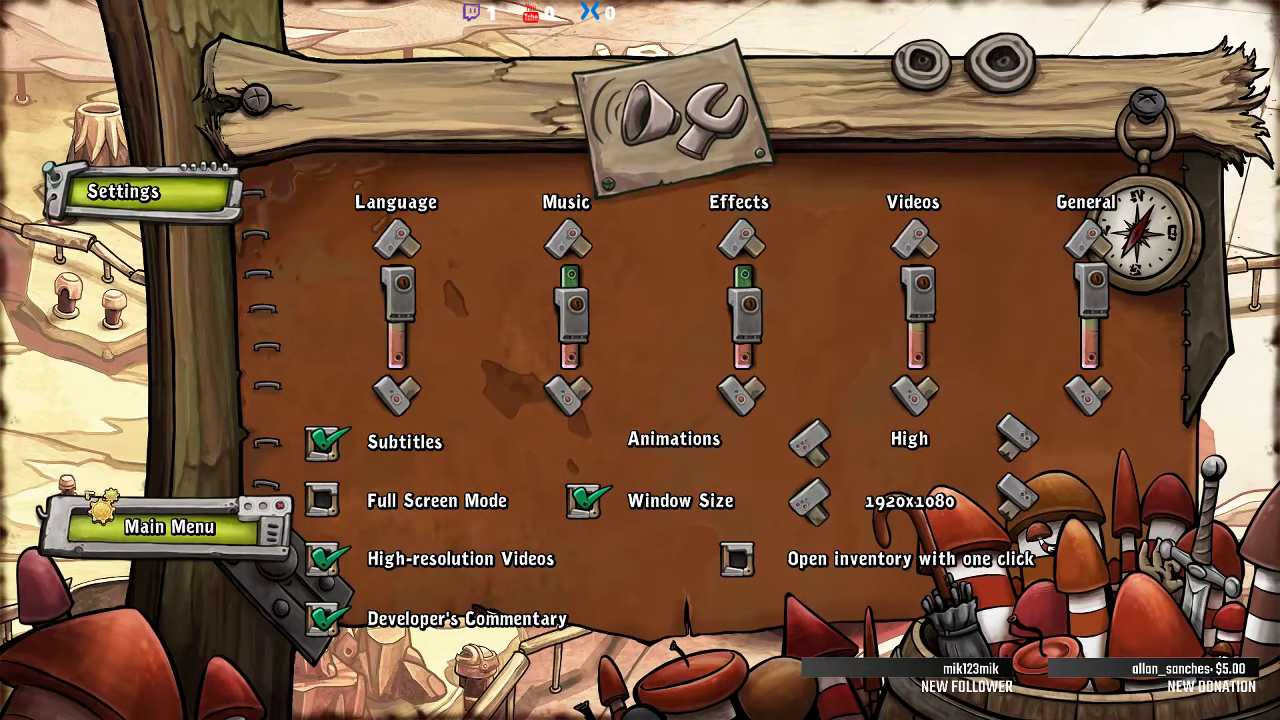
{"action": "left_click", "coordinate": [88, 522]}
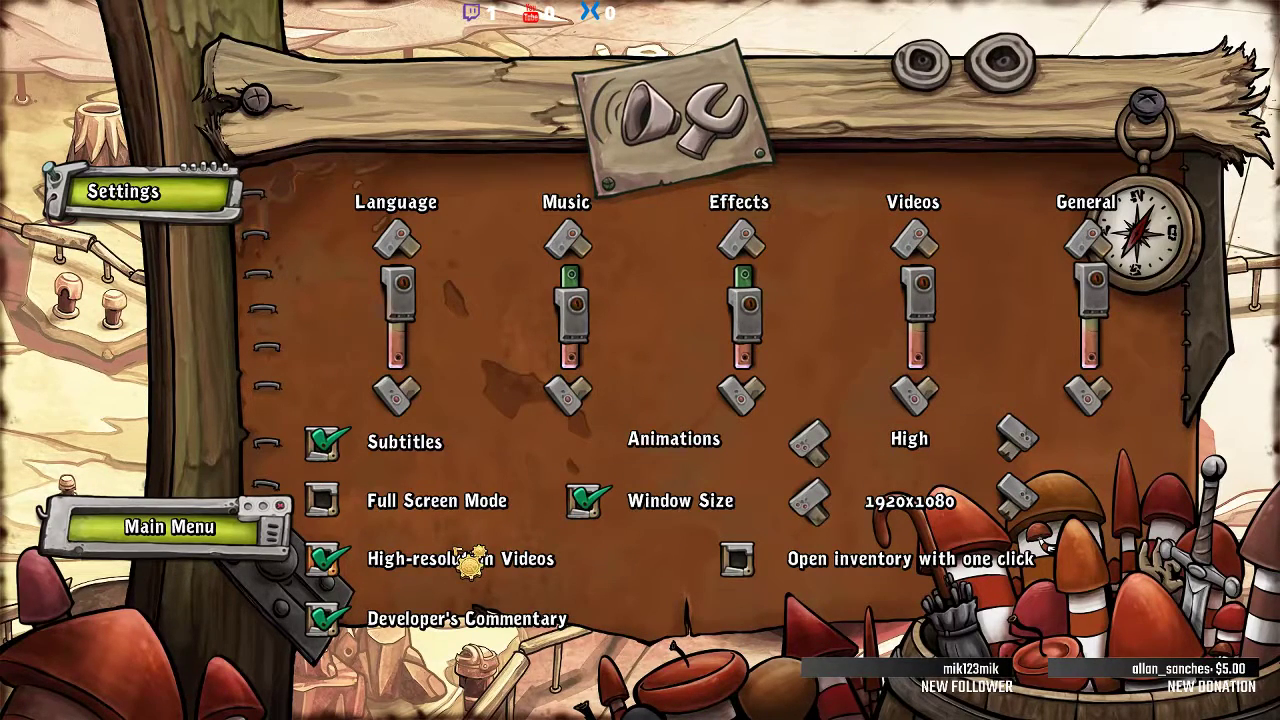
{"action": "left_click", "coordinate": [240, 525]}
{"action": "left_click", "coordinate": [283, 598]}
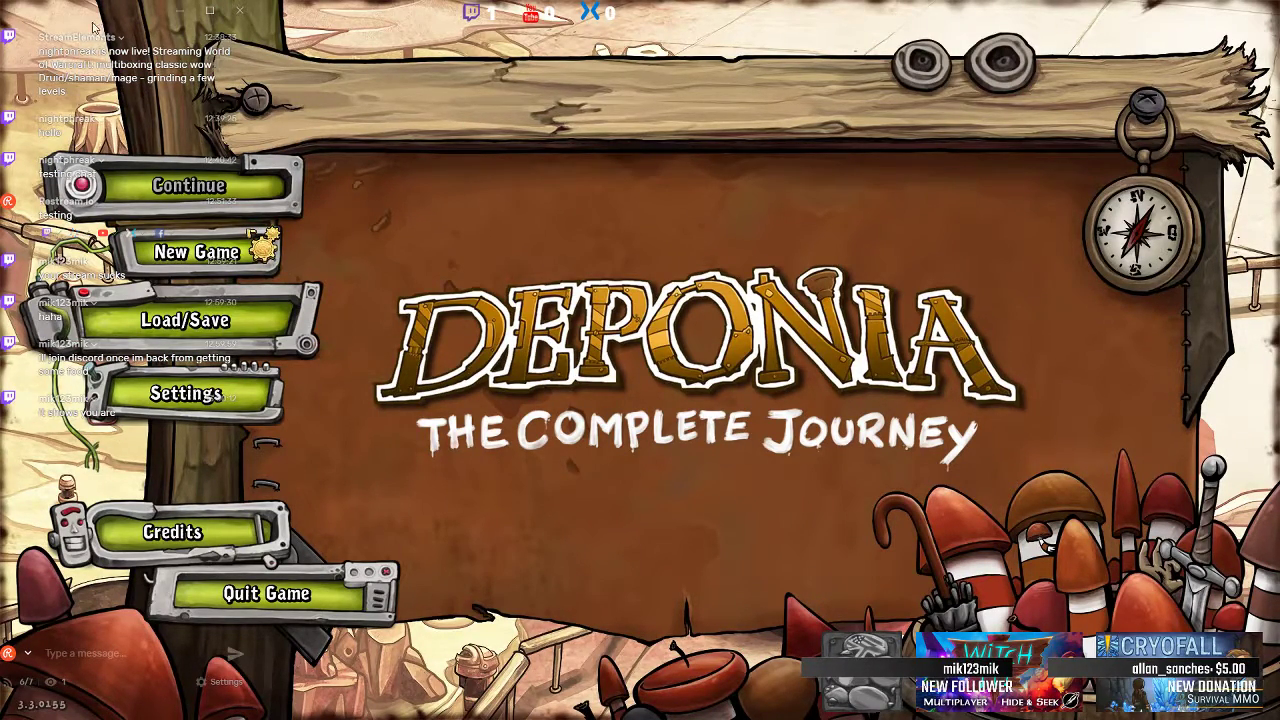
- Move the Restream Chat window over the right side of the Deponia game and set its message opacity to 50%
{"action": "left_click_drag", "start_coordinate": [137, 17], "coordinate": [1132, 22]}
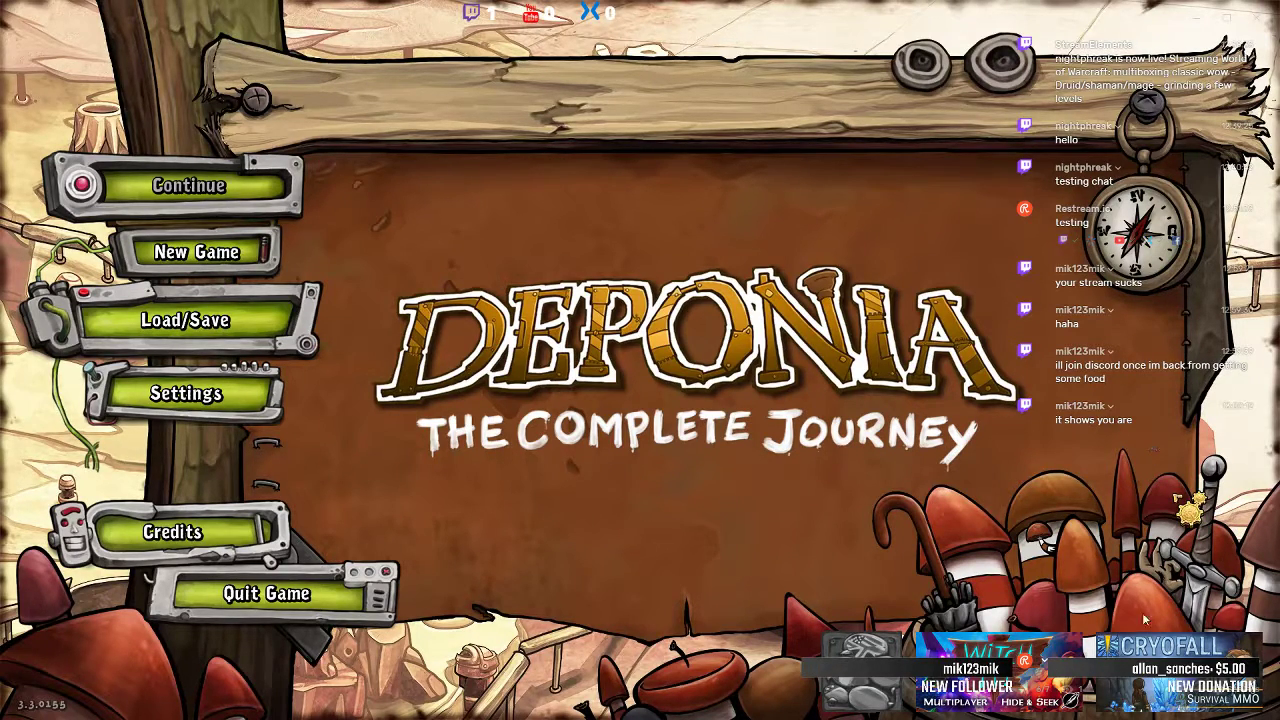
{"action": "left_click", "coordinate": [1240, 690]}
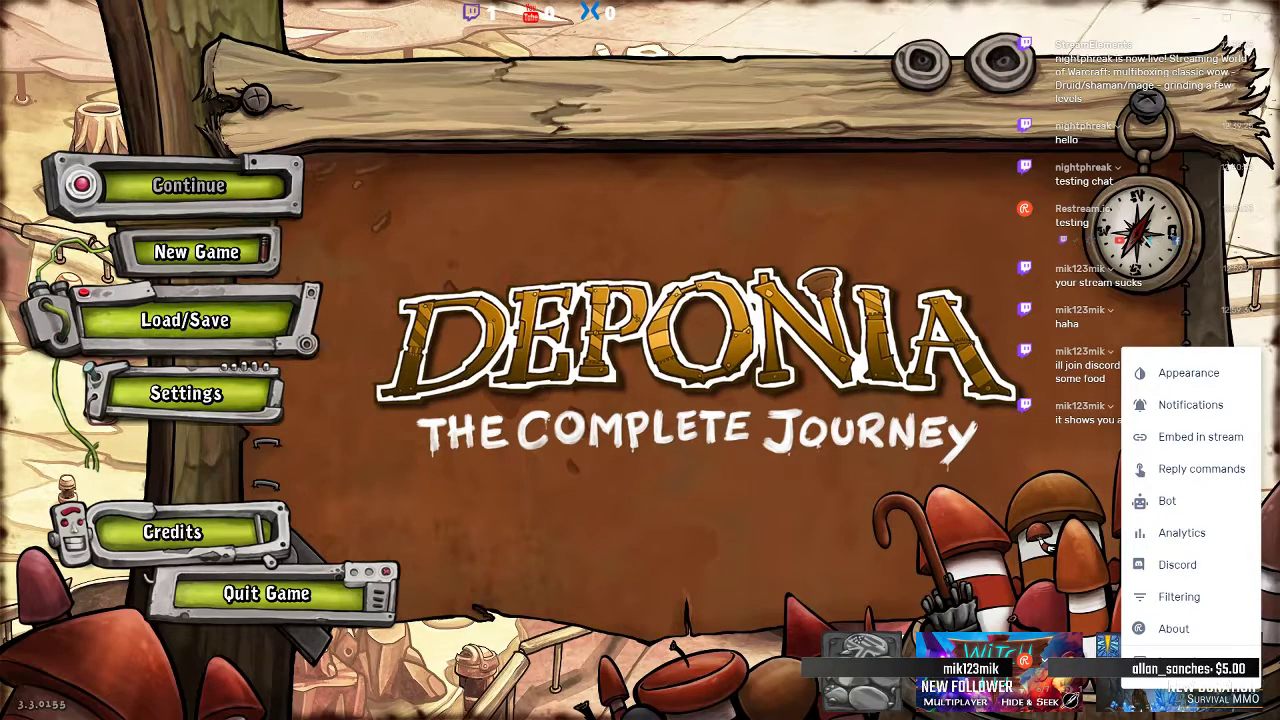
{"action": "left_click", "coordinate": [1186, 372]}
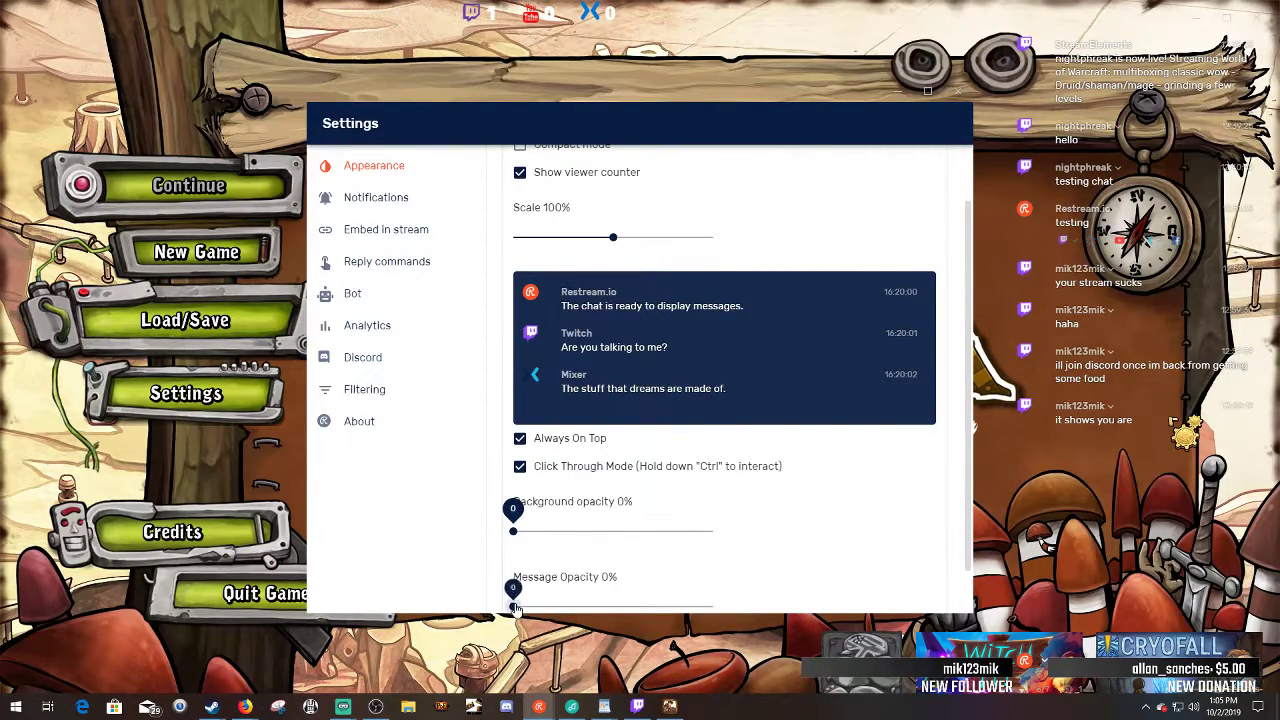
{"action": "left_click_drag", "start_coordinate": [514, 607], "coordinate": [616, 600]}
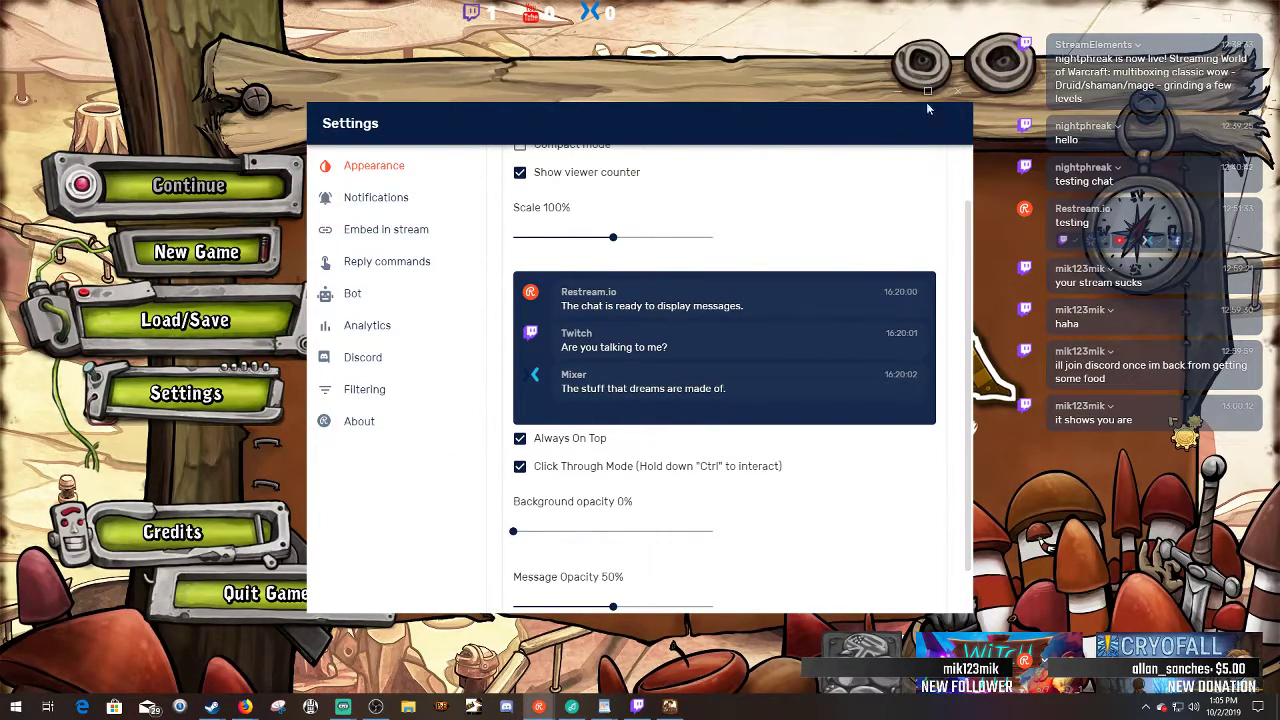
{"action": "left_click", "coordinate": [957, 94]}
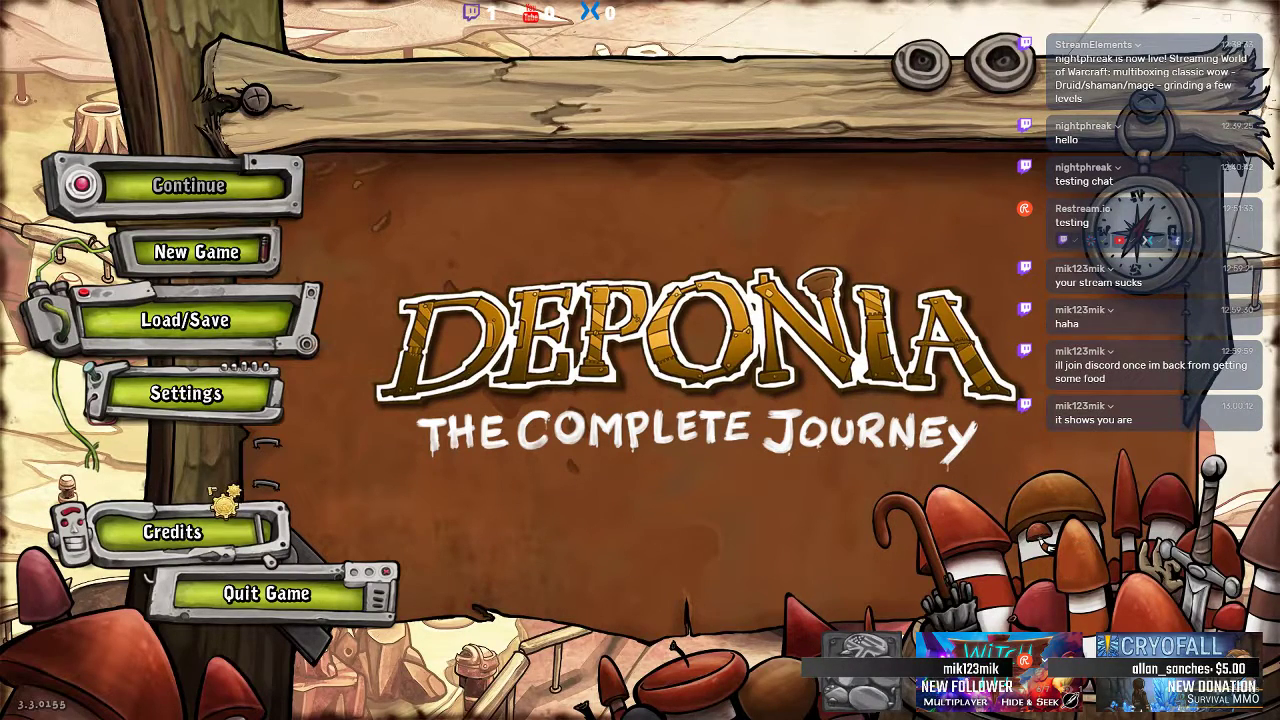
- Start a new Deponia game with the recommended mouse wheel inventory mode in chapter I, Kuvaq
{"action": "left_click", "coordinate": [182, 278]}
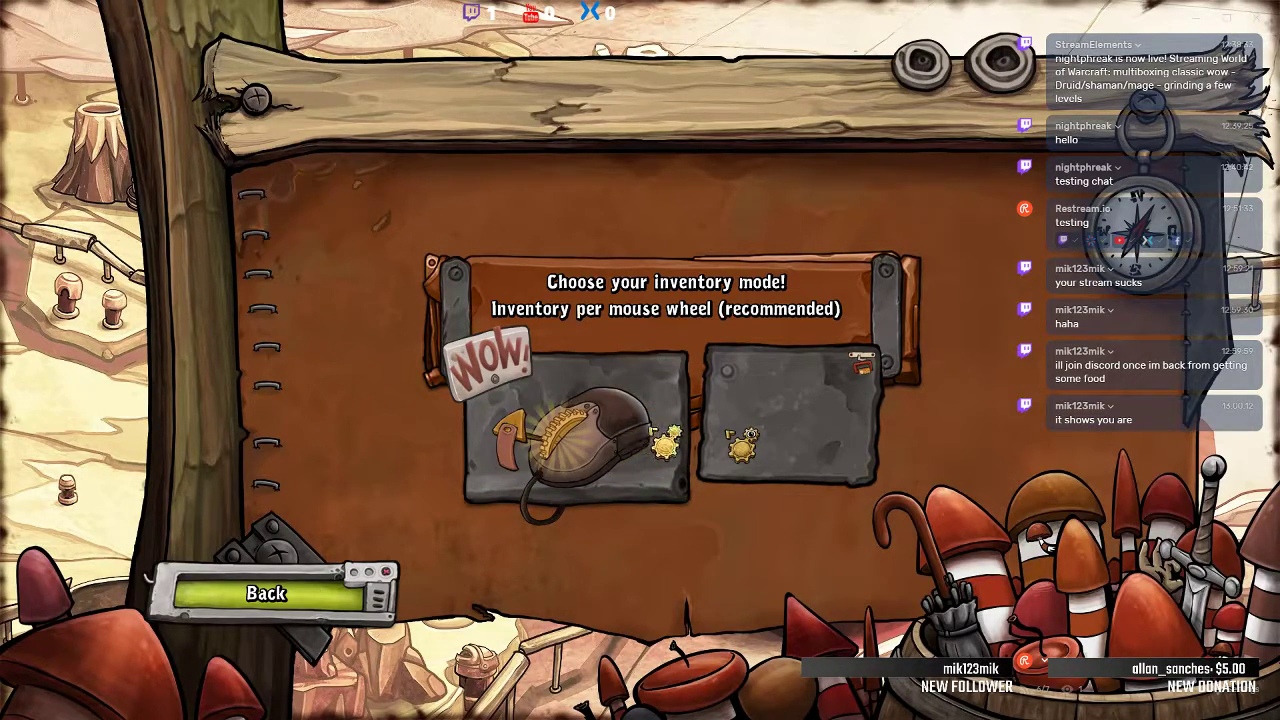
{"action": "left_click", "coordinate": [592, 427]}
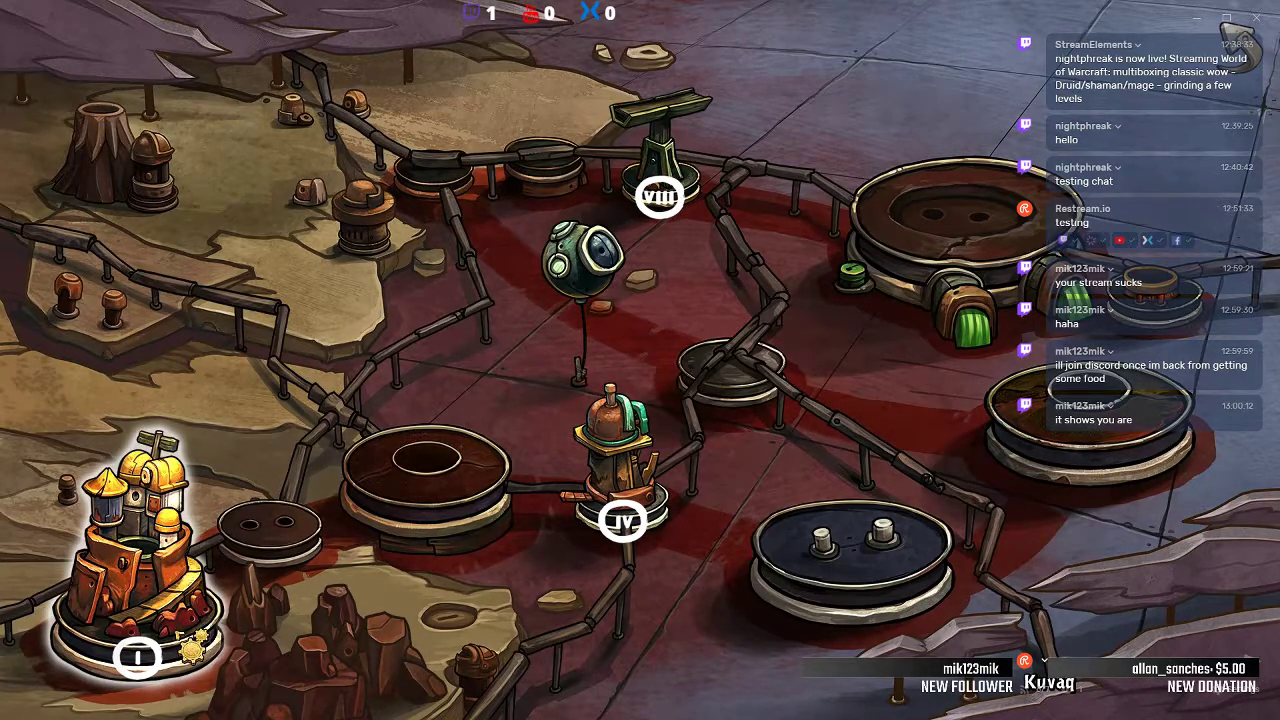
{"action": "left_click", "coordinate": [190, 648]}
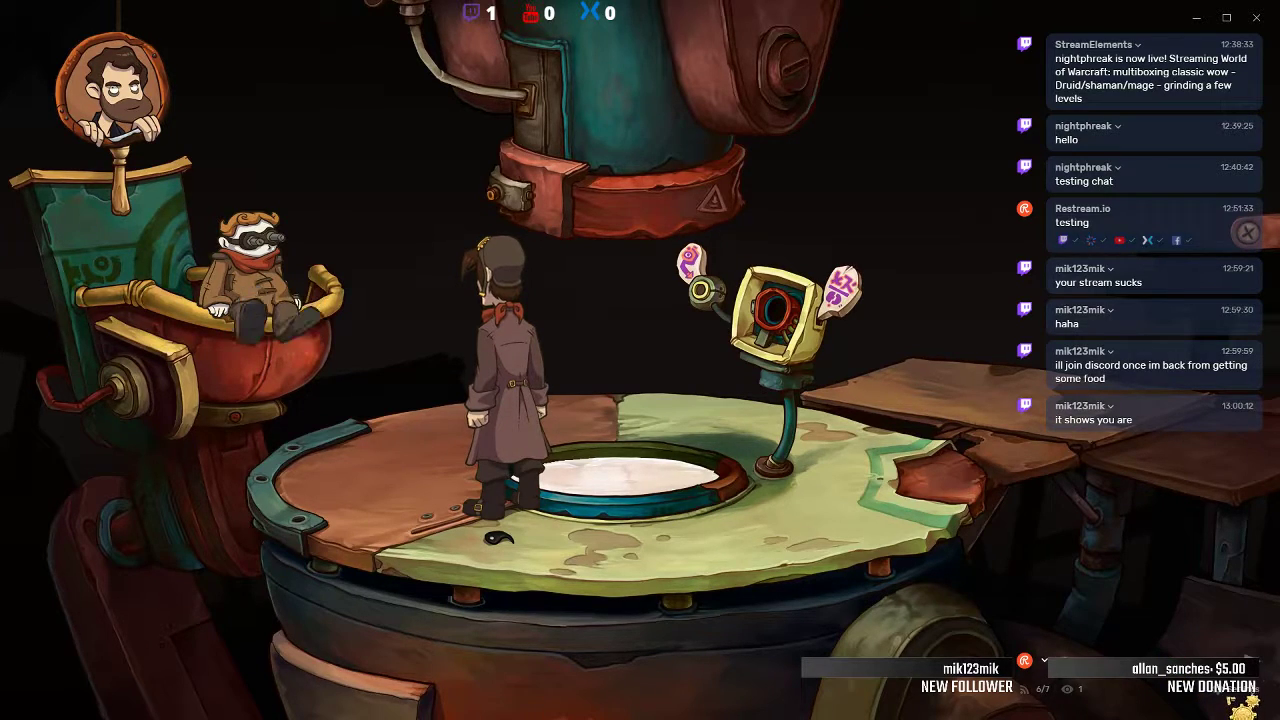
- Set the message opacity to 5% in Restream Chat's Appearance settings and close the settings
{"action": "left_click", "coordinate": [1238, 691]}
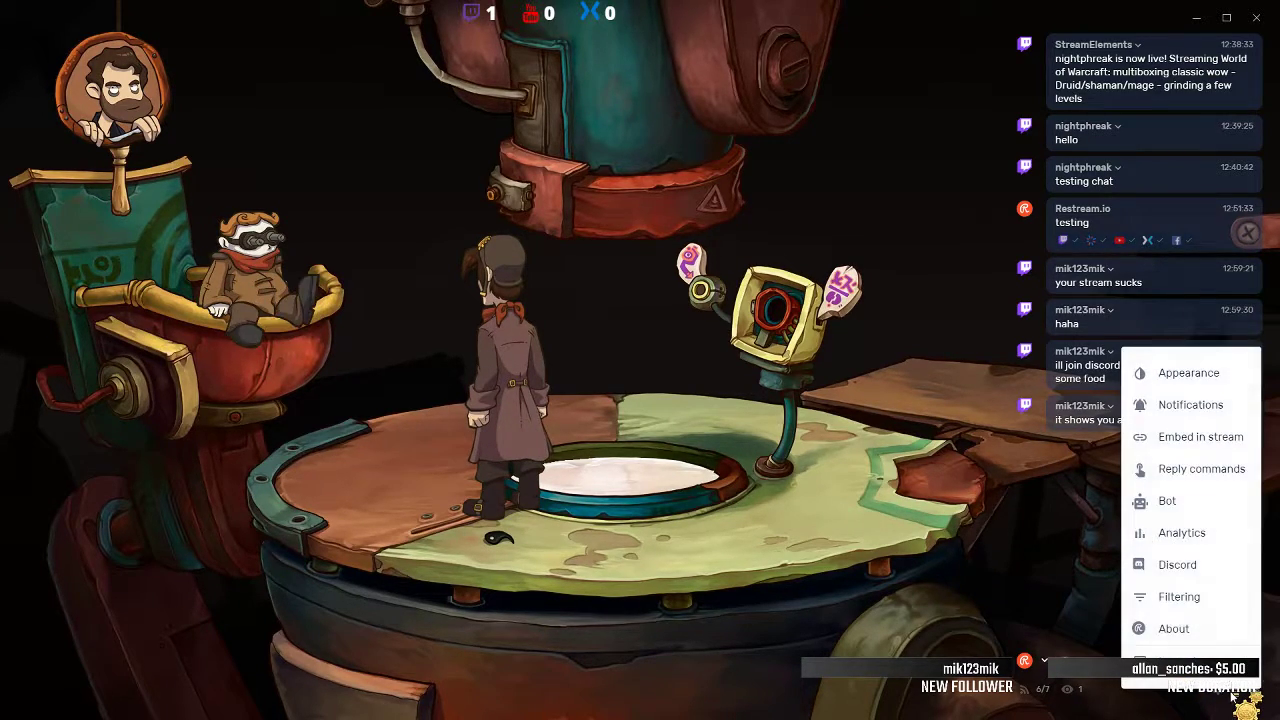
{"action": "left_click", "coordinate": [1188, 373]}
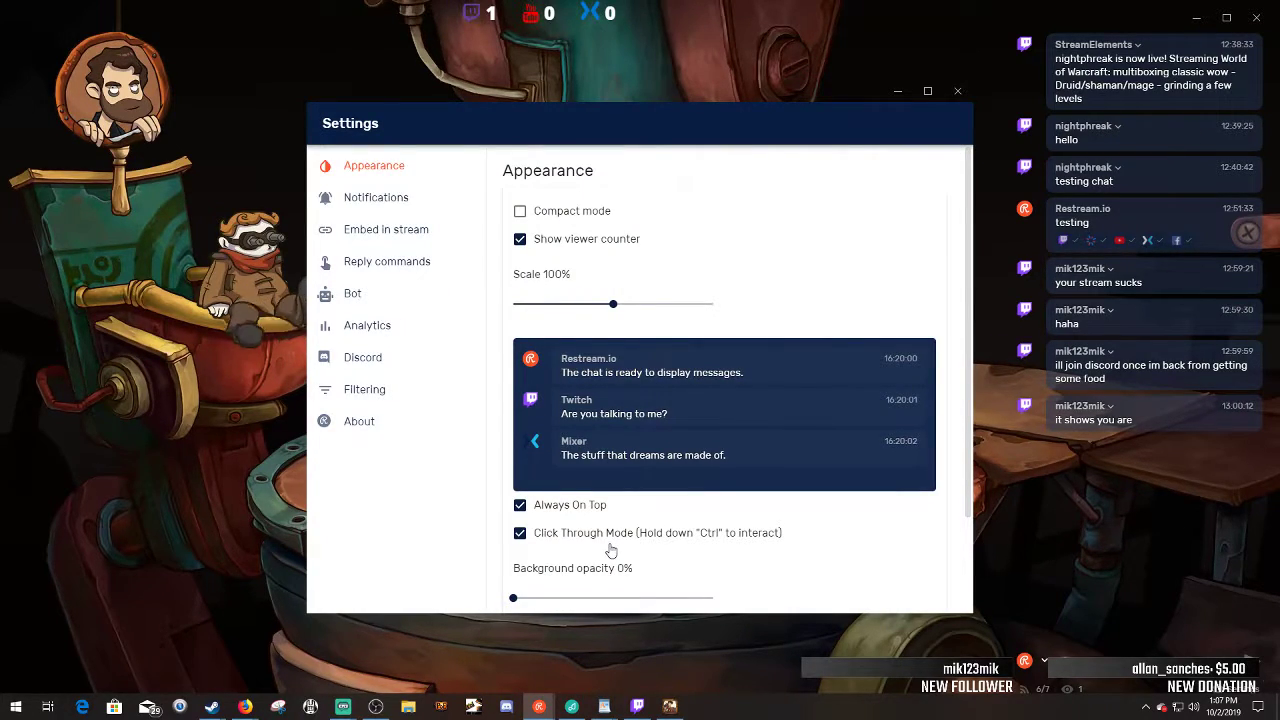
{"action": "scroll", "coordinate": [611, 550], "scroll_direction": "down", "scroll_amount": 2}
{"action": "left_click_drag", "start_coordinate": [613, 557], "coordinate": [521, 552]}
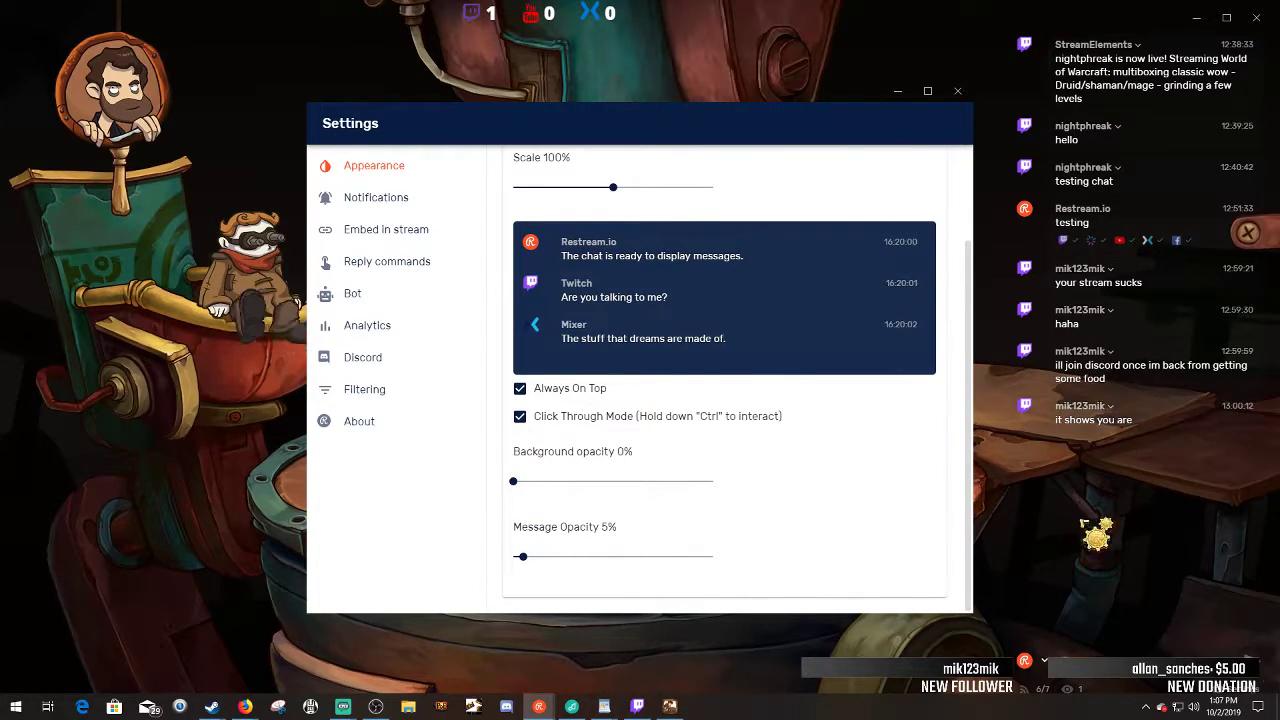
{"action": "left_click", "coordinate": [959, 91]}
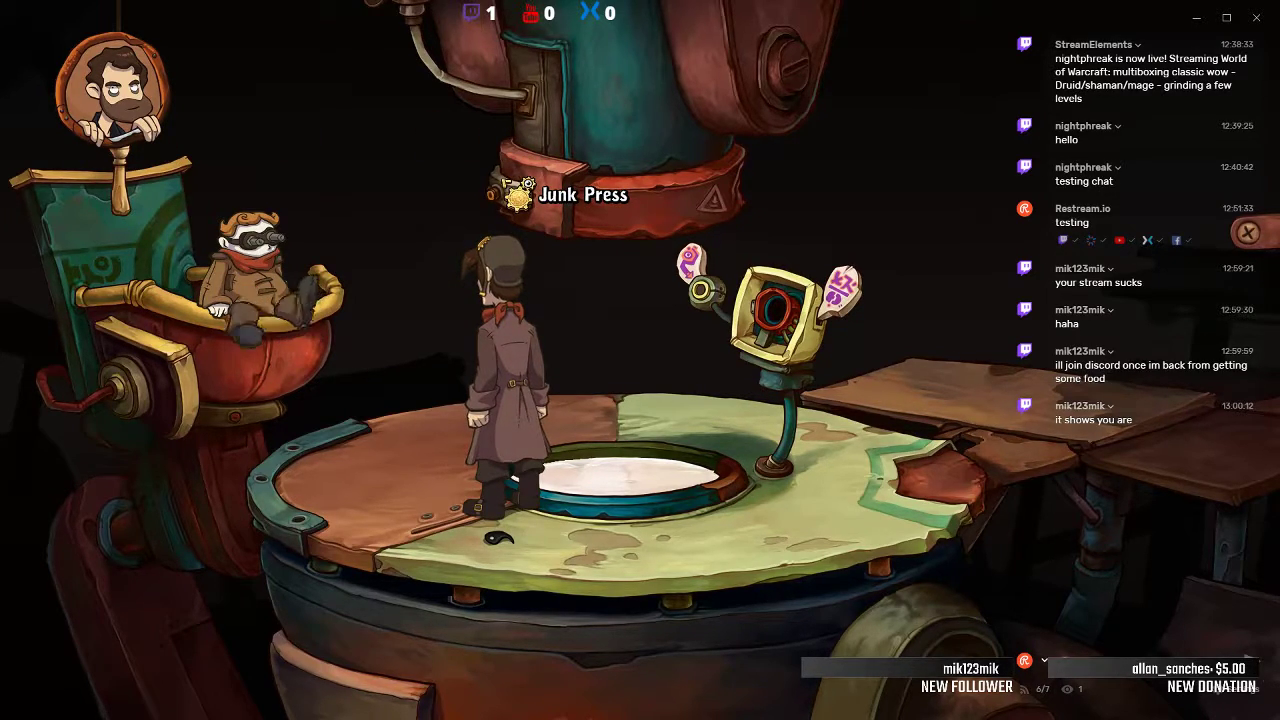
- Advance through Deponia's opening tutorial dialogue up to the topic choices while the chat overlay stays on top
{"action": "left_click", "coordinate": [492, 539]}
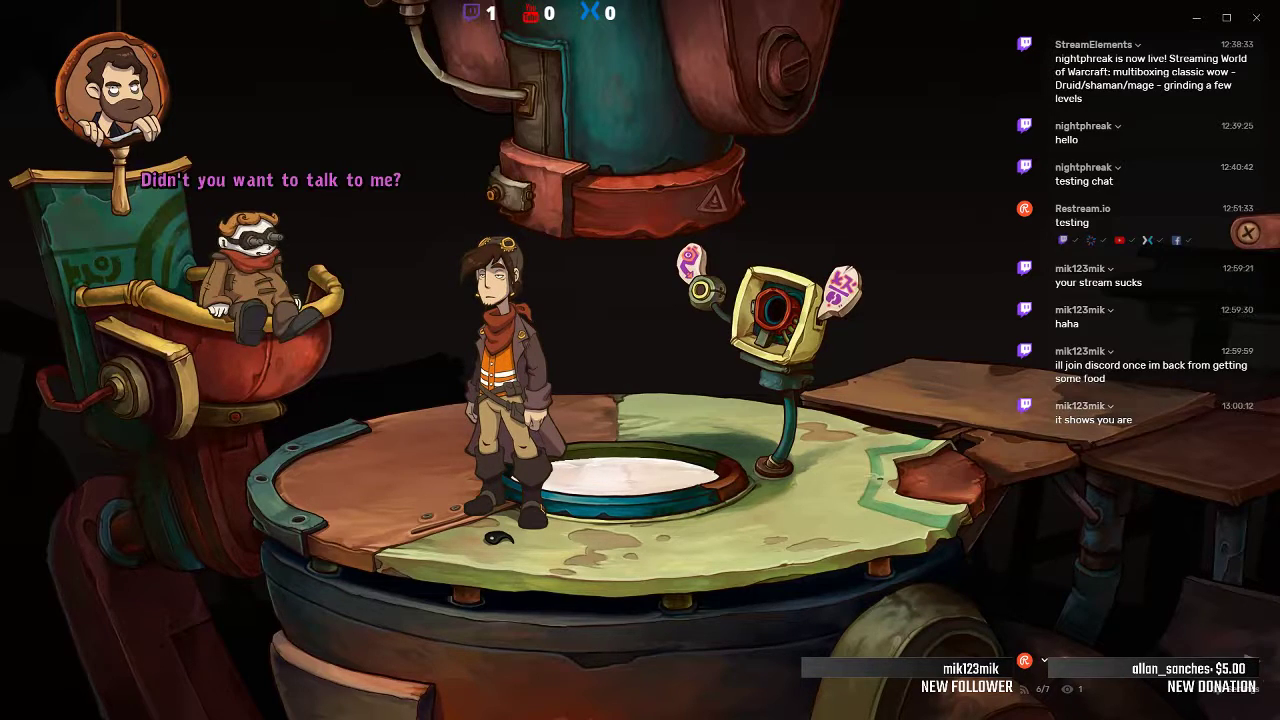
{"action": "left_click", "coordinate": [492, 539]}
{"action": "left_click", "coordinate": [492, 539]}
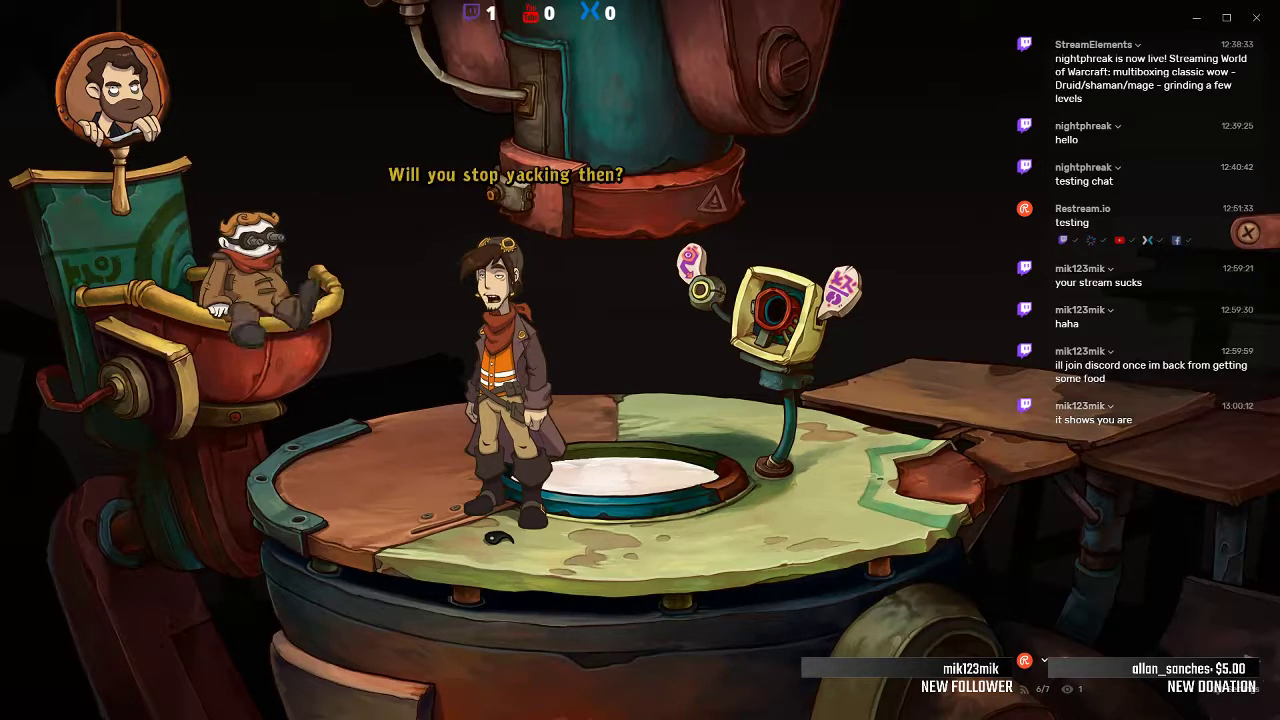
{"action": "left_click", "coordinate": [492, 539]}
{"action": "left_click", "coordinate": [466, 151]}
{"action": "left_click", "coordinate": [466, 151]}
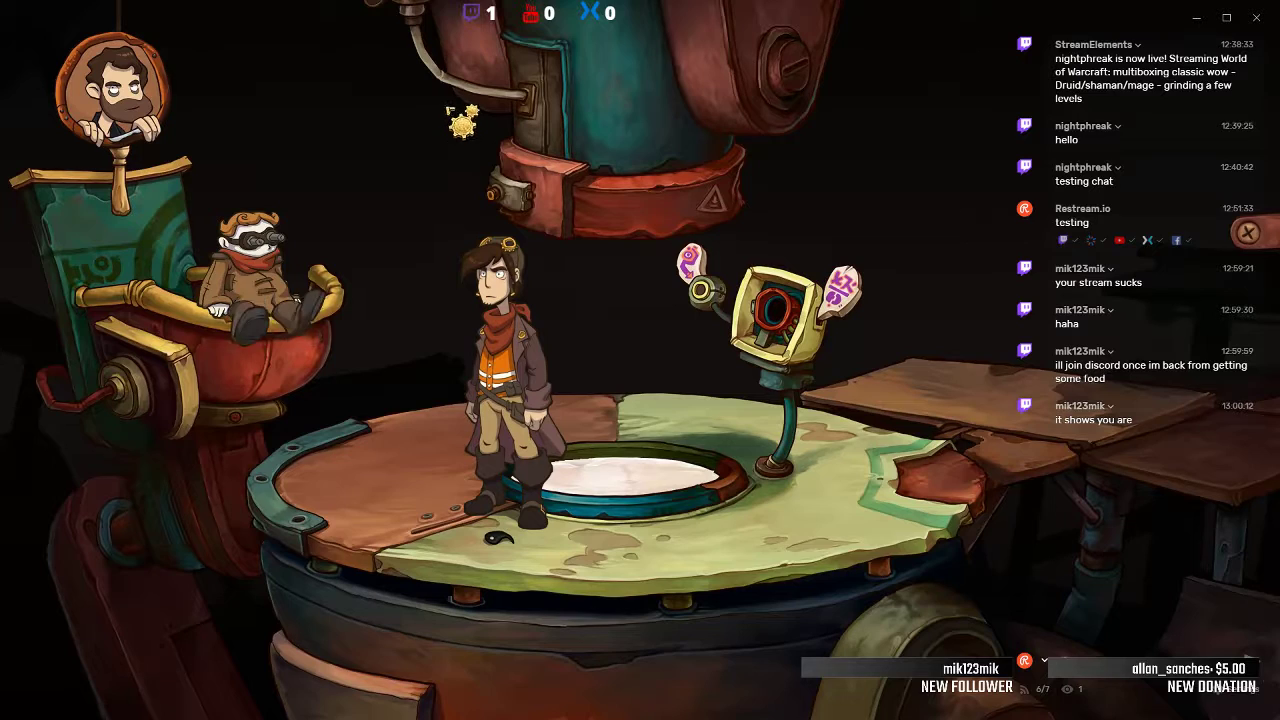
{"action": "left_click", "coordinate": [281, 282]}
{"action": "left_click", "coordinate": [497, 539]}
{"action": "left_click", "coordinate": [497, 539]}
{"action": "left_click", "coordinate": [497, 539]}
{"action": "left_click", "coordinate": [497, 539]}
{"action": "left_click", "coordinate": [537, 284]}
{"action": "left_click", "coordinate": [537, 284]}
{"action": "left_click", "coordinate": [537, 284]}
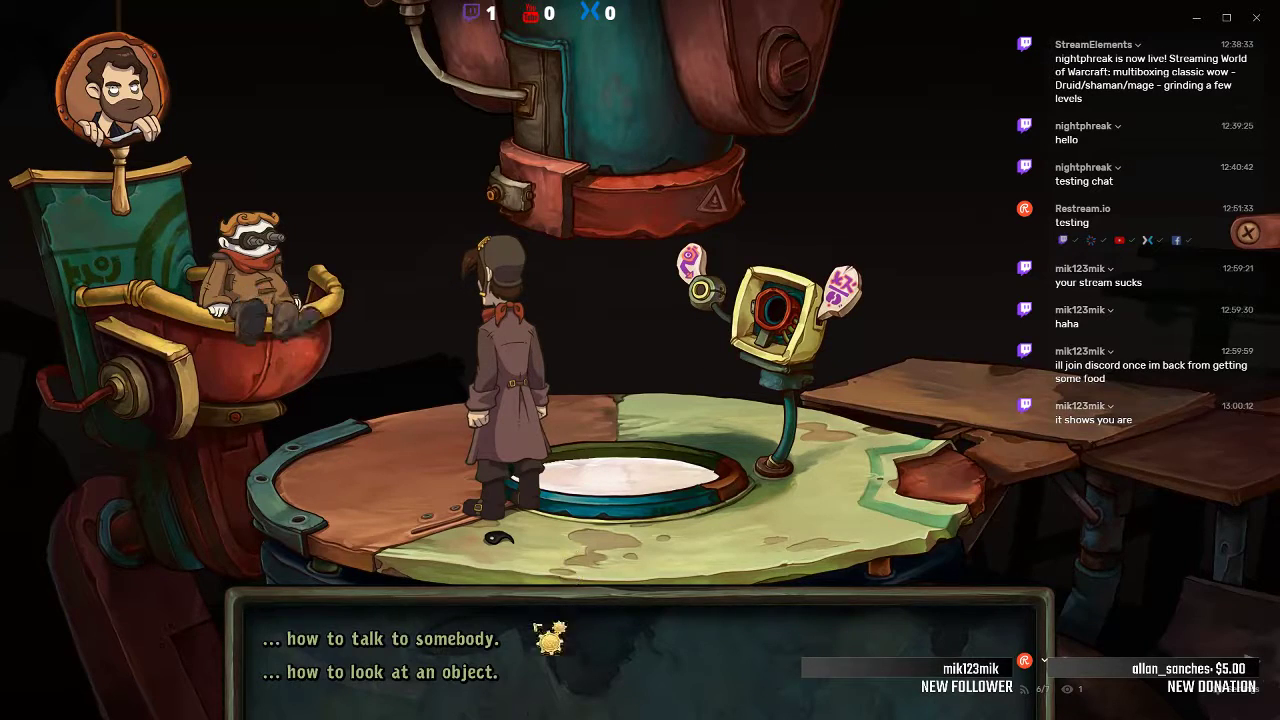
- Leave the game for the Streamlabs OBS main window
{"action": "key", "text": "super"}
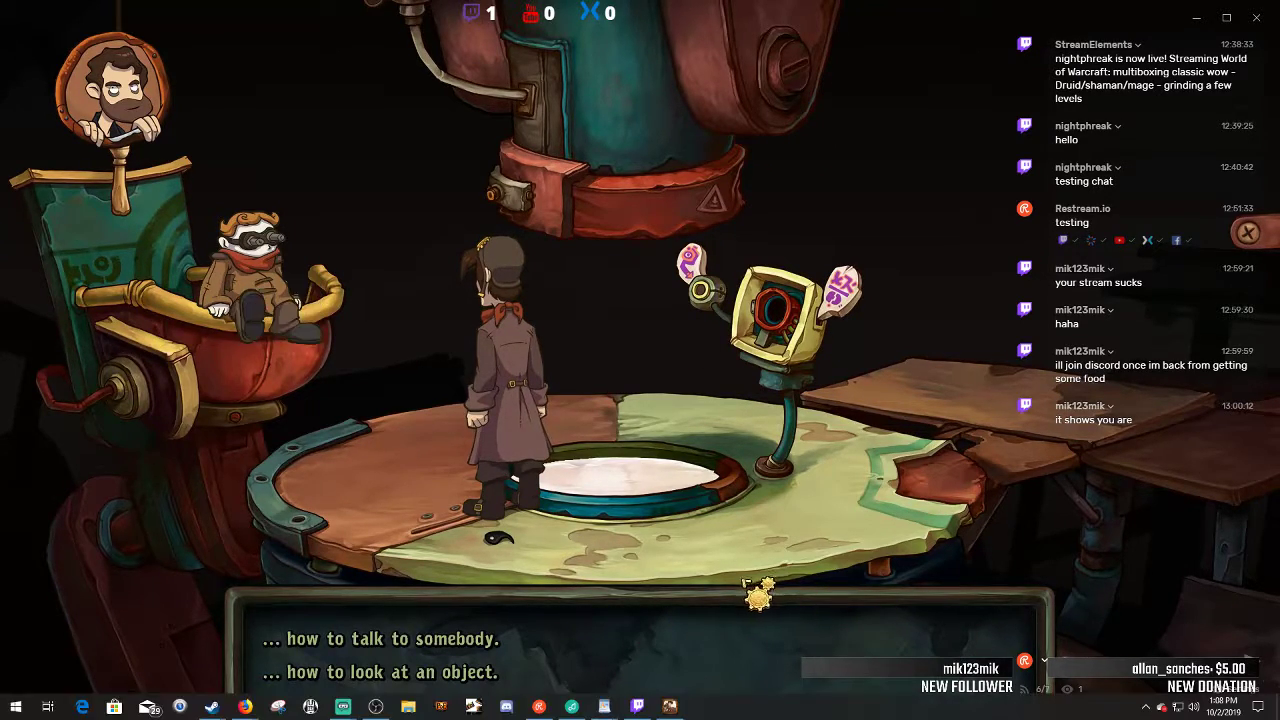
{"action": "mouse_move", "coordinate": [655, 711]}
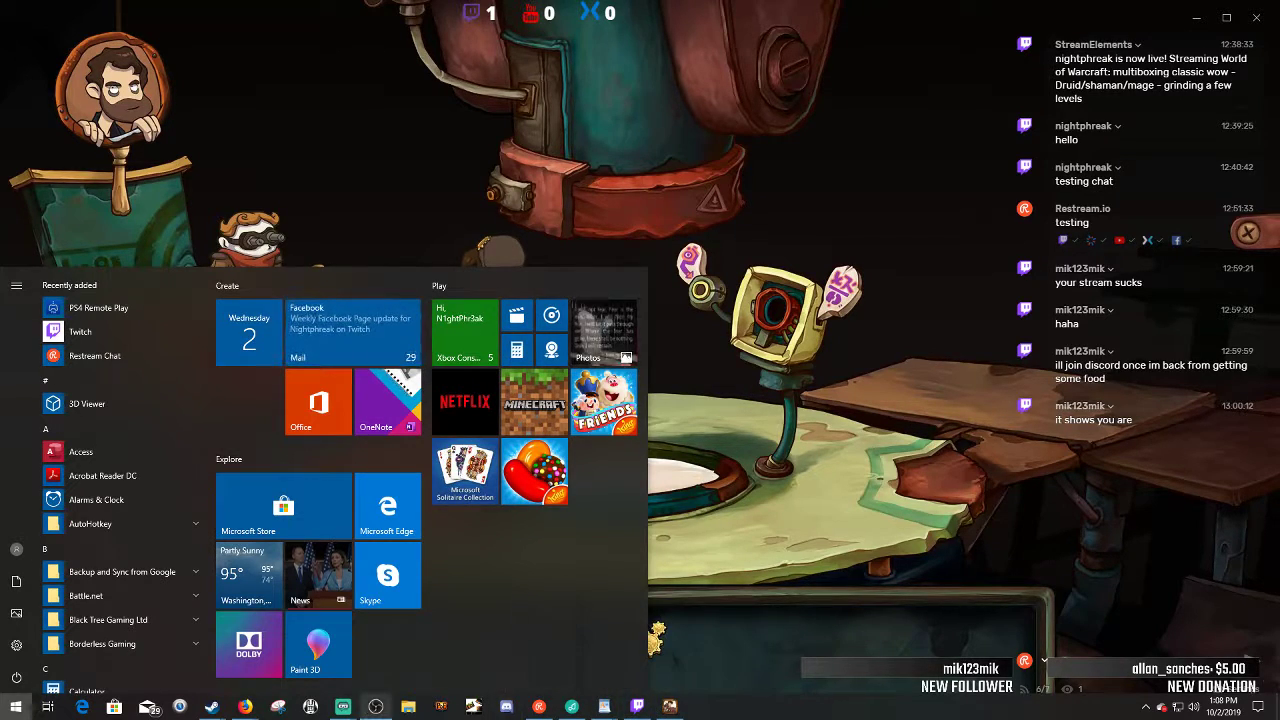
{"action": "mouse_move", "coordinate": [345, 712]}
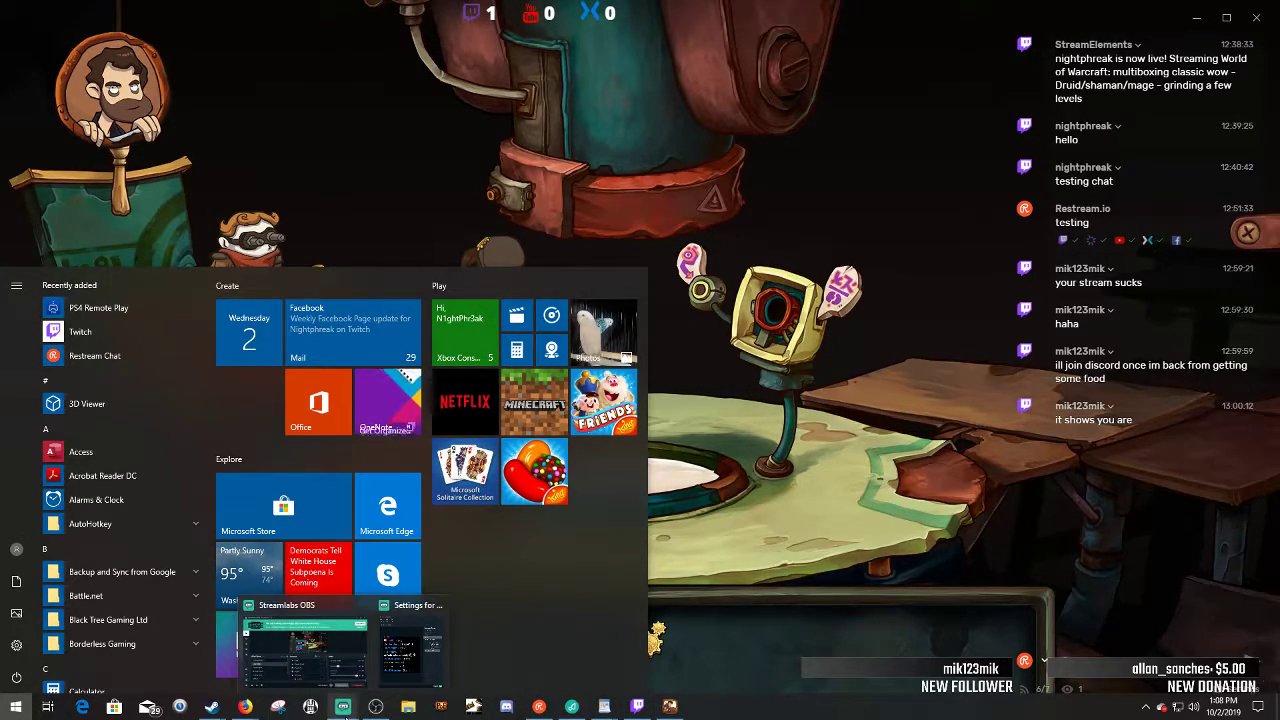
{"action": "left_click", "coordinate": [303, 660]}
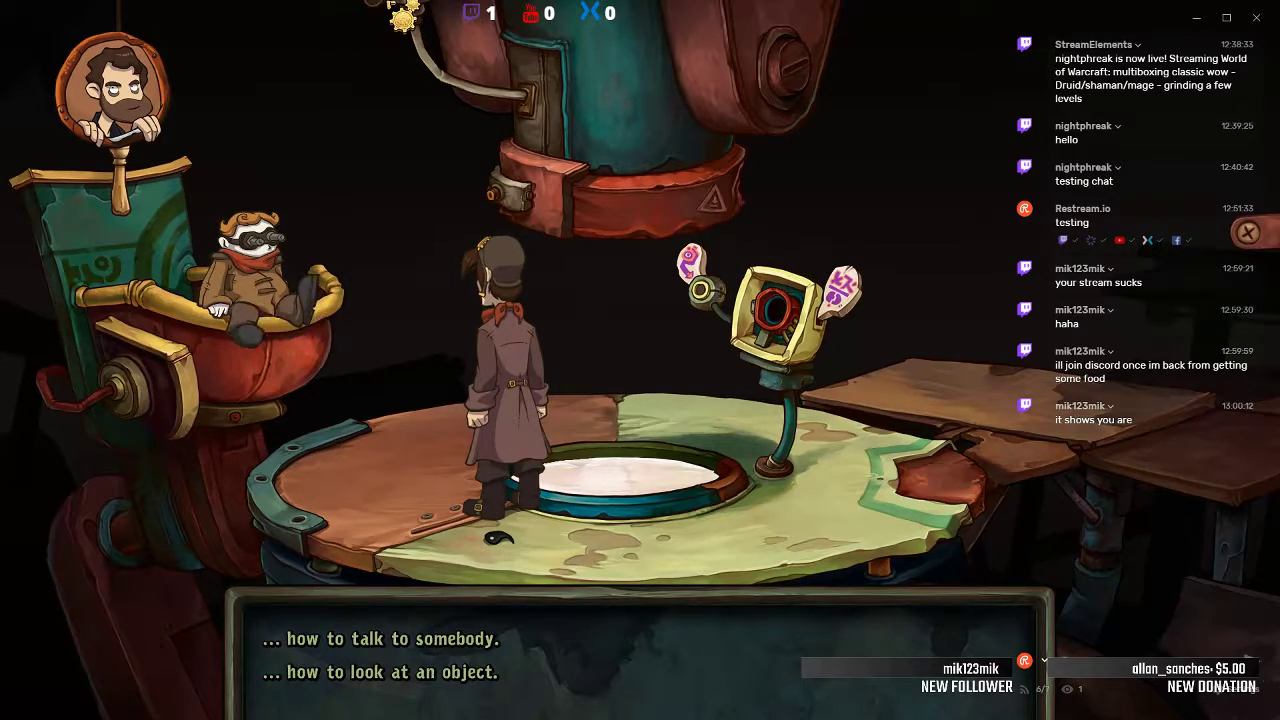
- Switch back and forth between Deponia and the other open windows to compare the game with and without the chat overlay
{"action": "key", "text": "alt+Tab"}
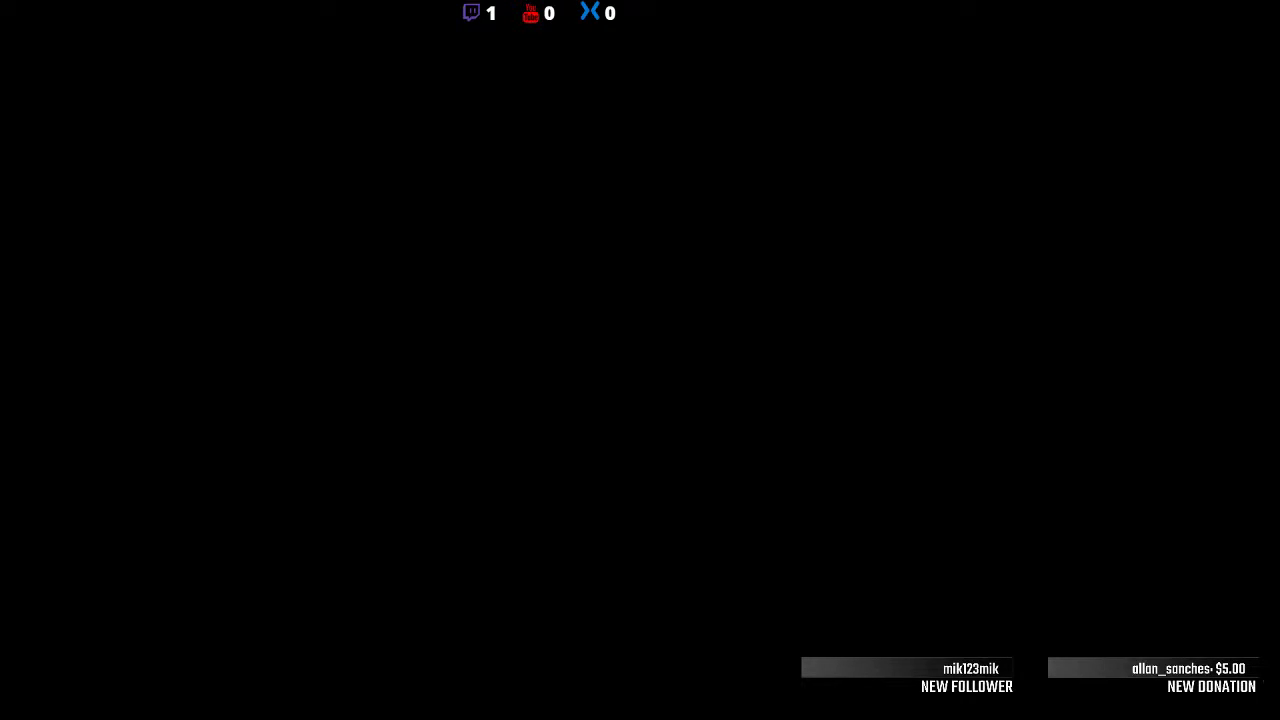
{"action": "key", "text": "alt+Tab"}
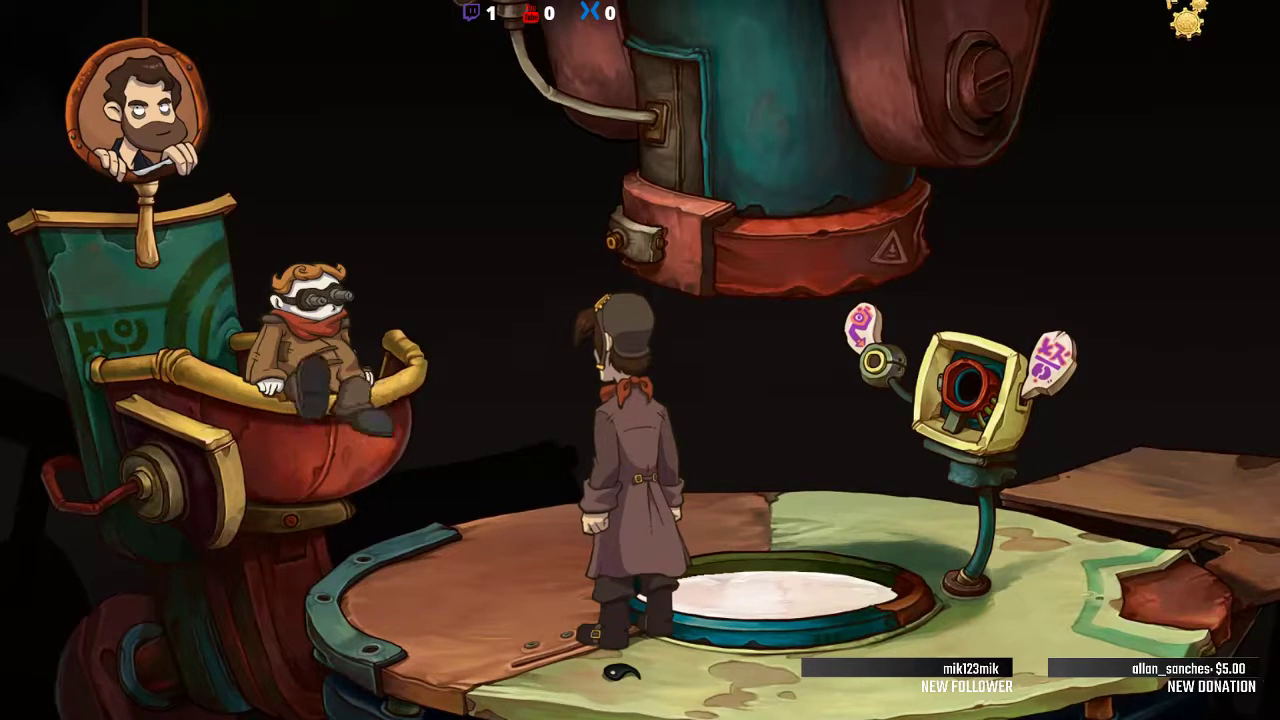
{"action": "key", "text": "alt+Tab"}
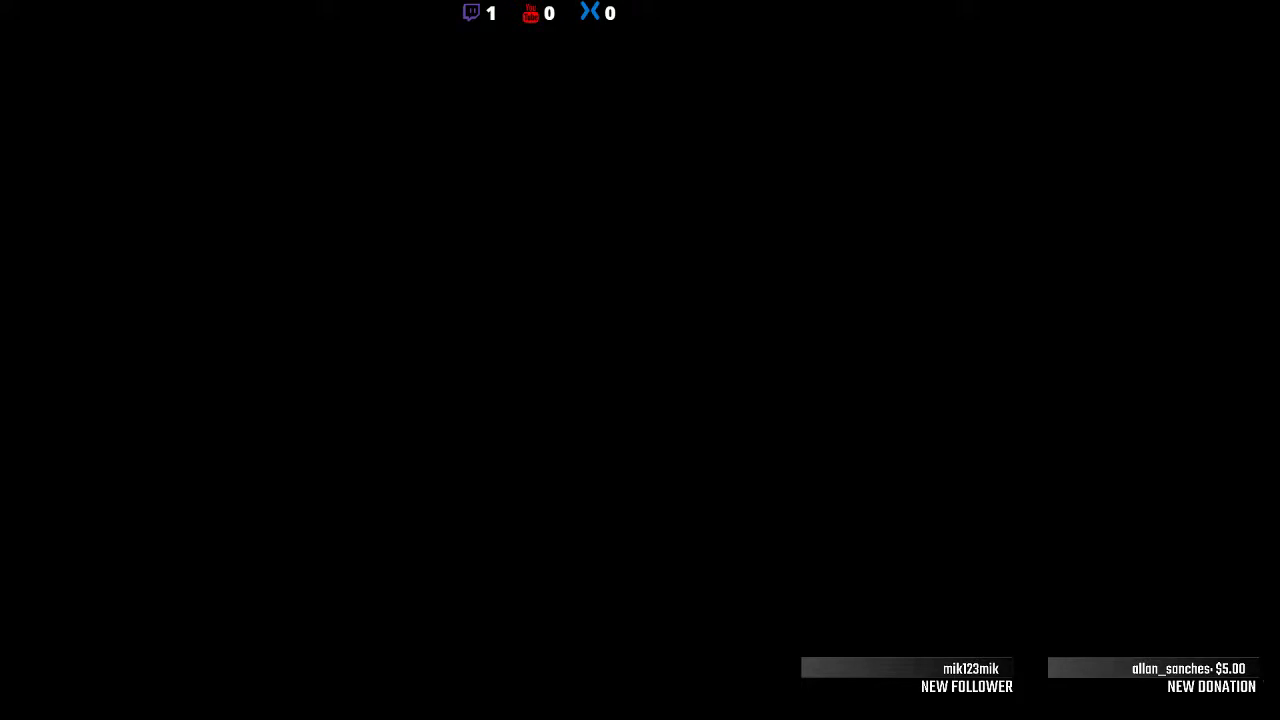
{"action": "key", "text": "alt+Tab"}
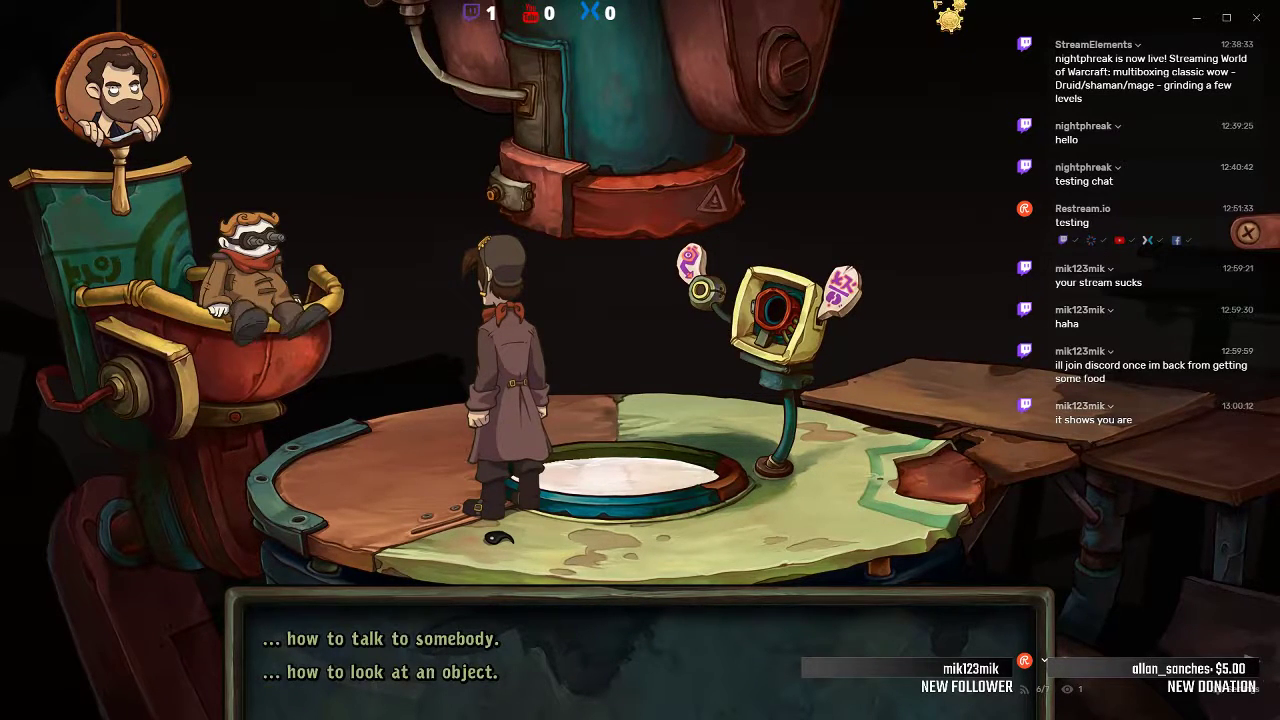